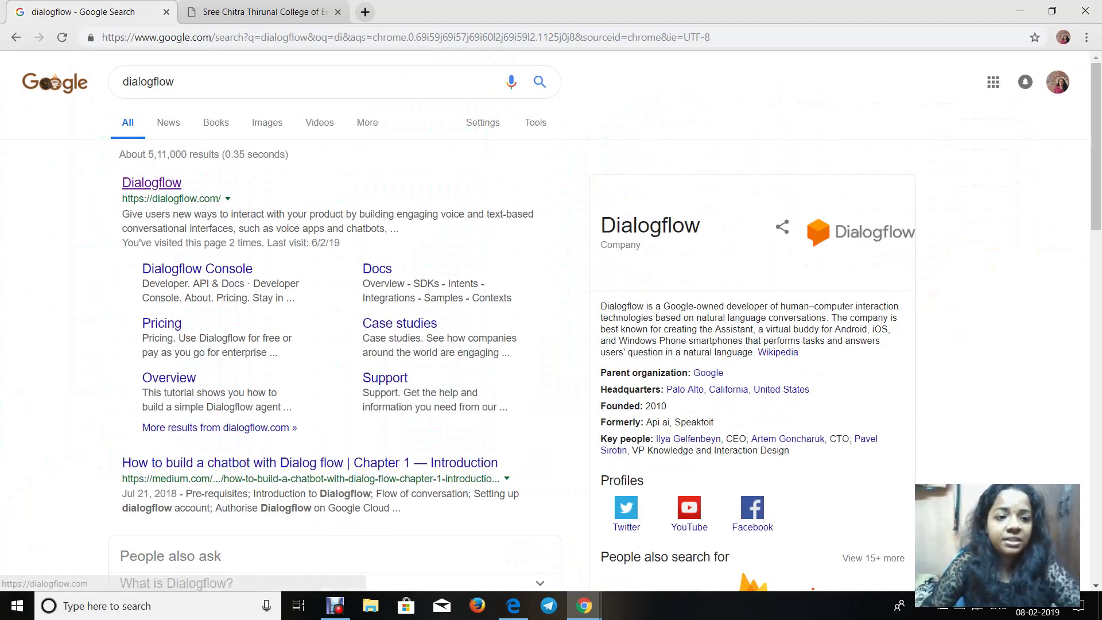
# Step: Open the Dialogflow website from the search results and go to its developer console
pyautogui.click(151, 183)
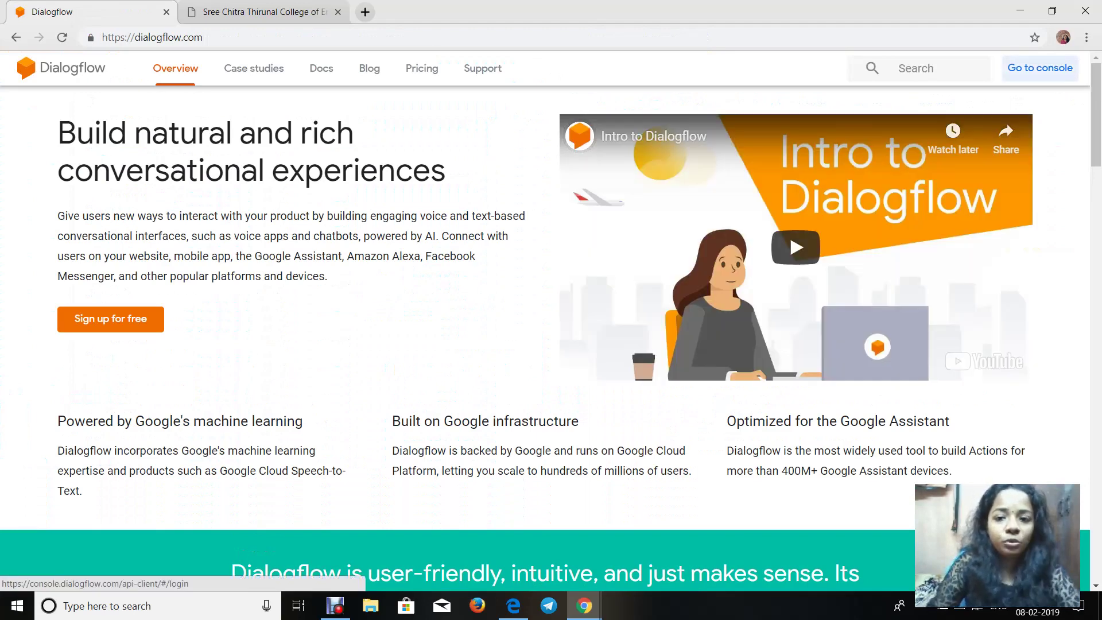
pyautogui.click(1040, 68)
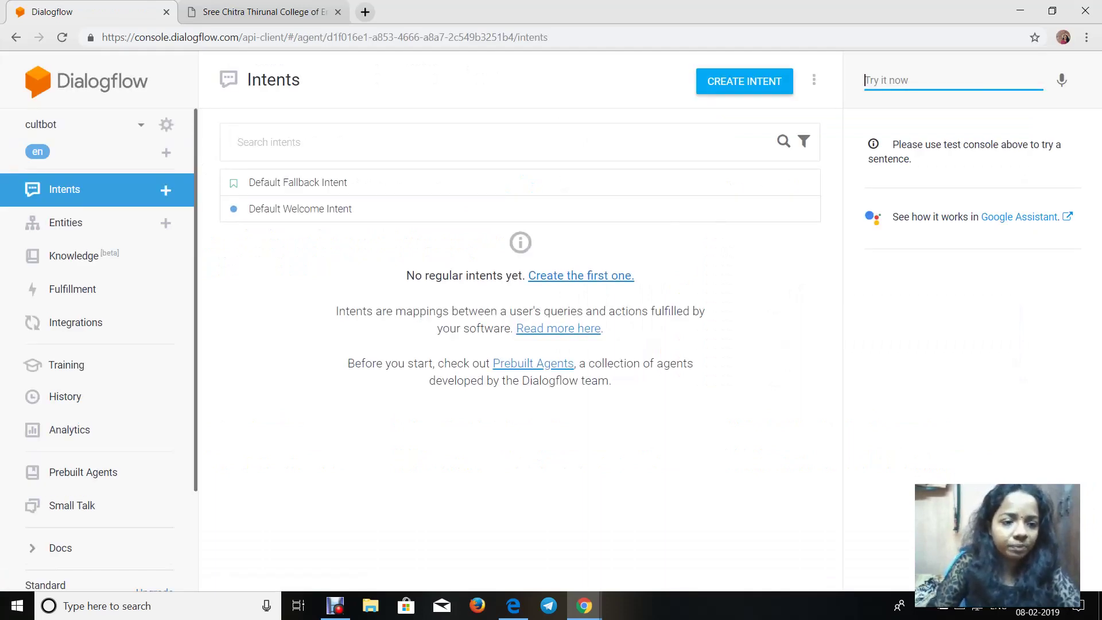
pyautogui.click(166, 152)
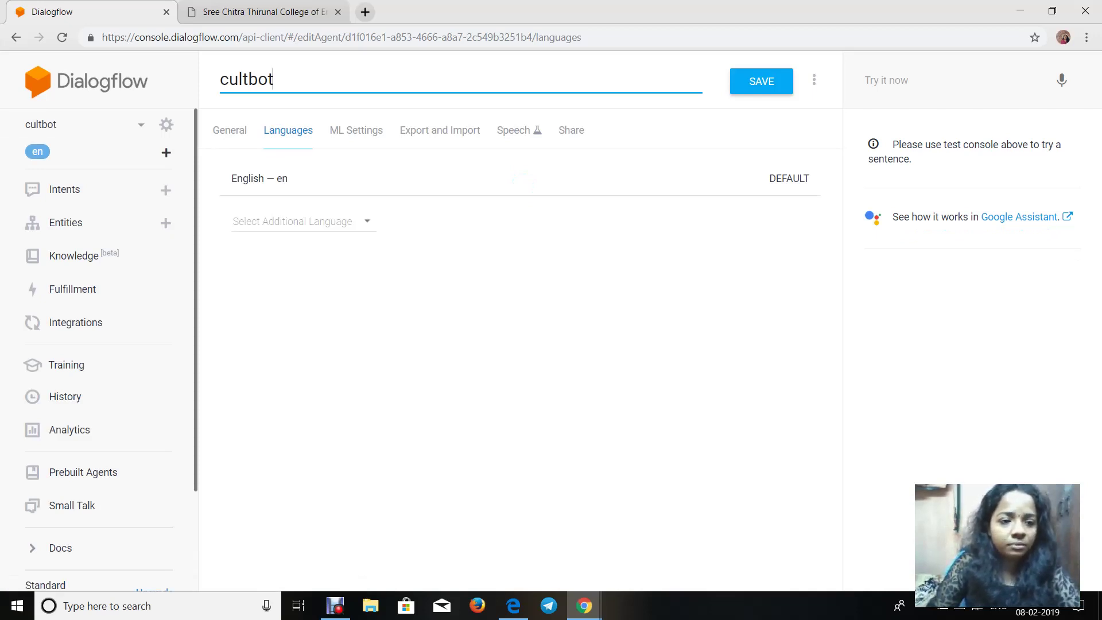
# Step: Create a new agent named "sctbot" with the default language and time zone
pyautogui.click(140, 125)
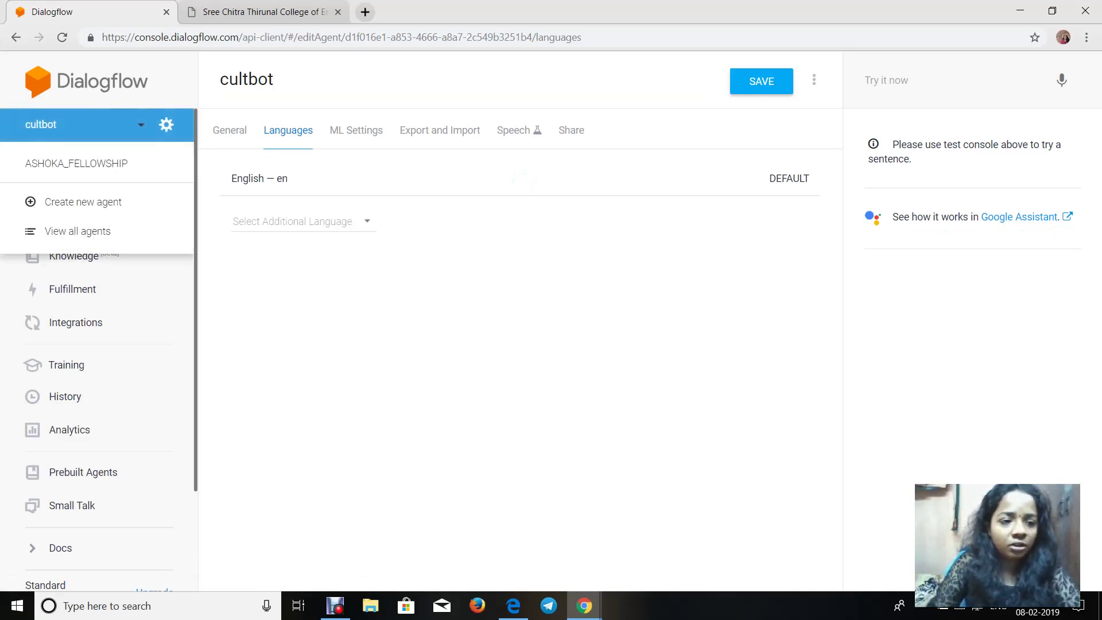
pyautogui.click(83, 202)
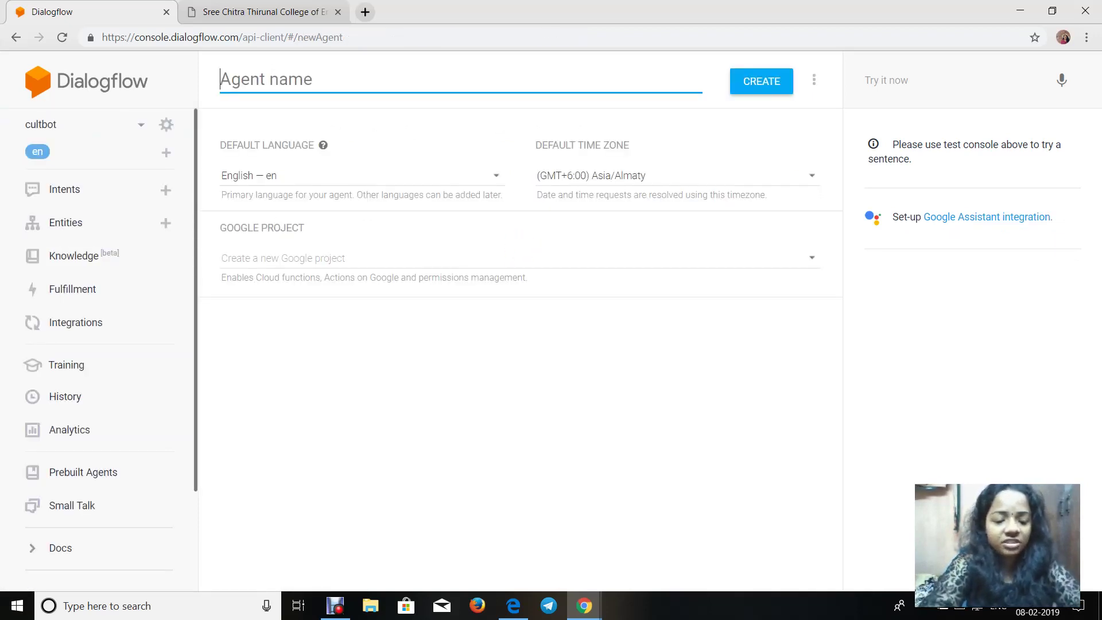
pyautogui.write('S')
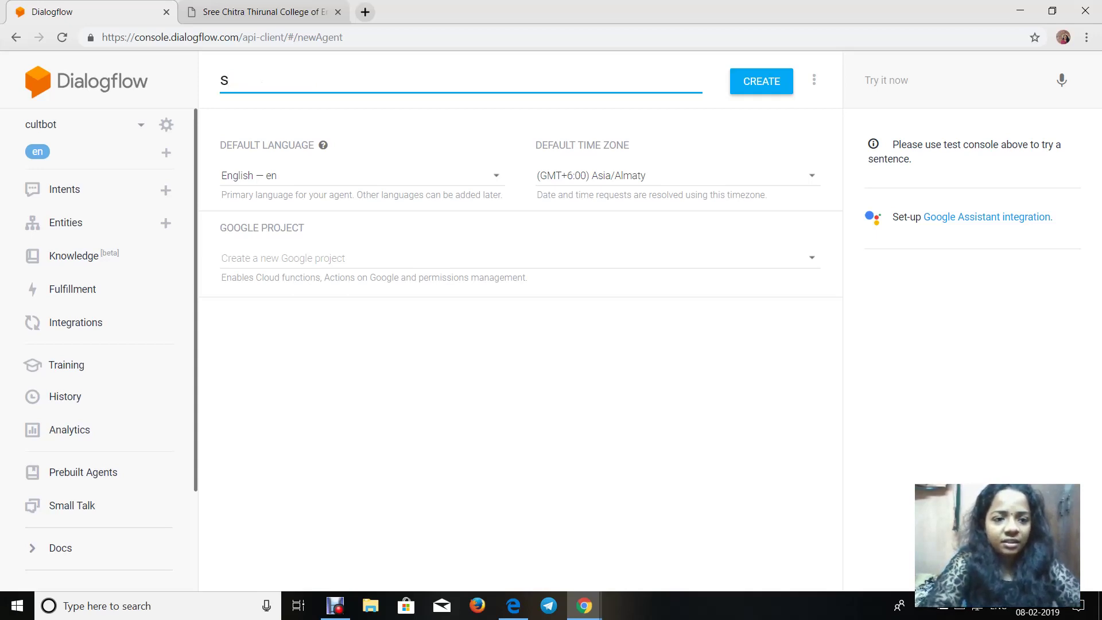
pyautogui.write('ct')
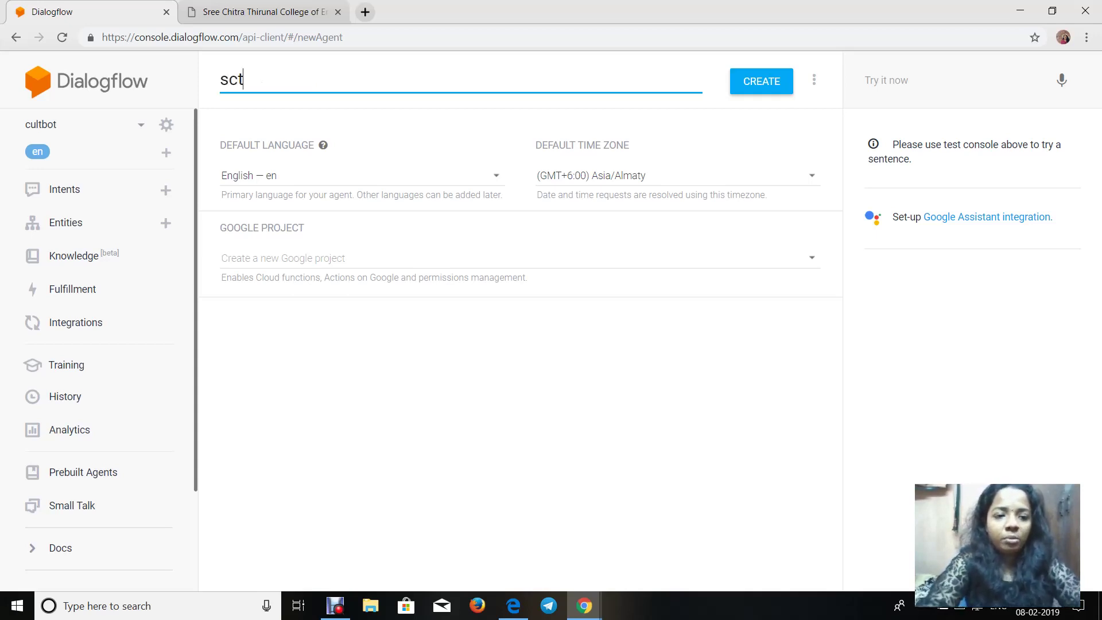
pyautogui.write('_bot')
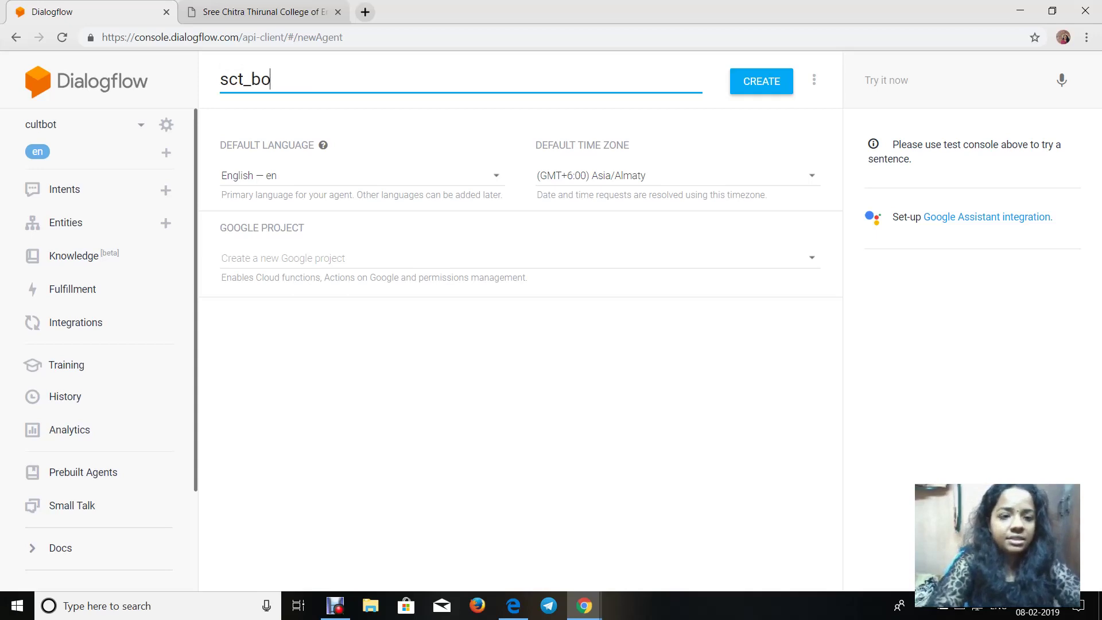
pyautogui.press('BackSpace')
pyautogui.press('BackSpace')
pyautogui.press('BackSpace')
pyautogui.press('BackSpace')
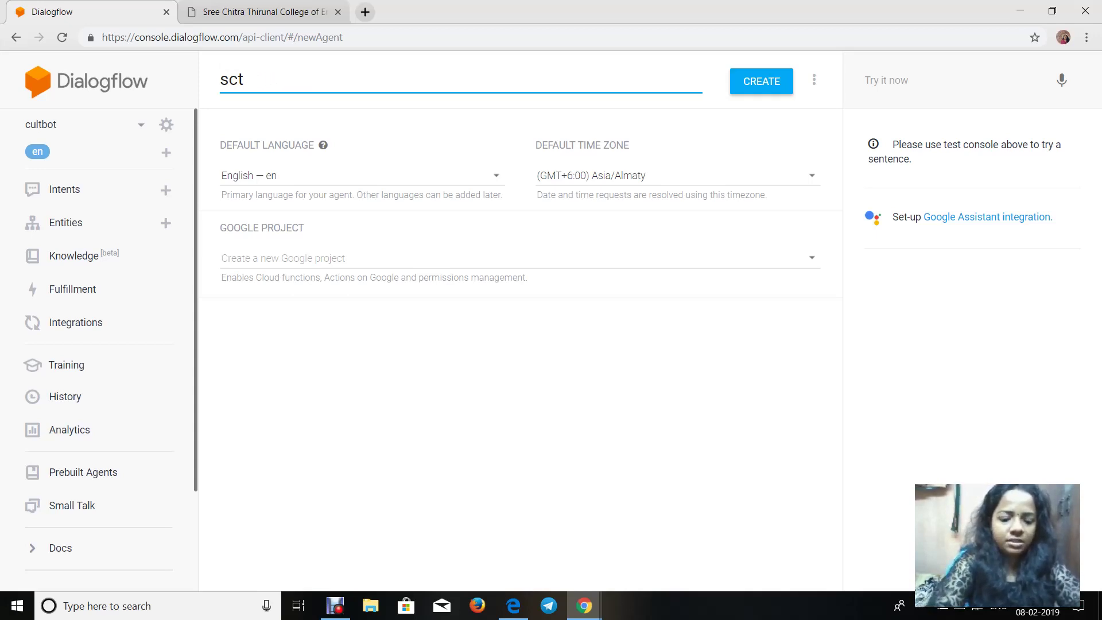
pyautogui.write('bot')
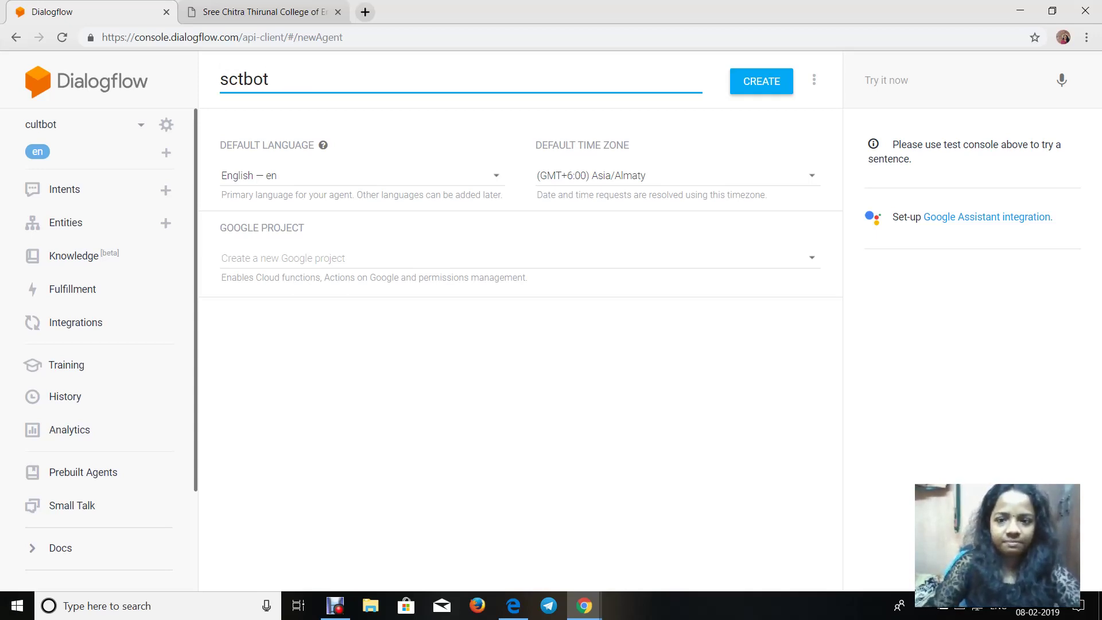
pyautogui.press('Return')
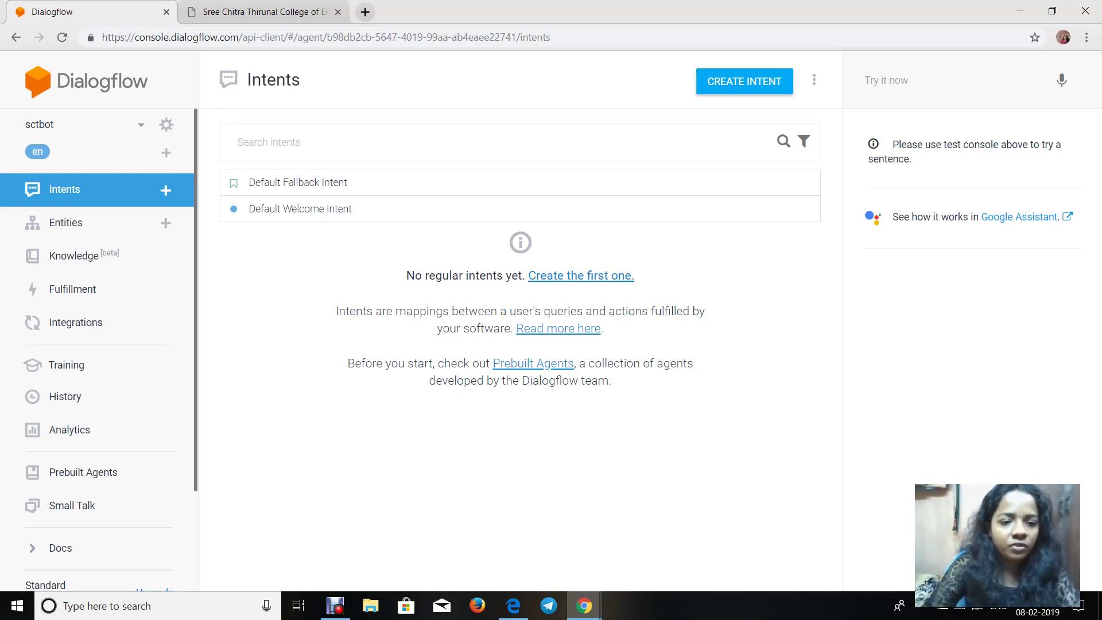
# Step: Start a new intent for the sctbot agent and name it "sct"
pyautogui.click(74, 190)
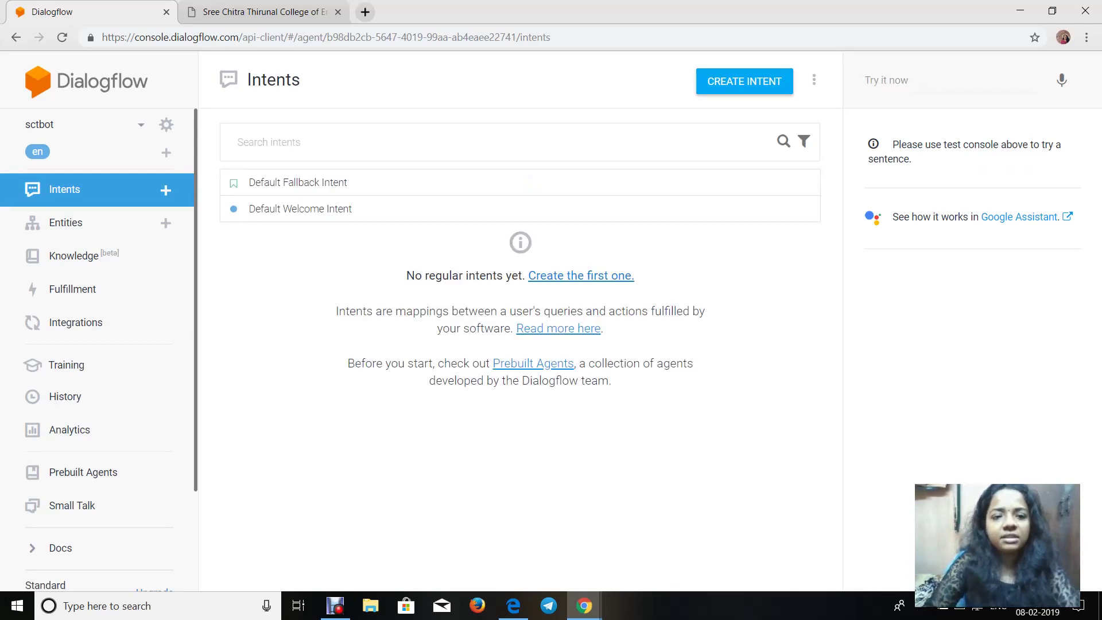
pyautogui.click(745, 81)
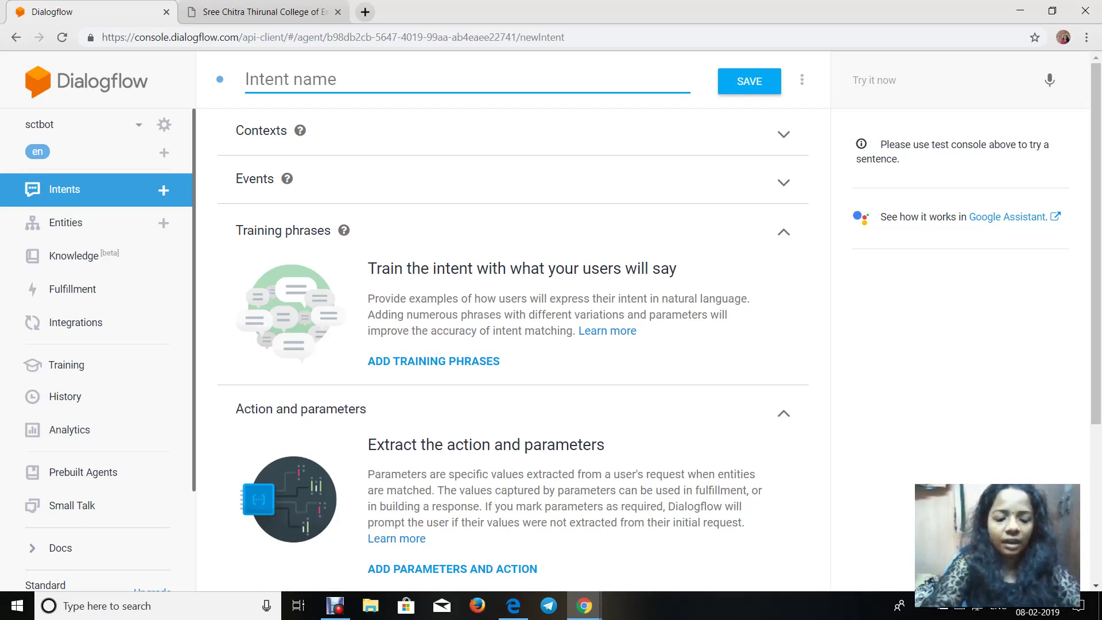
pyautogui.write('sct')
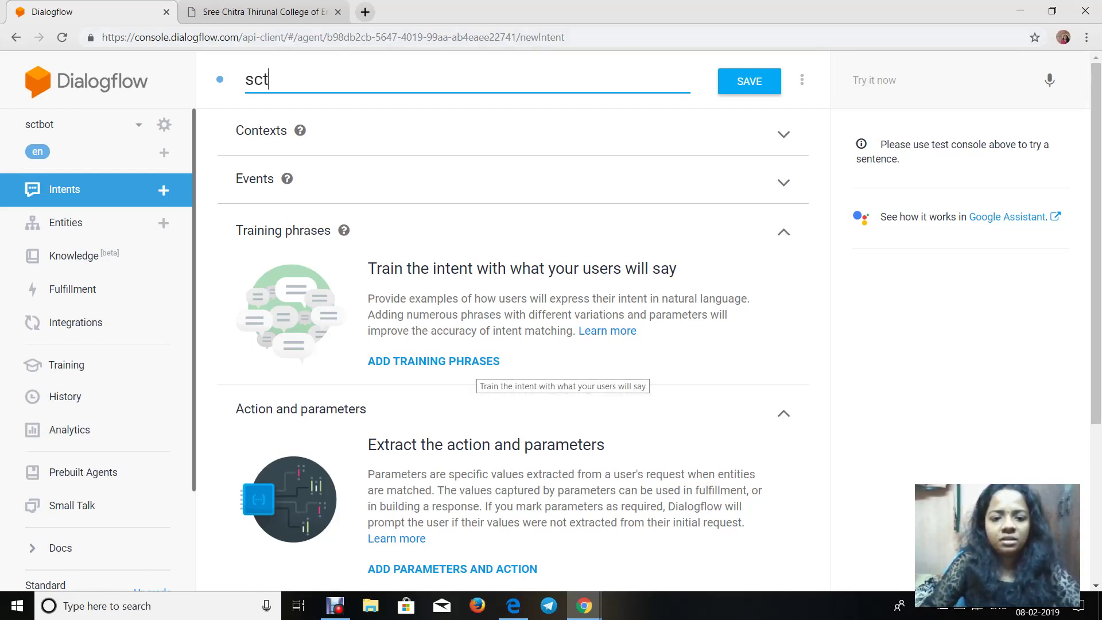
# Step: Add the training phrase "where is sct college" to the sct intent
pyautogui.click(476, 361)
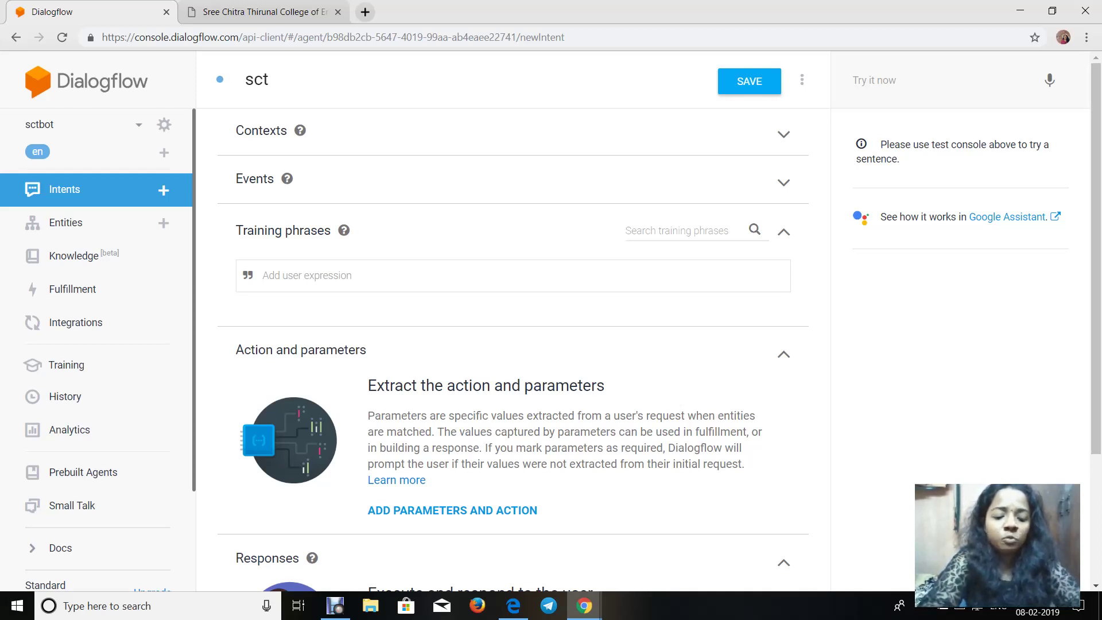
pyautogui.write('wher')
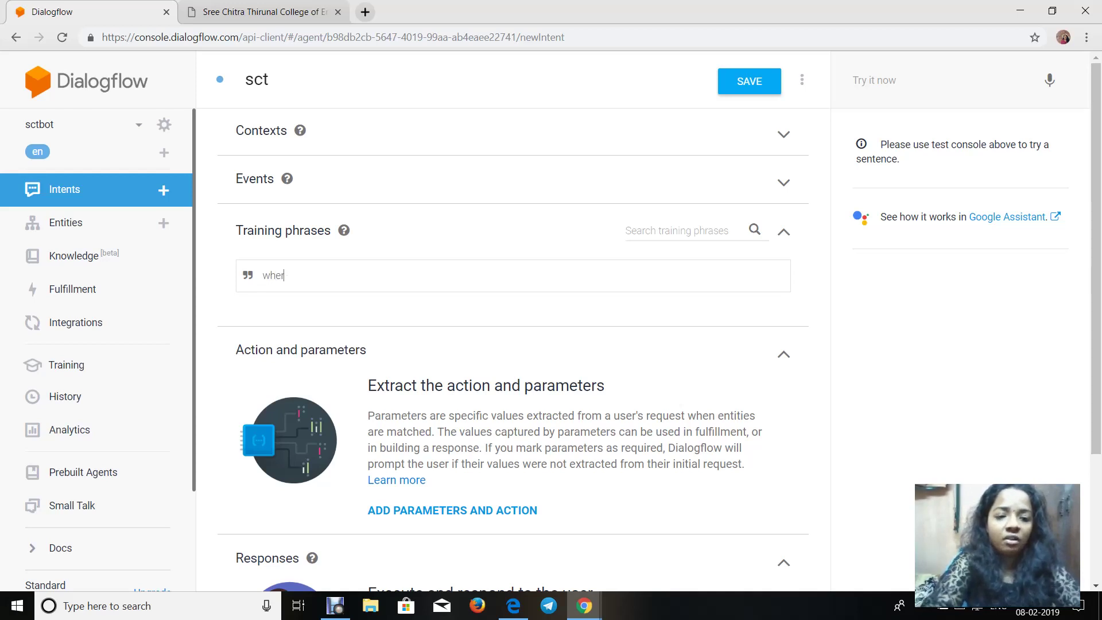
pyautogui.write('e is sct college')
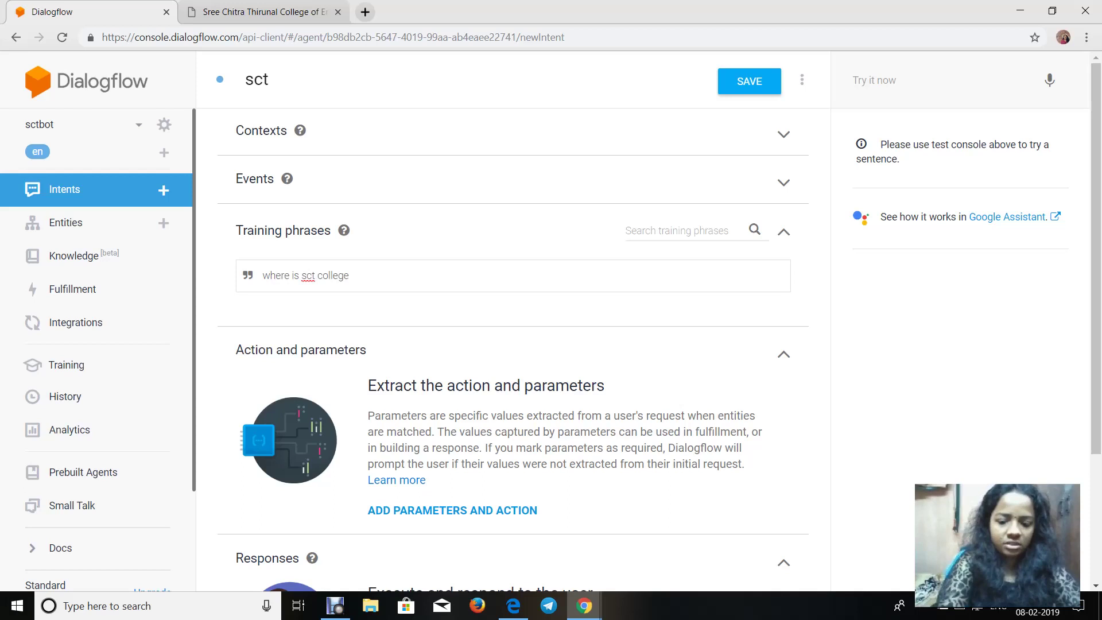
pyautogui.press('Return')
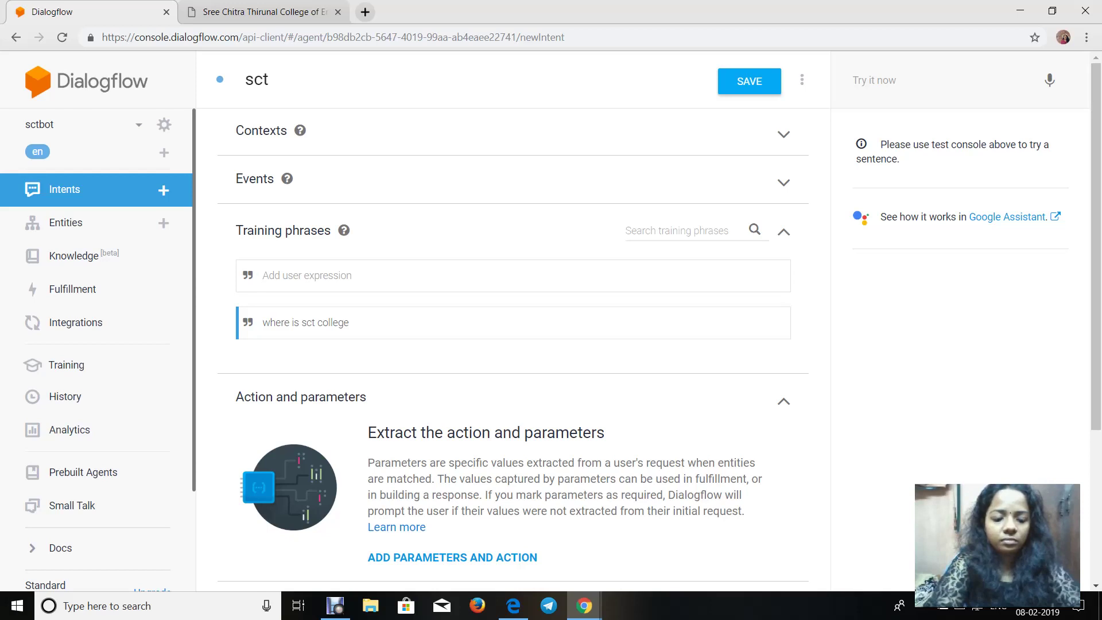
# Step: Add a second training phrase, "location of sct college of engineering", to the intent
pyautogui.write('locatio')
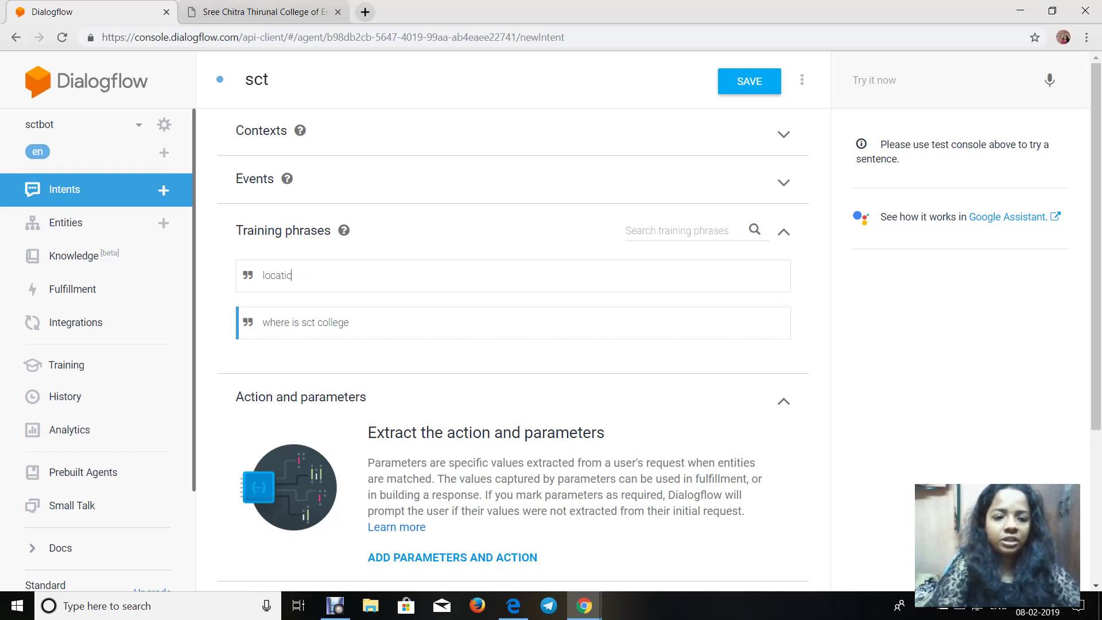
pyautogui.write('n of sct')
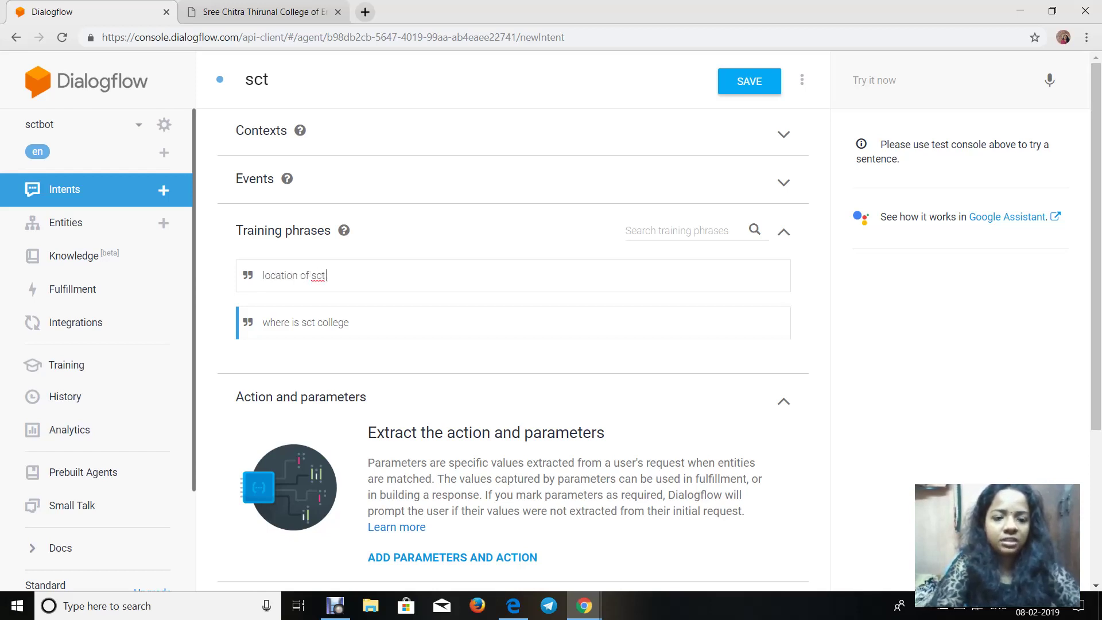
pyautogui.write(' college o')
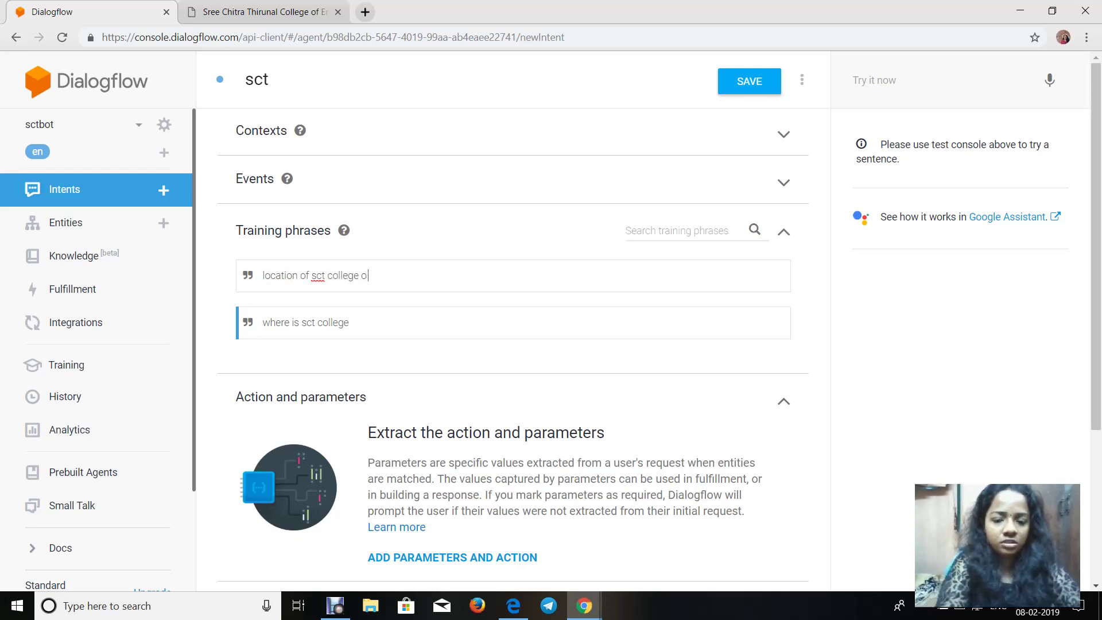
pyautogui.write('f engineer')
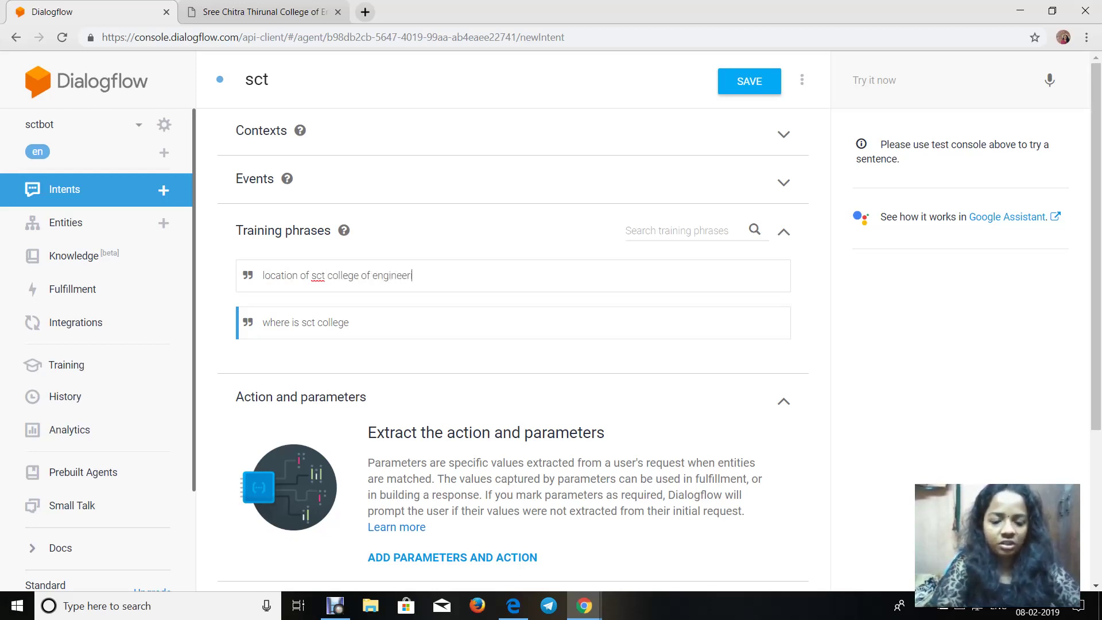
pyautogui.write('ing')
pyautogui.press('Return')
# Step: Add a third training phrase, "sct college of engineering", to the intent
pyautogui.write('sct c')
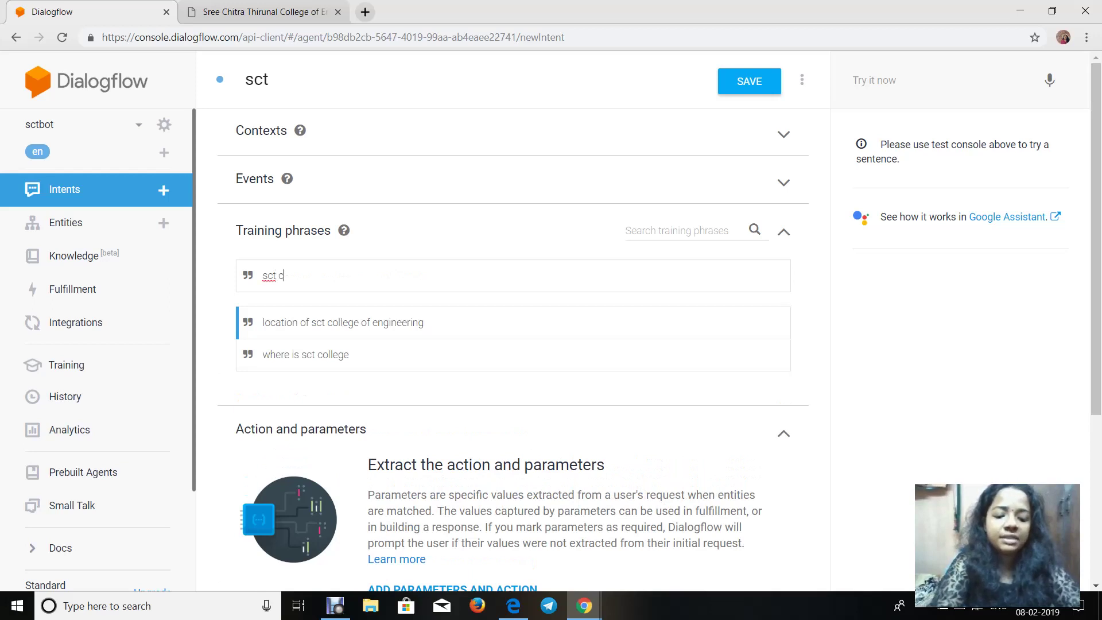
pyautogui.write('ollege cf engineering')
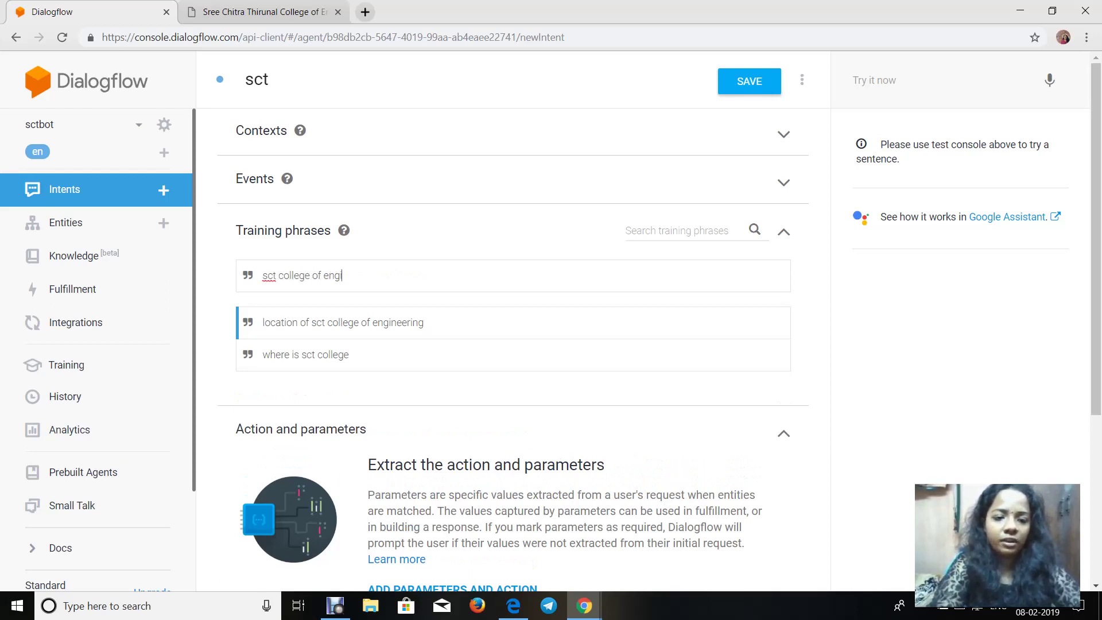
pyautogui.press('Return')
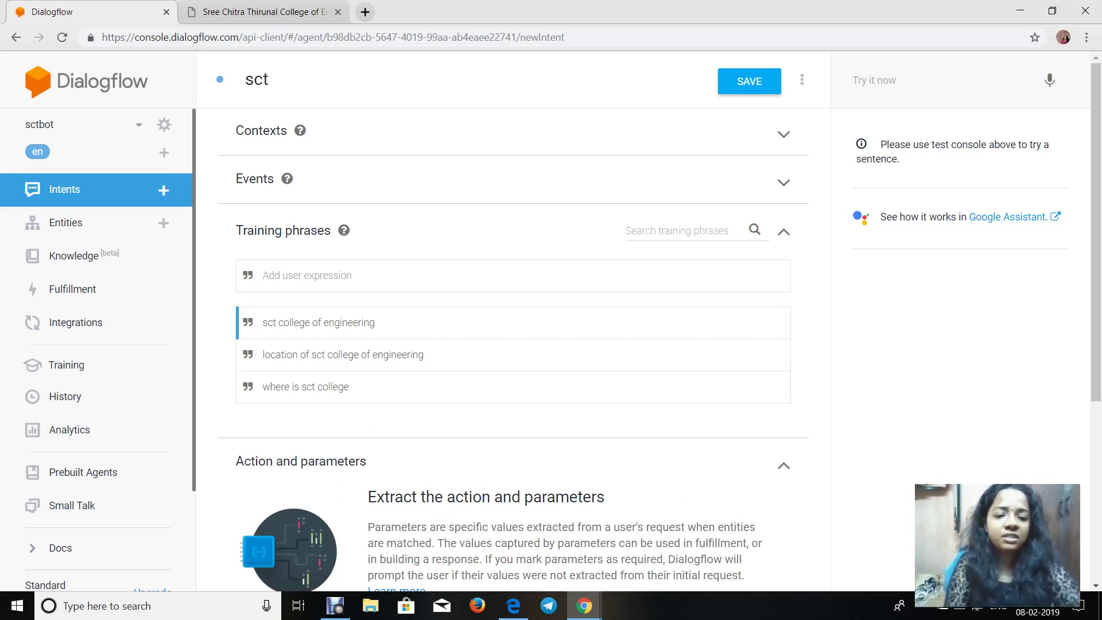
# Step: Add a default text response to the sct intent and start editing its first variant
pyautogui.scroll(-5, 516, 322)
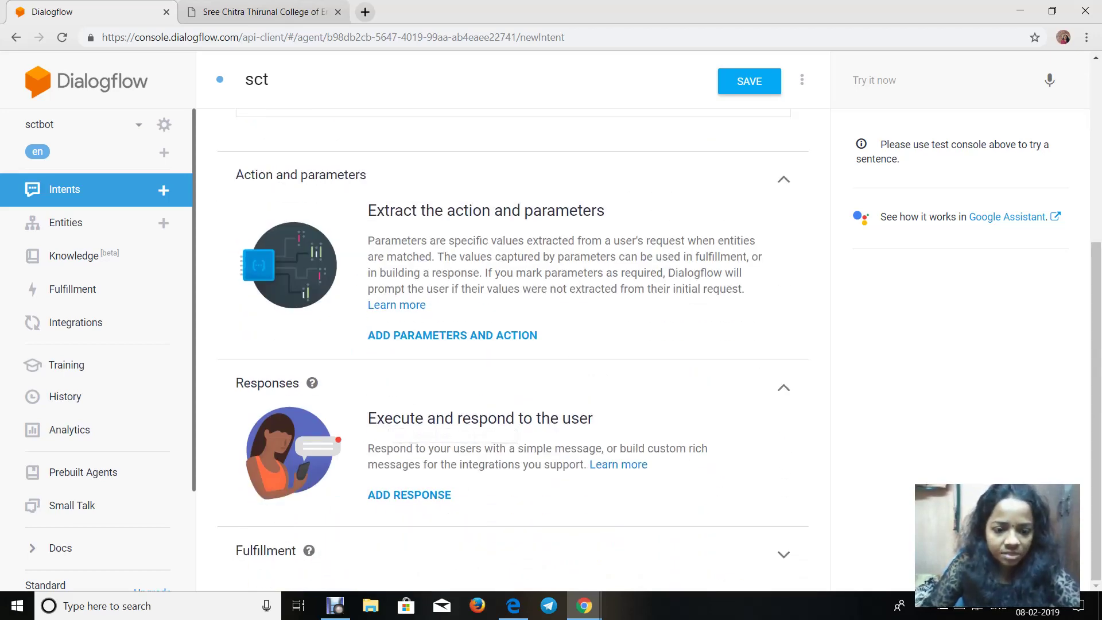
pyautogui.click(409, 495)
pyautogui.scroll(-2, 513, 344)
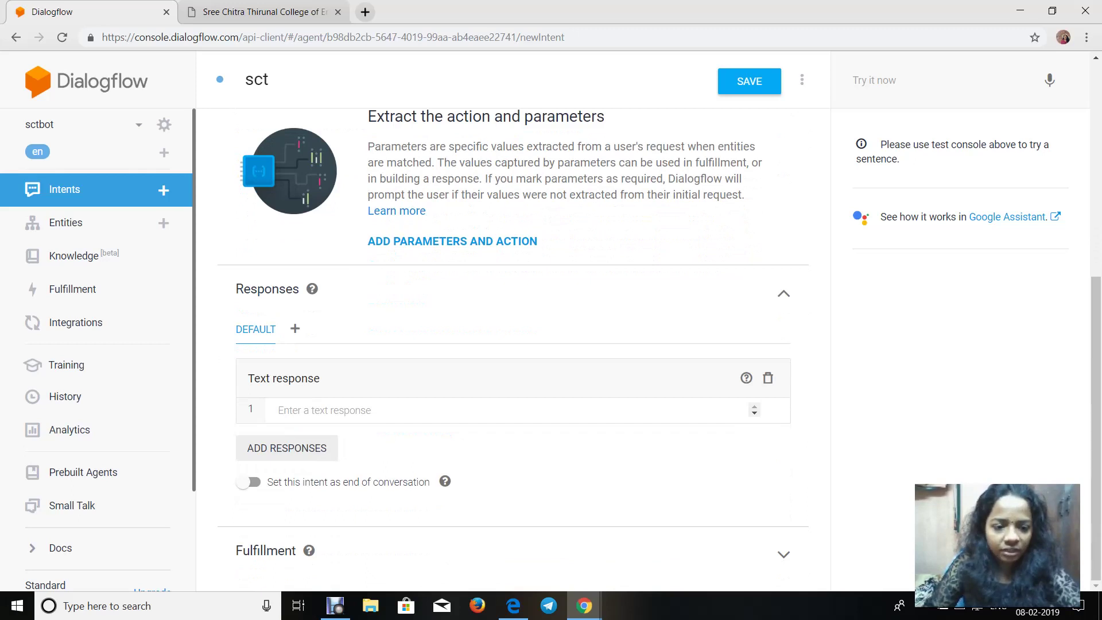
pyautogui.click(278, 409)
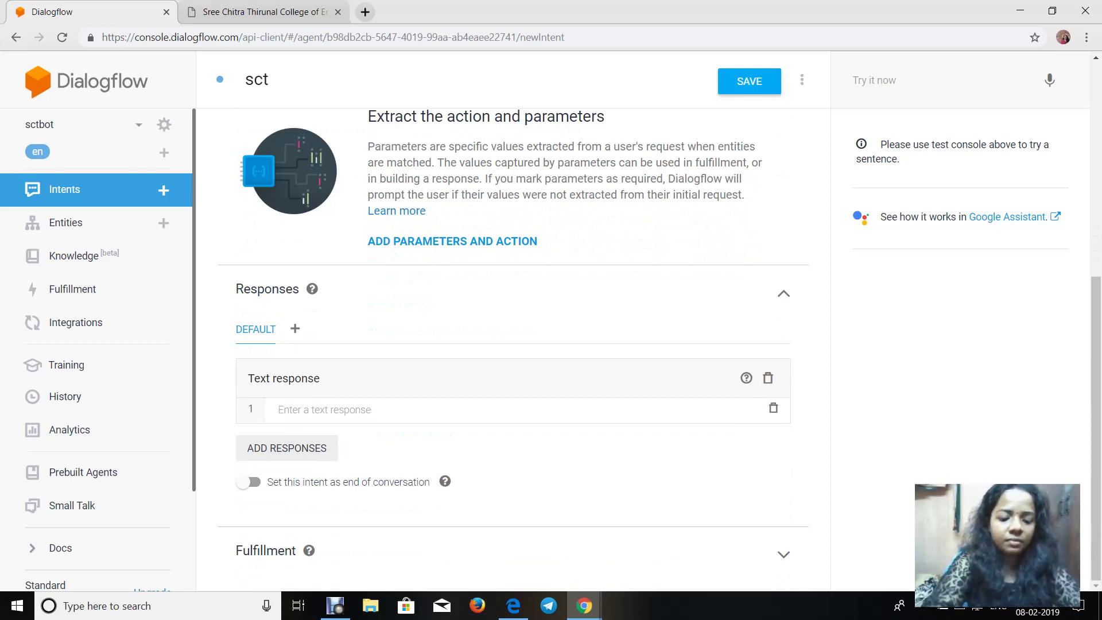
pyautogui.write('Sct c')
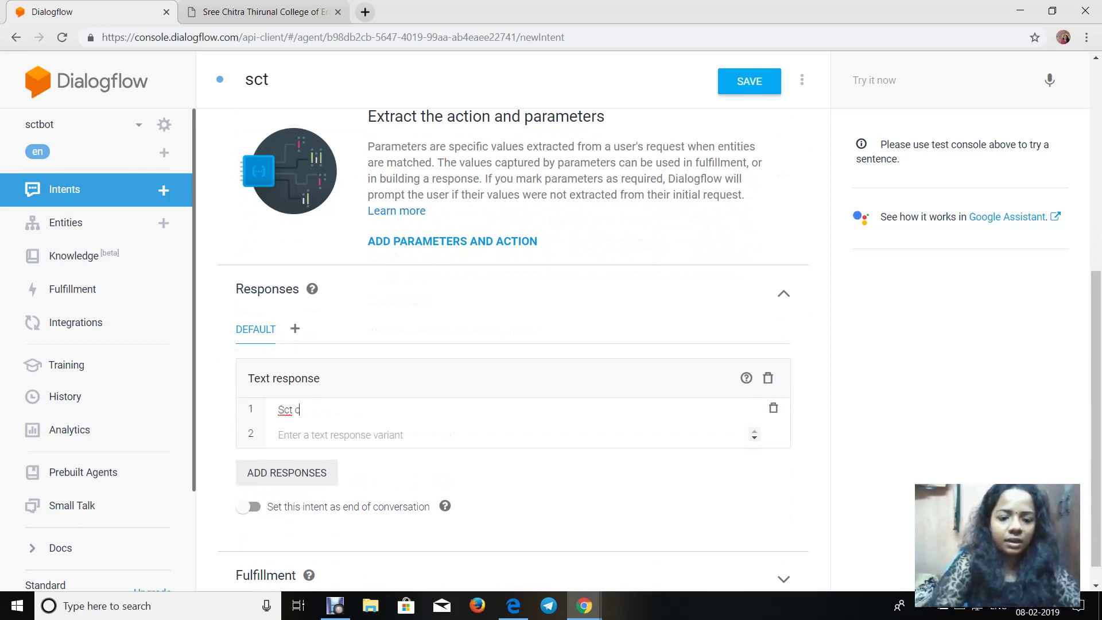
pyautogui.press('BackSpace')
pyautogui.press('BackSpace')
pyautogui.press('BackSpace')
pyautogui.press('BackSpace')
pyautogui.press('BackSpace')
pyautogui.write('sc')
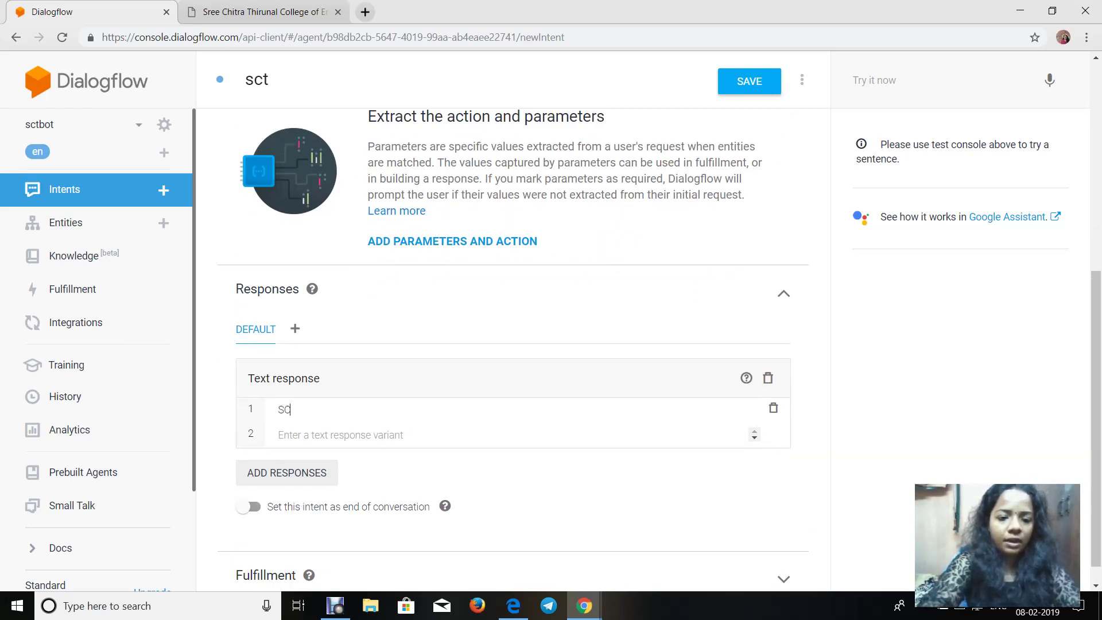
pyautogui.press('BackSpace')
pyautogui.press('BackSpace')
# Step: Enter "SCT College Of Engineering is situated at Pappanamcode , Trivandrum ." as the first text response variant
pyautogui.write('SCT Colleg')
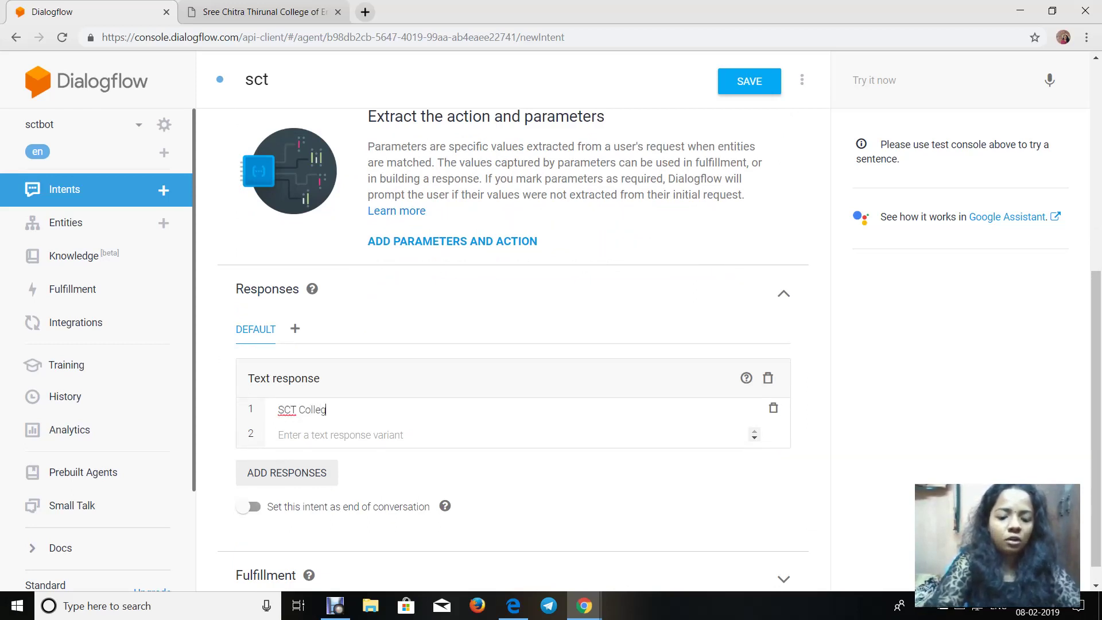
pyautogui.write('e Of Eng')
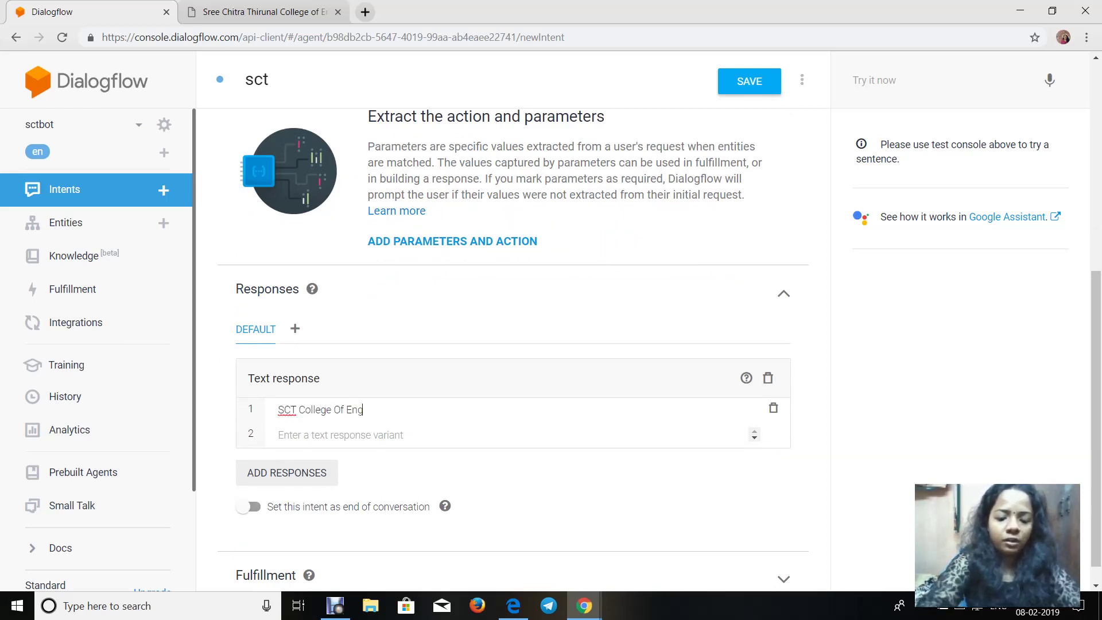
pyautogui.write('ineering')
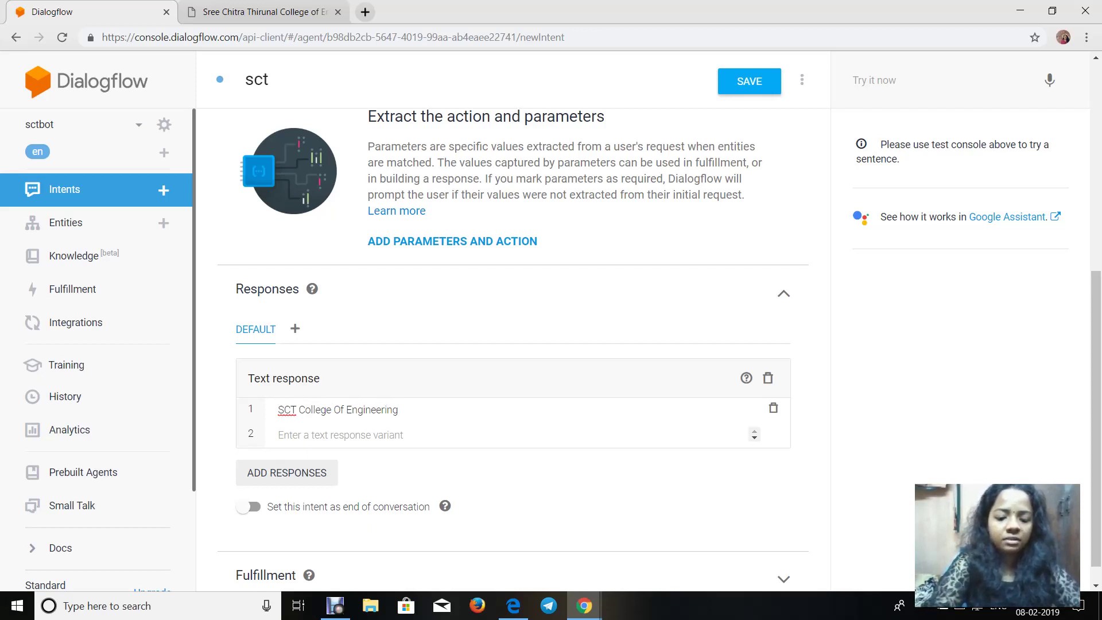
pyautogui.write(' is st')
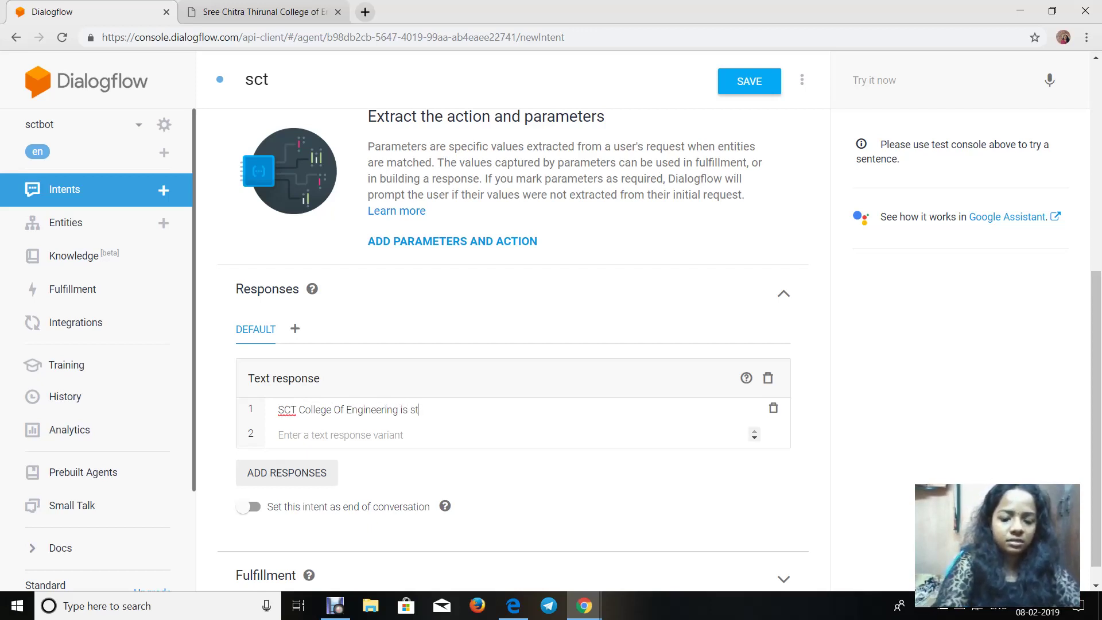
pyautogui.press('BackSpace')
pyautogui.write('itu')
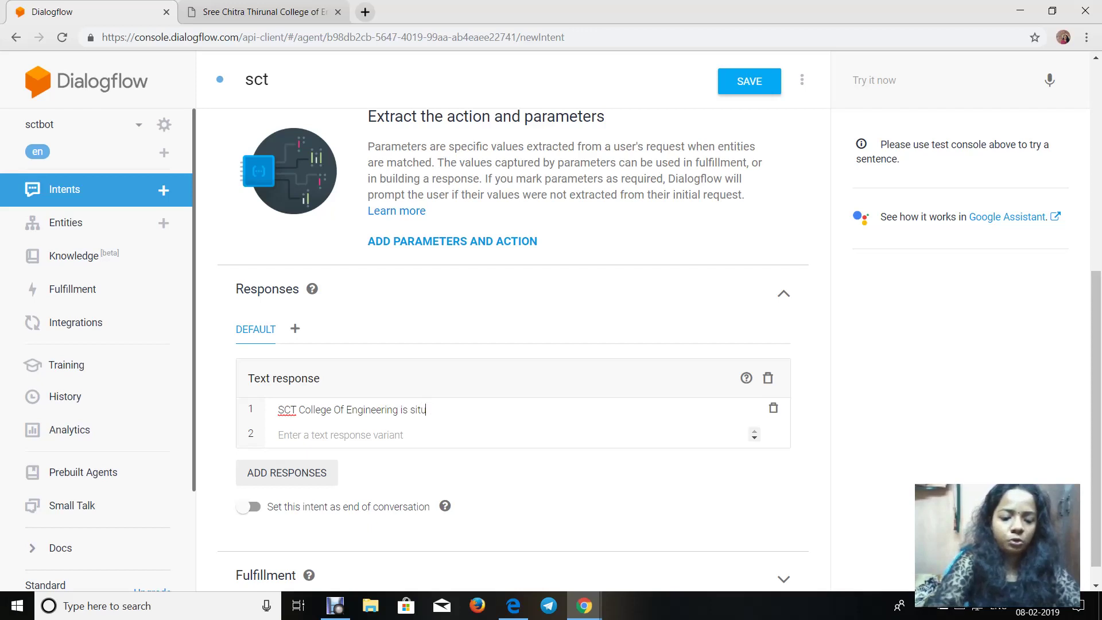
pyautogui.write('sated at P')
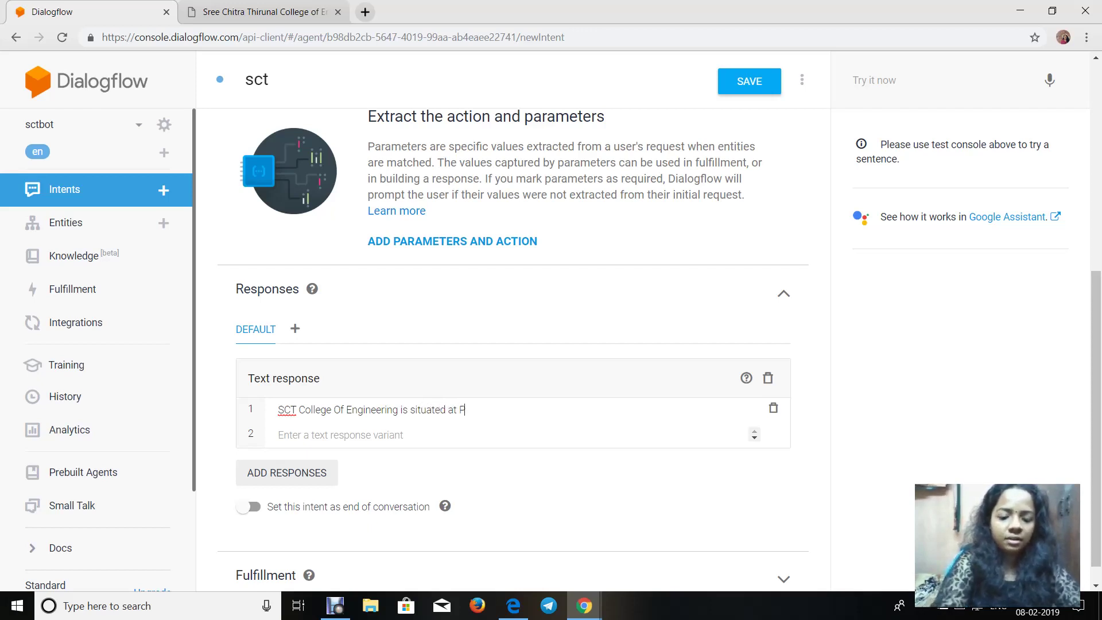
pyautogui.write('appanamcode')
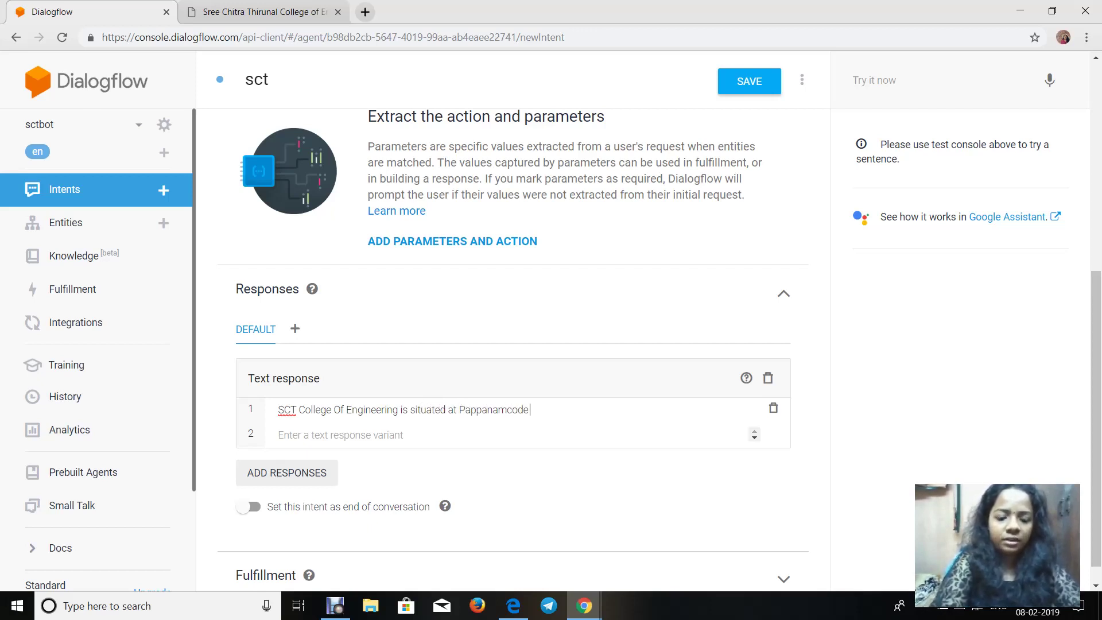
pyautogui.write(' , Triv')
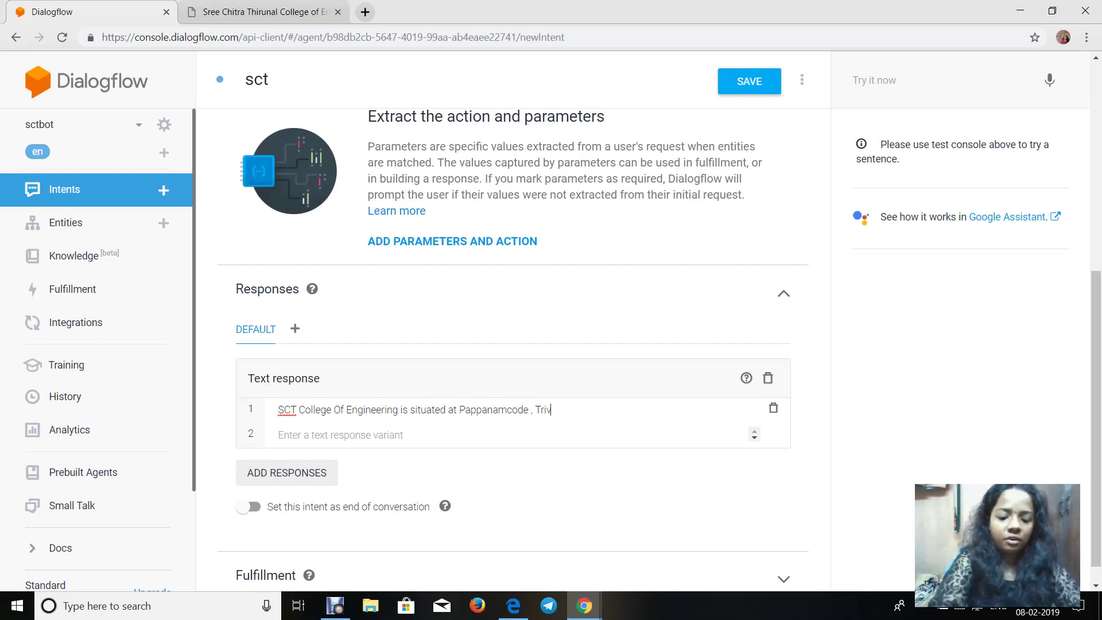
pyautogui.write('andrum .')
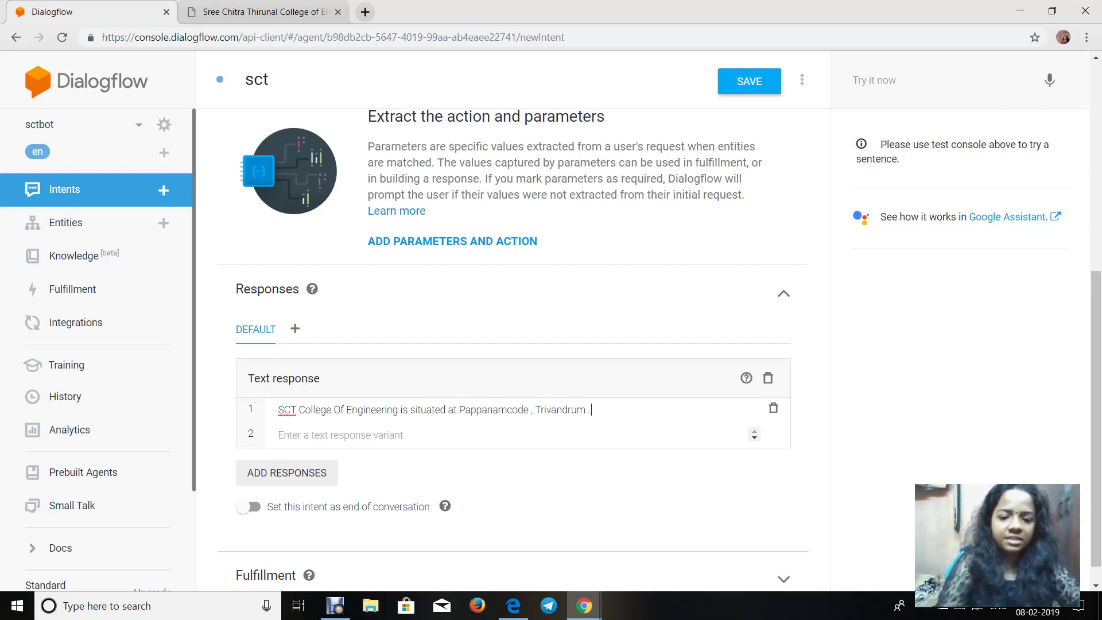
pyautogui.press('Return')
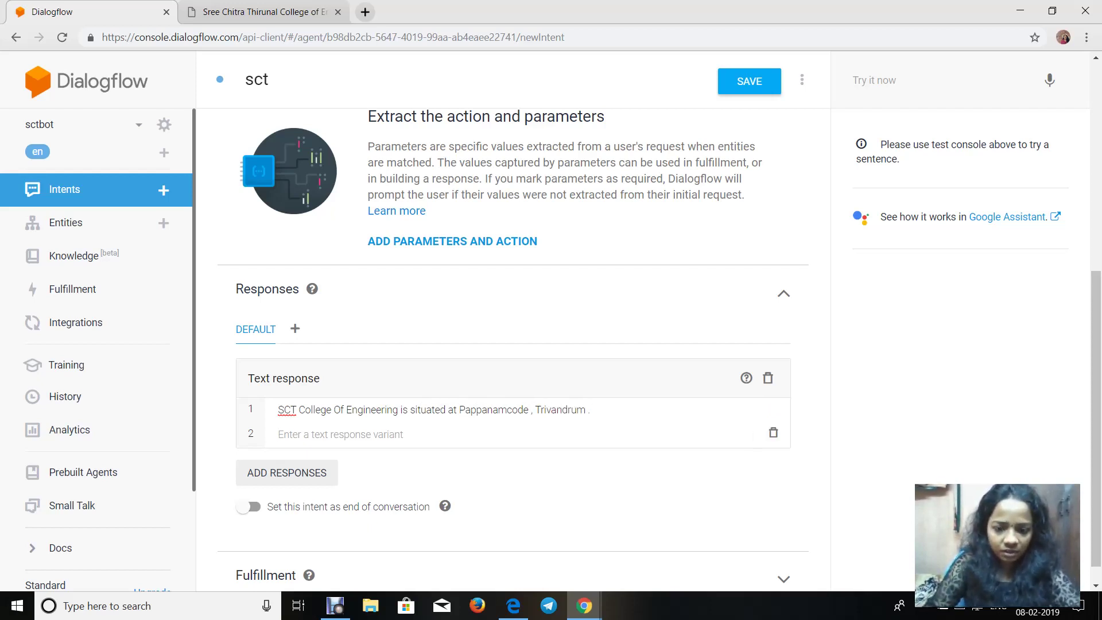
pyautogui.click(591, 410)
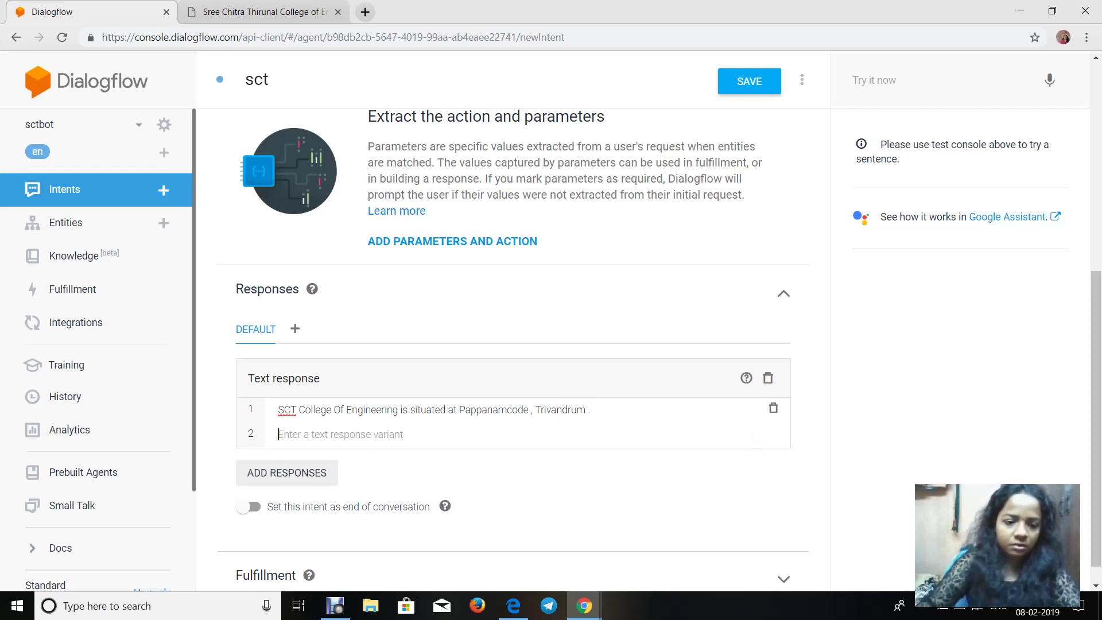
pyautogui.click(591, 410)
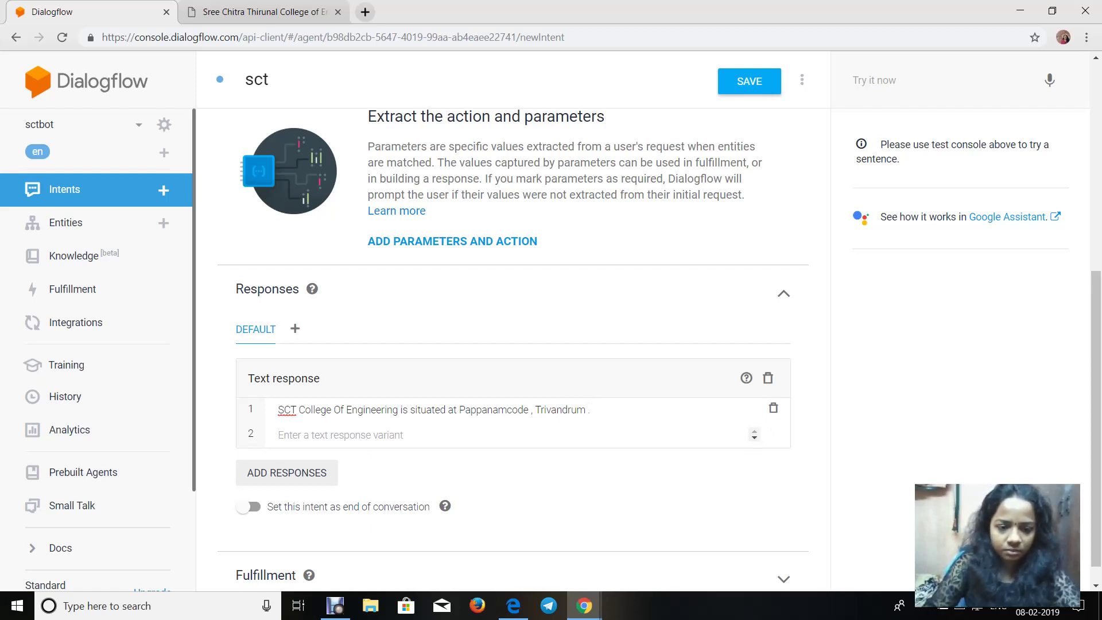
pyautogui.click(296, 328)
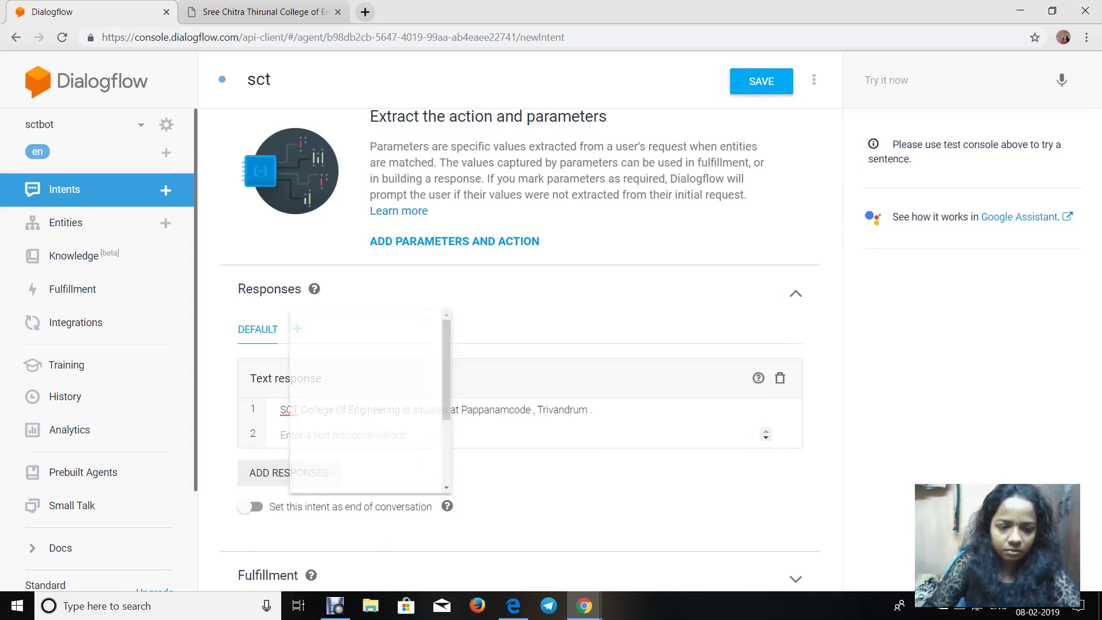
pyautogui.press('Escape')
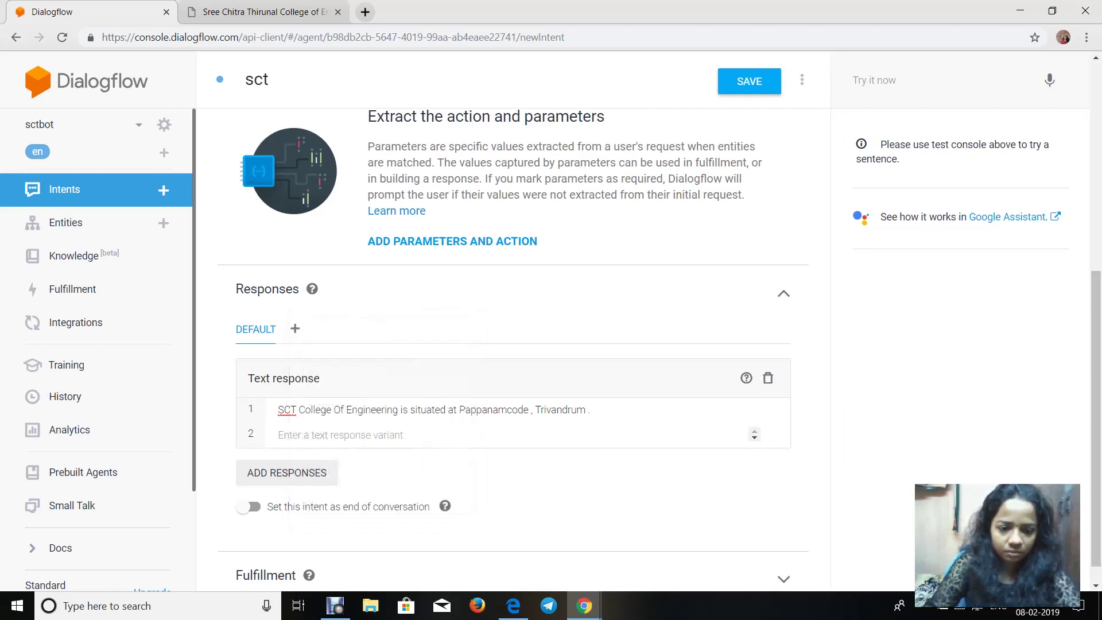
# Step: Append "which is 5 km away from TRivandrum City." to the end of the first response variant
pyautogui.click(278, 435)
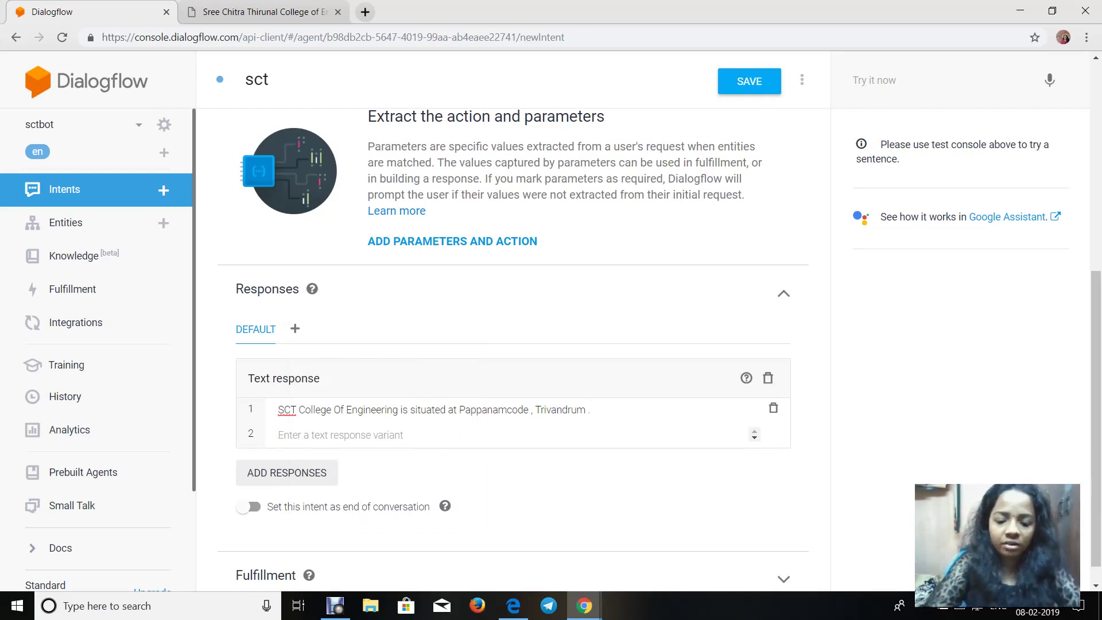
pyautogui.write('which is')
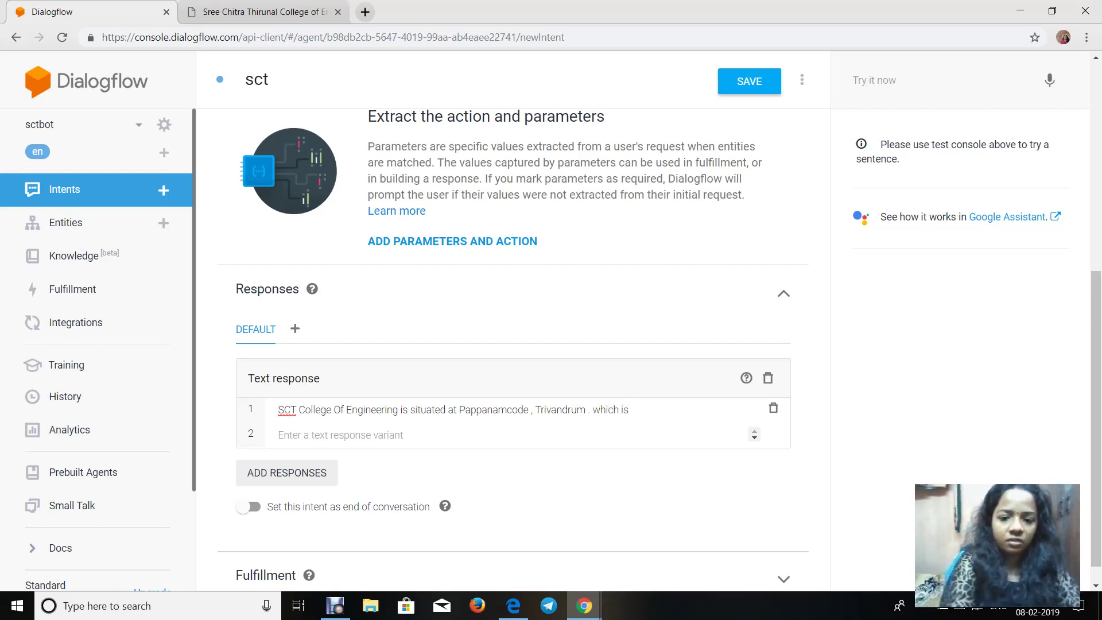
pyautogui.write(' 5 km')
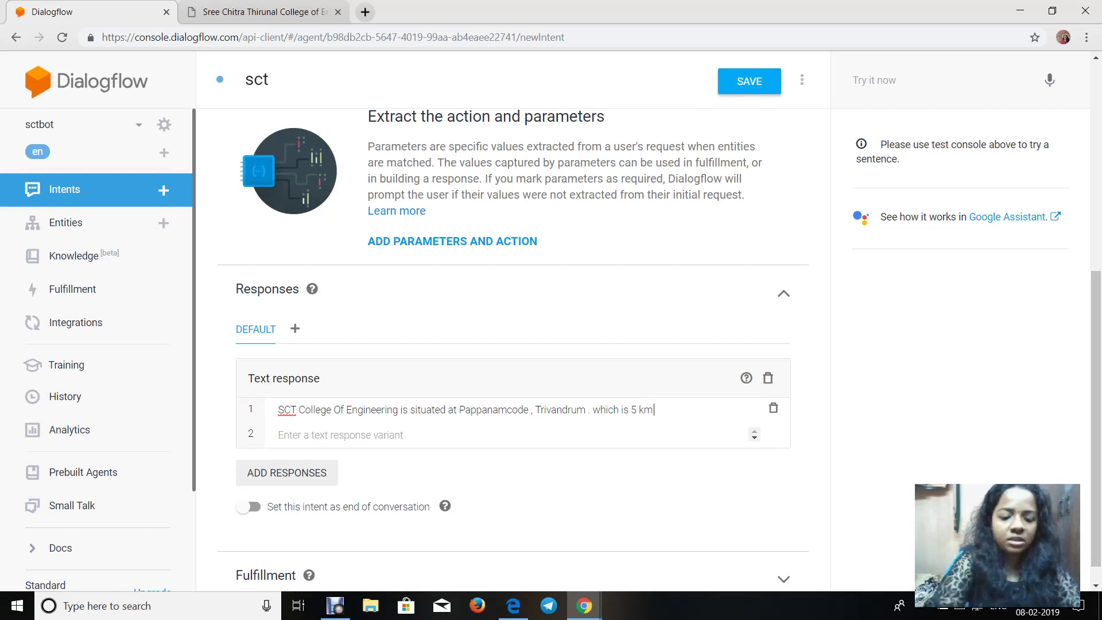
pyautogui.write(' away fro')
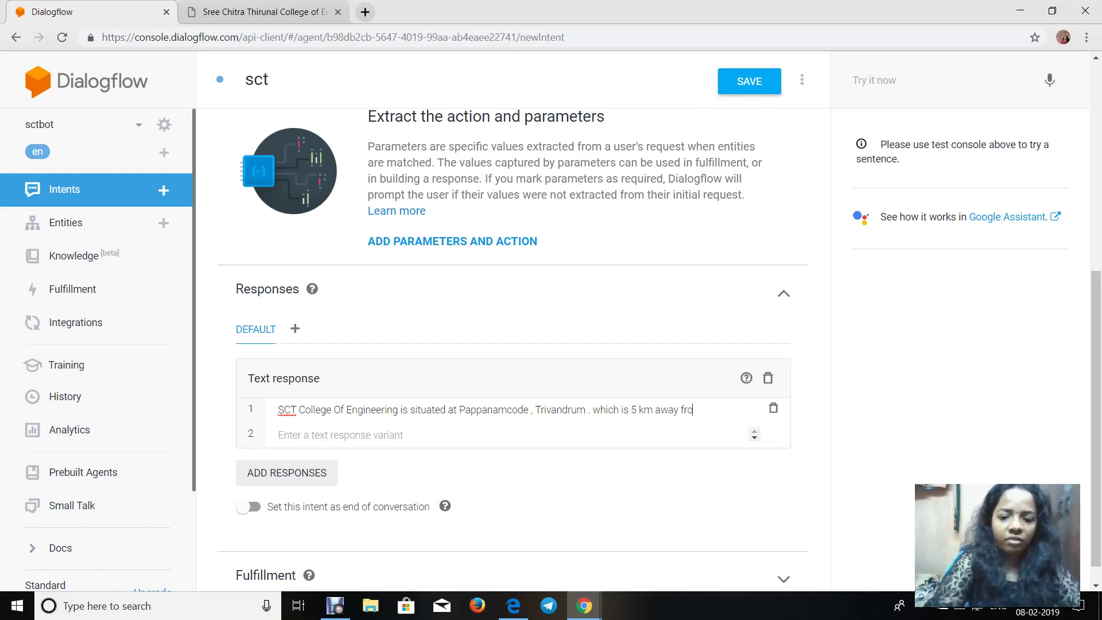
pyautogui.write('m')
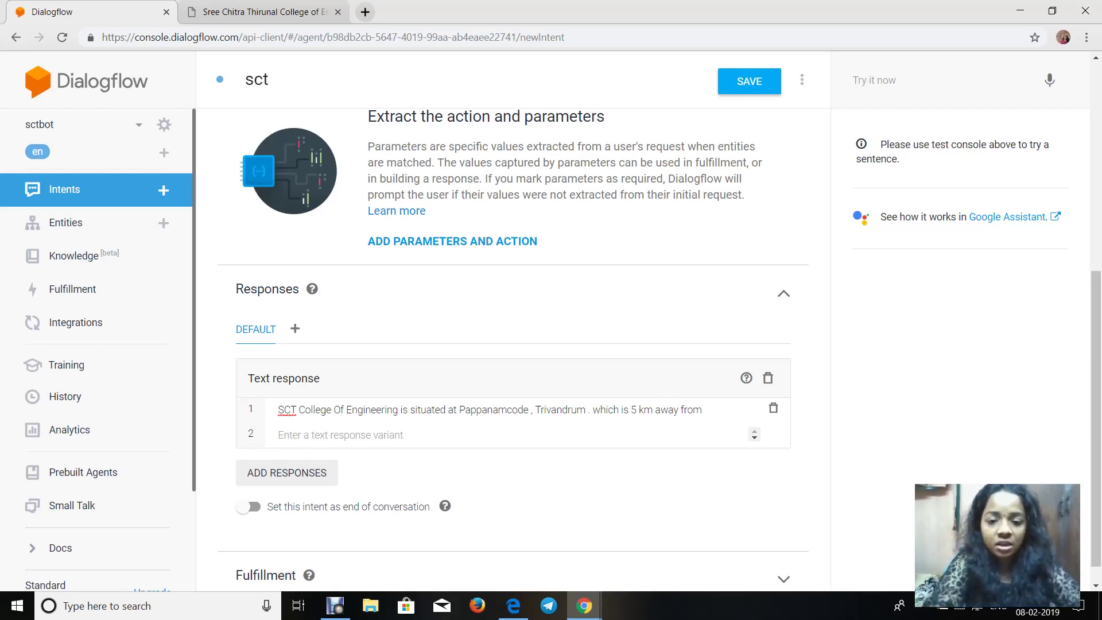
pyautogui.write('TRivan')
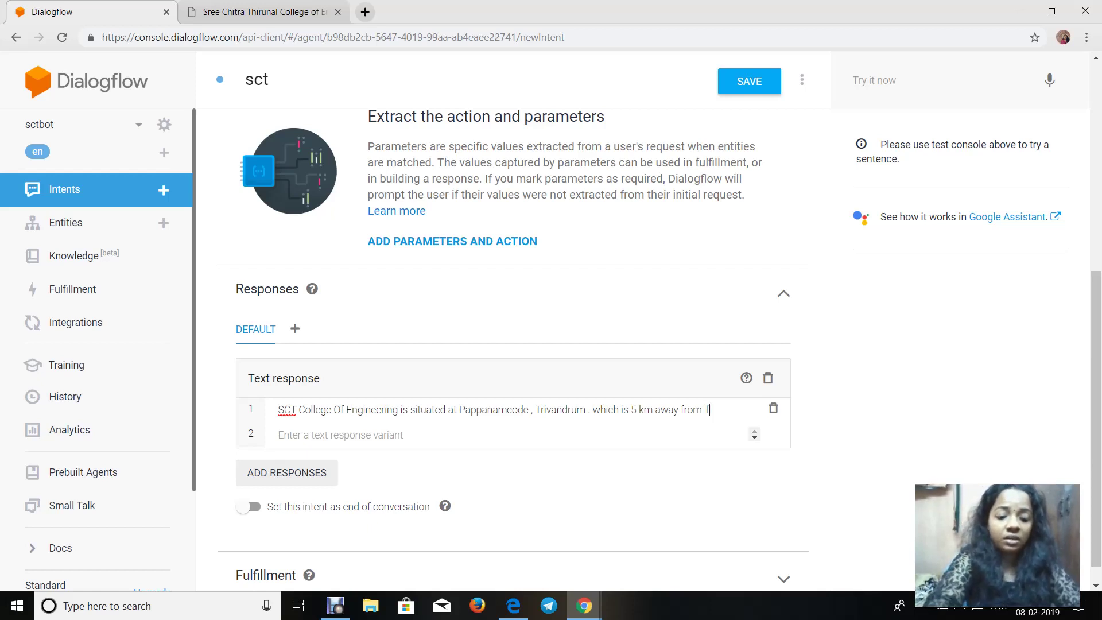
pyautogui.write('drum City')
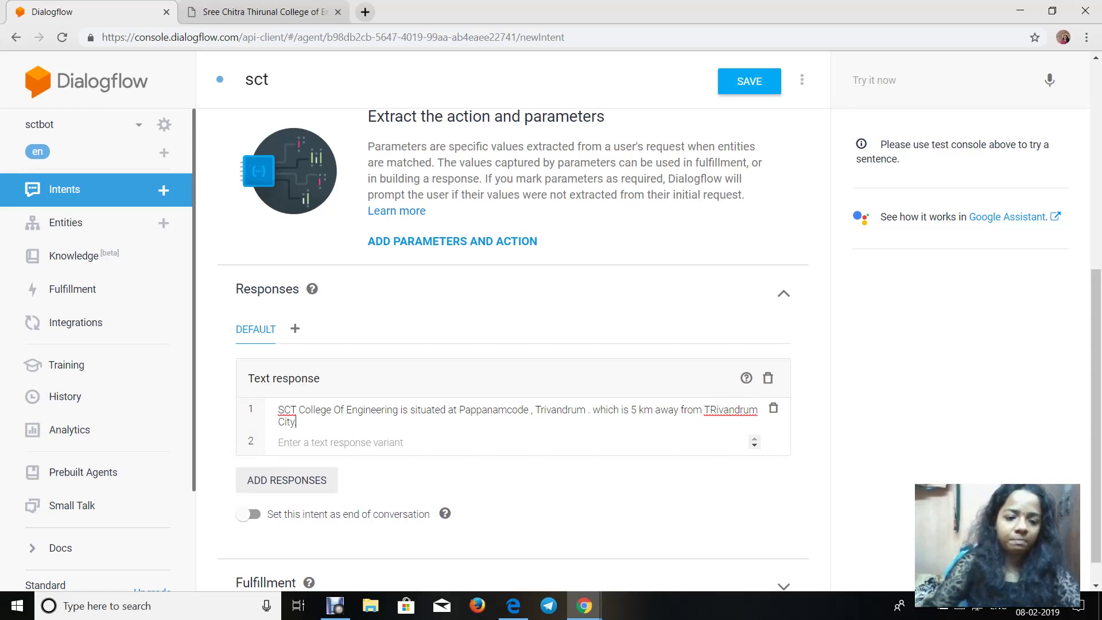
pyautogui.write('.')
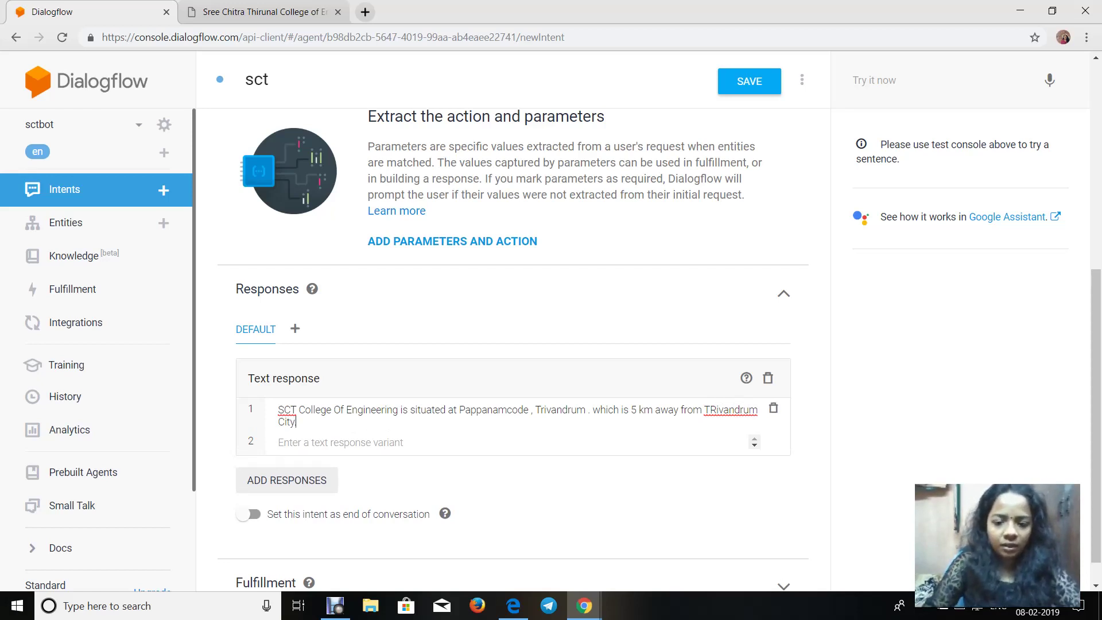
# Step: Correct the miscapitalised city name in the response's last sentence to "Trivandrum" and save the intent
pyautogui.click(724, 410)
pyautogui.press('BackSpace')
pyautogui.press('BackSpace')
pyautogui.press('BackSpace')
pyautogui.press('BackSpace')
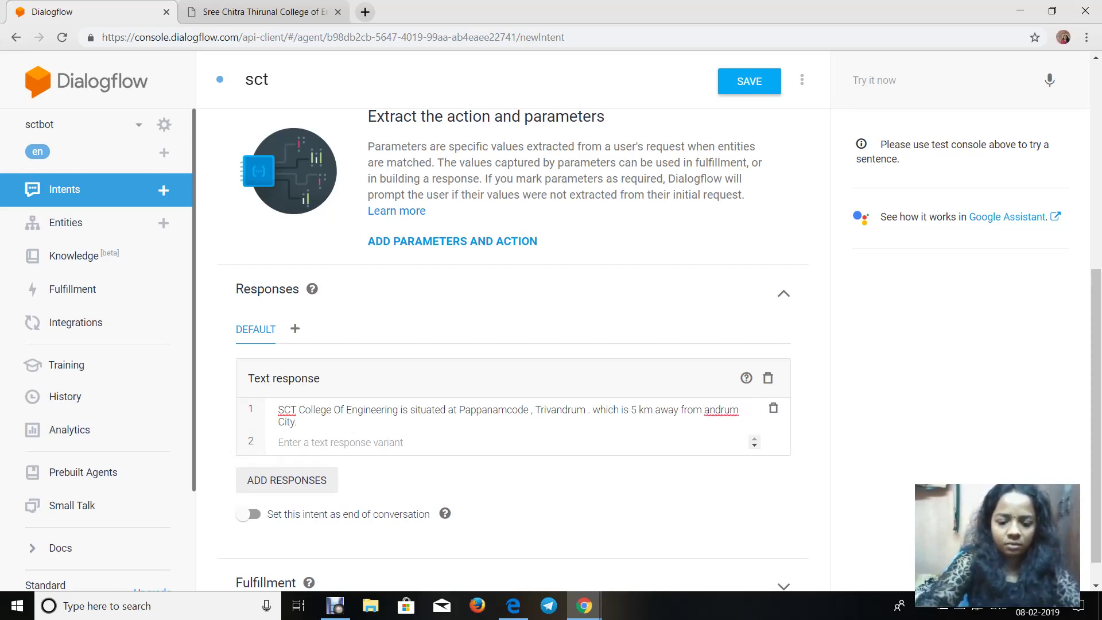
pyautogui.write('Tri')
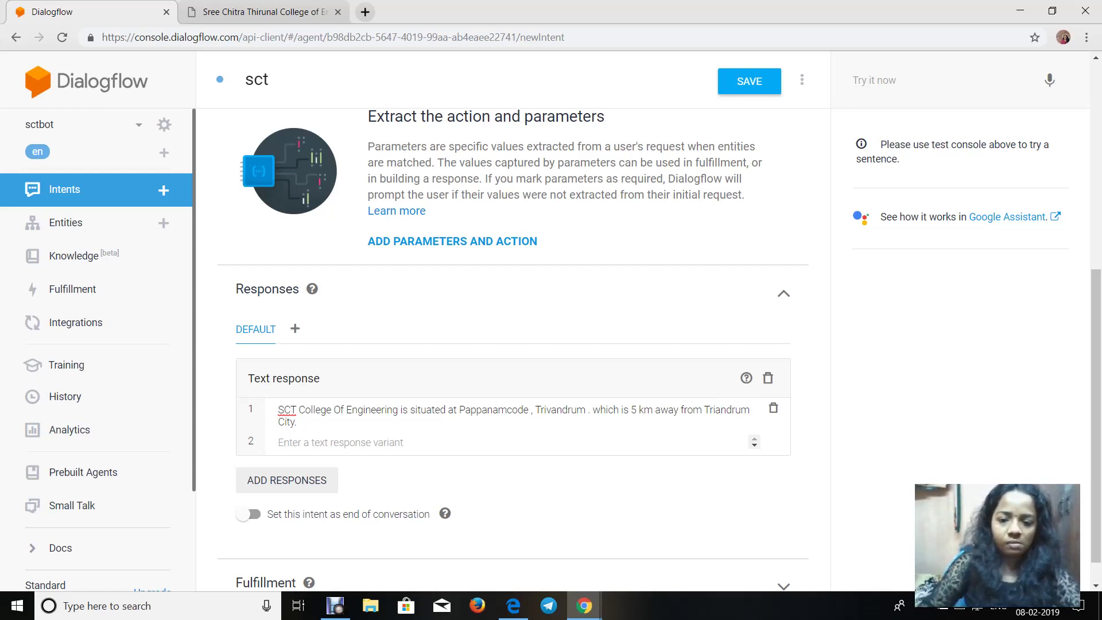
pyautogui.write('v')
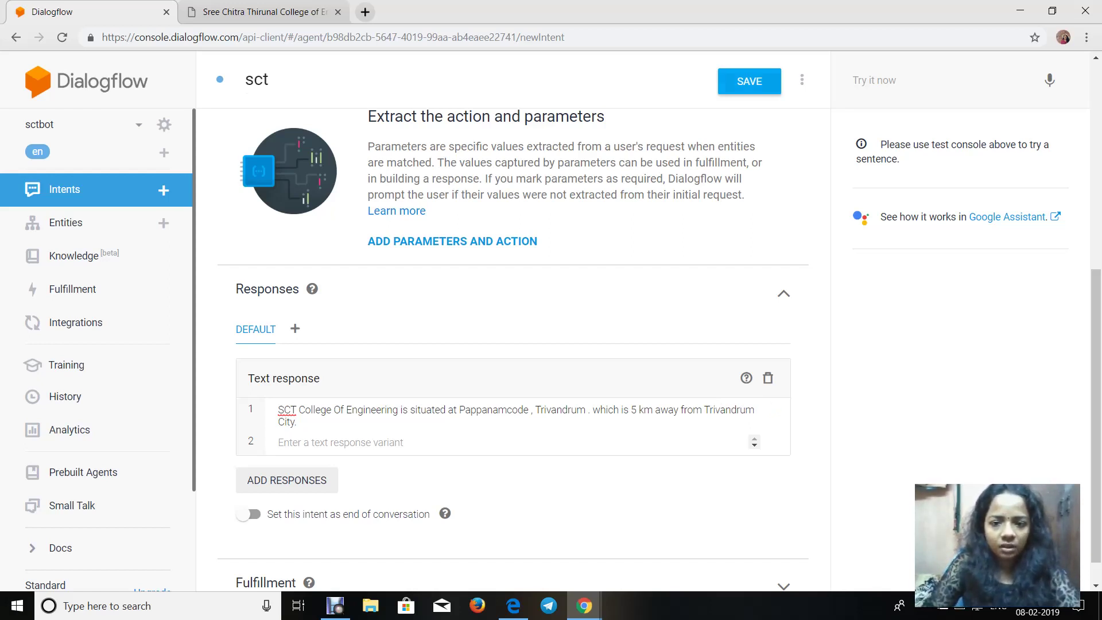
pyautogui.click(749, 81)
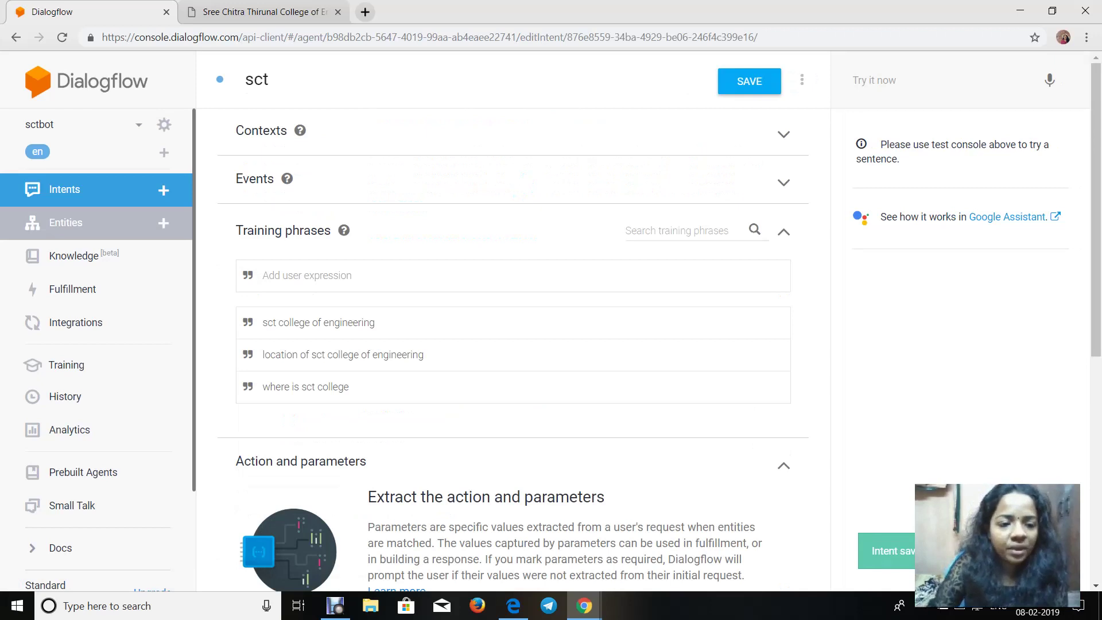
# Step: Create a new entity for the agent and name it "sct"
pyautogui.click(65, 222)
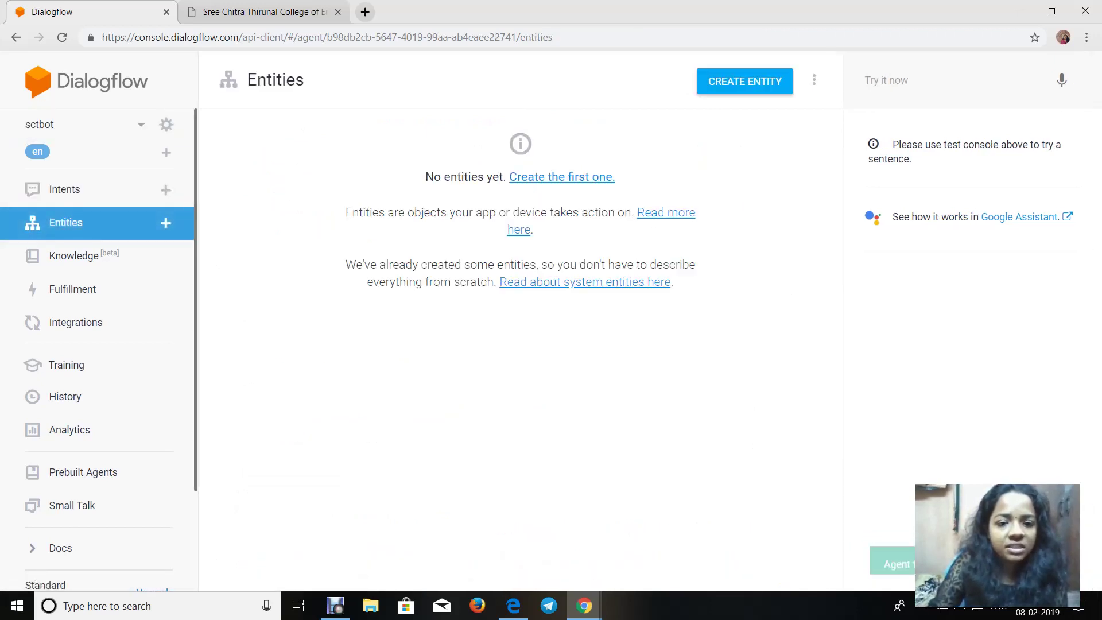
pyautogui.click(742, 81)
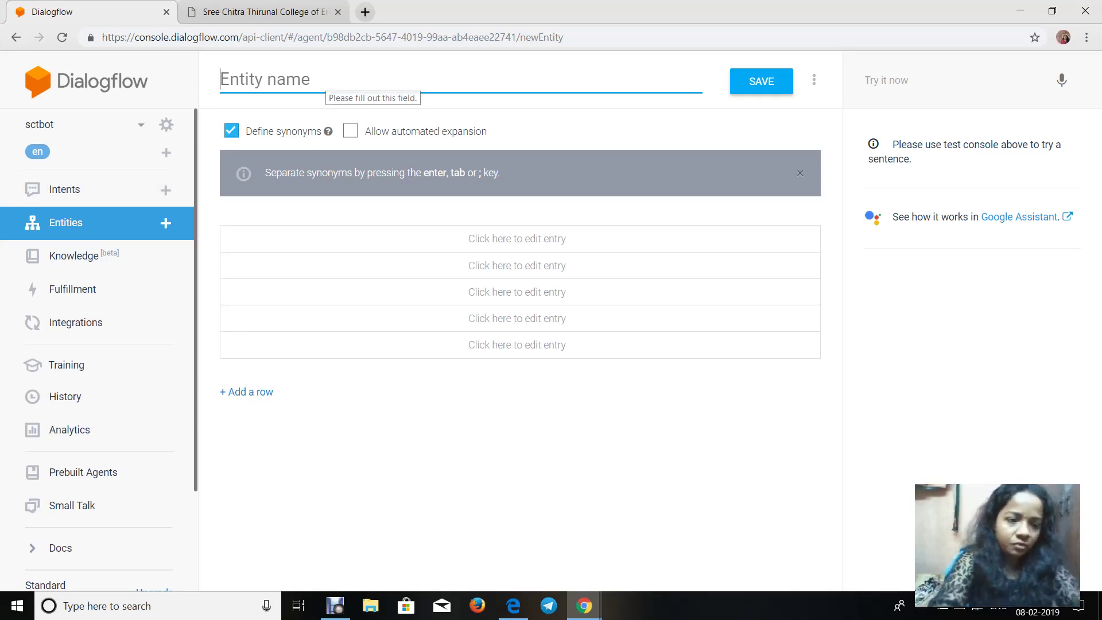
pyautogui.write('sct')
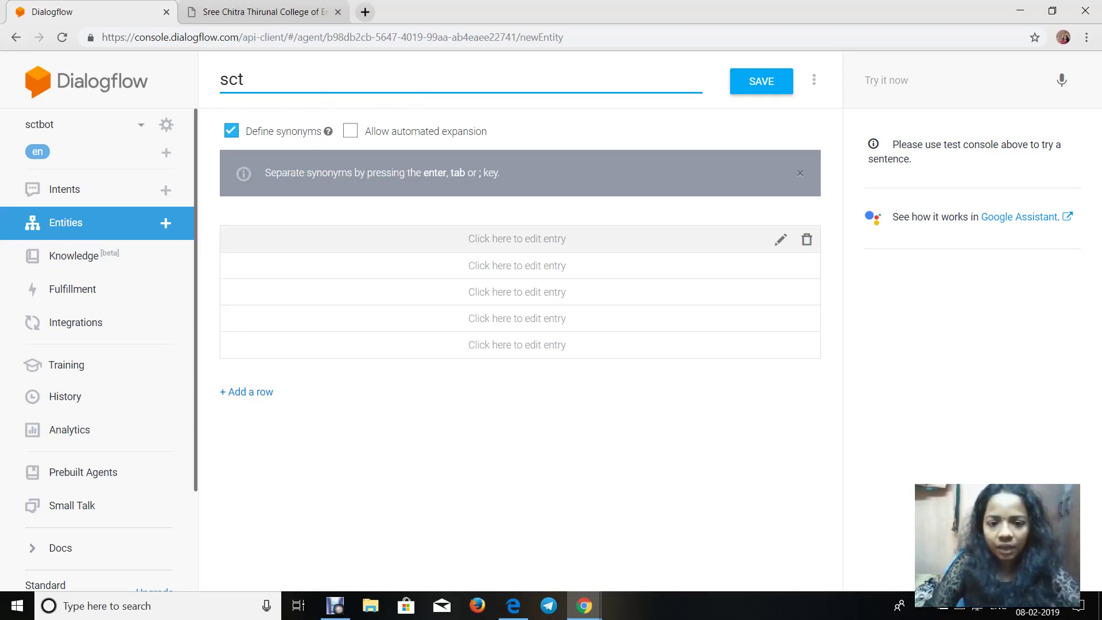
# Step: Add a first entry to the sct entity with reference value "sct" and the additional synonym "sct college"
pyautogui.click(517, 238)
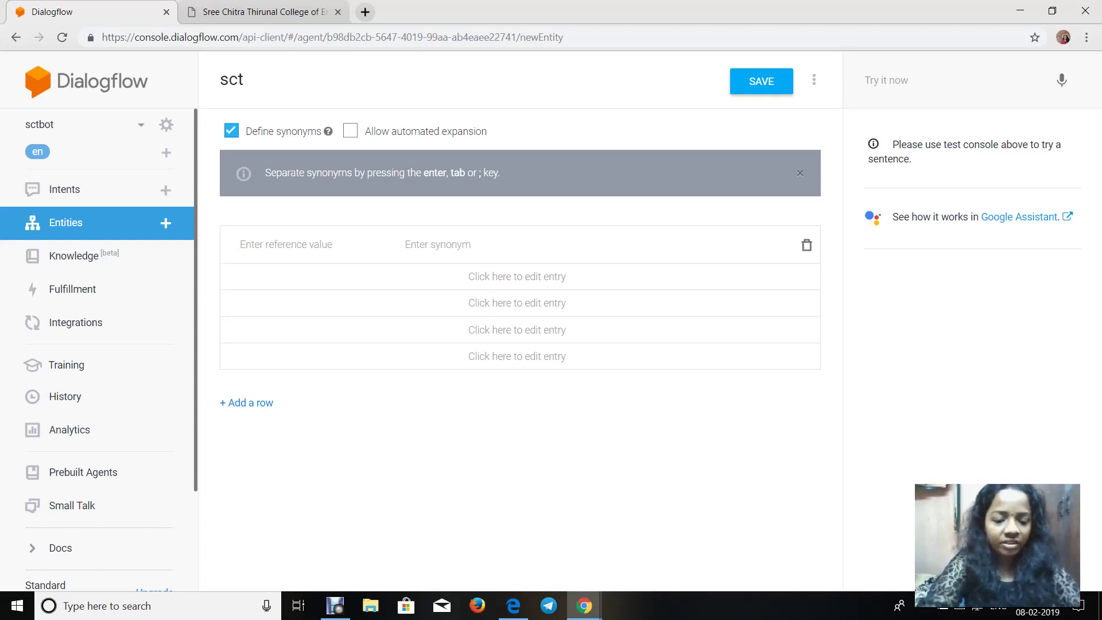
pyautogui.write('s')
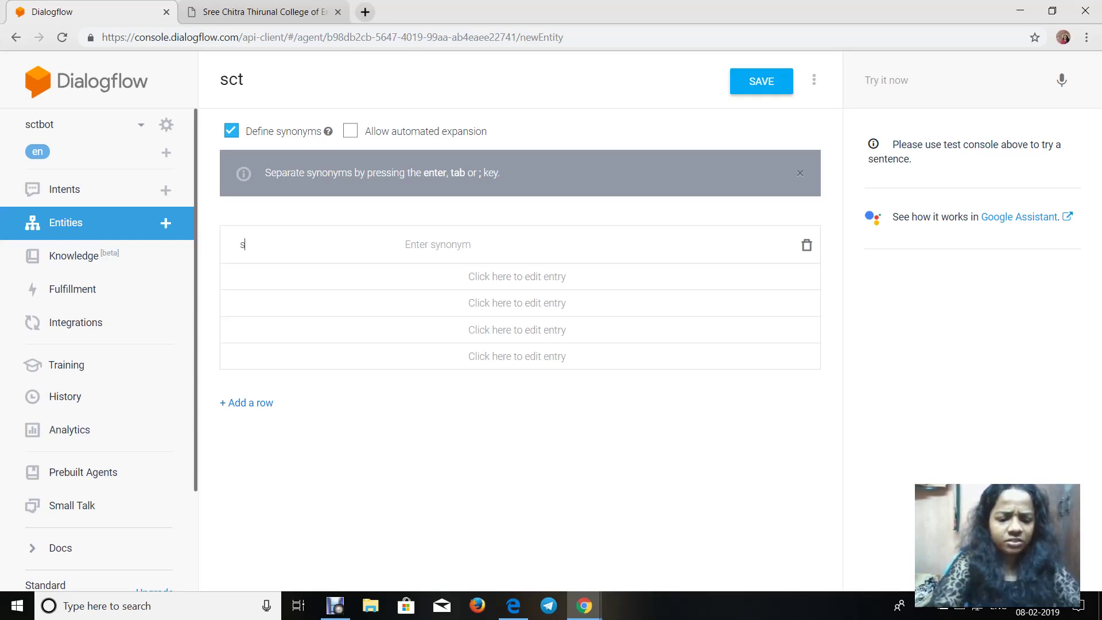
pyautogui.write('ct')
pyautogui.press('Tab')
pyautogui.write('sc')
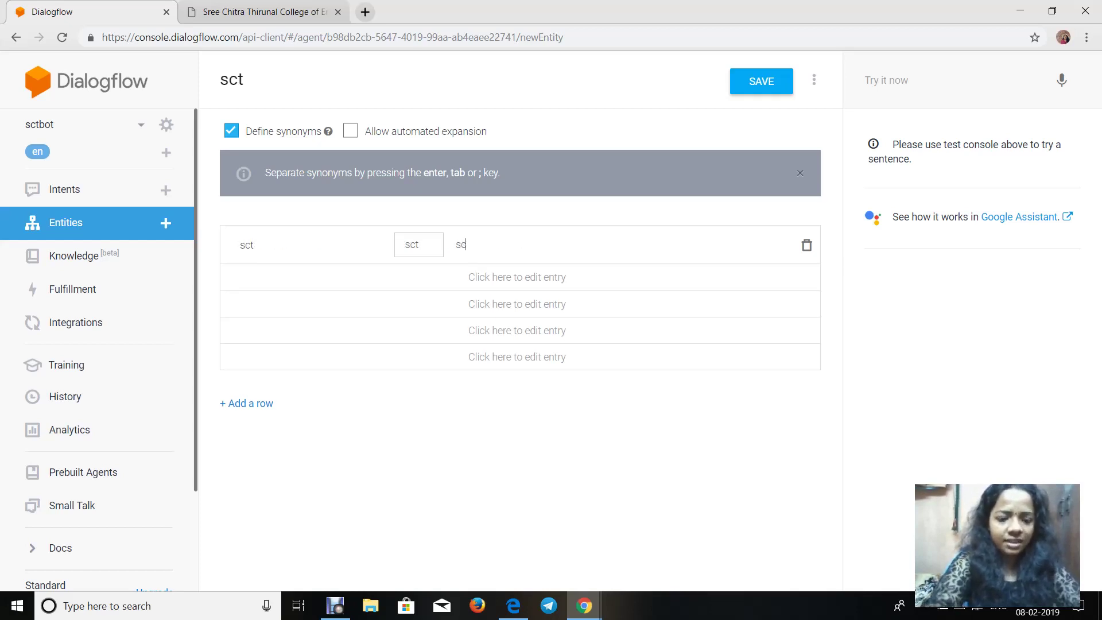
pyautogui.write('t college')
pyautogui.press('Return')
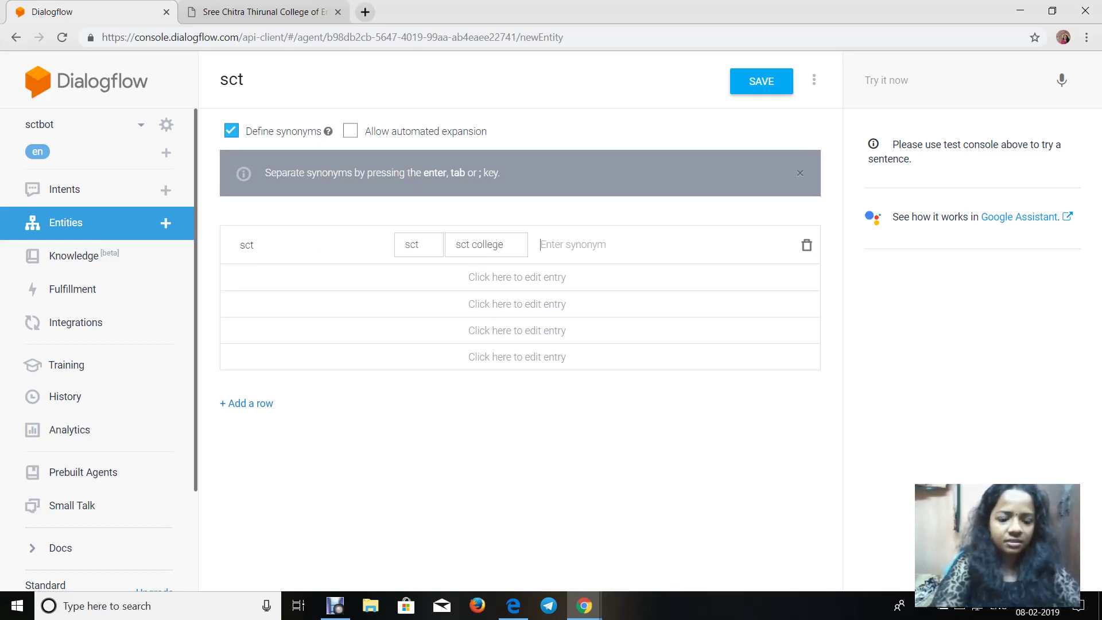
# Step: Add "sctce" as another synonym of the entity's sct entry
pyautogui.write('sctce\\')
pyautogui.press('Return')
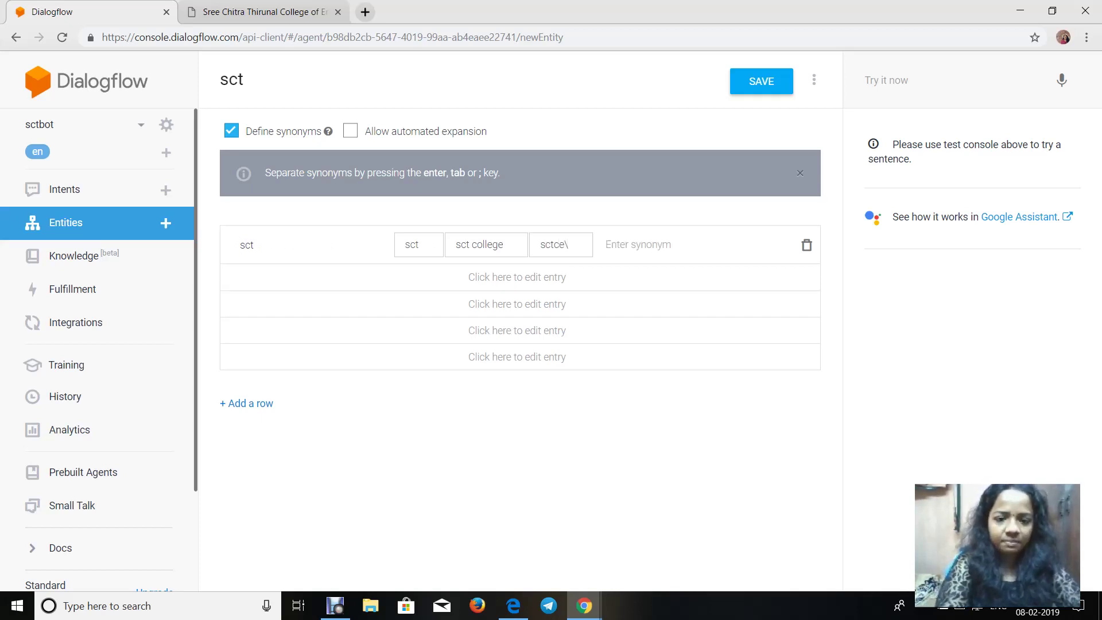
pyautogui.press('BackSpace')
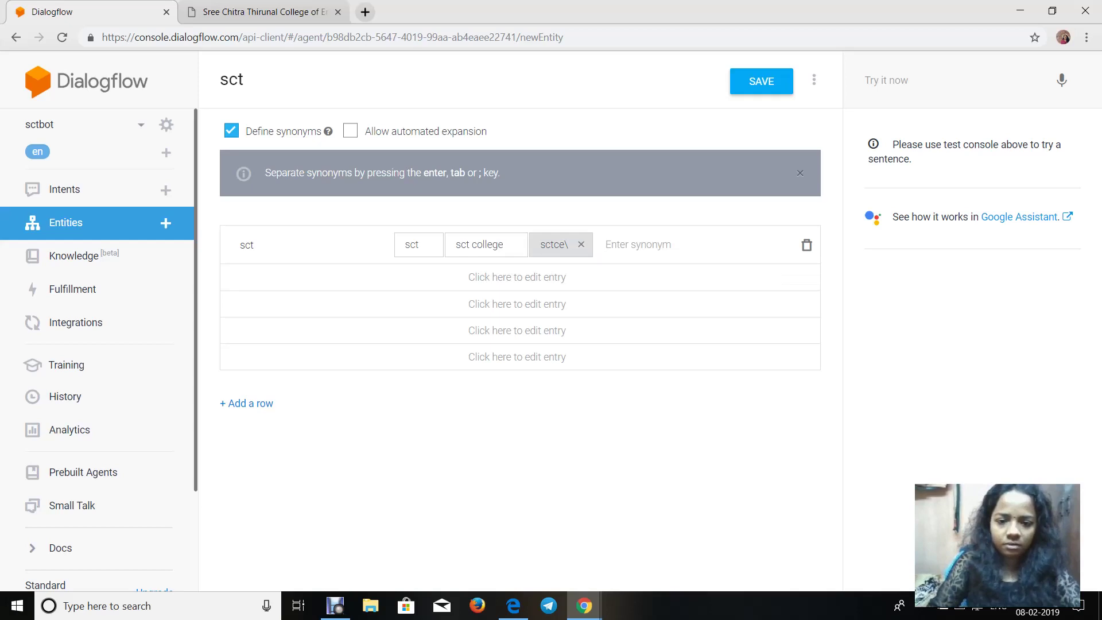
pyautogui.press('BackSpace')
pyautogui.write('sctce')
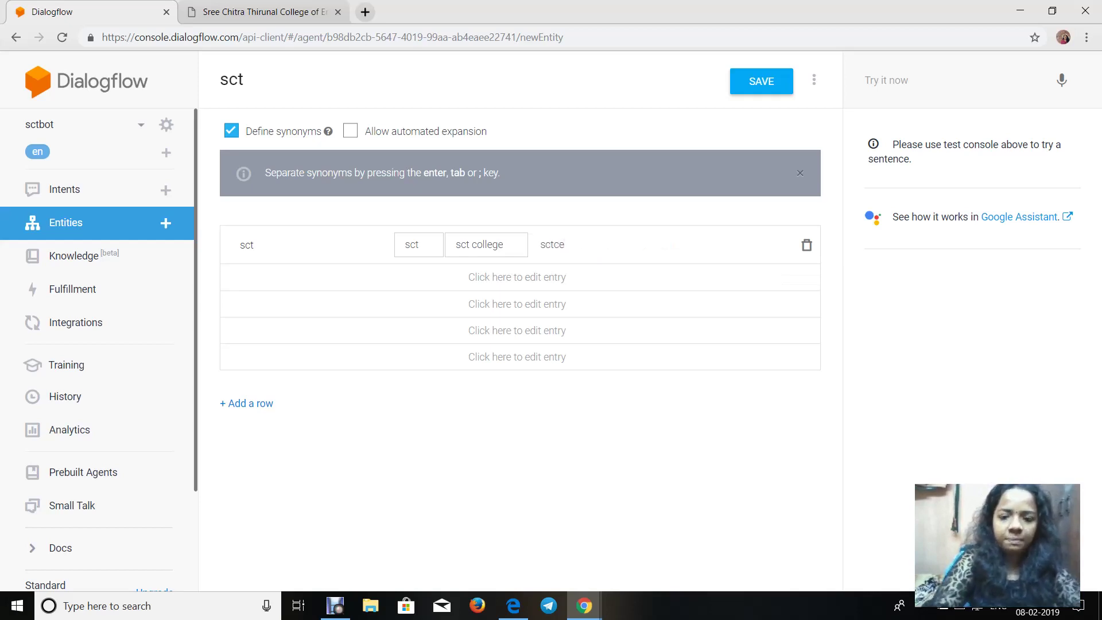
pyautogui.press('Return')
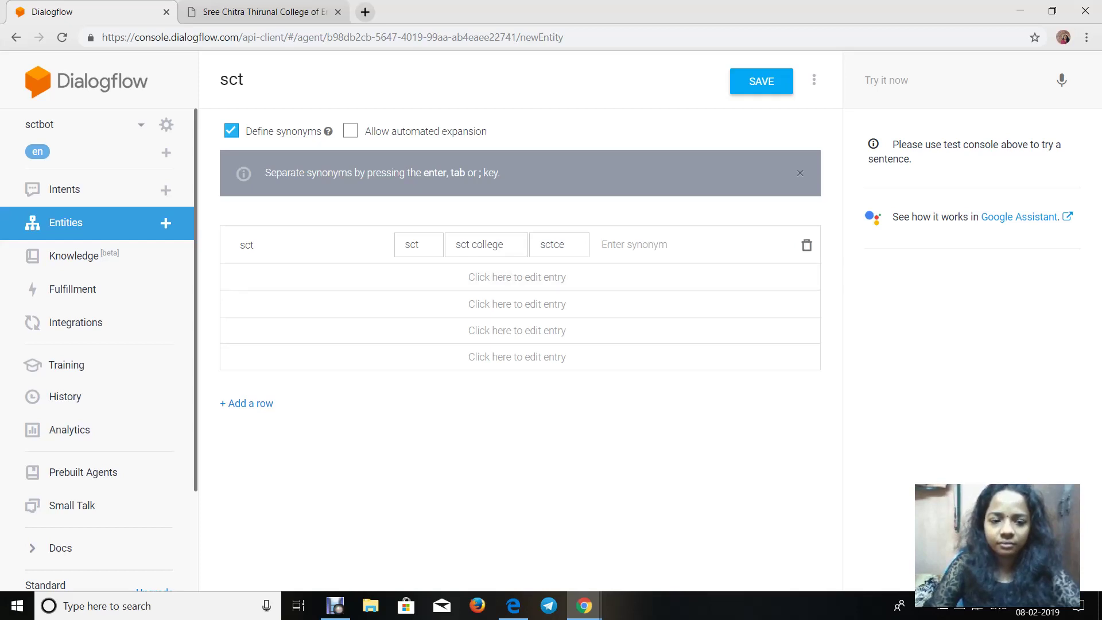
# Step: Add a second entity entry with reference value "location" and the additional synonym "place", and save the entity
pyautogui.click(240, 276)
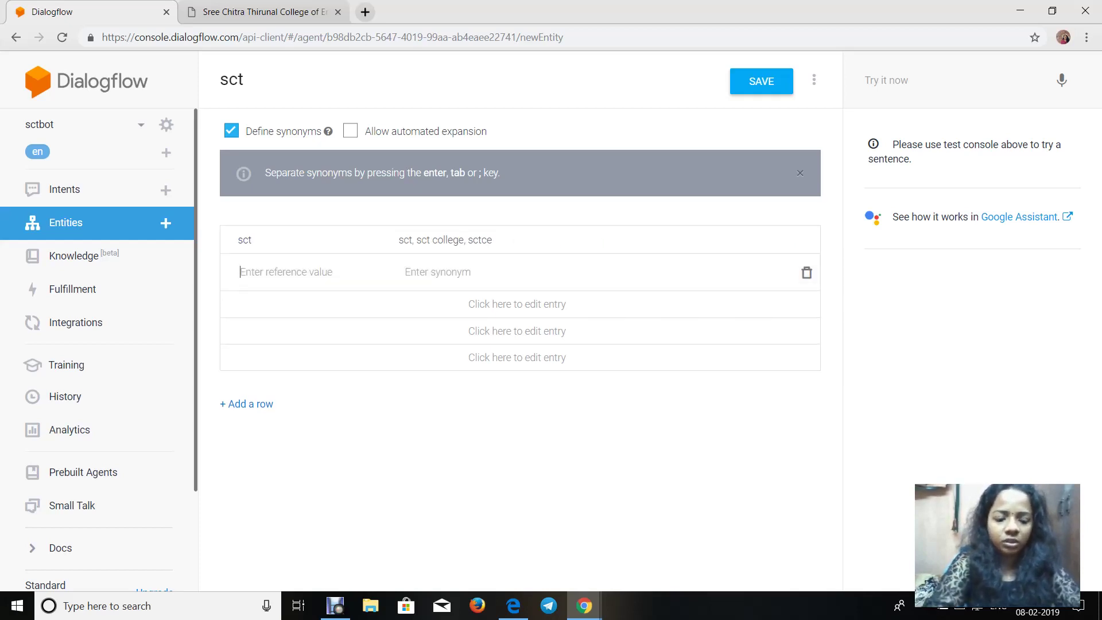
pyautogui.write('location')
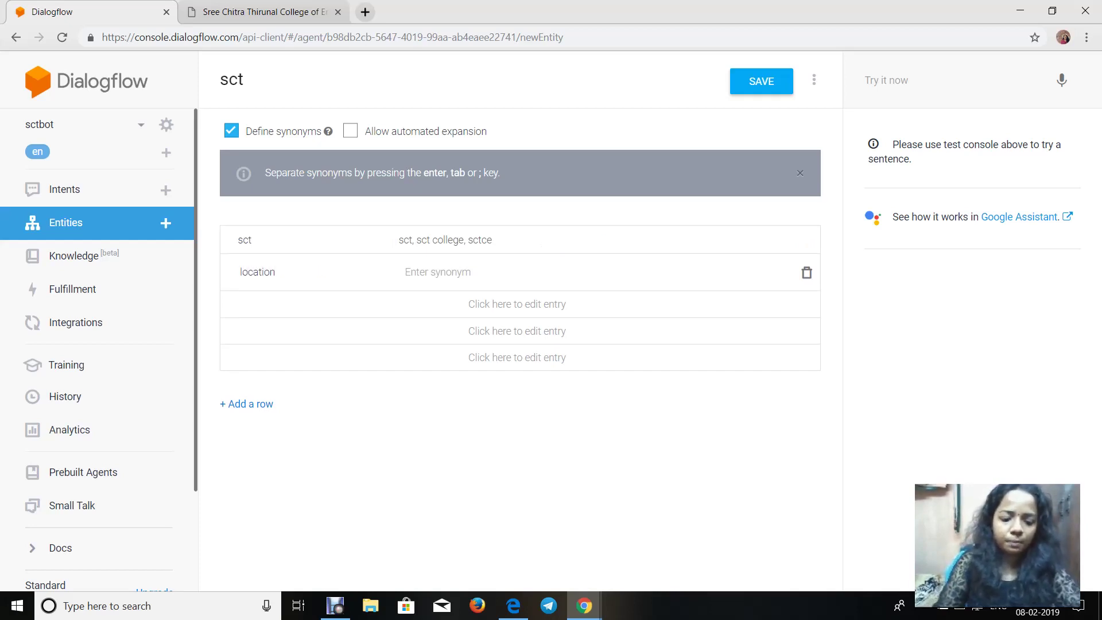
pyautogui.press('Tab')
pyautogui.write('place')
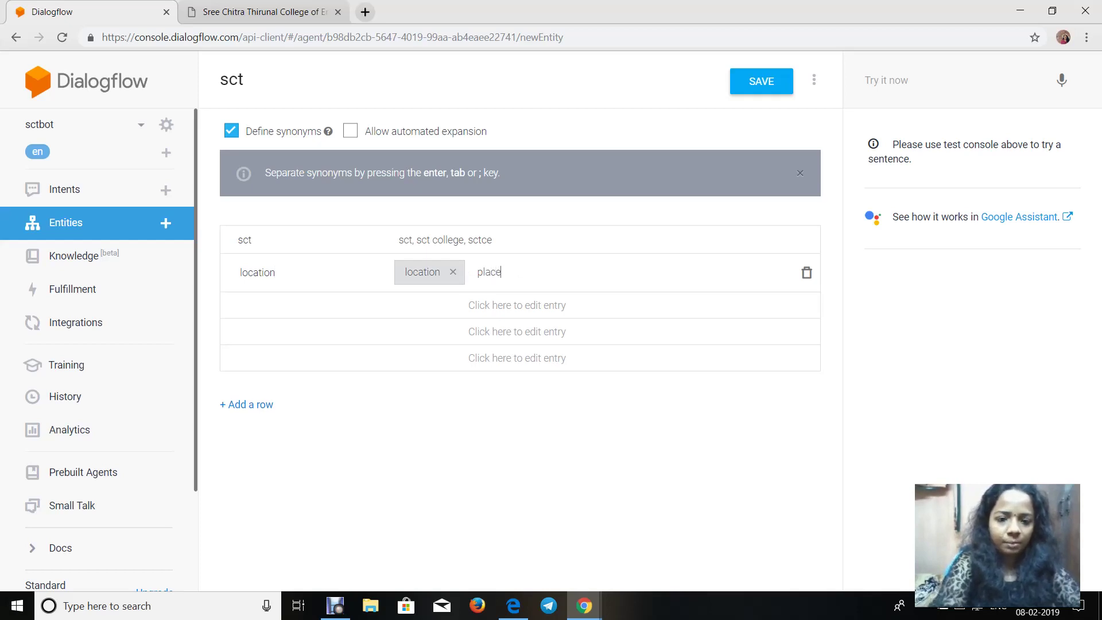
pyautogui.press('Return')
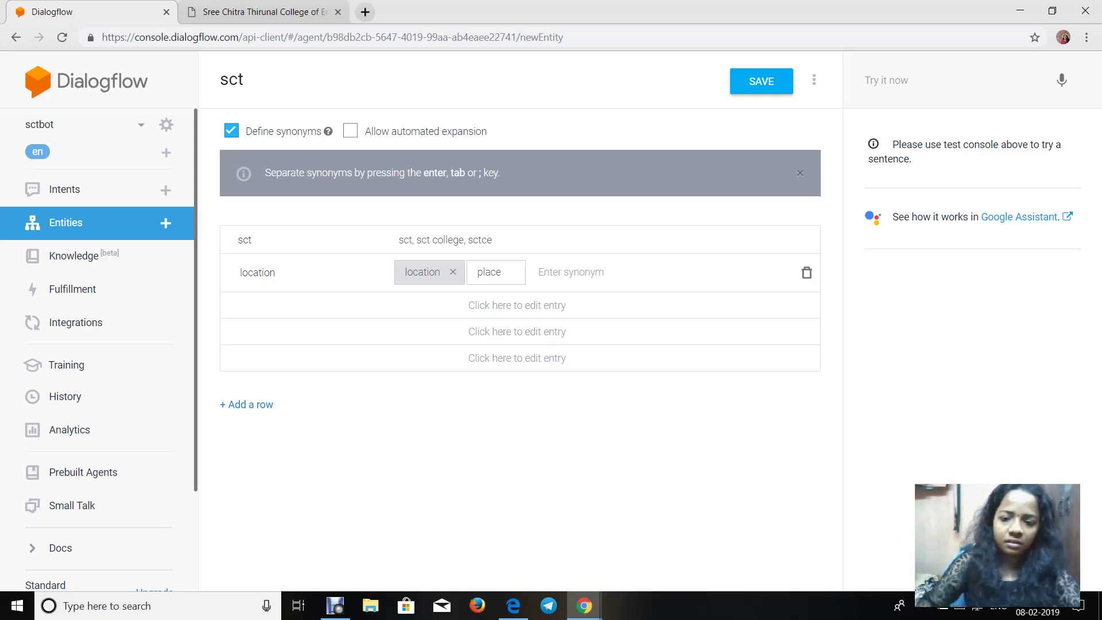
pyautogui.click(761, 82)
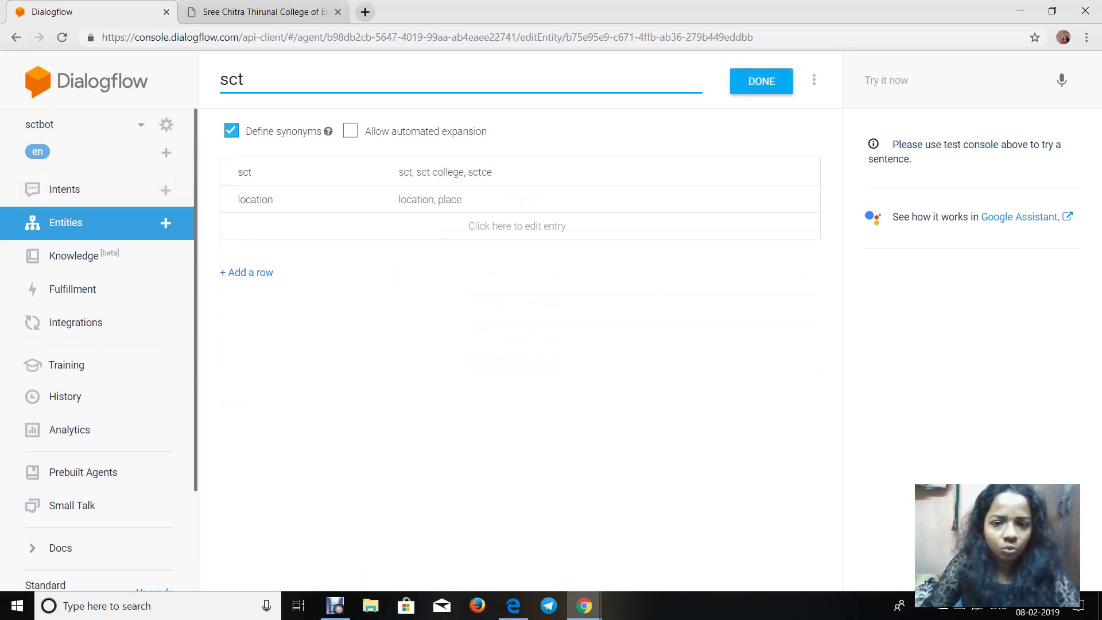
pyautogui.click(762, 82)
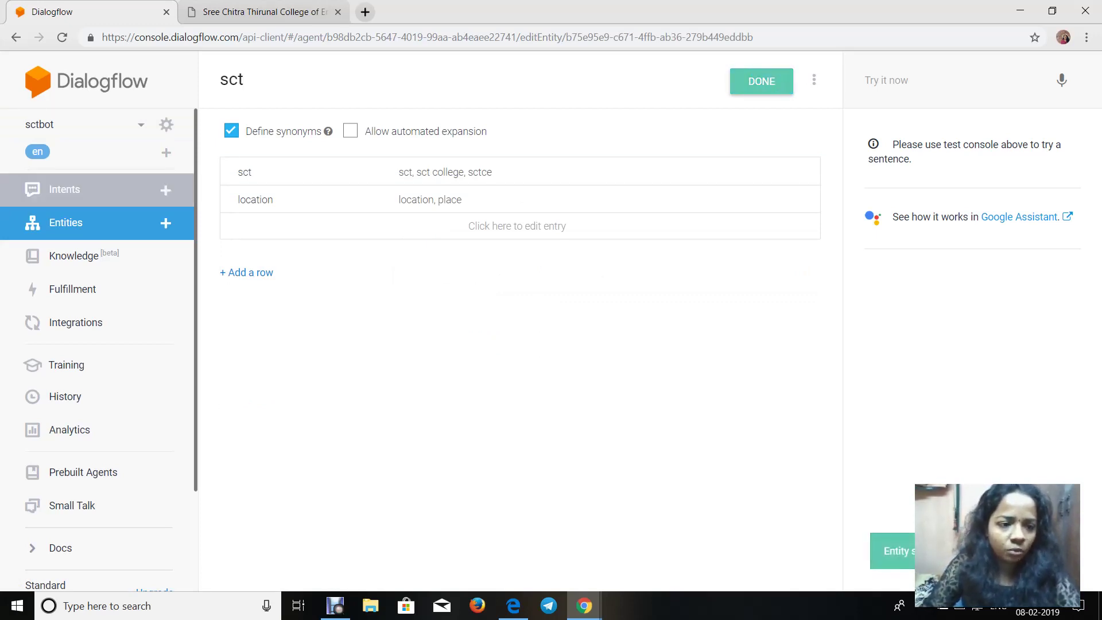
pyautogui.click(64, 189)
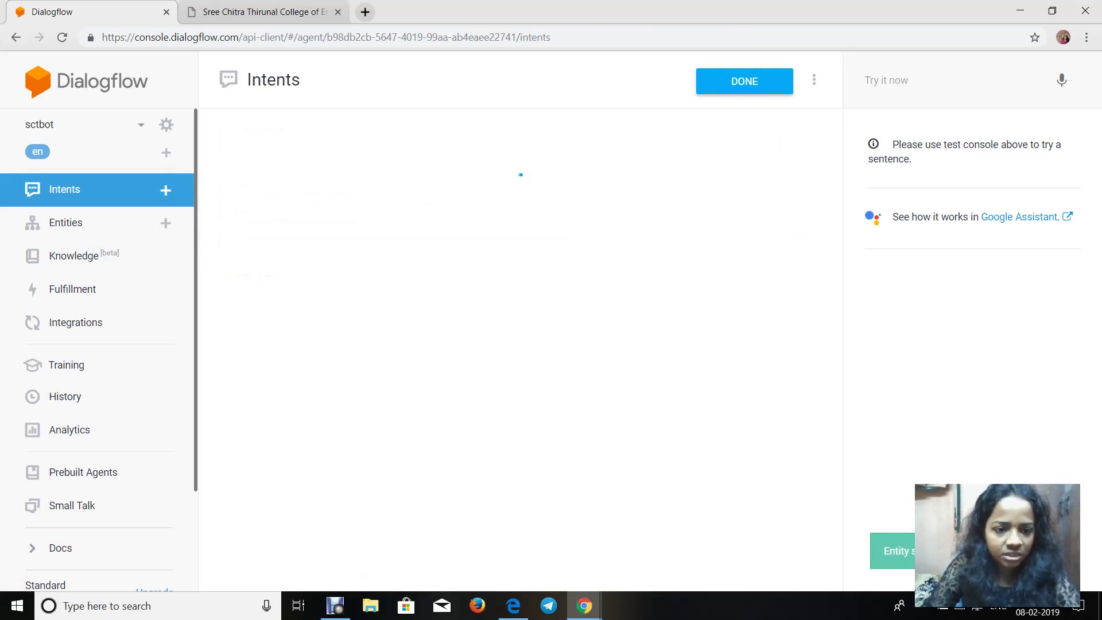
pyautogui.click(247, 219)
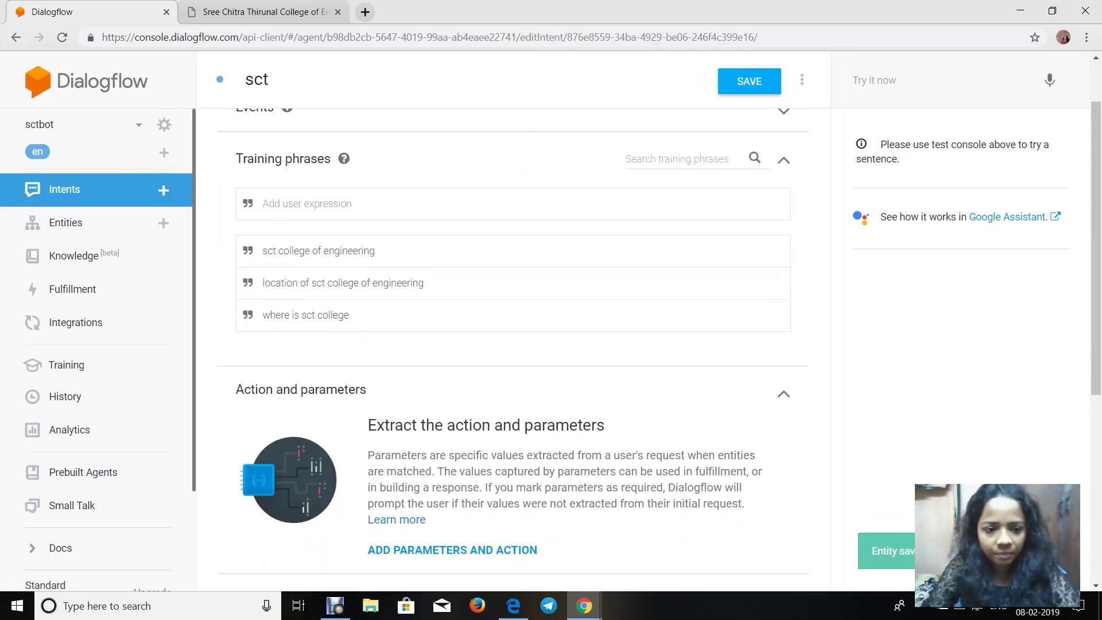
pyautogui.doubleClick(268, 179)
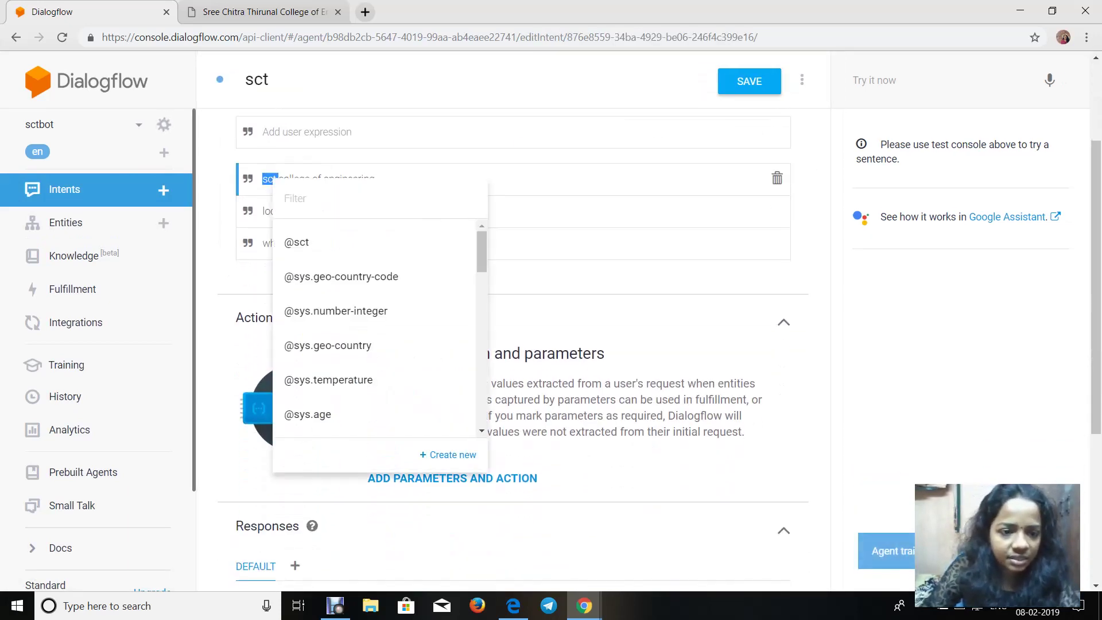
pyautogui.click(263, 180)
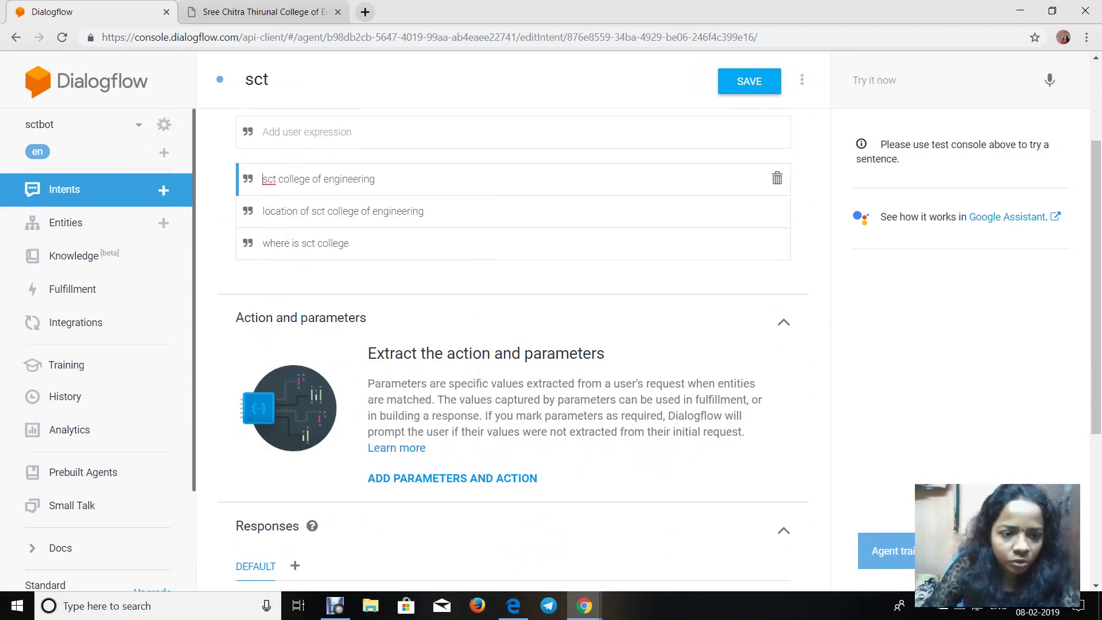
pyautogui.rightClick(268, 179)
pyautogui.press('Escape')
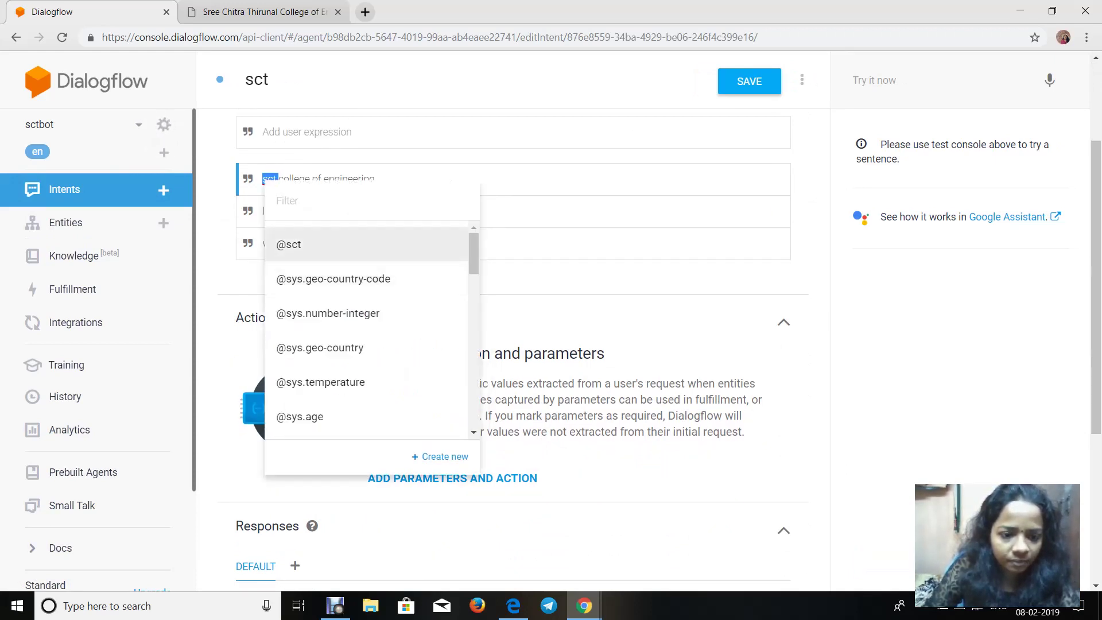
pyautogui.click(289, 244)
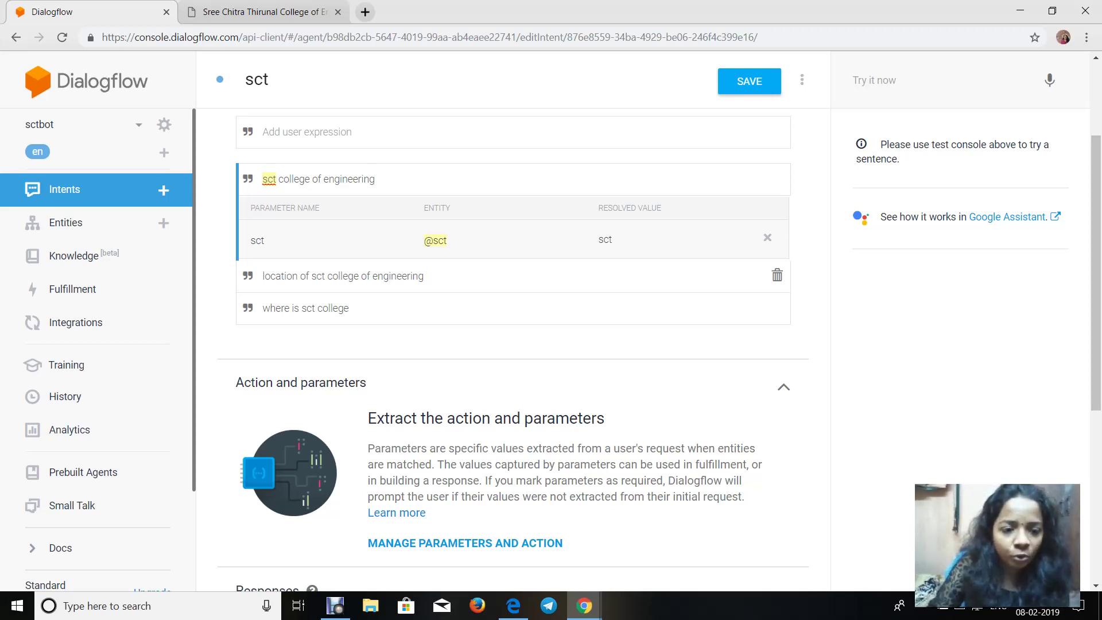
pyautogui.click(269, 276)
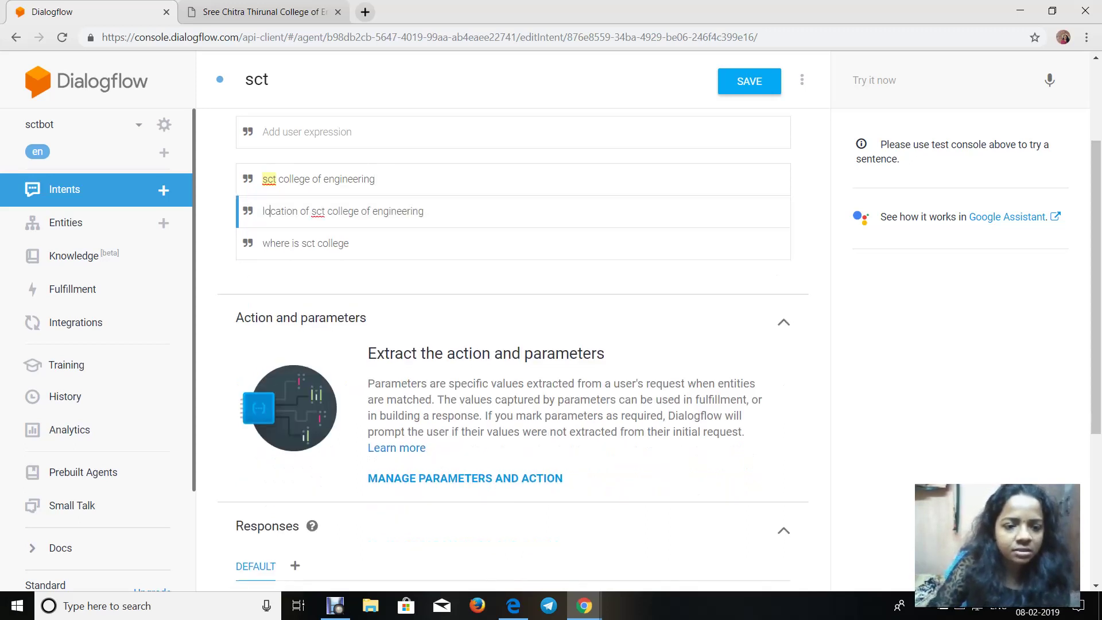
pyautogui.doubleClick(277, 212)
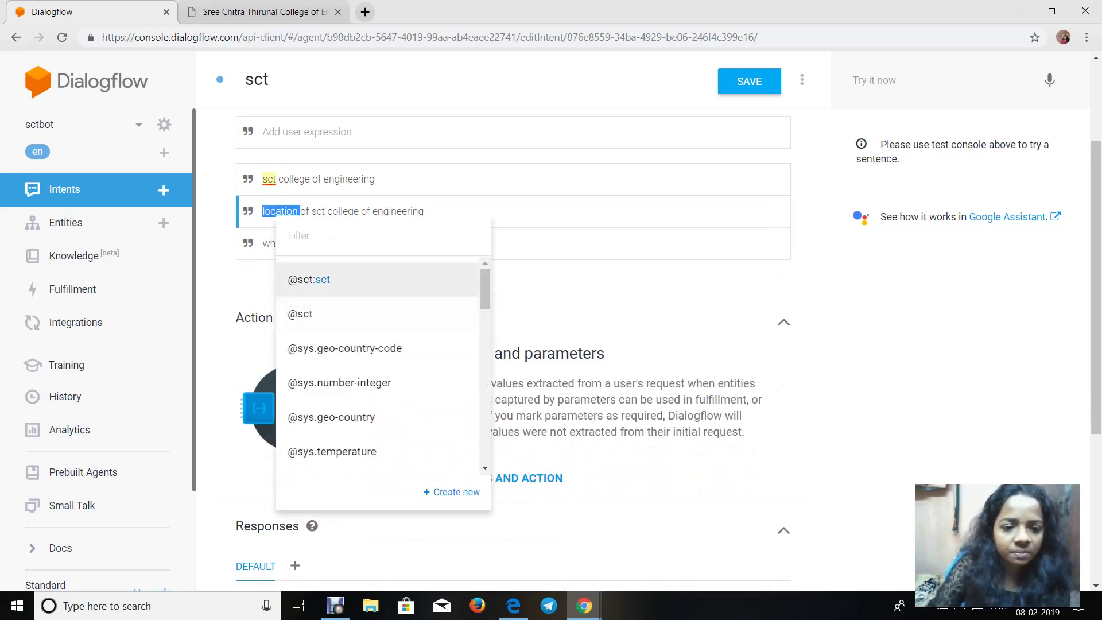
pyautogui.press('Return')
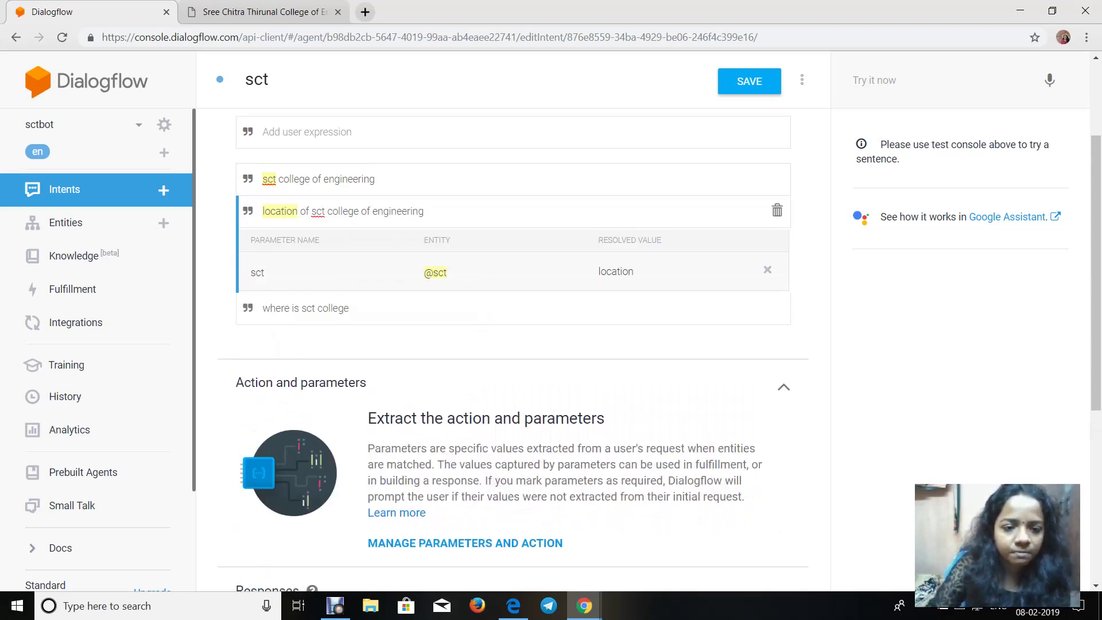
pyautogui.doubleClick(319, 211)
pyautogui.press('Down')
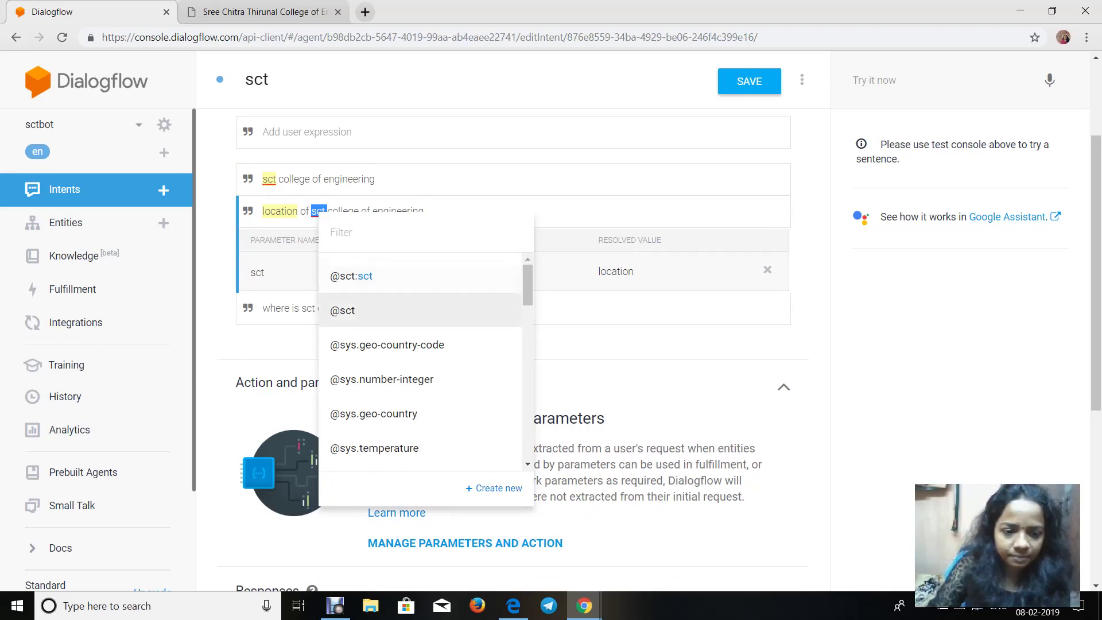
pyautogui.press('Return')
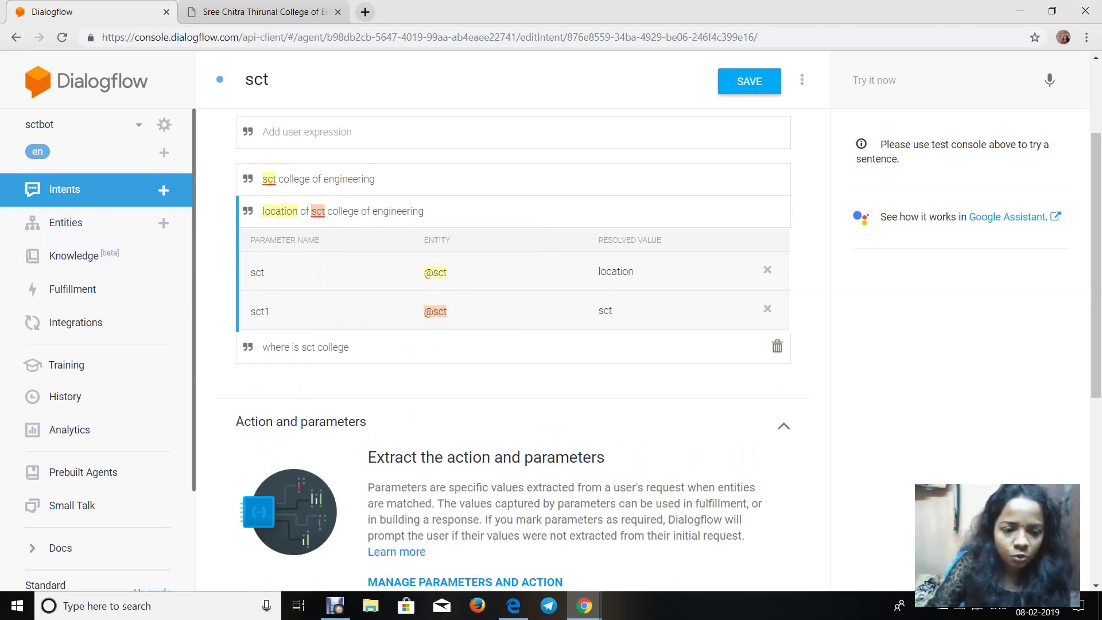
pyautogui.click(380, 347)
pyautogui.doubleClick(276, 243)
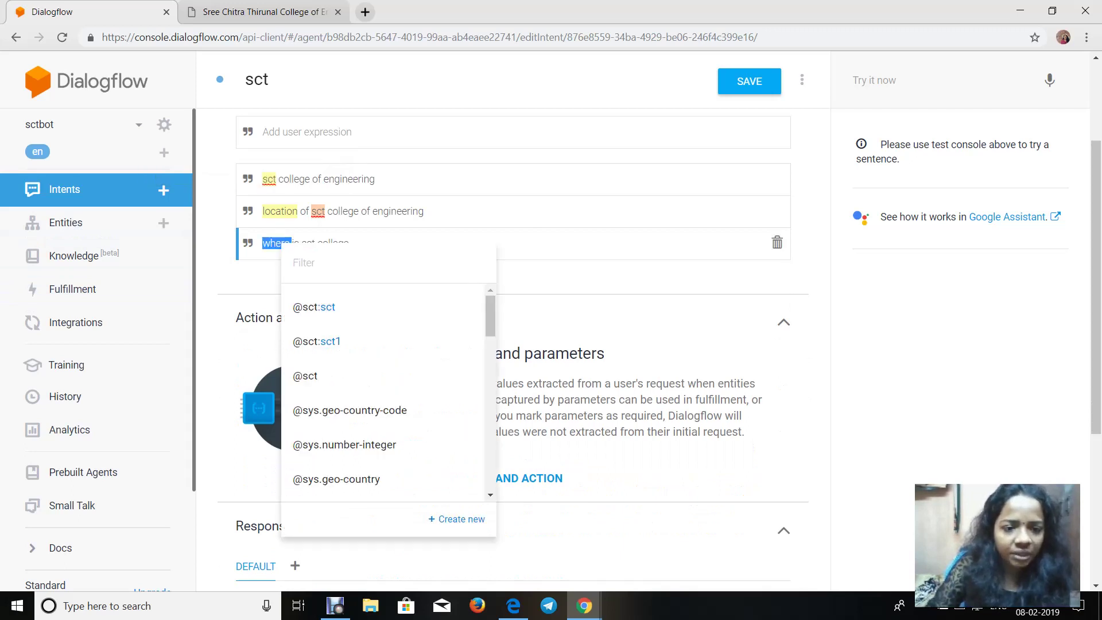
pyautogui.click(310, 374)
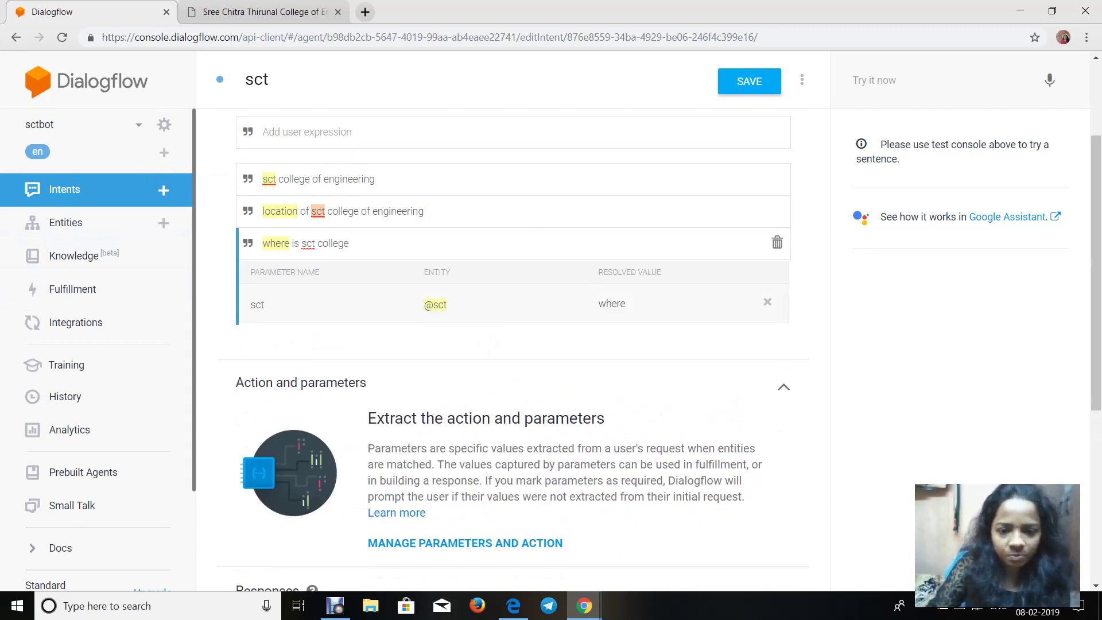
pyautogui.click(749, 81)
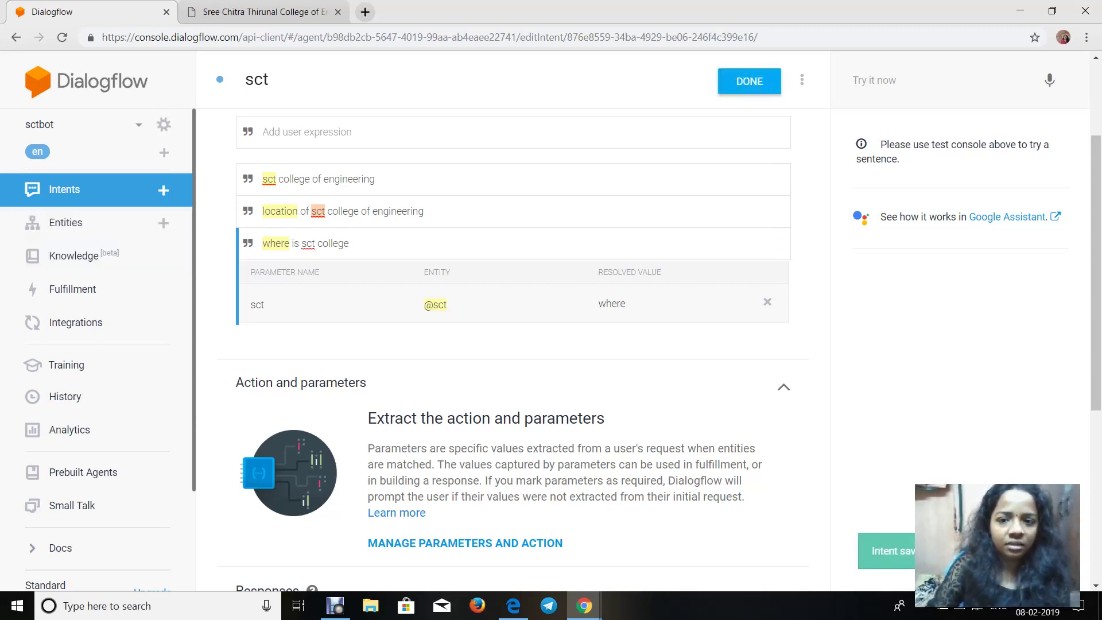
pyautogui.click(749, 81)
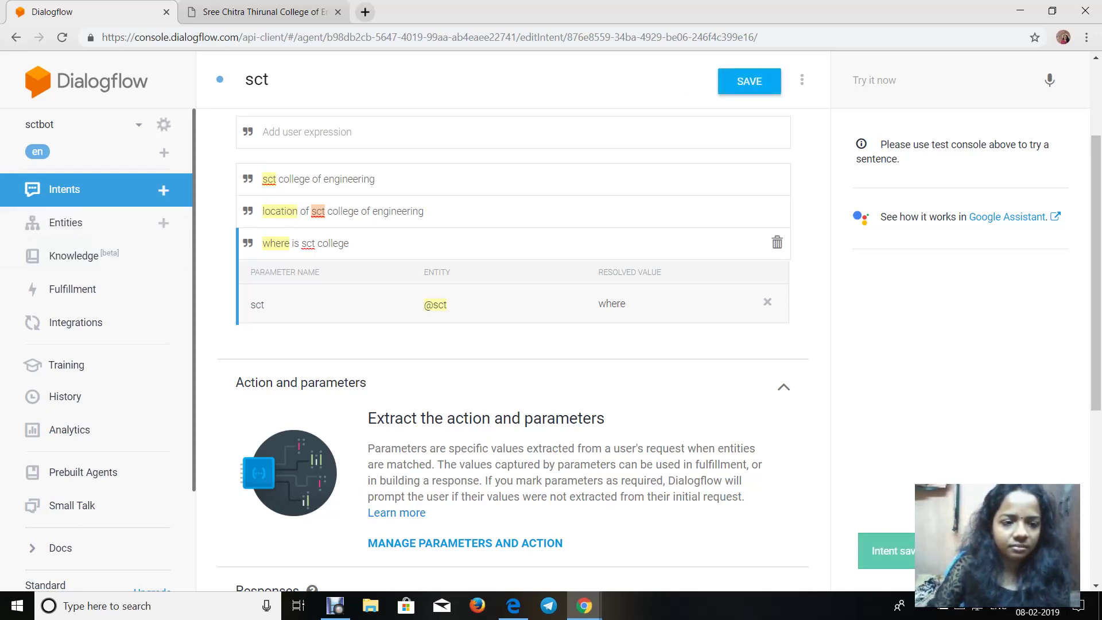
# Step: Append "What else can I do for you ?" to the first text response variant and save the intent
pyautogui.scroll(-6, 517, 287)
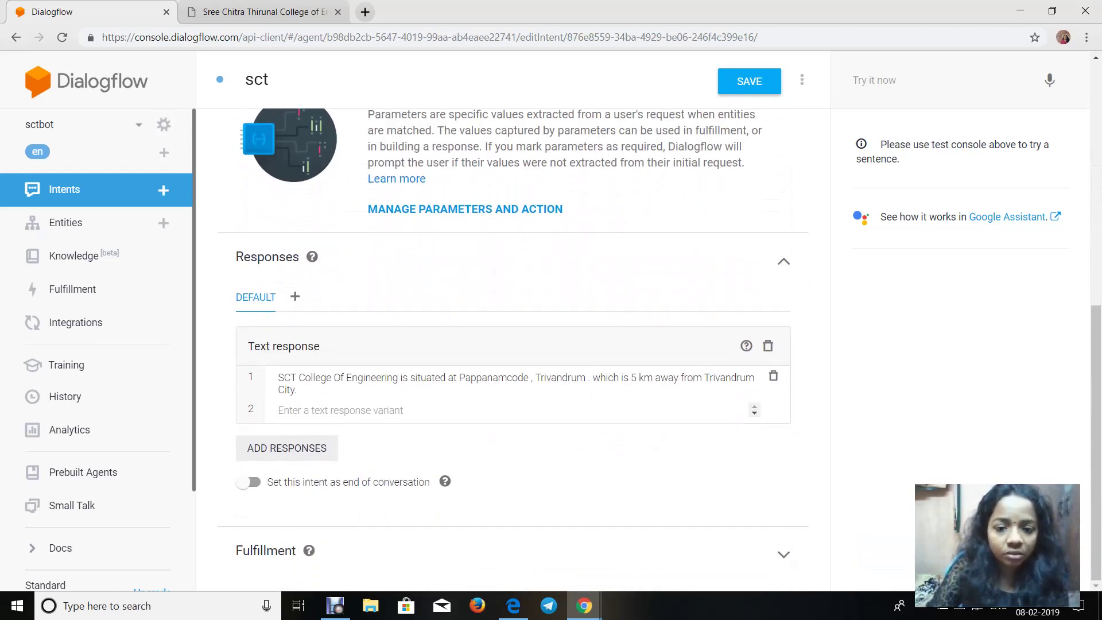
pyautogui.click(286, 379)
pyautogui.write('.')
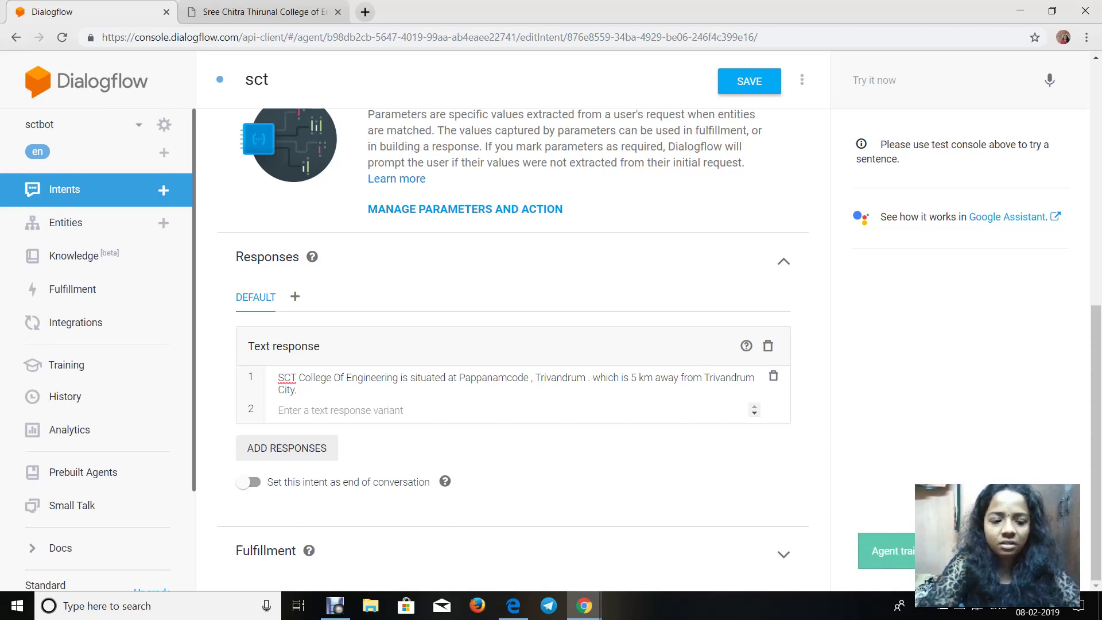
pyautogui.write('Wha')
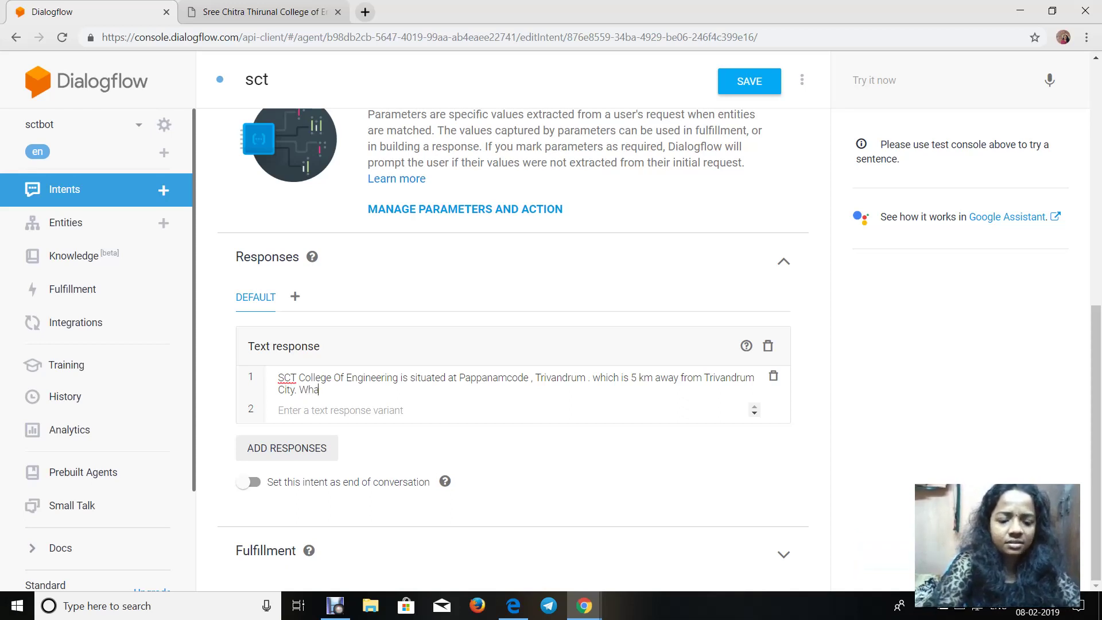
pyautogui.write('t else c')
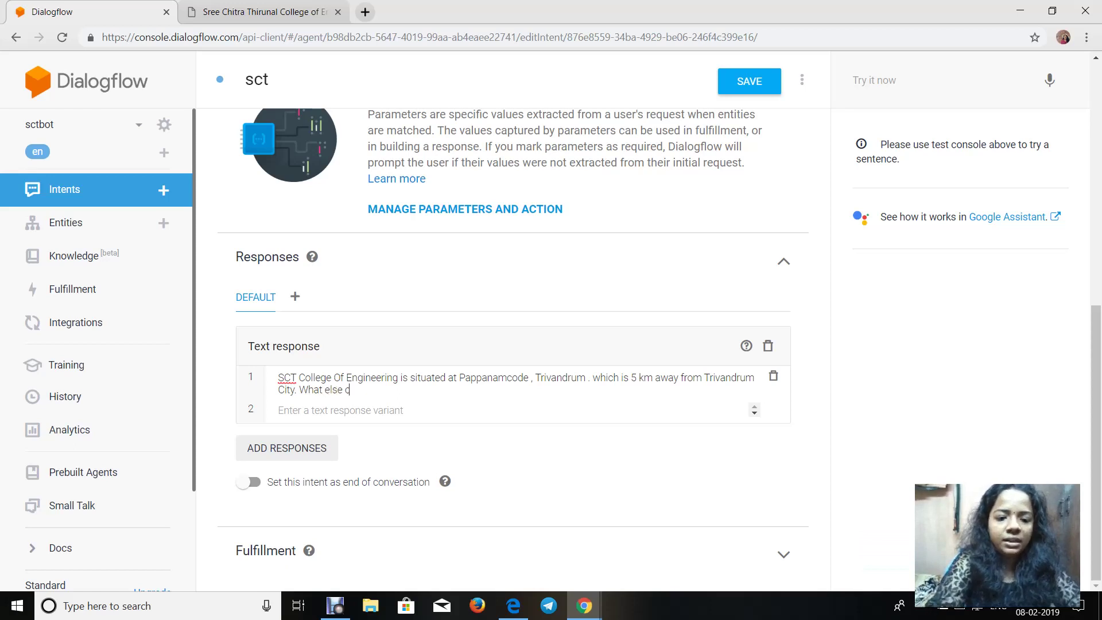
pyautogui.write('rn I do for y')
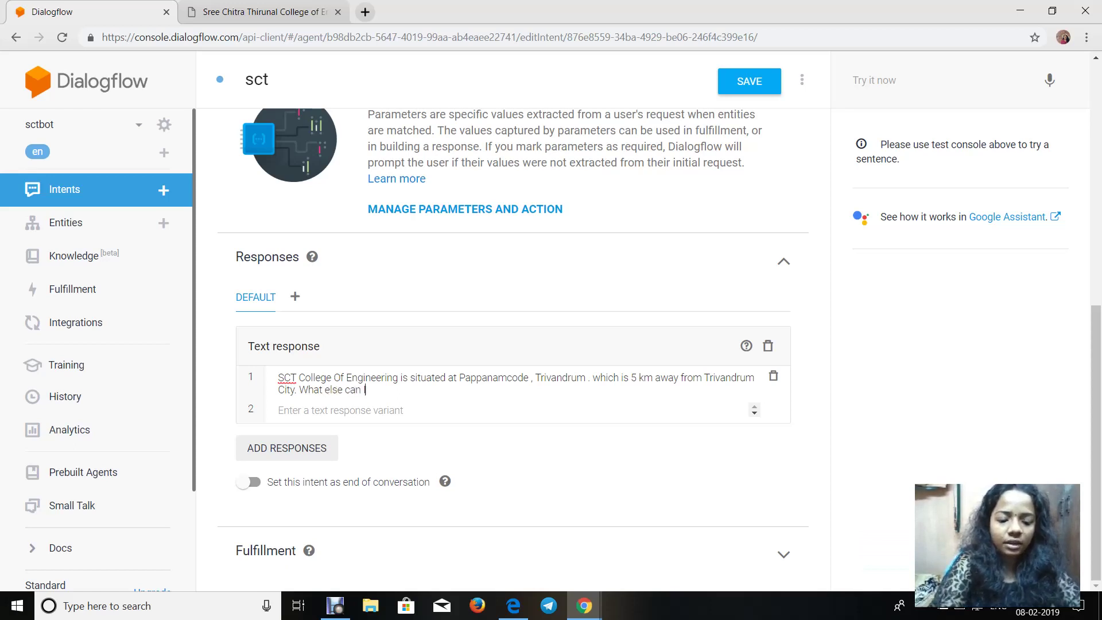
pyautogui.write('ou ?')
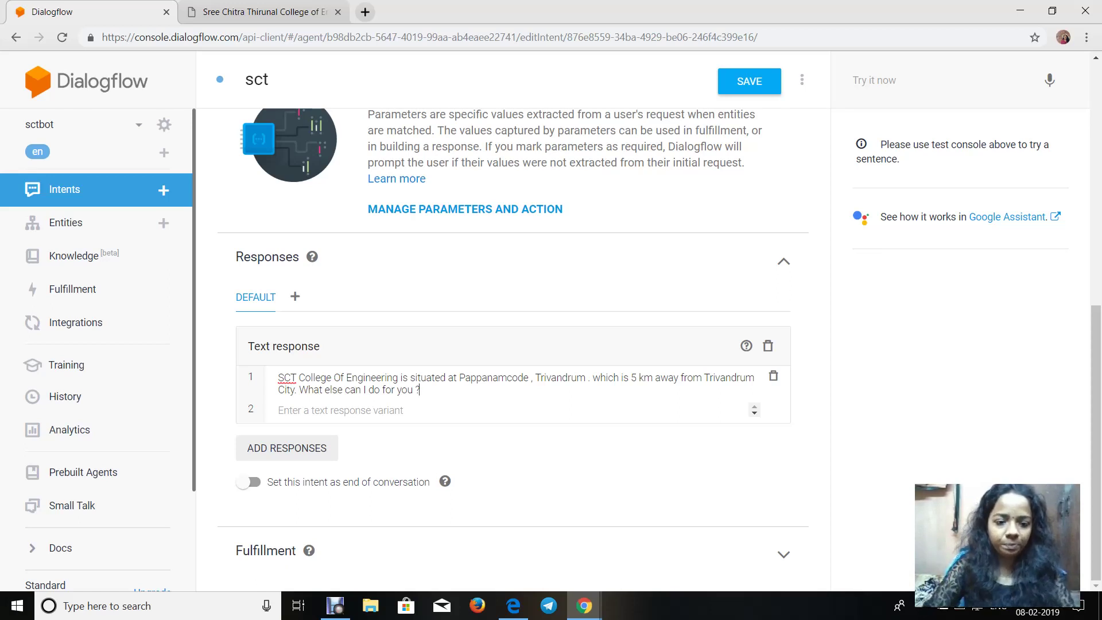
pyautogui.hotkey('ctrl', 's')
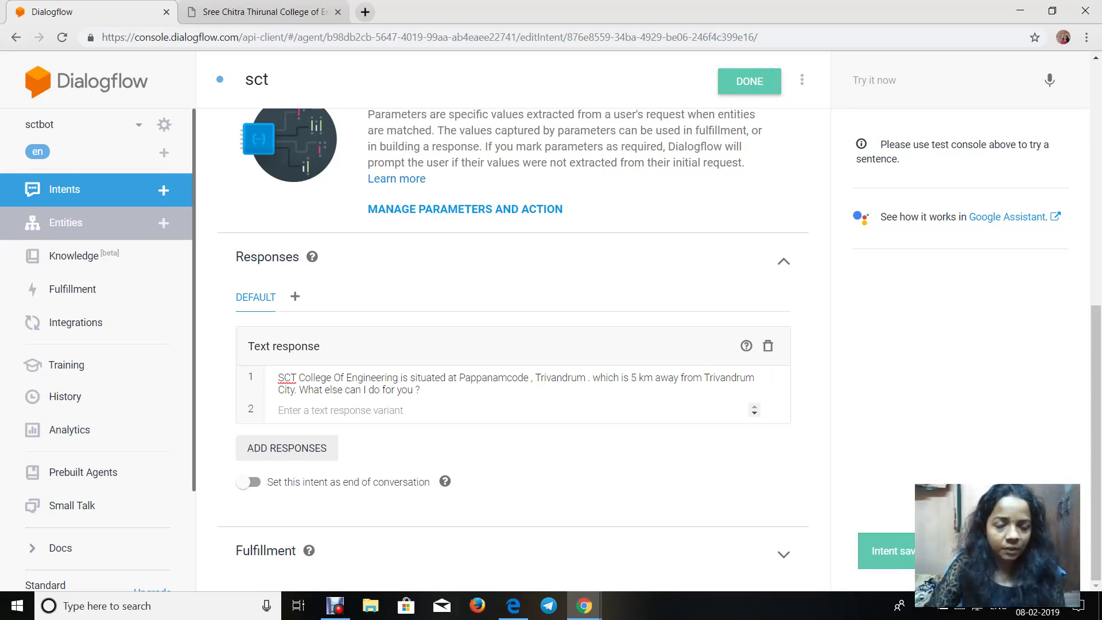
# Step: Start a new intent for the agent and name it "vision"
pyautogui.click(164, 190)
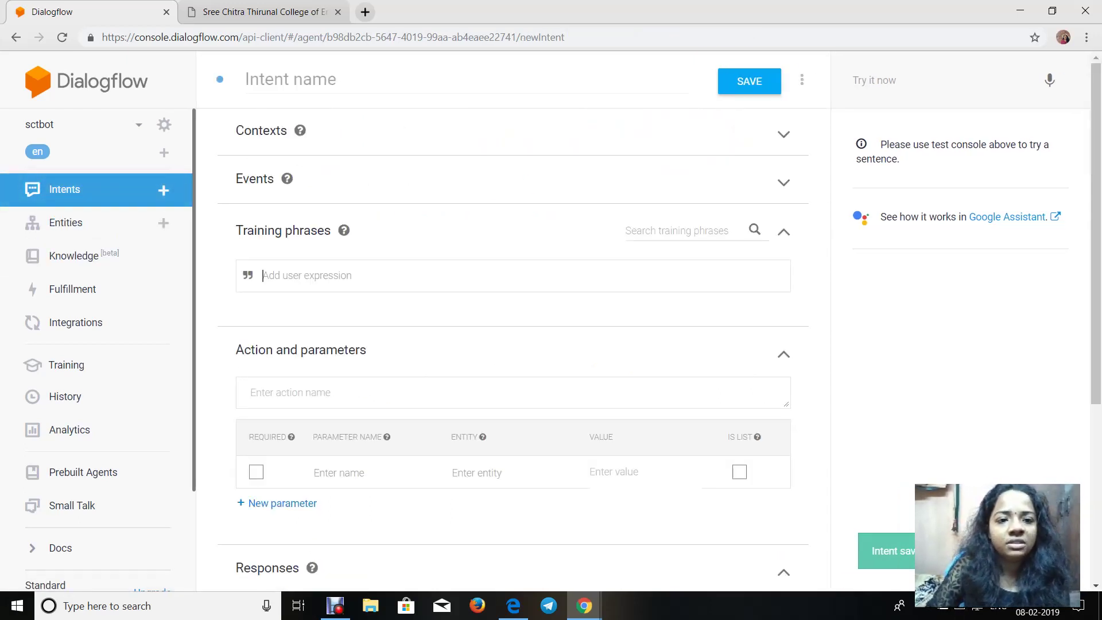
pyautogui.click(290, 79)
pyautogui.write('v')
pyautogui.press('BackSpace')
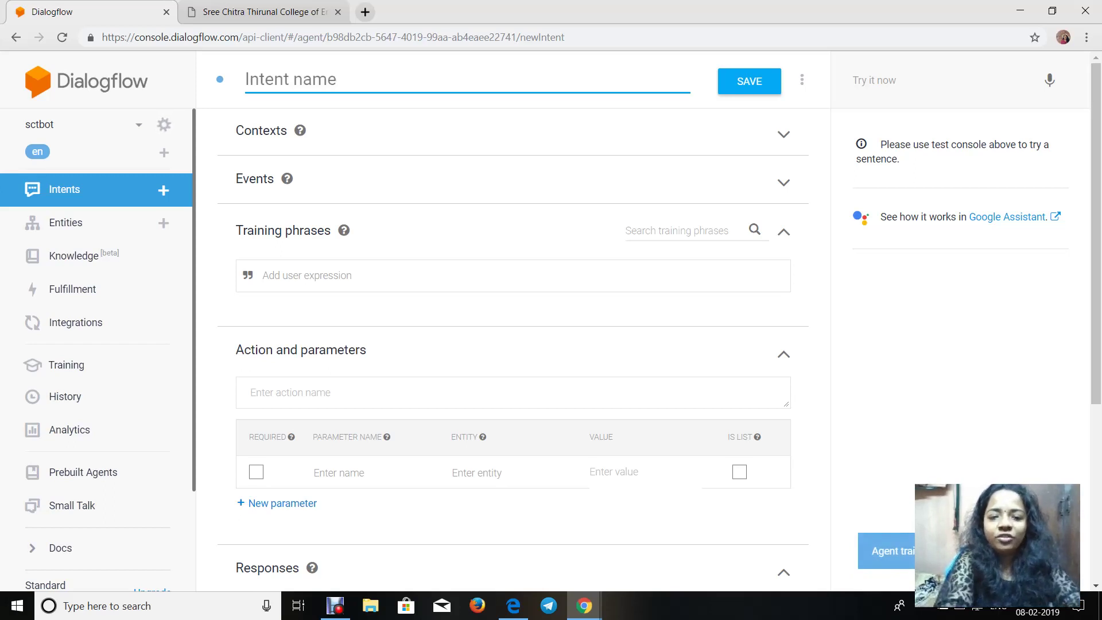
pyautogui.write('vision')
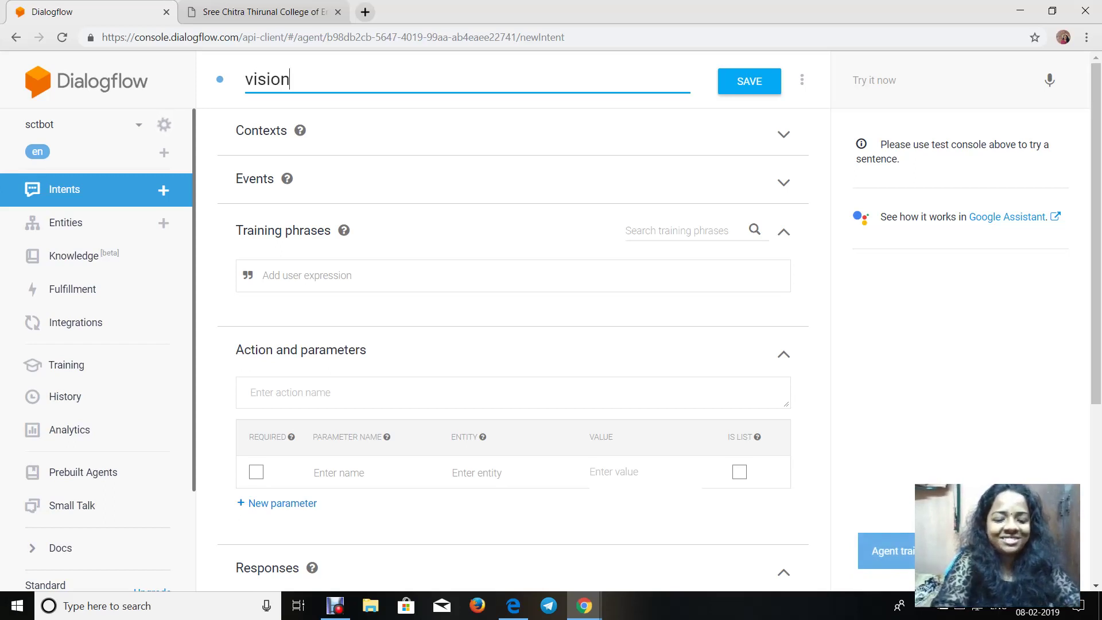
# Step: Extend the intent name to "vision and mission" and add the training phrase "what is the mission and vission of sctce"
pyautogui.write(' and mission')
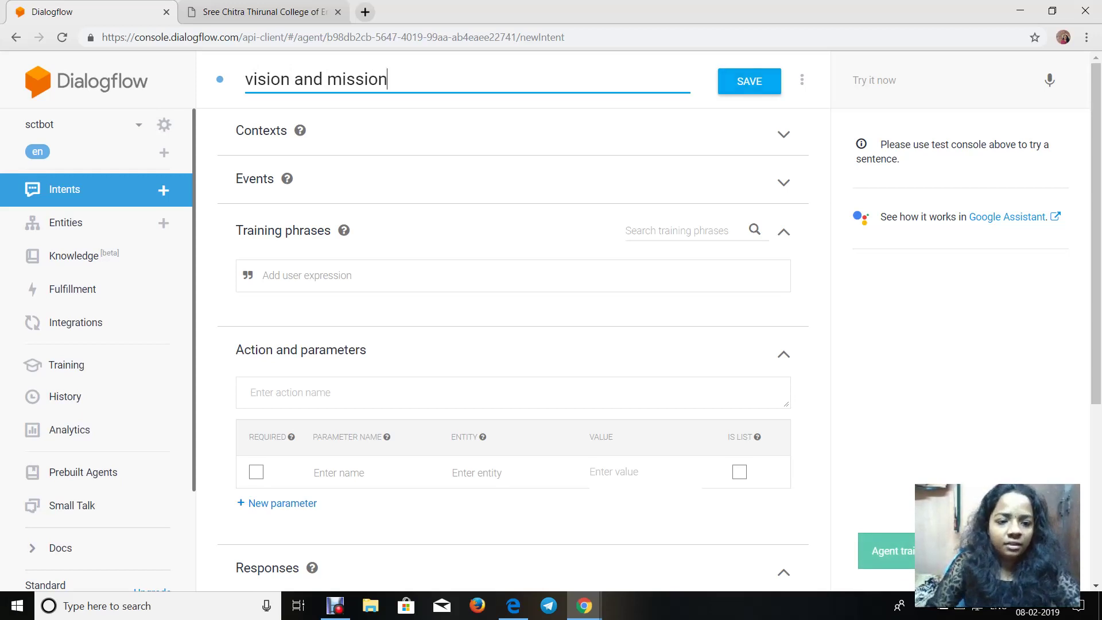
pyautogui.scroll(-3, 513, 345)
pyautogui.click(306, 132)
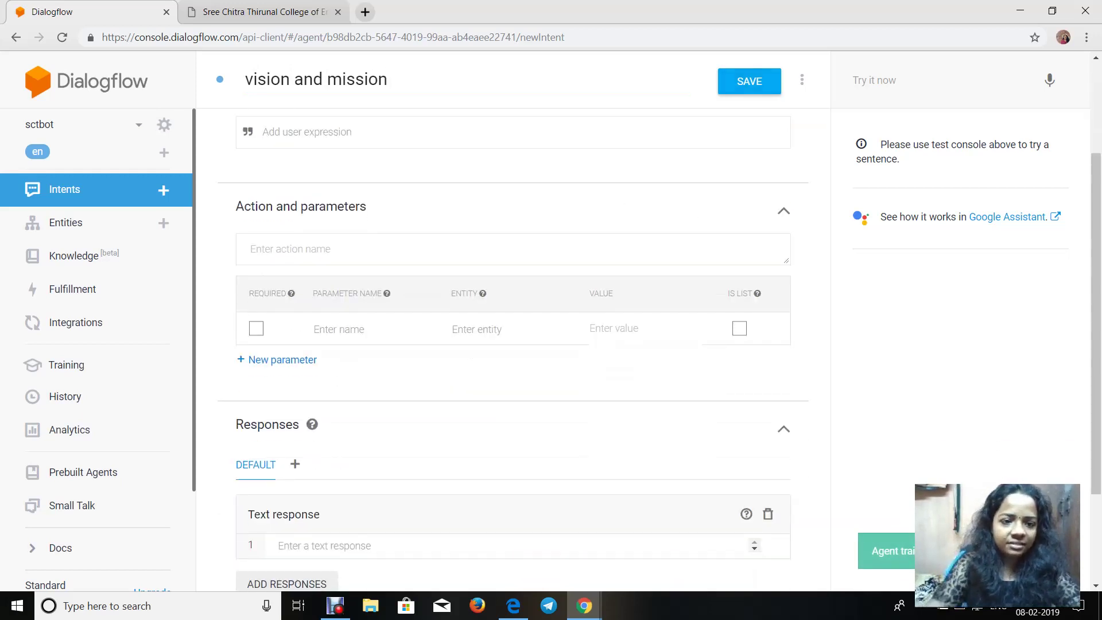
pyautogui.write('what is the')
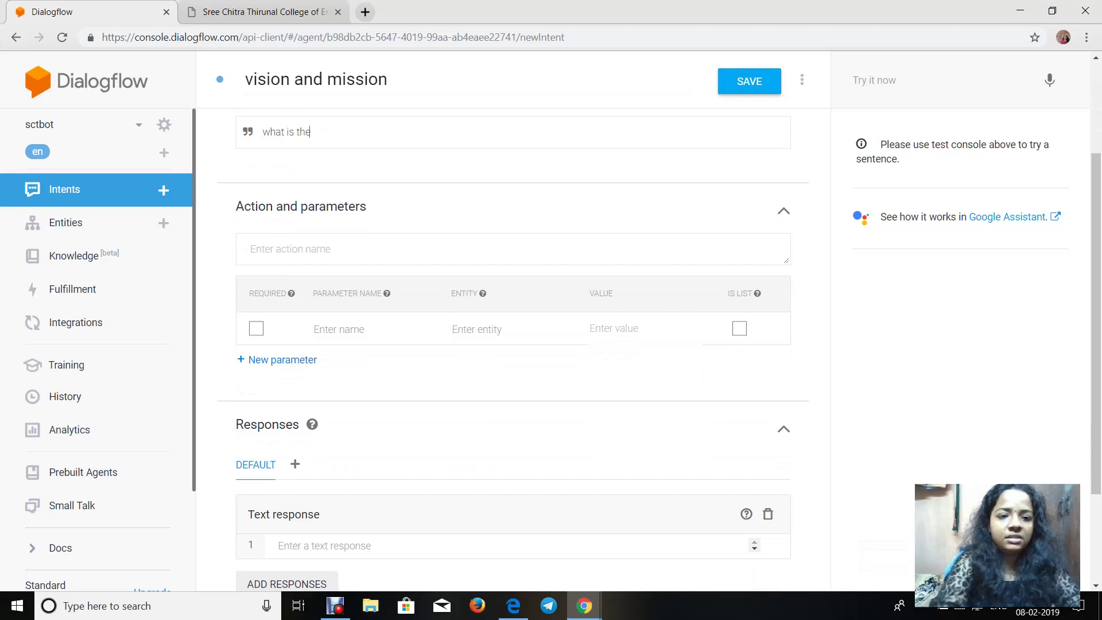
pyautogui.write(' mission and v')
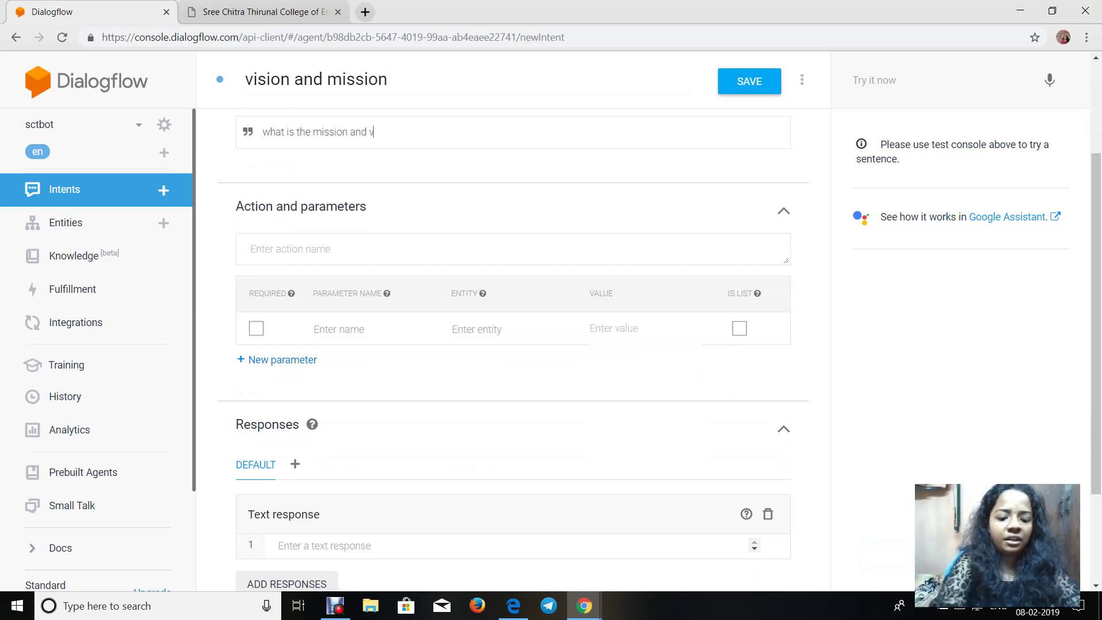
pyautogui.write('ission of sctce')
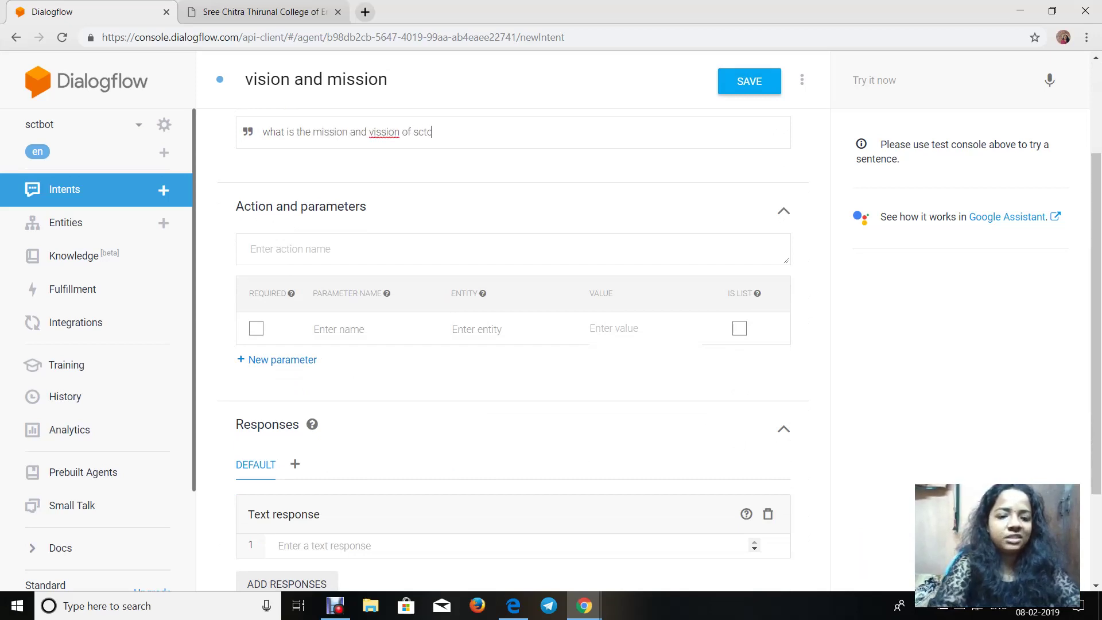
pyautogui.press('Return')
# Step: Add the training phrases "mission and vision", "goals" and "aim of the college" to the intent
pyautogui.write('miss')
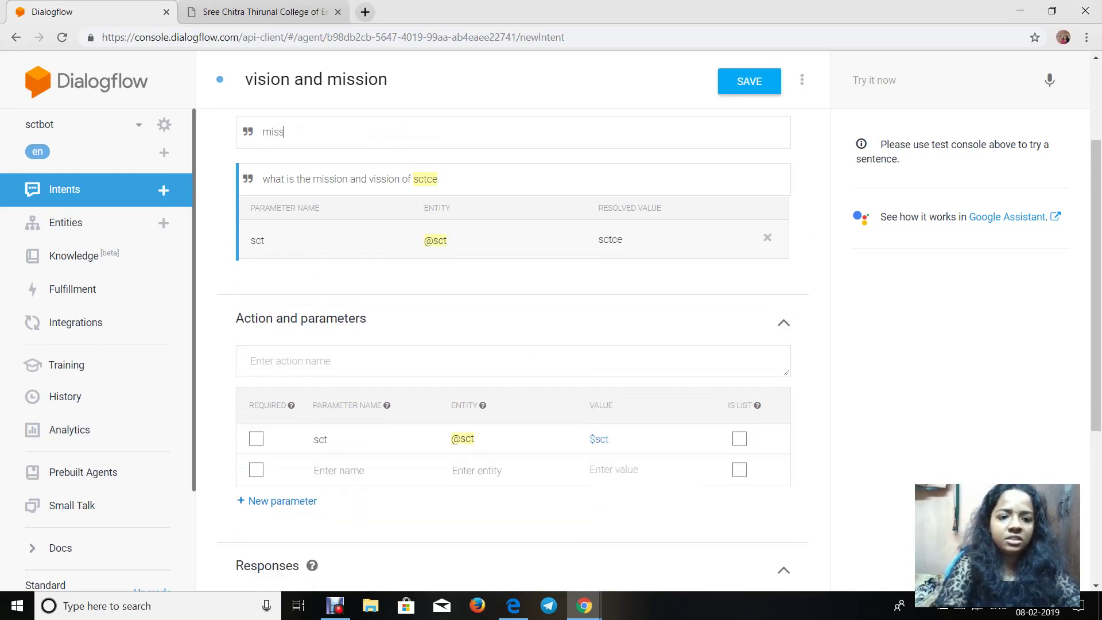
pyautogui.write('ion and')
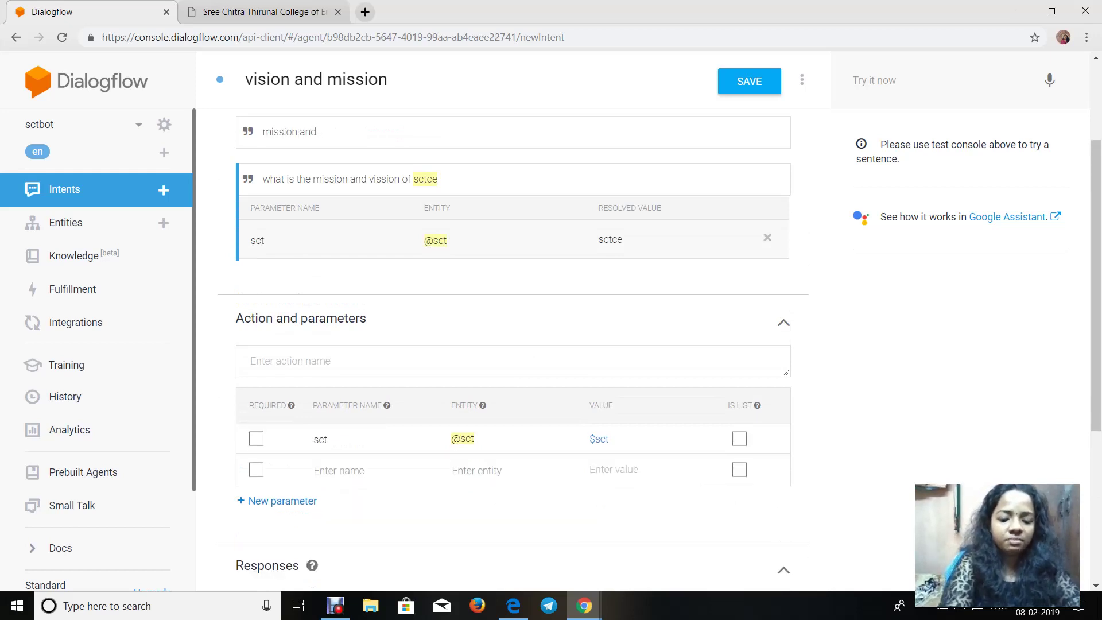
pyautogui.write(' cision')
pyautogui.press('Return')
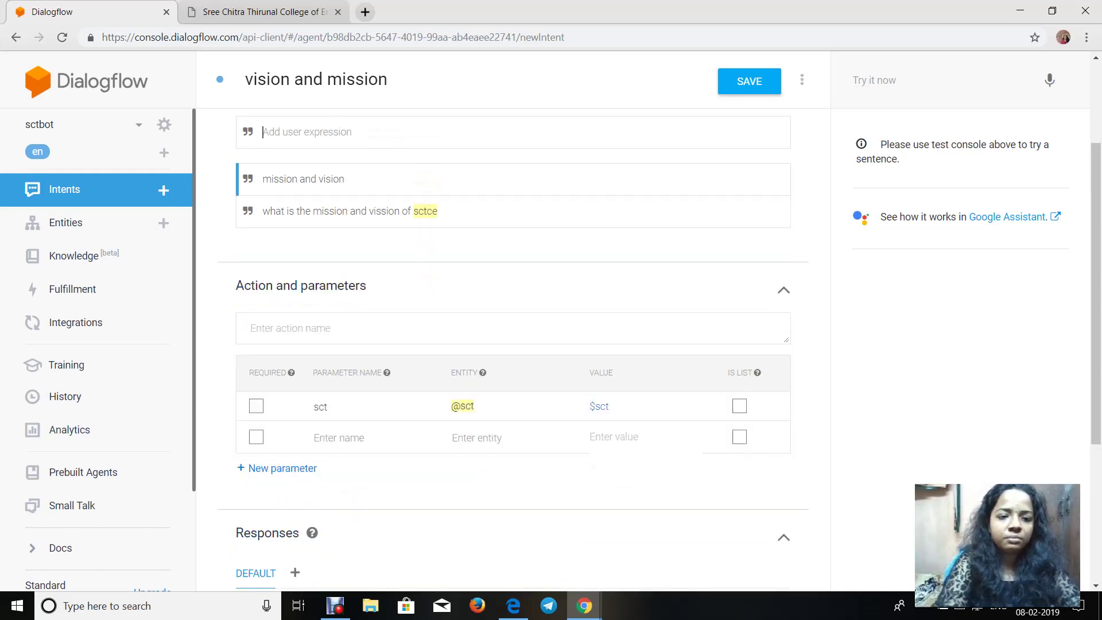
pyautogui.write('goals')
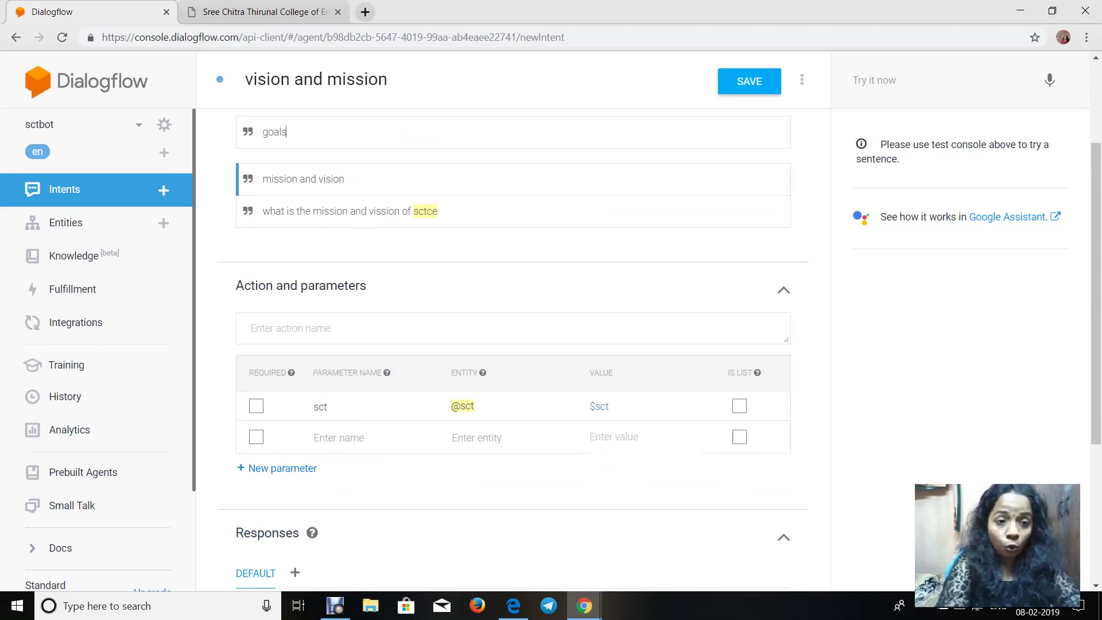
pyautogui.press('Return')
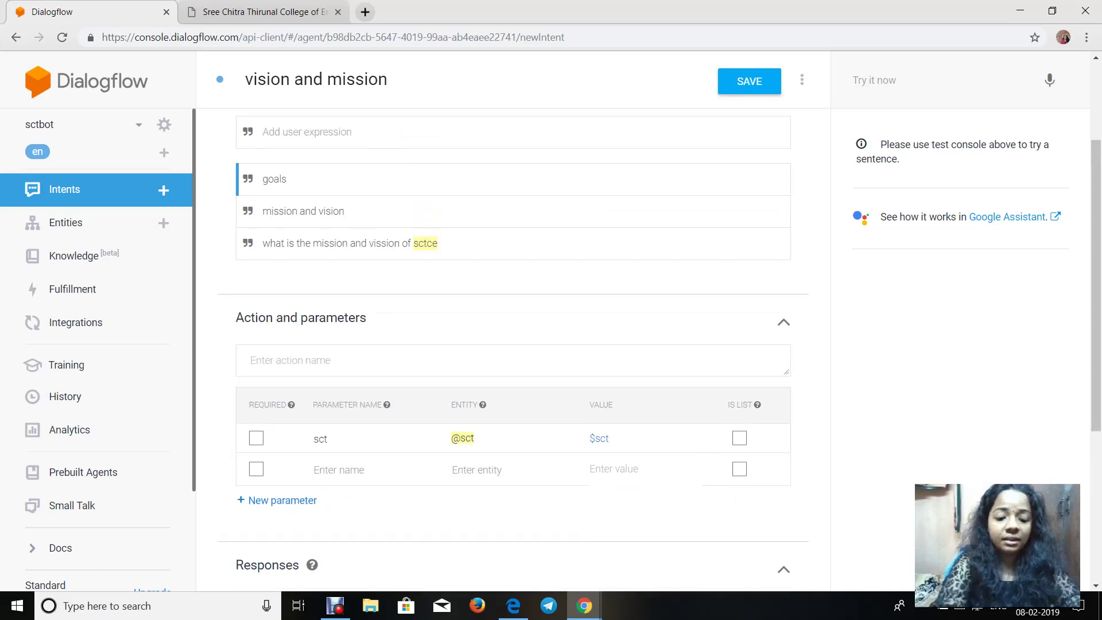
pyautogui.write('aim of the coll')
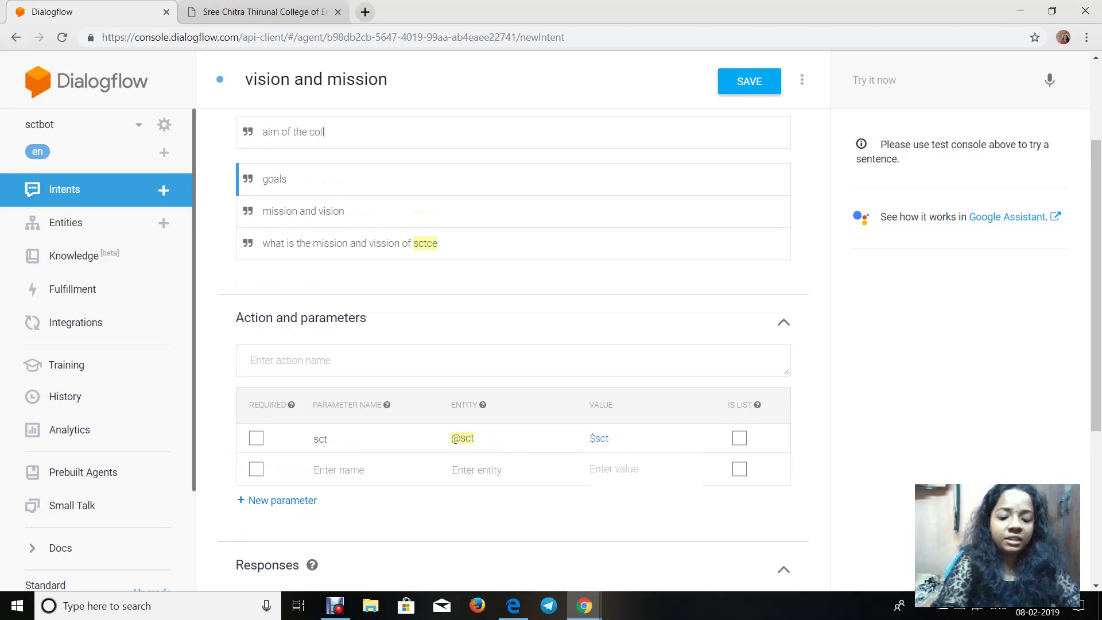
pyautogui.write('ege')
pyautogui.press('Return')
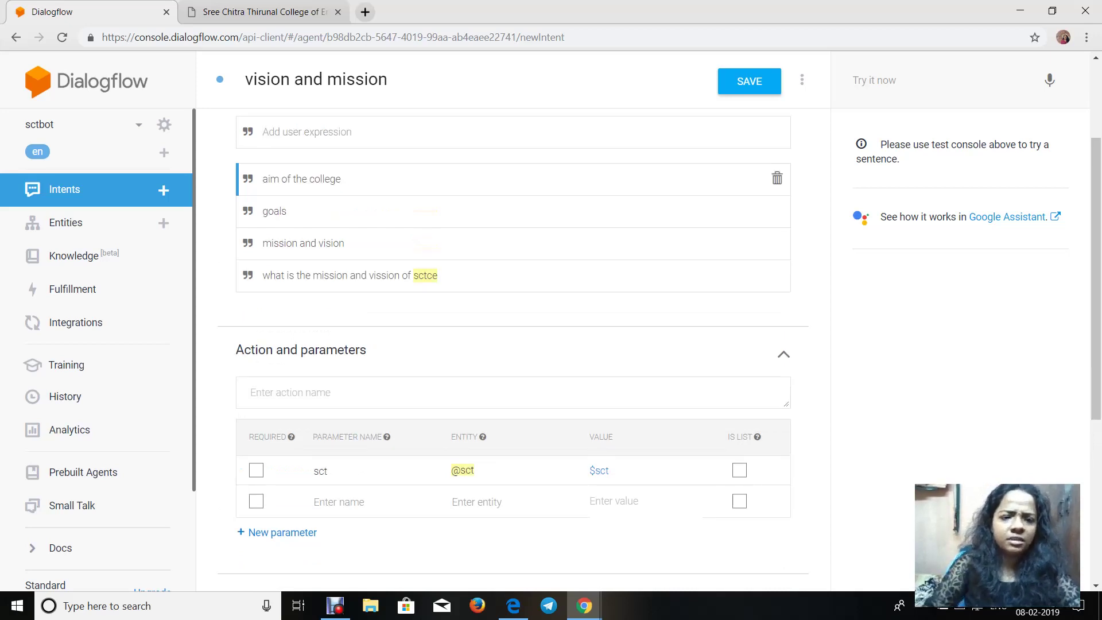
# Step: Try to bring the vision statement from the sctce.ac.in page into the intent's first text response
pyautogui.scroll(-3, 770, 468)
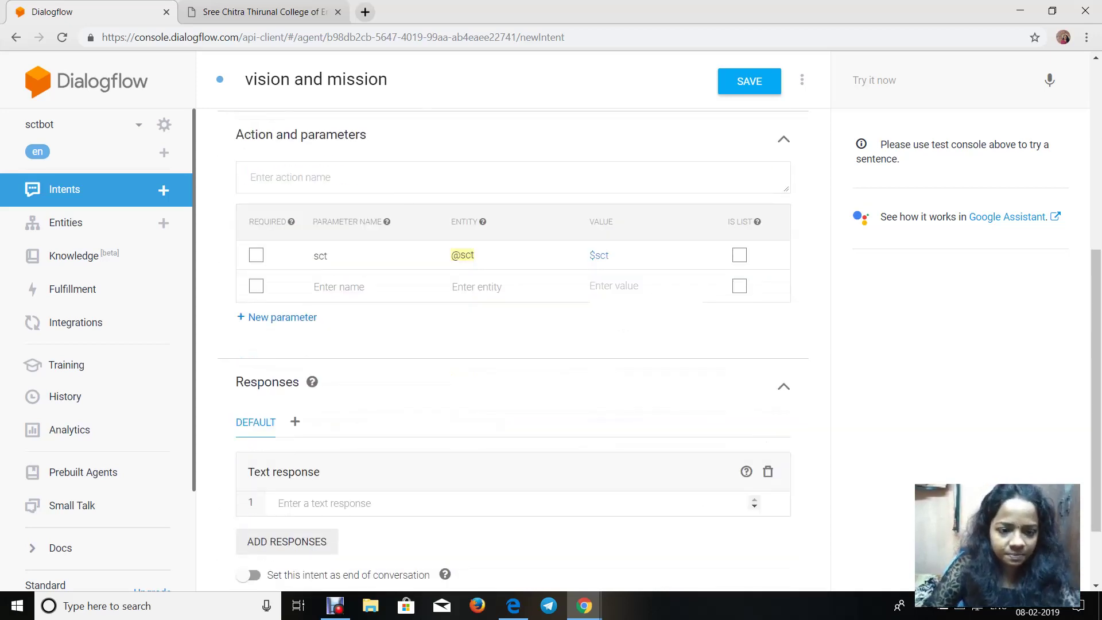
pyautogui.scroll(-2, 506, 356)
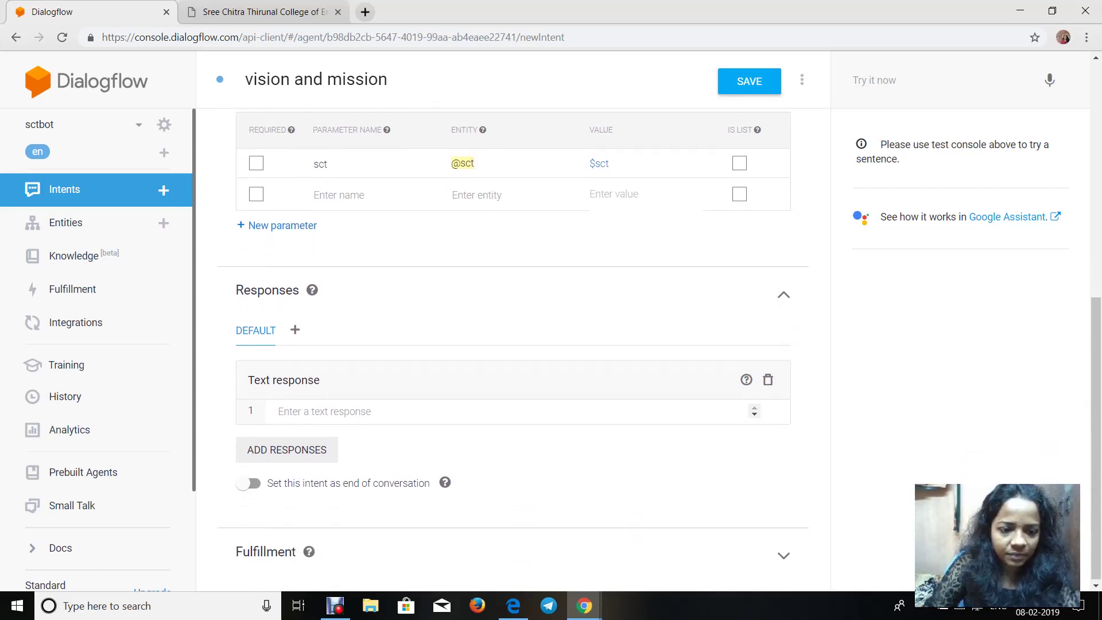
pyautogui.click(278, 409)
pyautogui.click(275, 13)
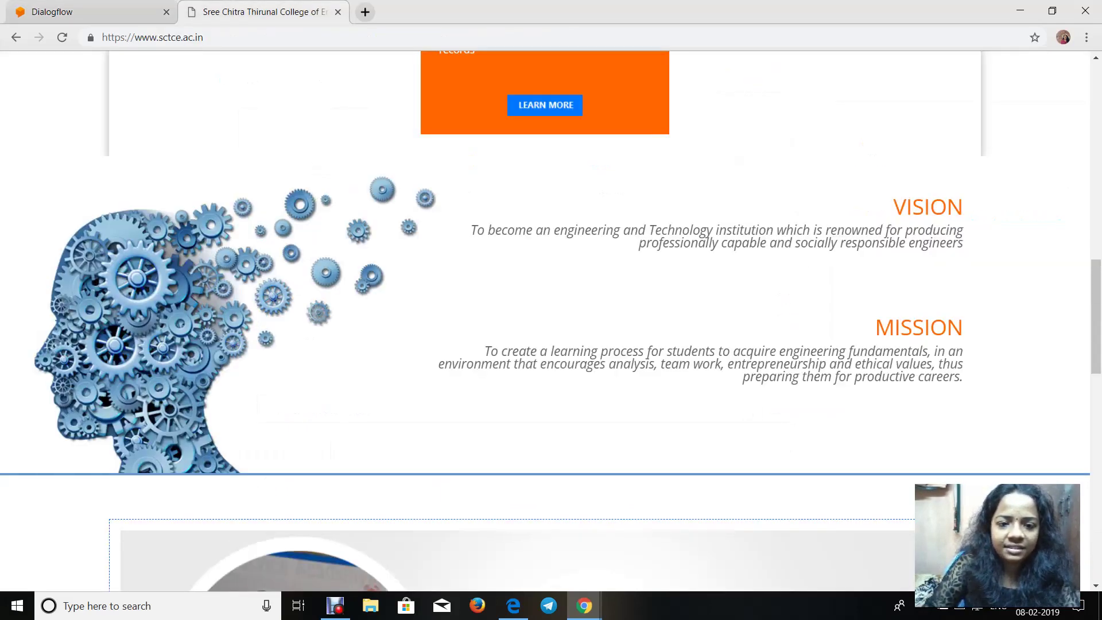
pyautogui.moveTo(470, 230); pyautogui.dragTo(965, 244)
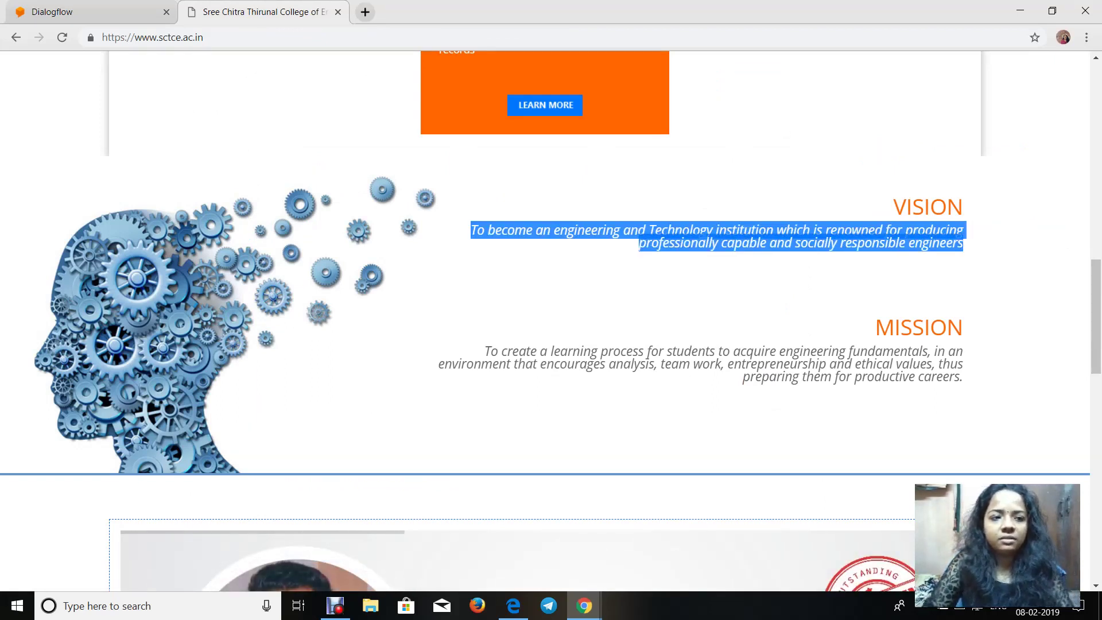
pyautogui.hotkey('ctrl', 'shift', 'Tab')
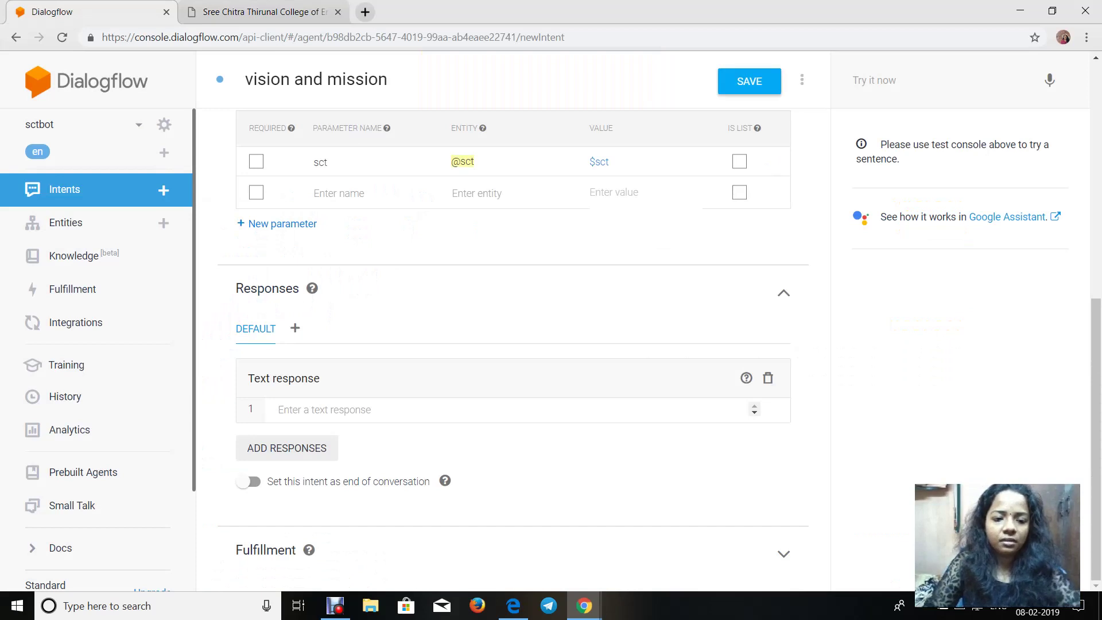
pyautogui.rightClick(314, 413)
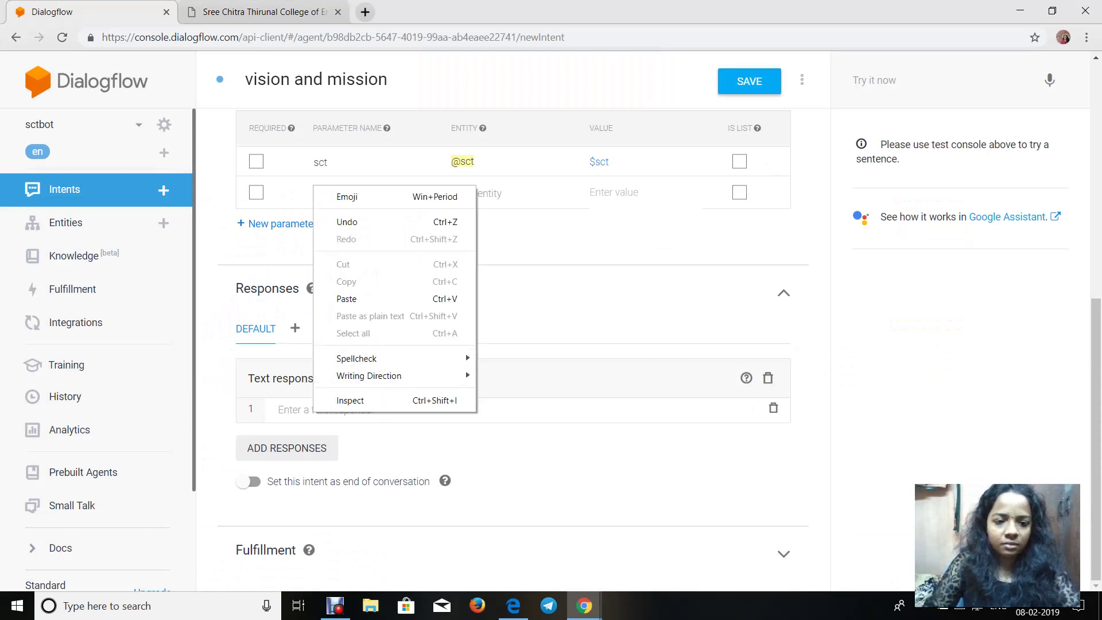
pyautogui.click(347, 298)
pyautogui.rightClick(320, 414)
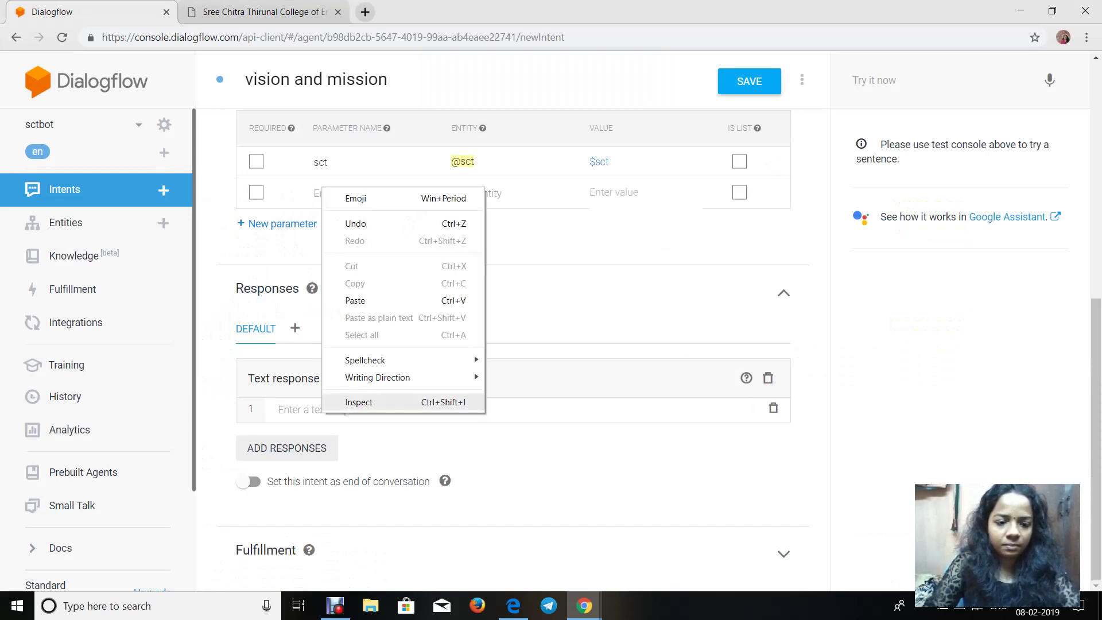
pyautogui.click(347, 300)
# Step: Copy the vision statement from the sctce.ac.in page and paste it as the intent's first text response
pyautogui.hotkey('ctrl', 'Tab')
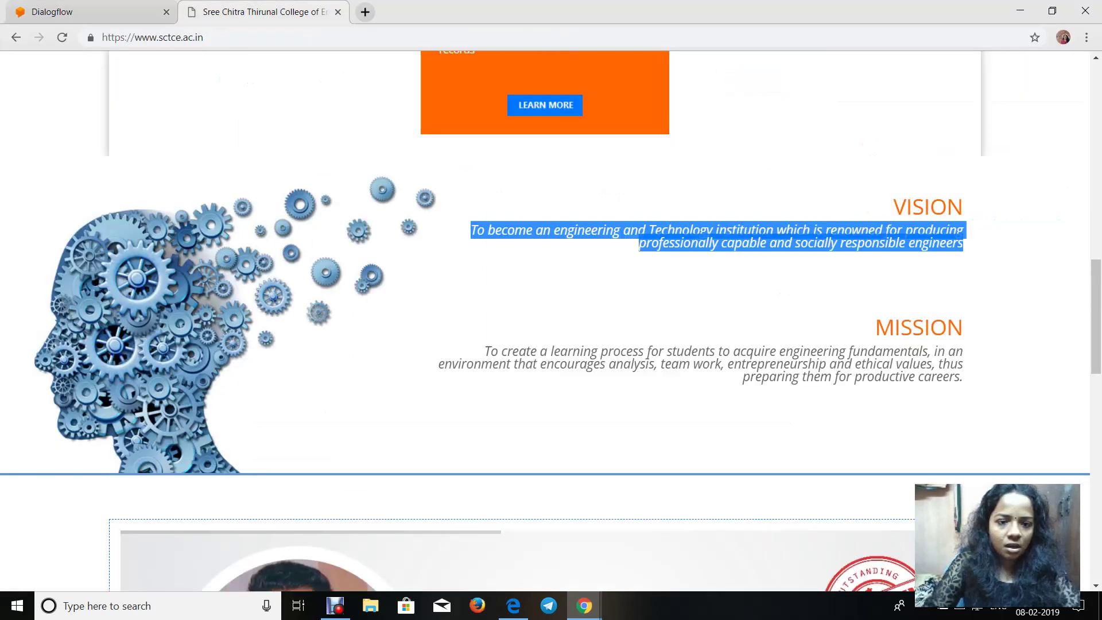
pyautogui.click(552, 230)
pyautogui.tripleClick(552, 230)
pyautogui.hotkey('ctrl', 'c')
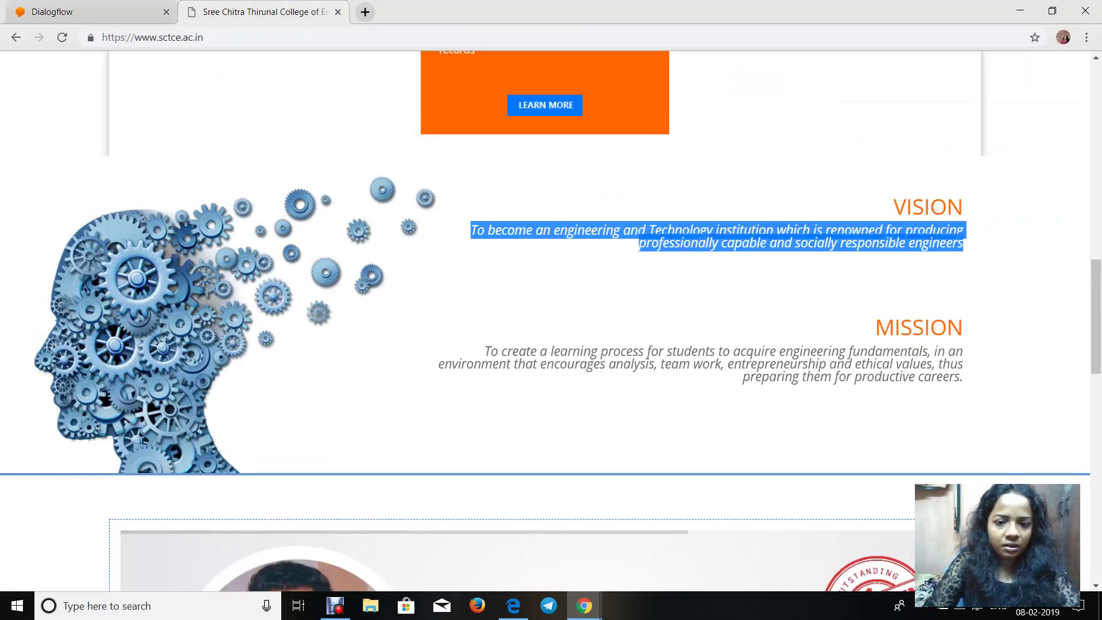
pyautogui.rightClick(560, 232)
pyautogui.click(577, 241)
pyautogui.hotkey('ctrl', 'Tab')
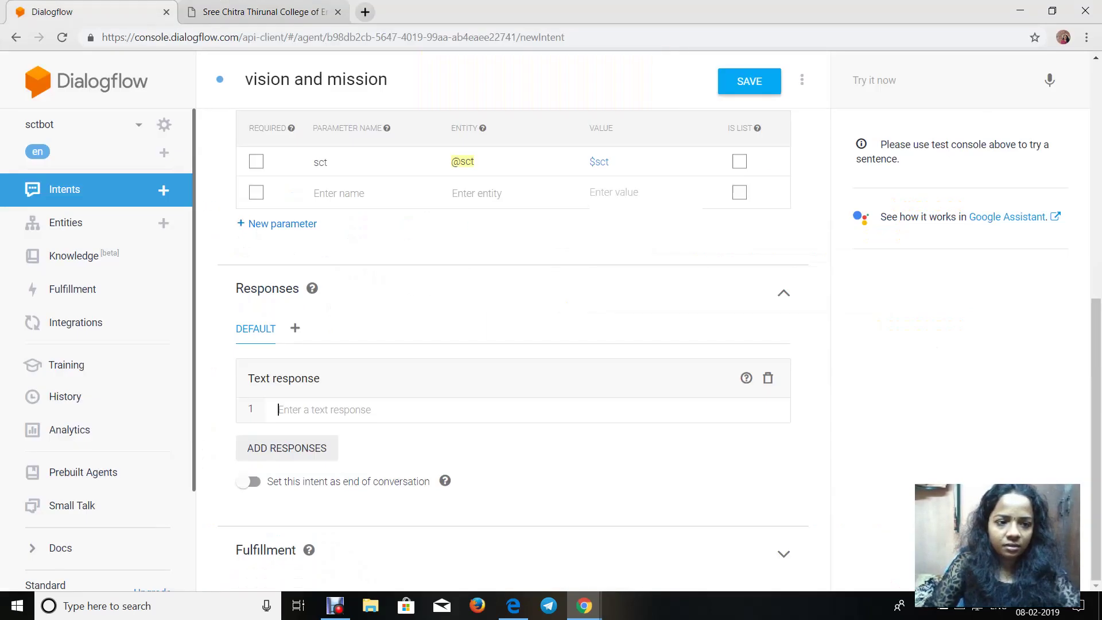
pyautogui.rightClick(362, 413)
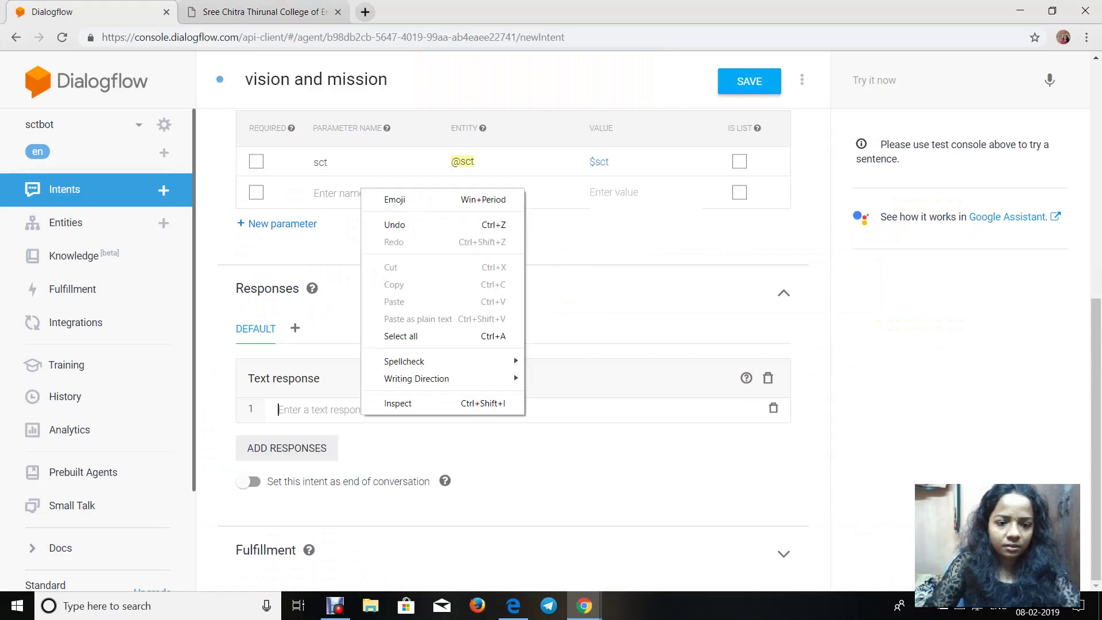
pyautogui.click(293, 413)
pyautogui.rightClick(292, 414)
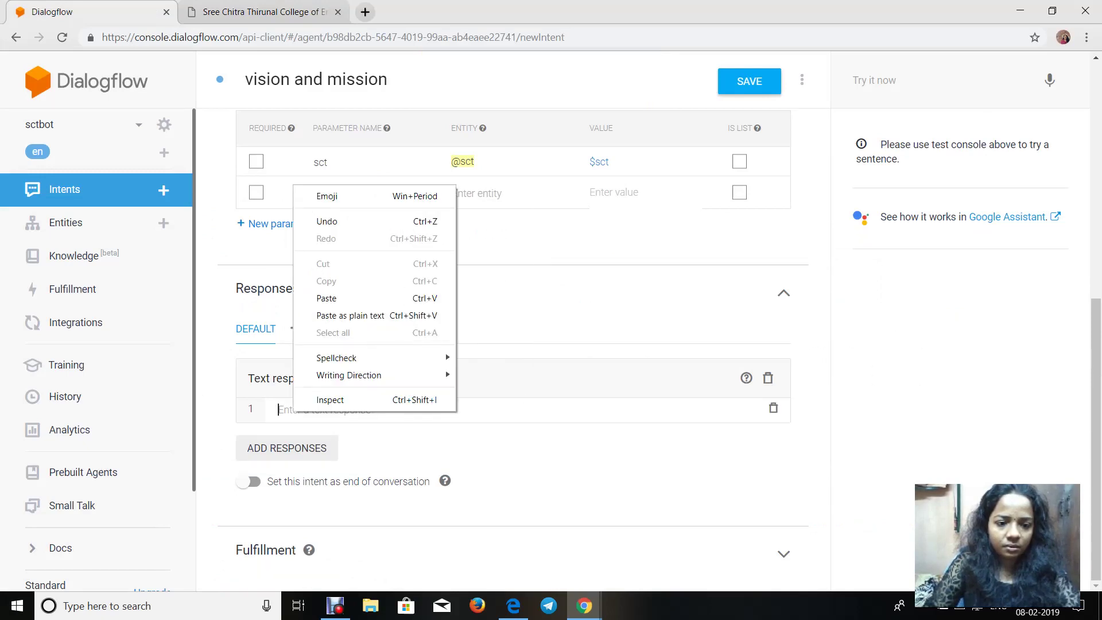
pyautogui.click(322, 298)
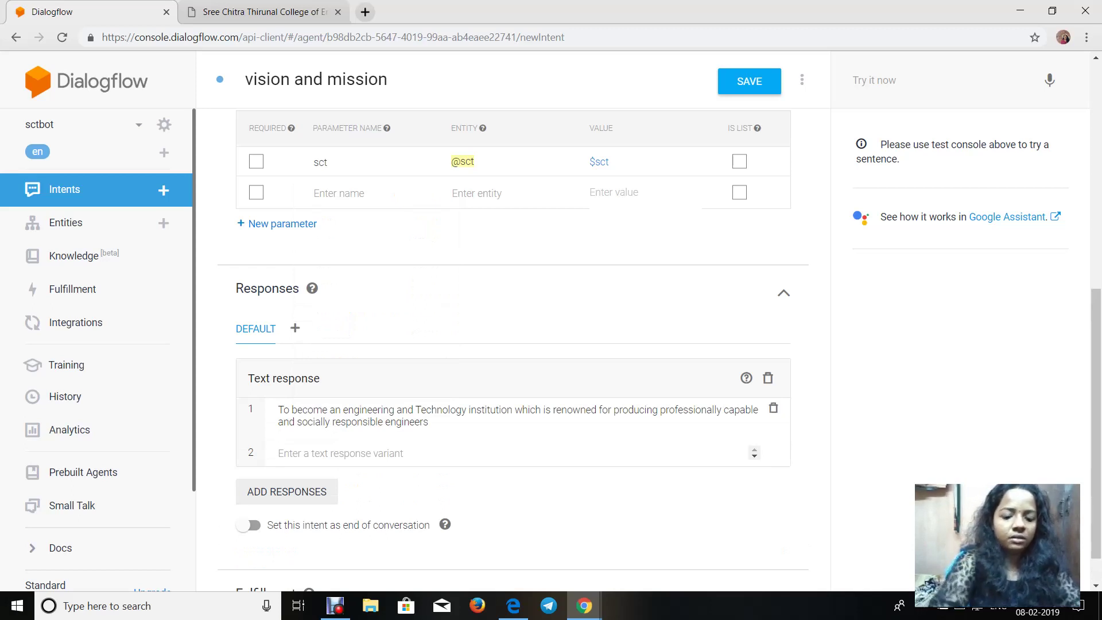
# Step: Begin the first text response with "The vision is" and change the following "To" to lowercase "to"
pyautogui.click(279, 409)
pyautogui.write('T')
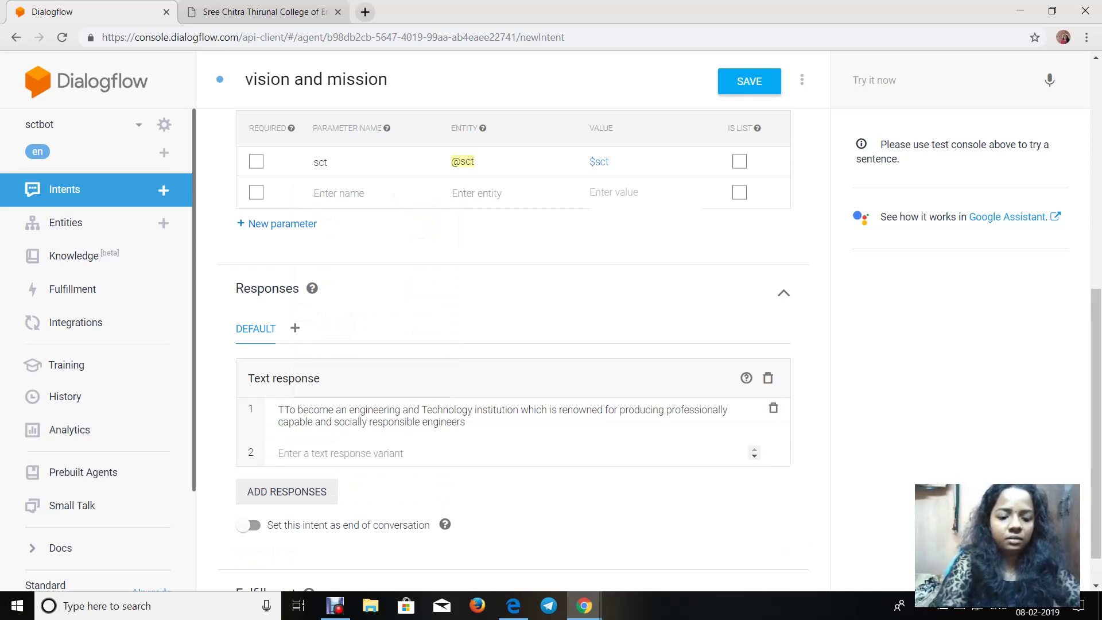
pyautogui.write('he vision')
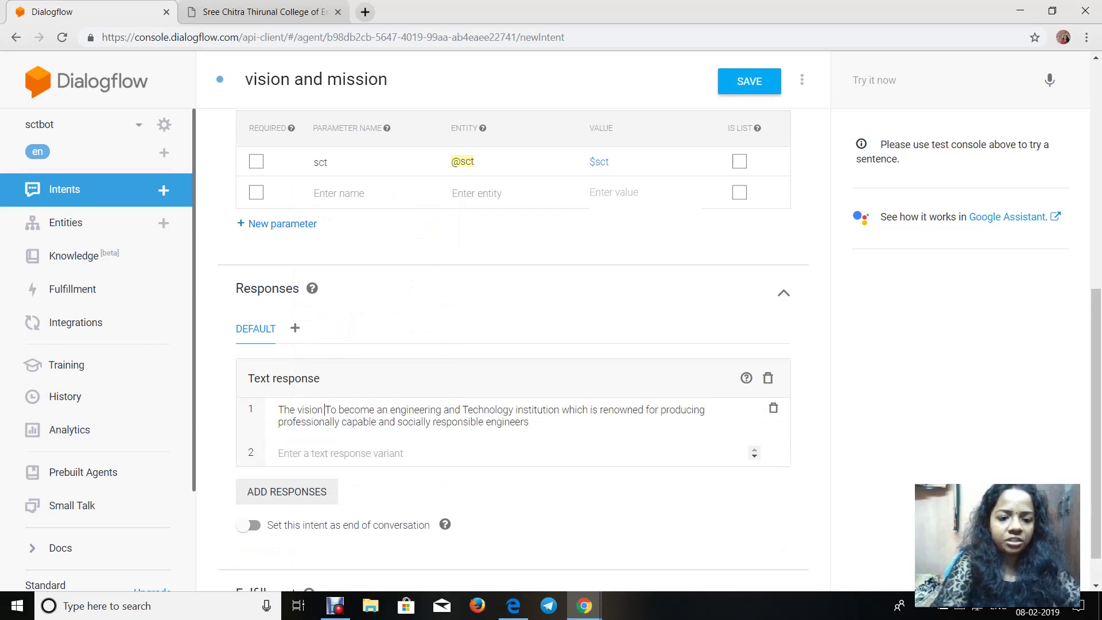
pyautogui.write(' is')
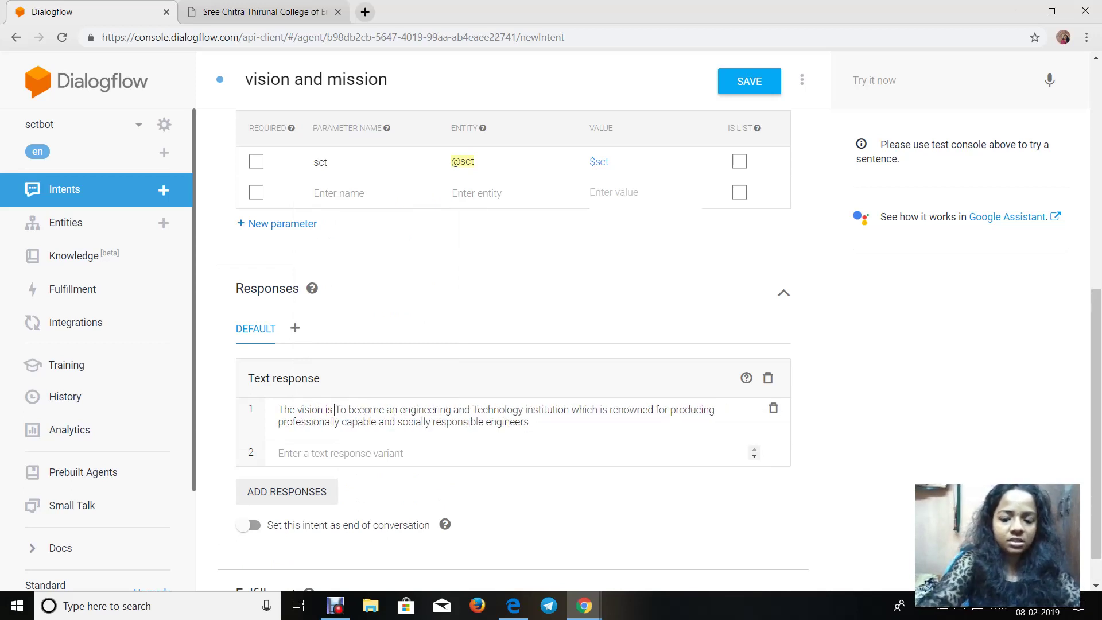
pyautogui.press('Delete')
pyautogui.write('t')
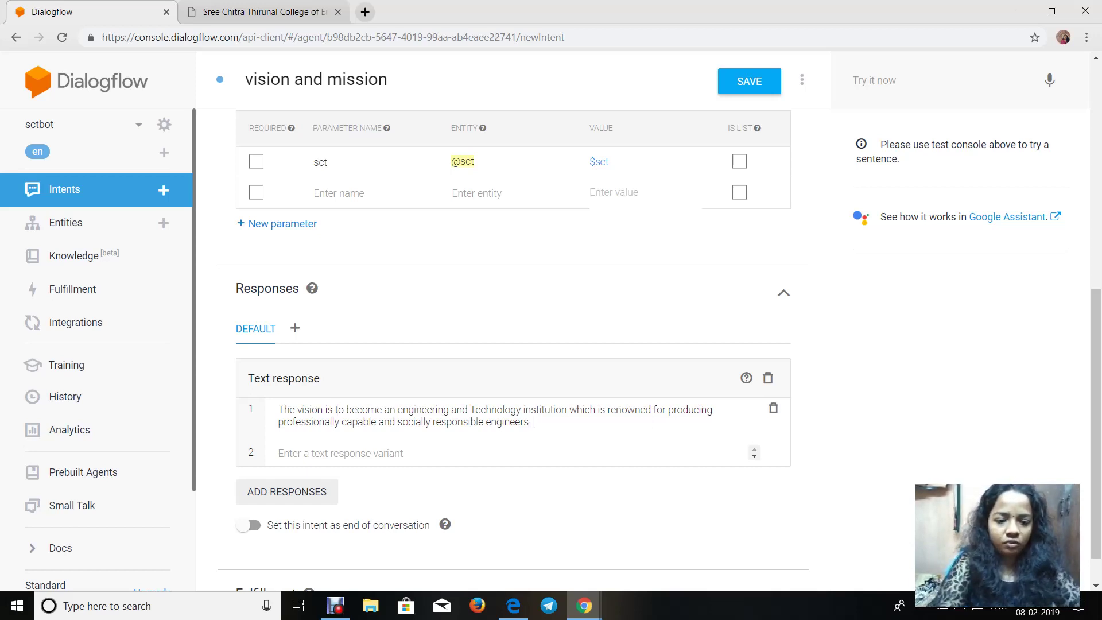
# Step: Append ". And the mission is to" to the end of the first text response
pyautogui.write('. A')
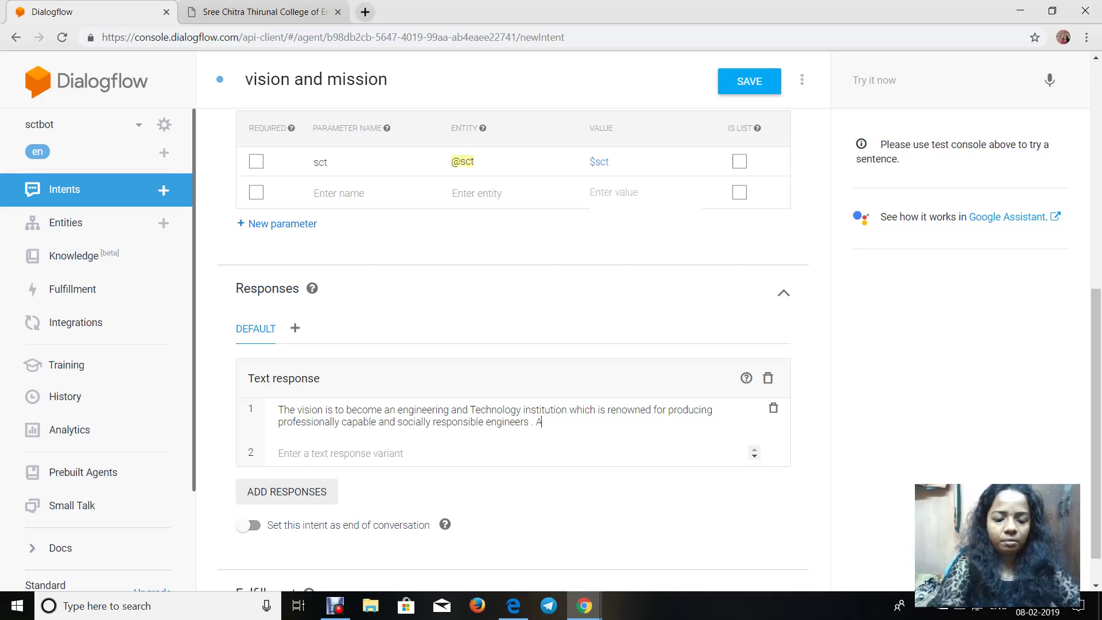
pyautogui.write('nd the mission')
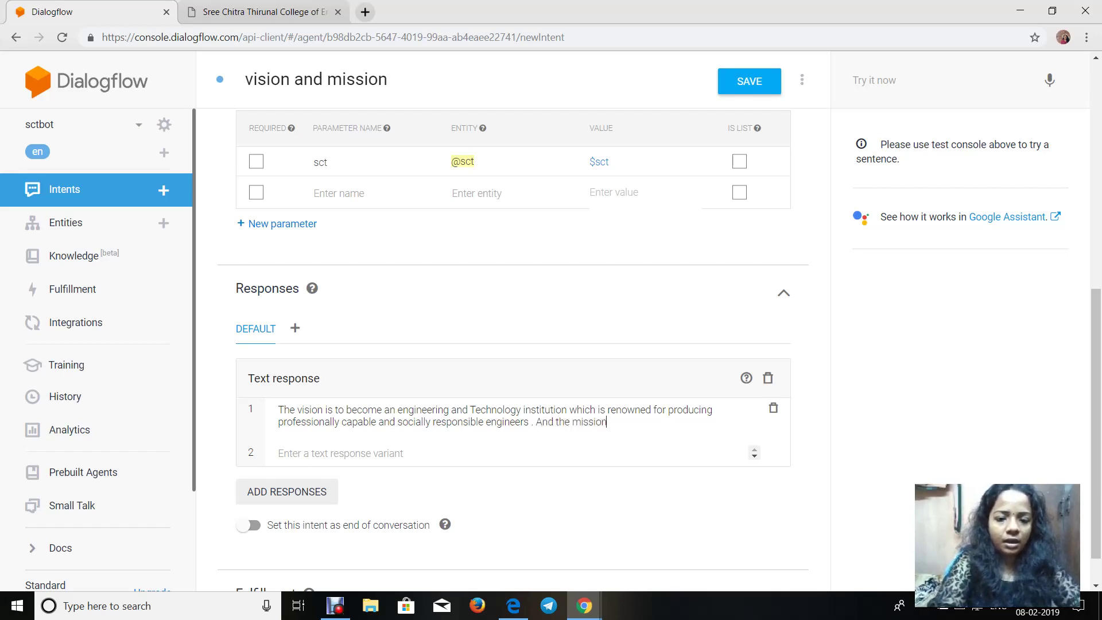
pyautogui.write(' is to')
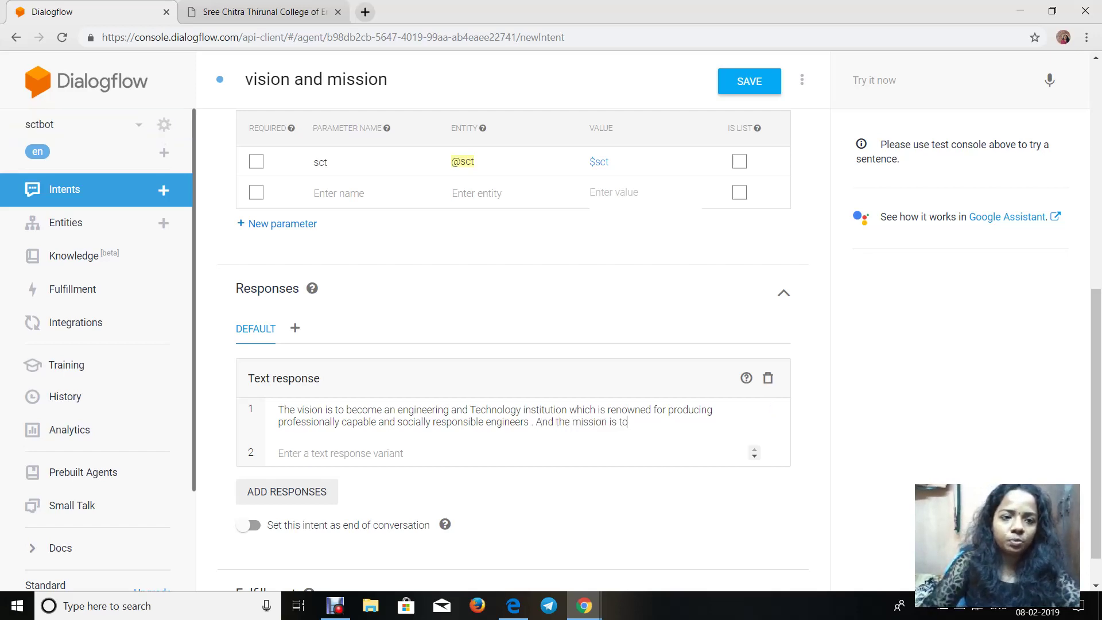
# Step: Copy the mission statement from the sctce.ac.in page and paste it as plain text at the end of the first text response
pyautogui.hotkey('ctrl', 'Tab')
pyautogui.moveTo(485, 351); pyautogui.dragTo(963, 376)
pyautogui.rightClick(661, 354)
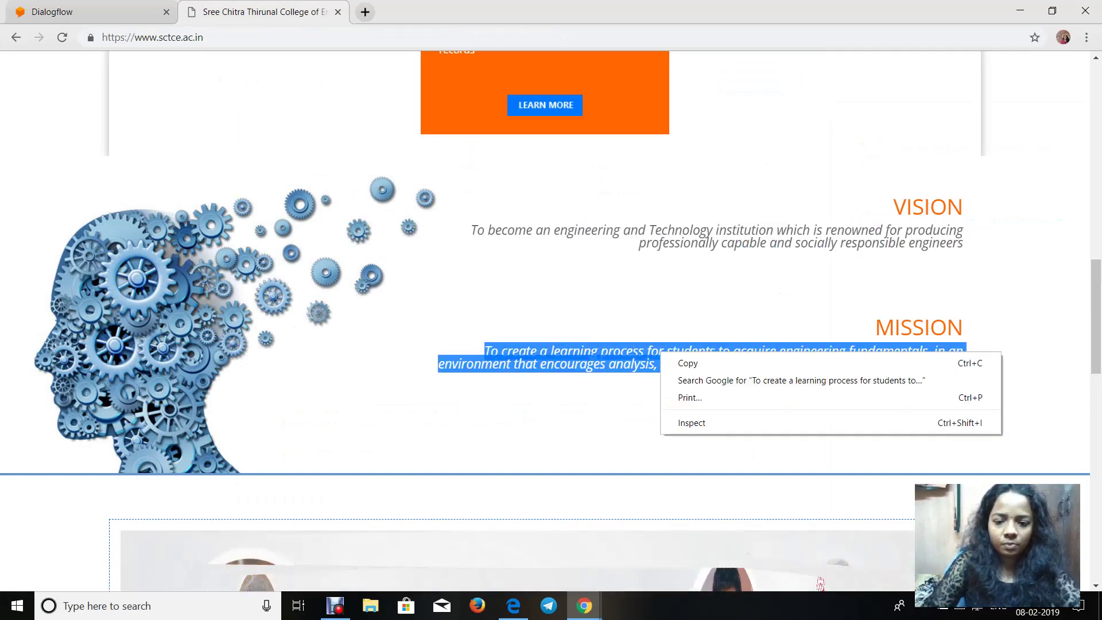
pyautogui.click(688, 363)
pyautogui.click(64, 12)
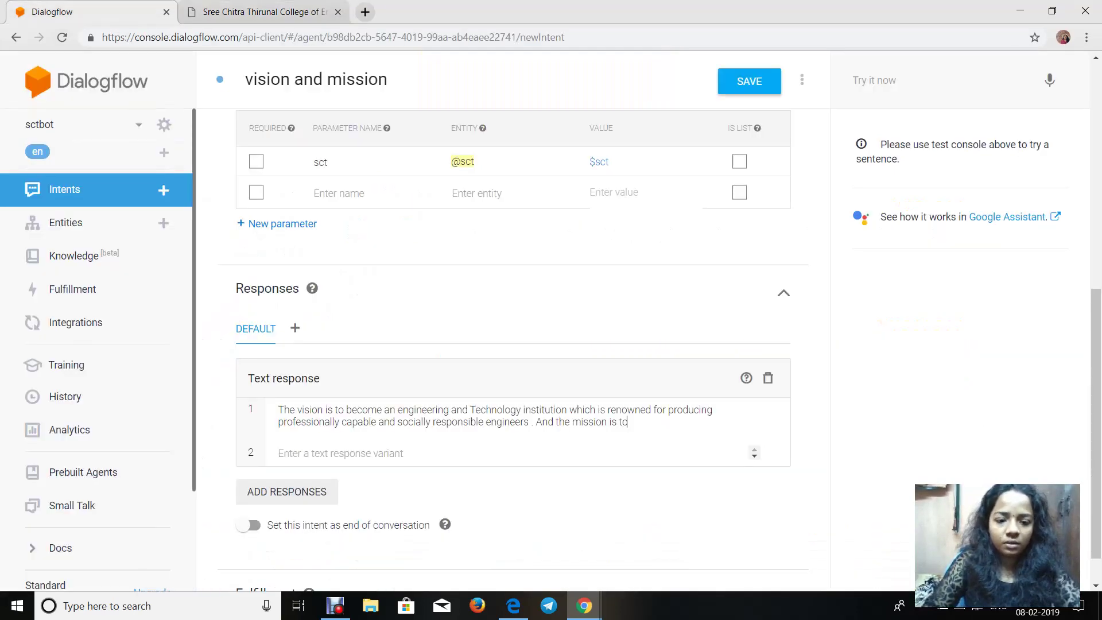
pyautogui.rightClick(647, 423)
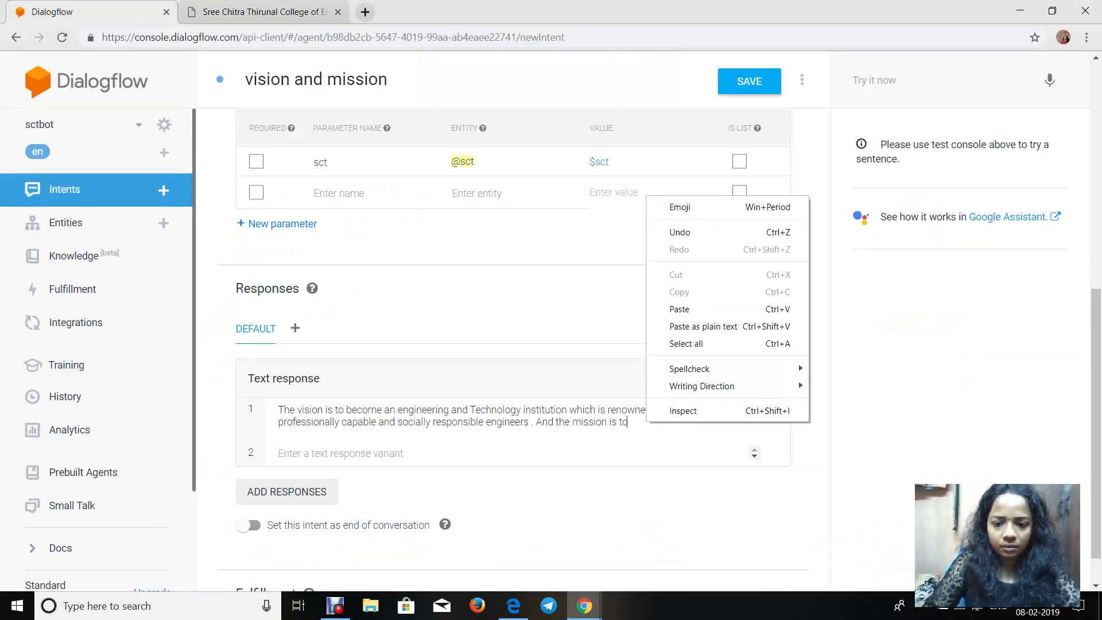
pyautogui.click(703, 327)
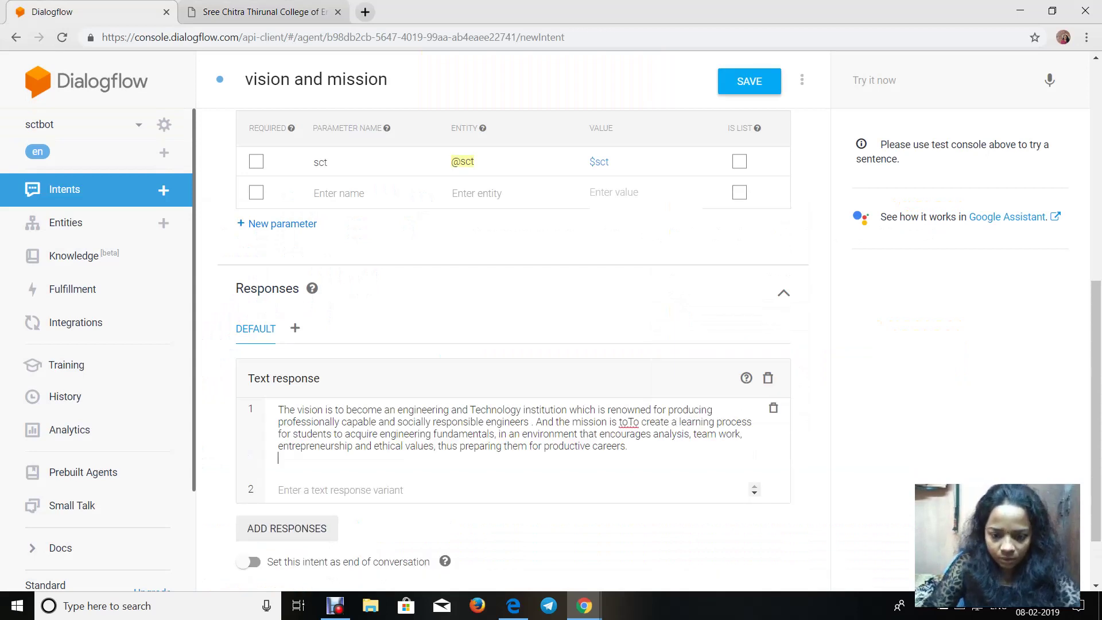
# Step: Remove the duplicate "To" before "create a learning process" in the first text response
pyautogui.click(634, 423)
pyautogui.press('BackSpace')
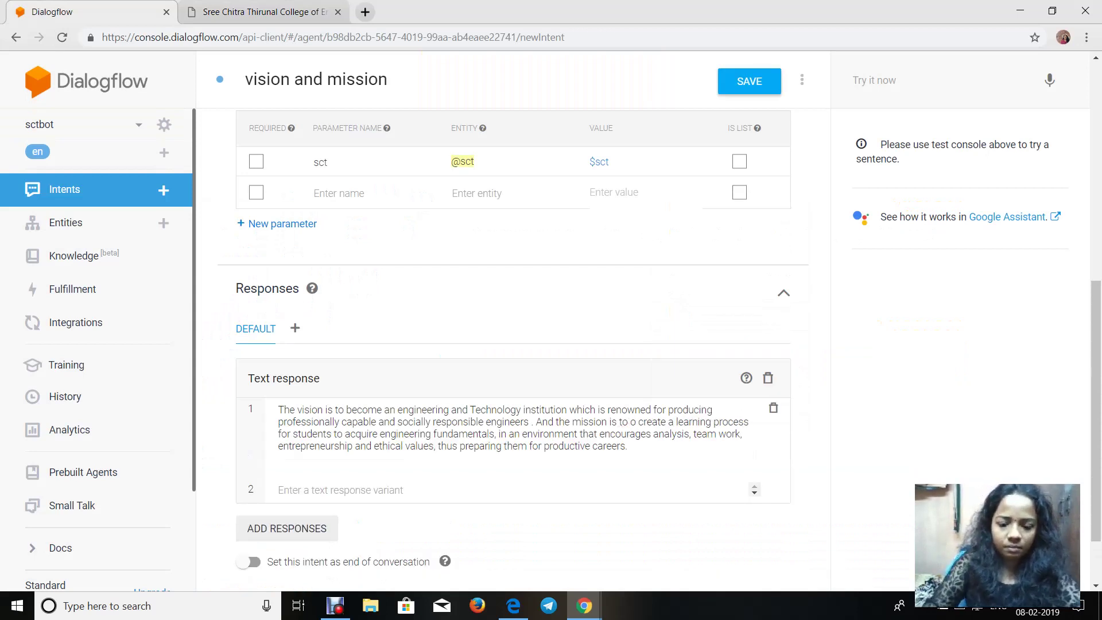
pyautogui.press('Delete')
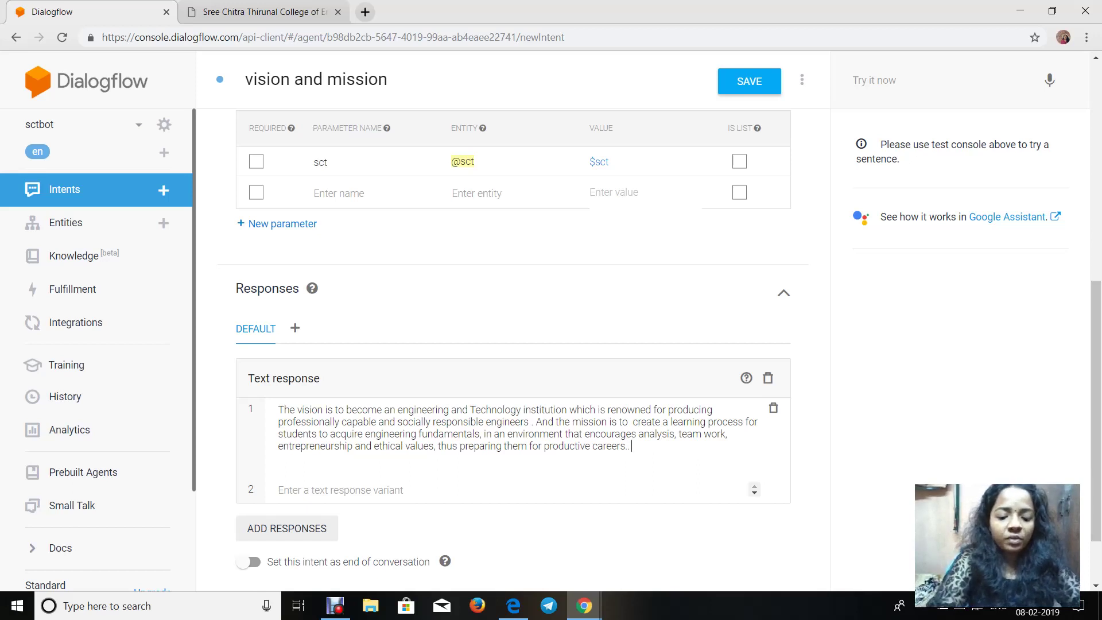
# Step: End the first text response with "How else can I help you ?" and save the vision and mission intent
pyautogui.write('How else ca')
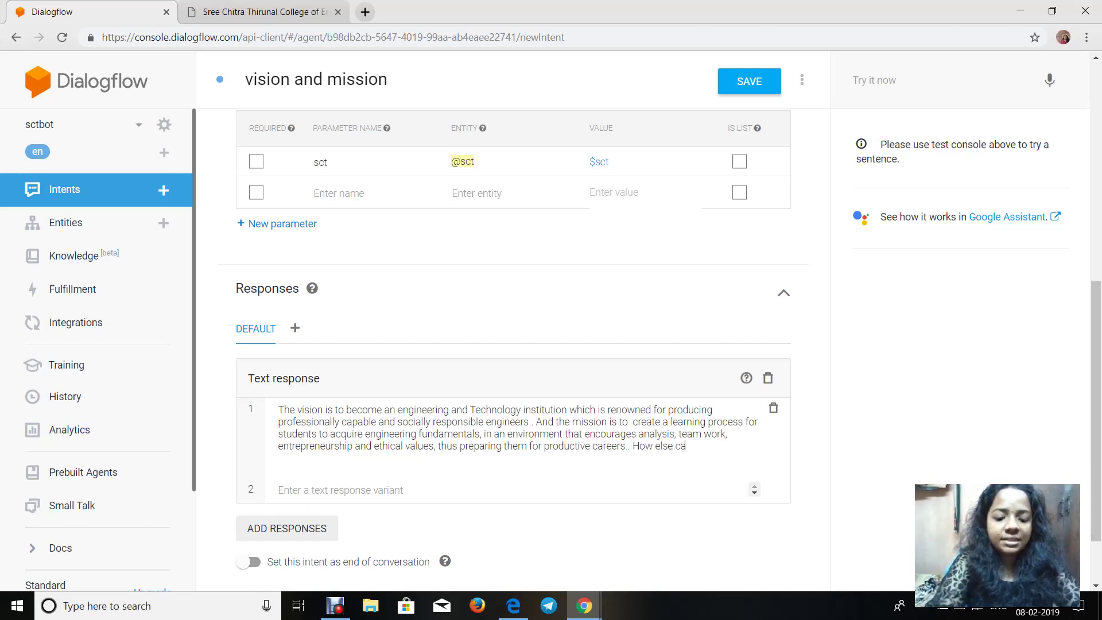
pyautogui.write('n I help you ?')
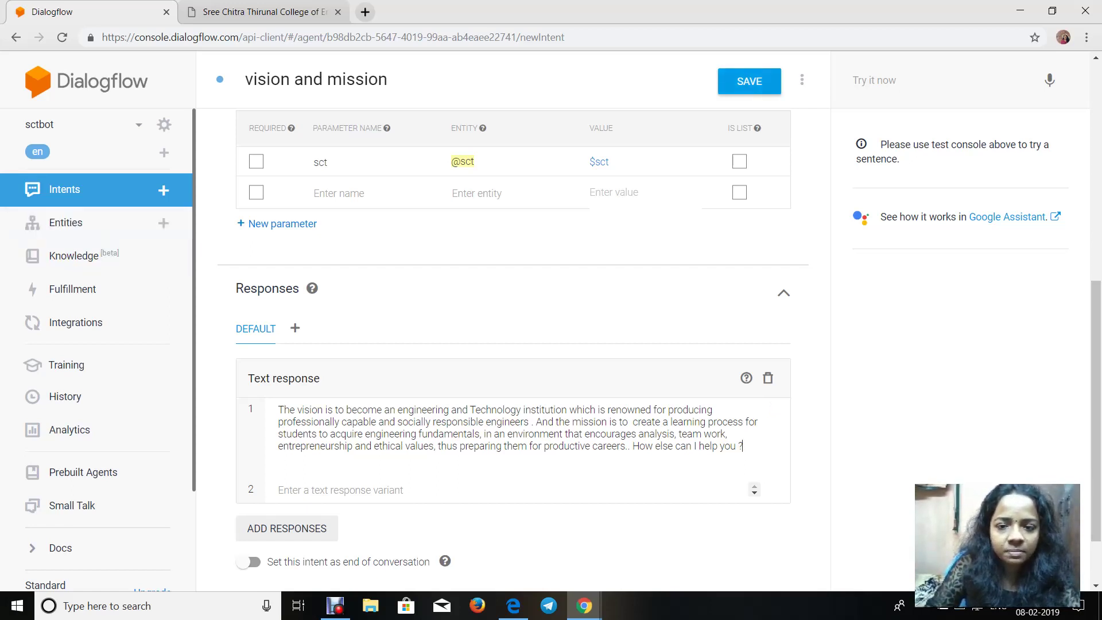
pyautogui.click(749, 81)
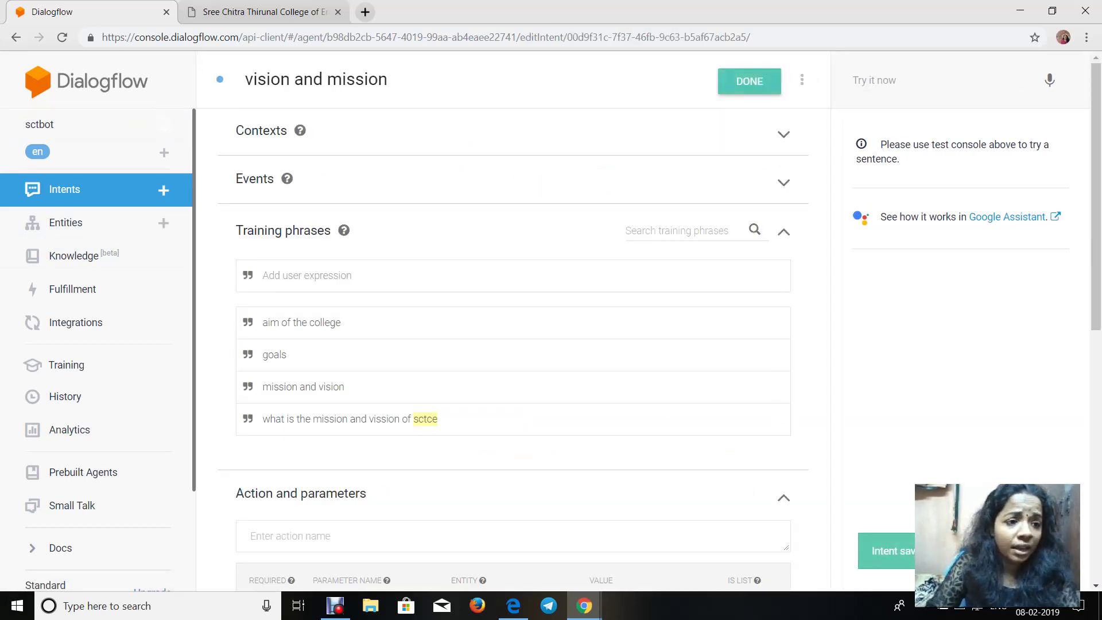
# Step: Create a new entity named vission_mission
pyautogui.click(65, 223)
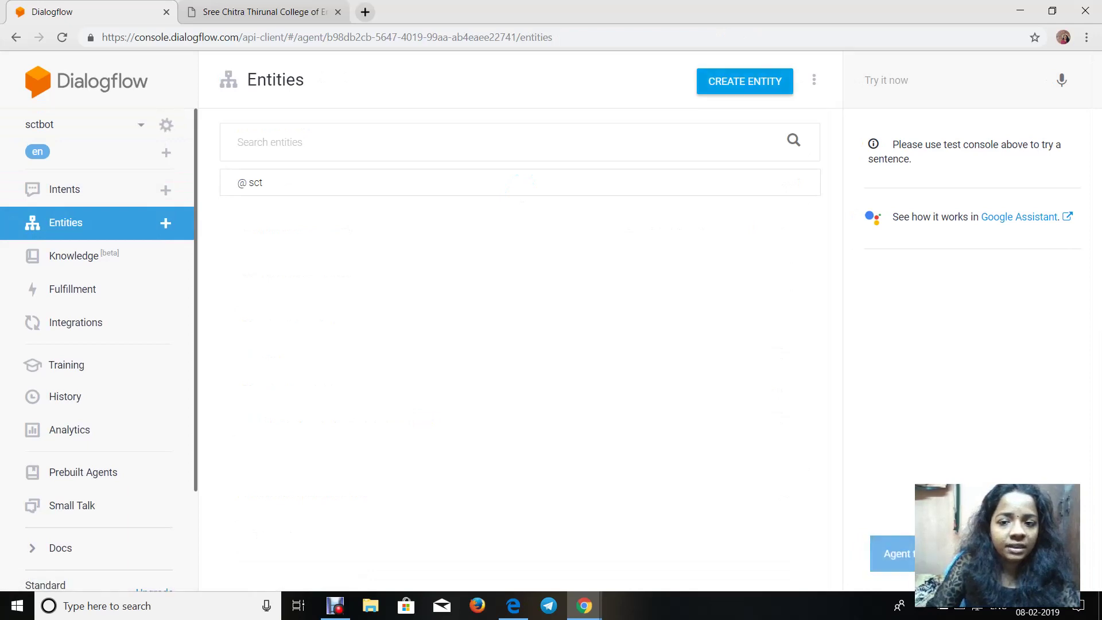
pyautogui.click(745, 81)
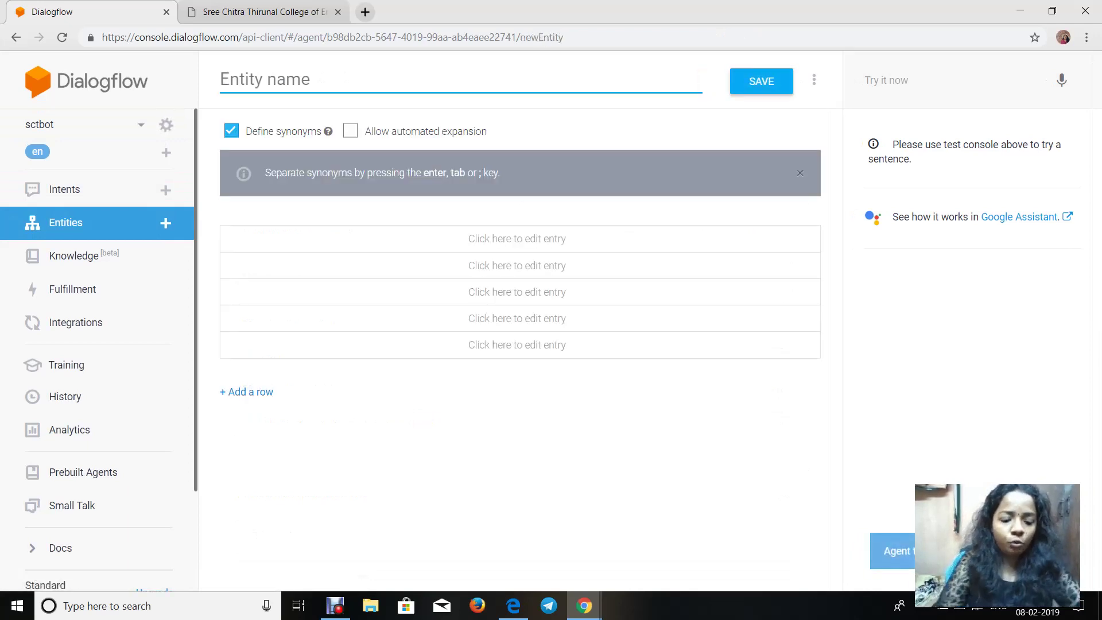
pyautogui.write('vission_')
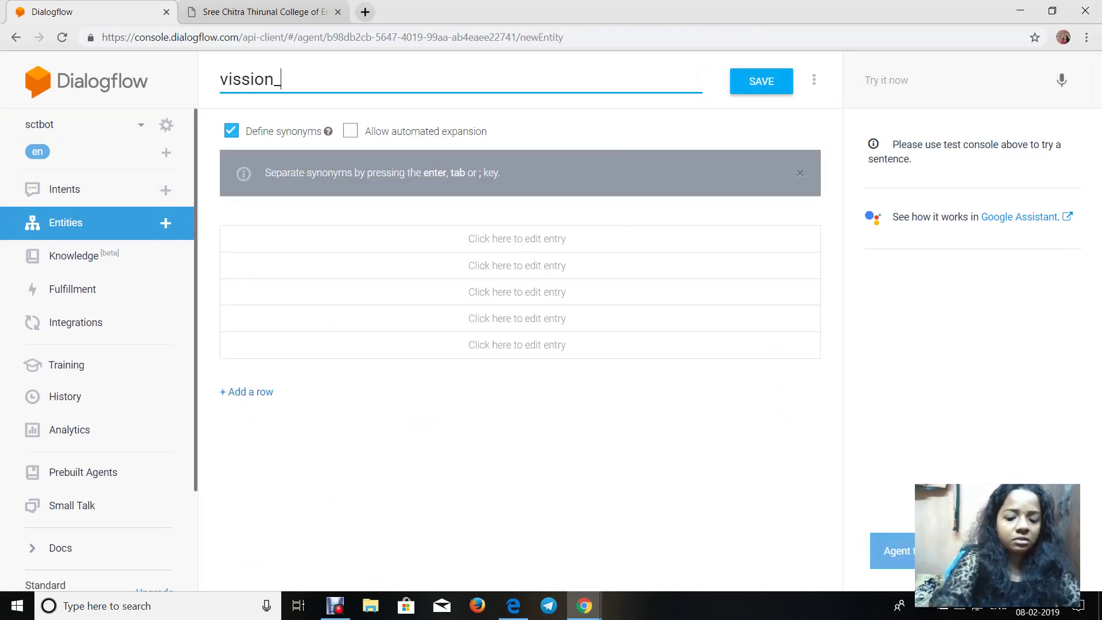
pyautogui.write('mission')
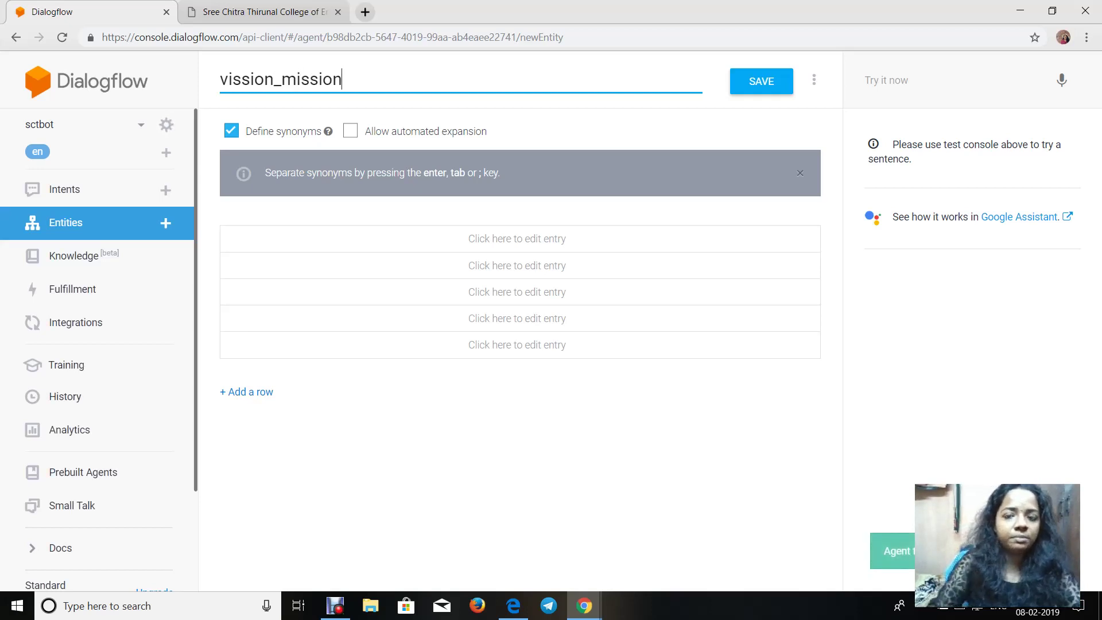
pyautogui.press('Return')
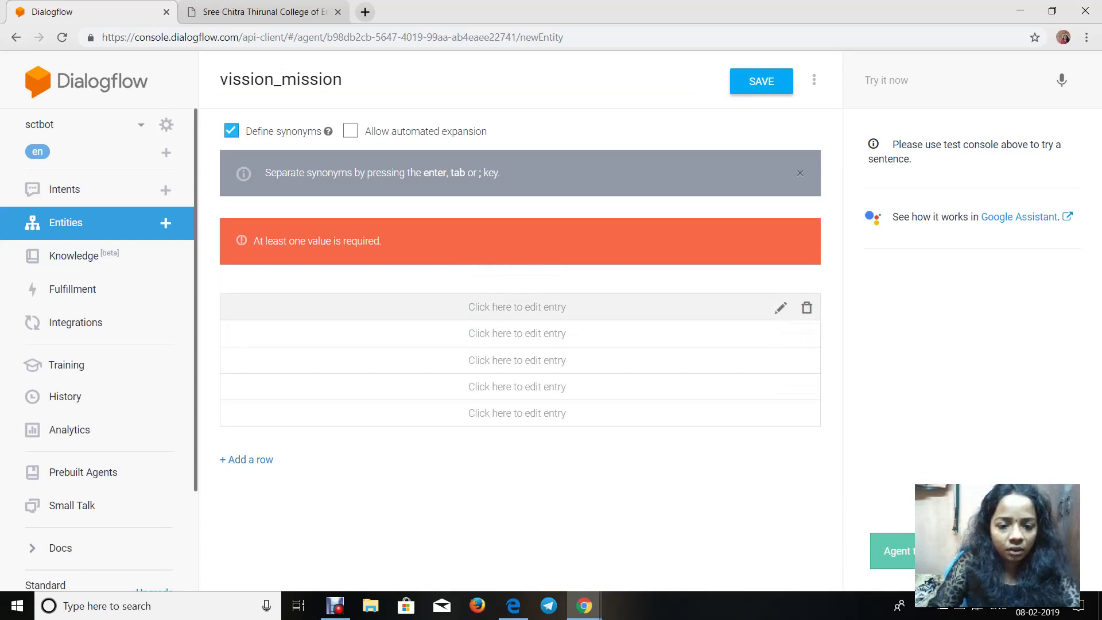
# Step: Add a first entry to the entity with reference value "vision" and synonym "vision"
pyautogui.click(517, 308)
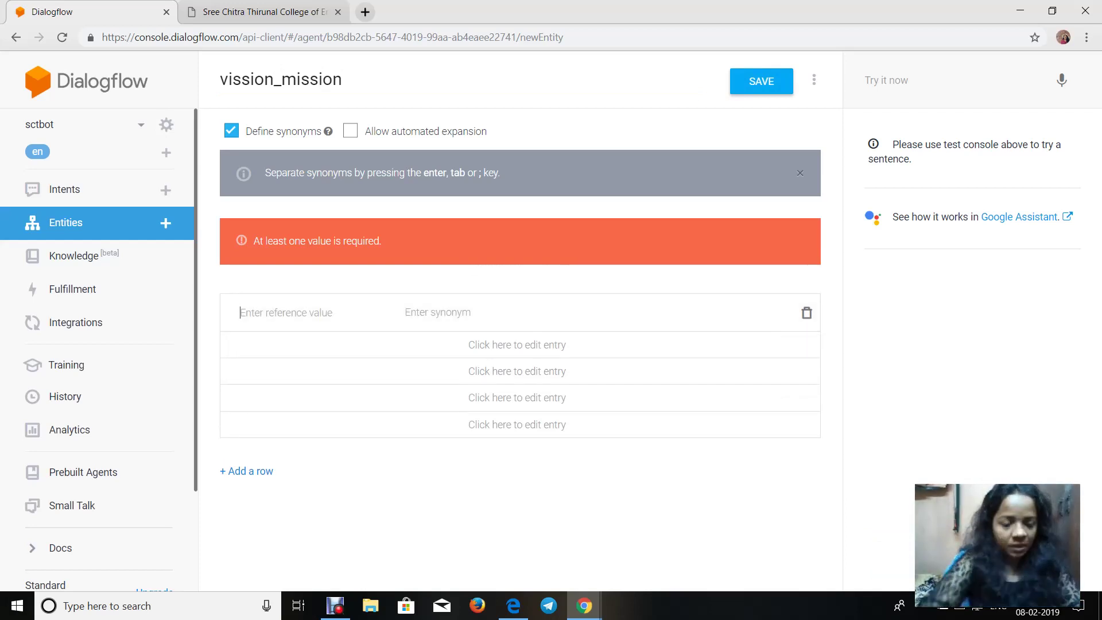
pyautogui.write('v')
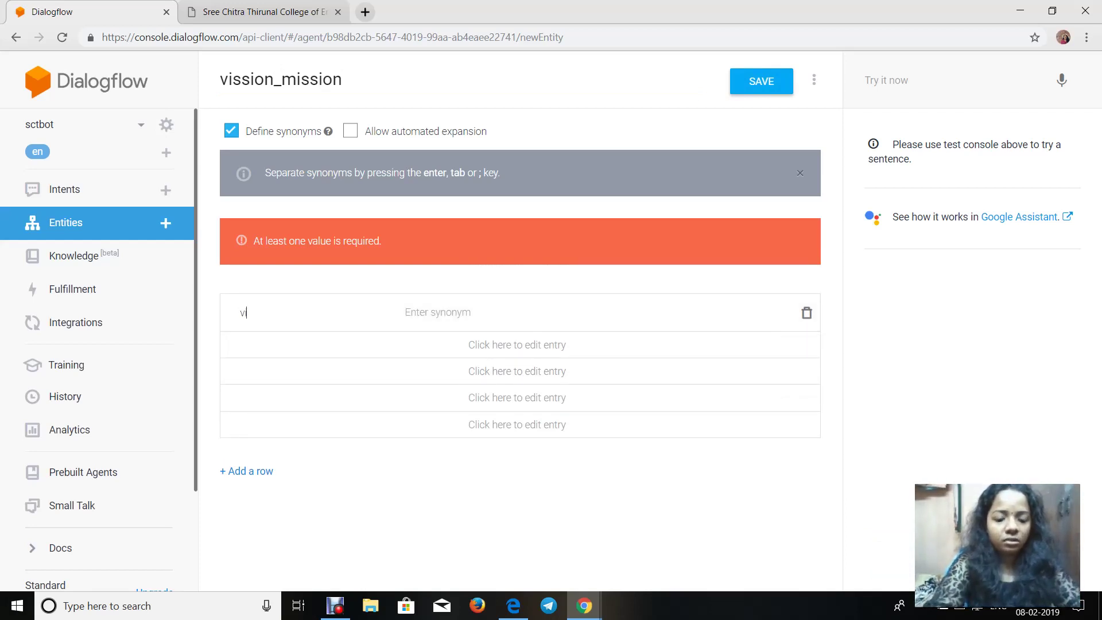
pyautogui.write('ission')
pyautogui.press('Tab')
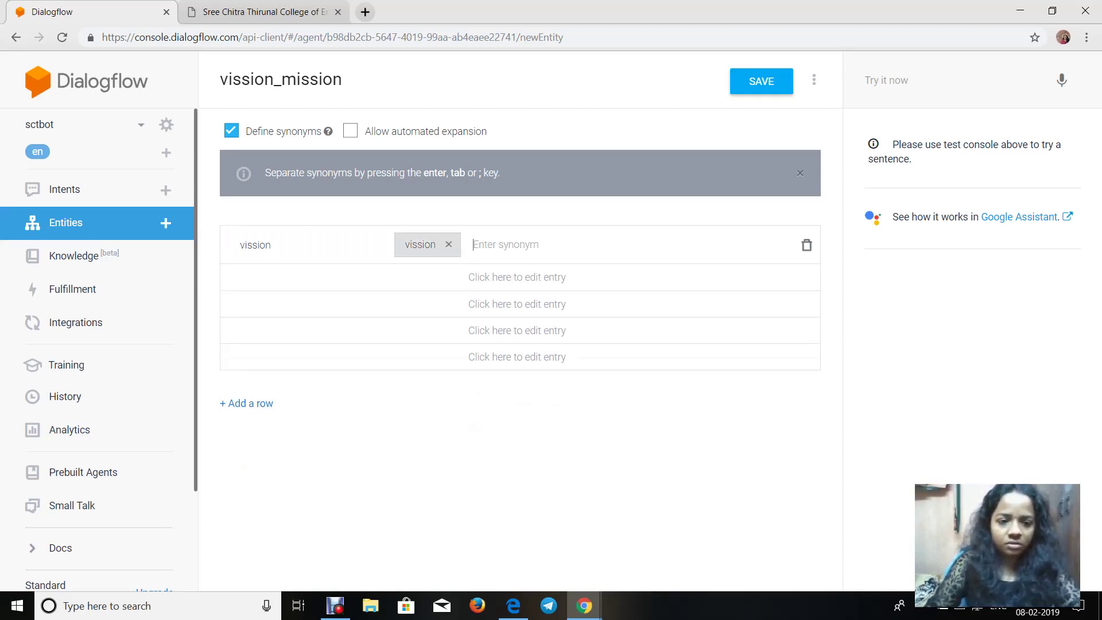
pyautogui.press('BackSpace')
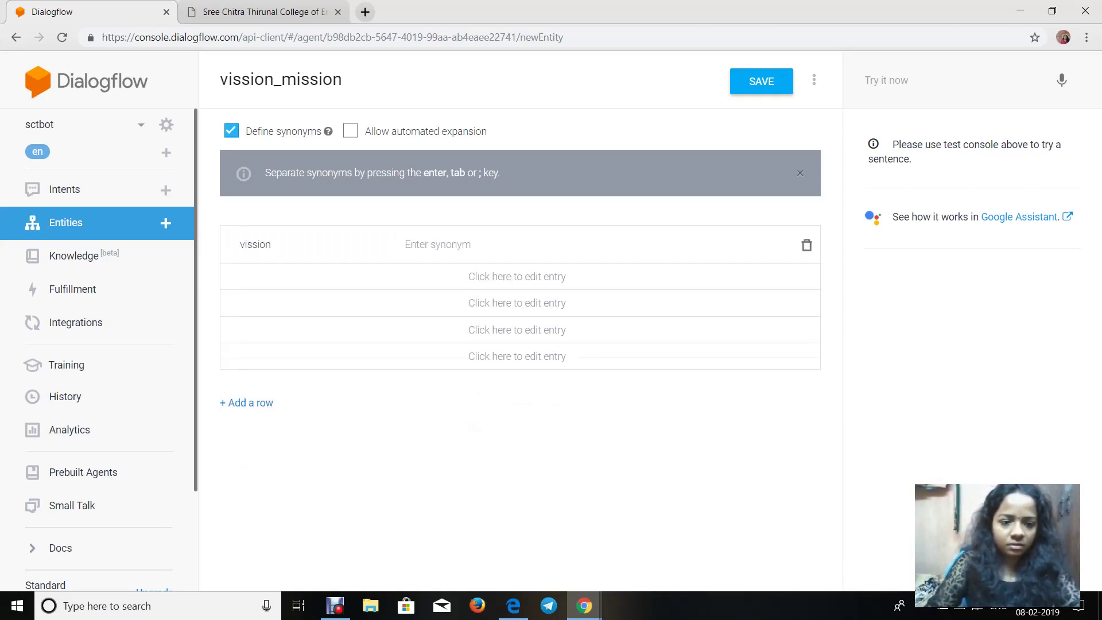
pyautogui.press('BackSpace')
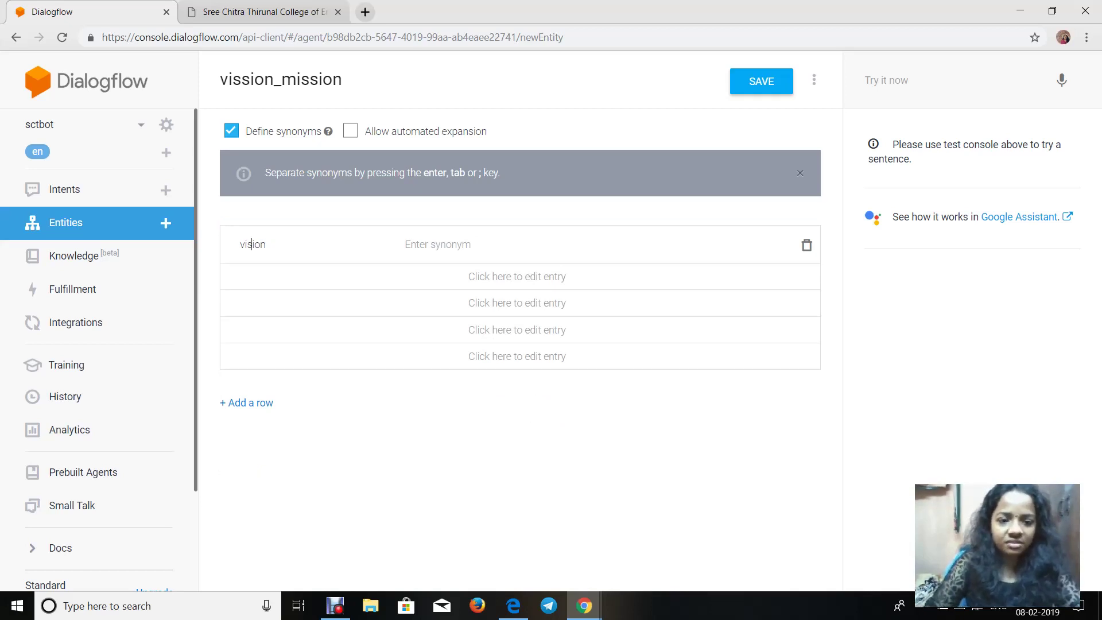
pyautogui.write('vision')
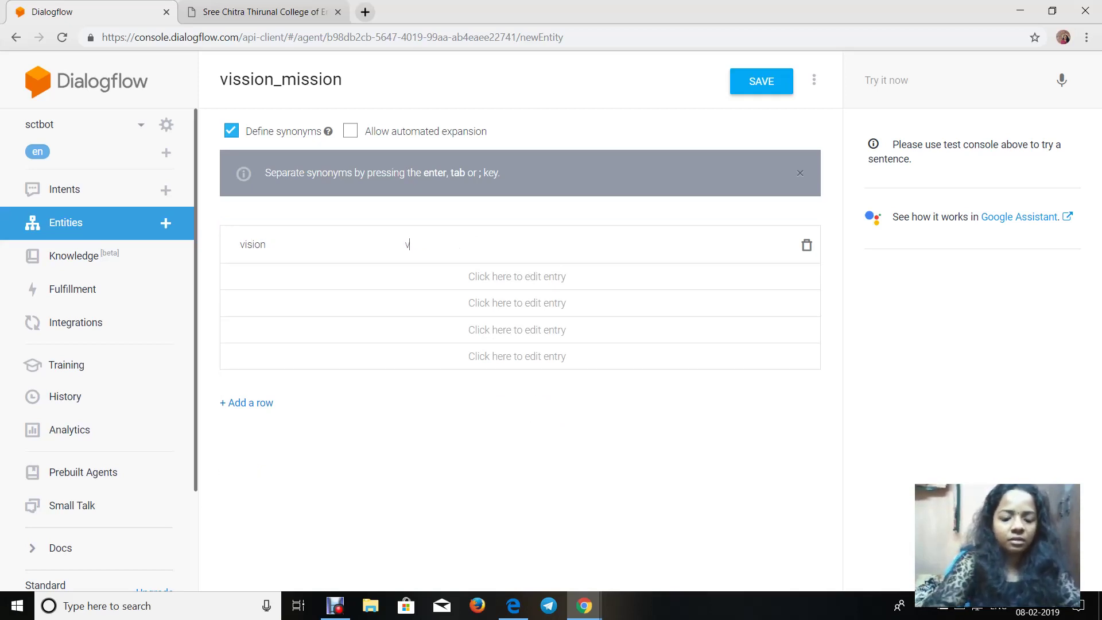
pyautogui.press('Return')
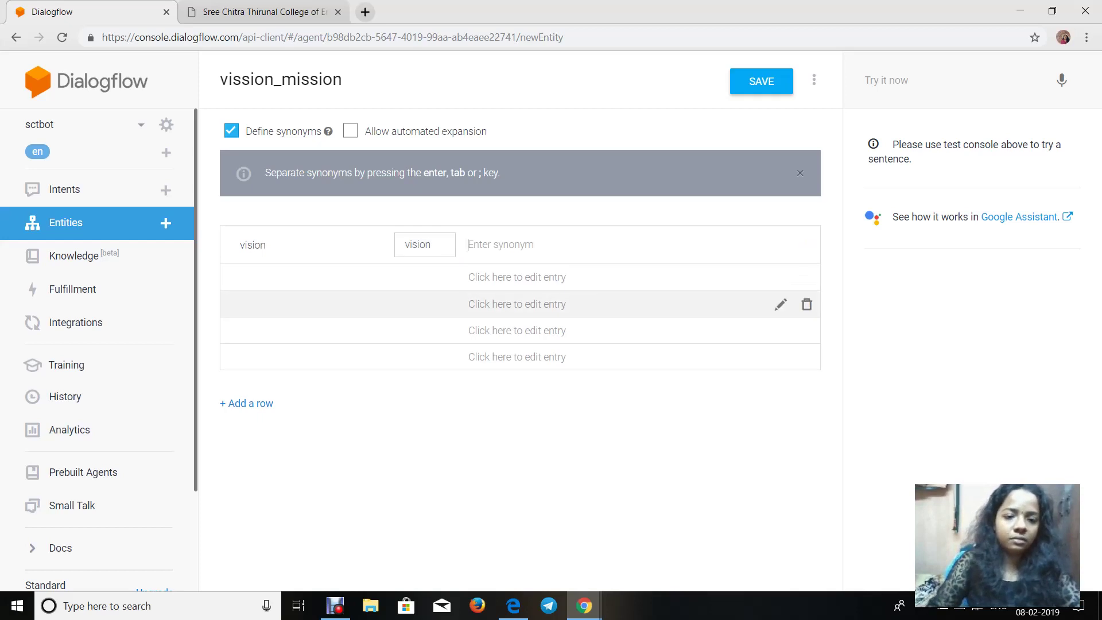
# Step: Add a second entity entry with reference value "mission" and only "mission" as its synonym
pyautogui.click(287, 277)
pyautogui.write('mission')
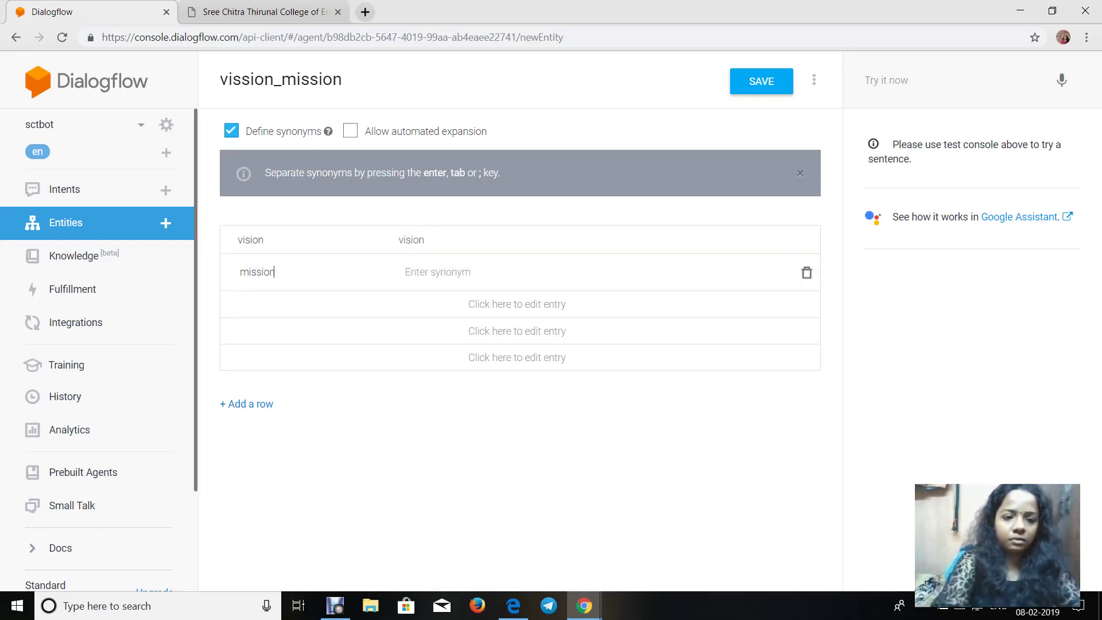
pyautogui.press('Tab')
pyautogui.write('mission')
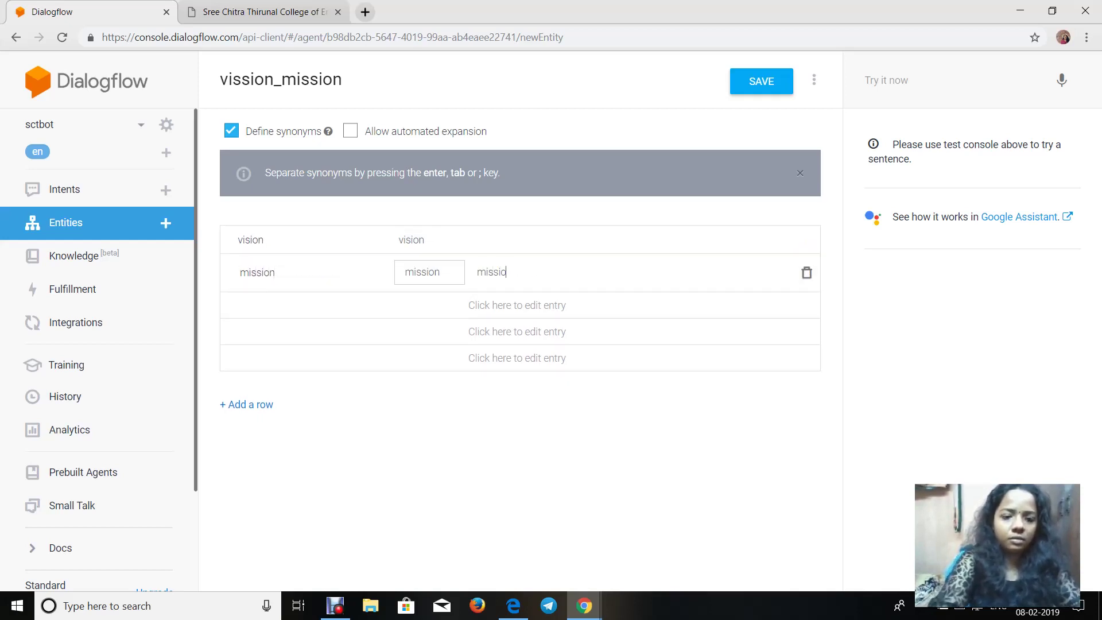
pyautogui.press('Return')
pyautogui.press('BackSpace')
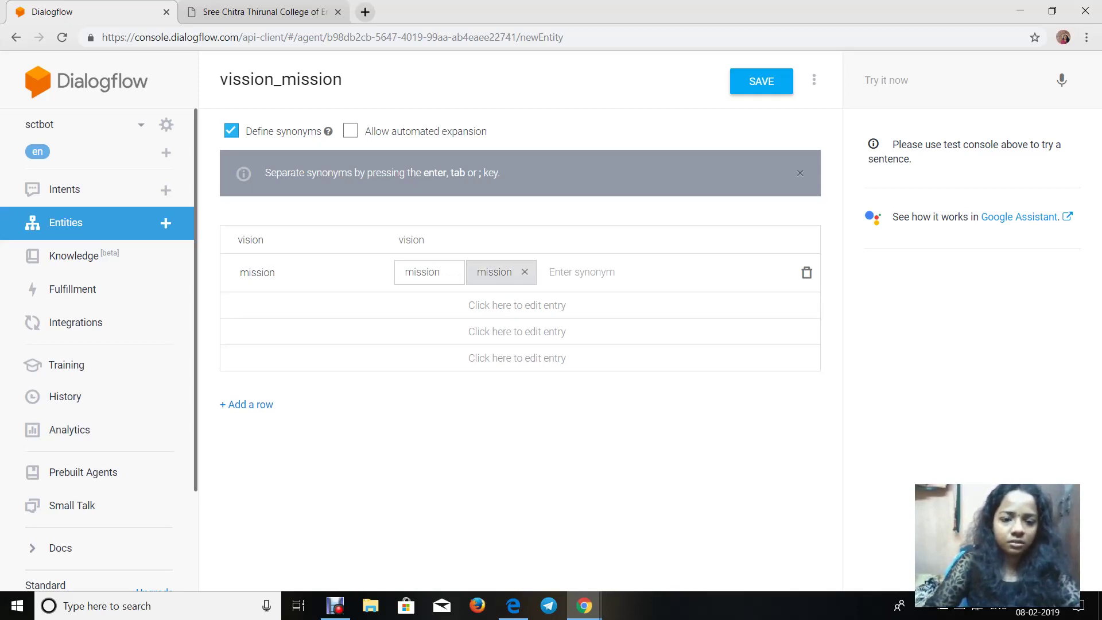
pyautogui.press('BackSpace')
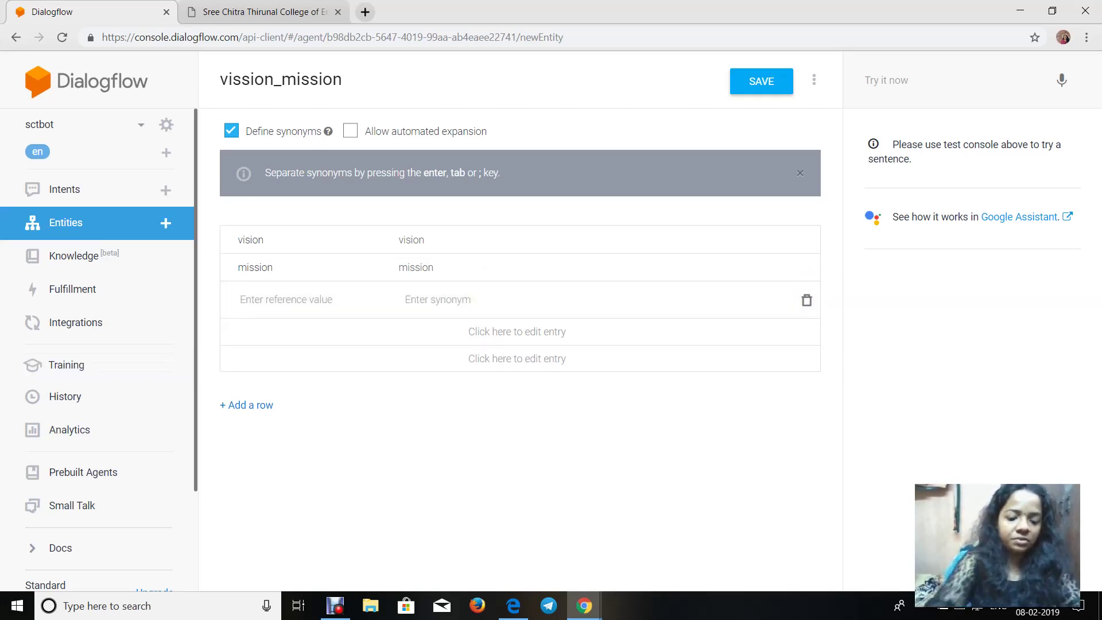
# Step: Add a third entry "aim" with synonyms "aim" and "goals", and save the entity
pyautogui.write('aim')
pyautogui.press('Tab')
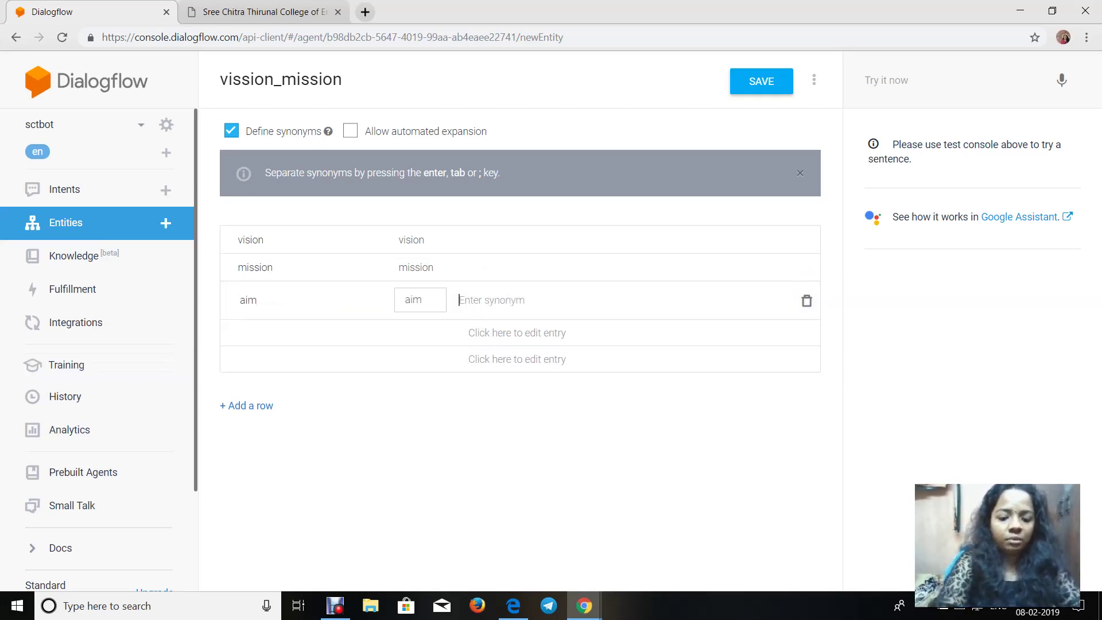
pyautogui.write('goals')
pyautogui.press('Return')
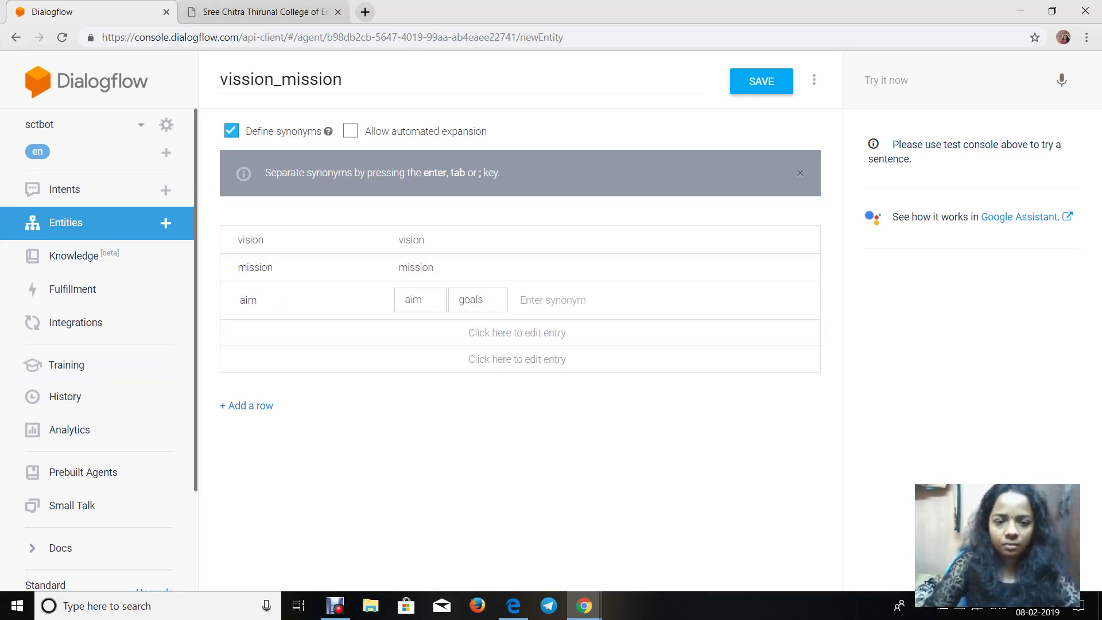
pyautogui.hotkey('ctrl', 's')
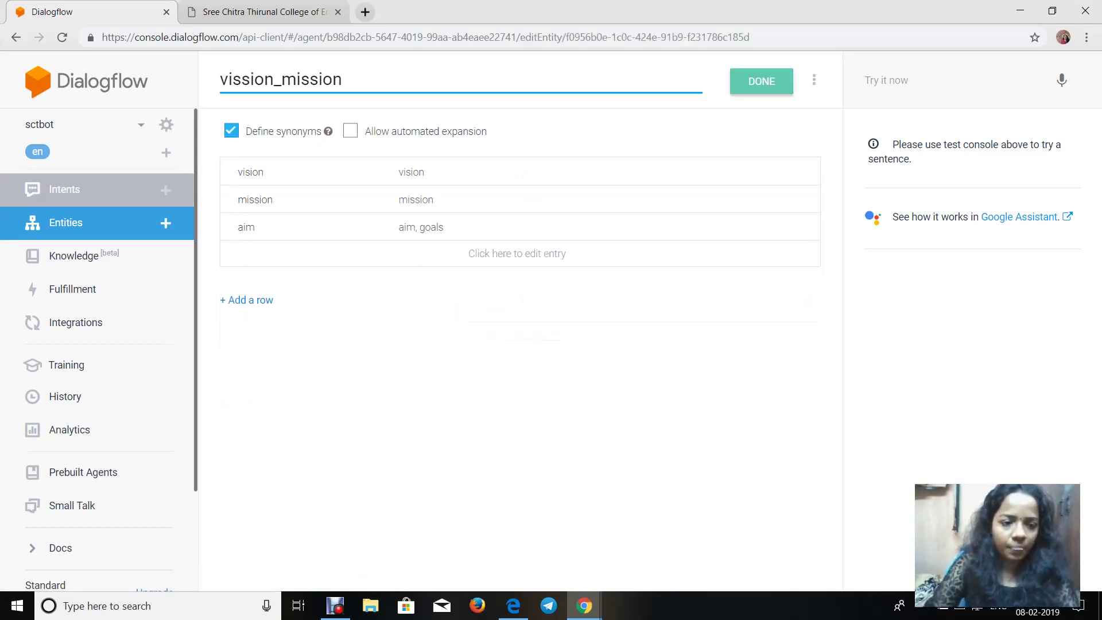
pyautogui.click(64, 189)
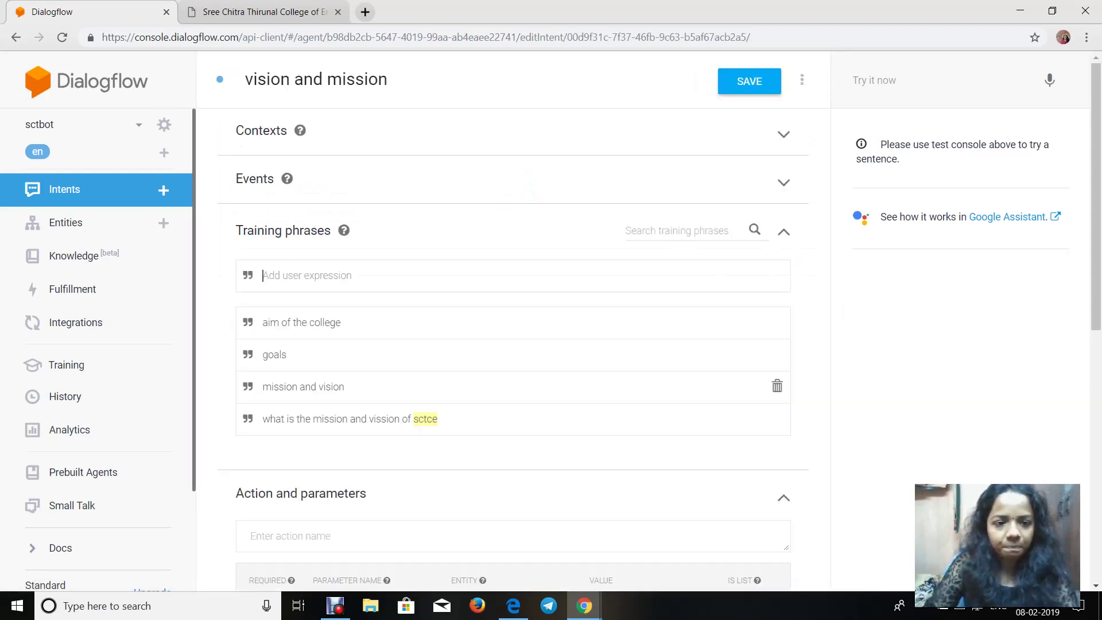
pyautogui.doubleClick(269, 322)
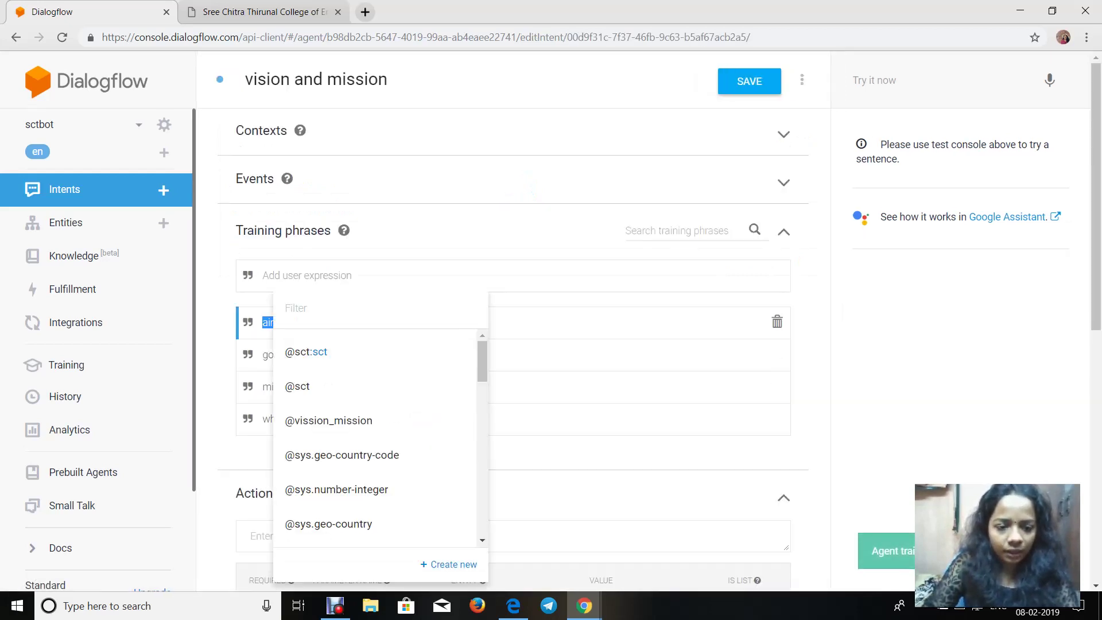
pyautogui.click(329, 420)
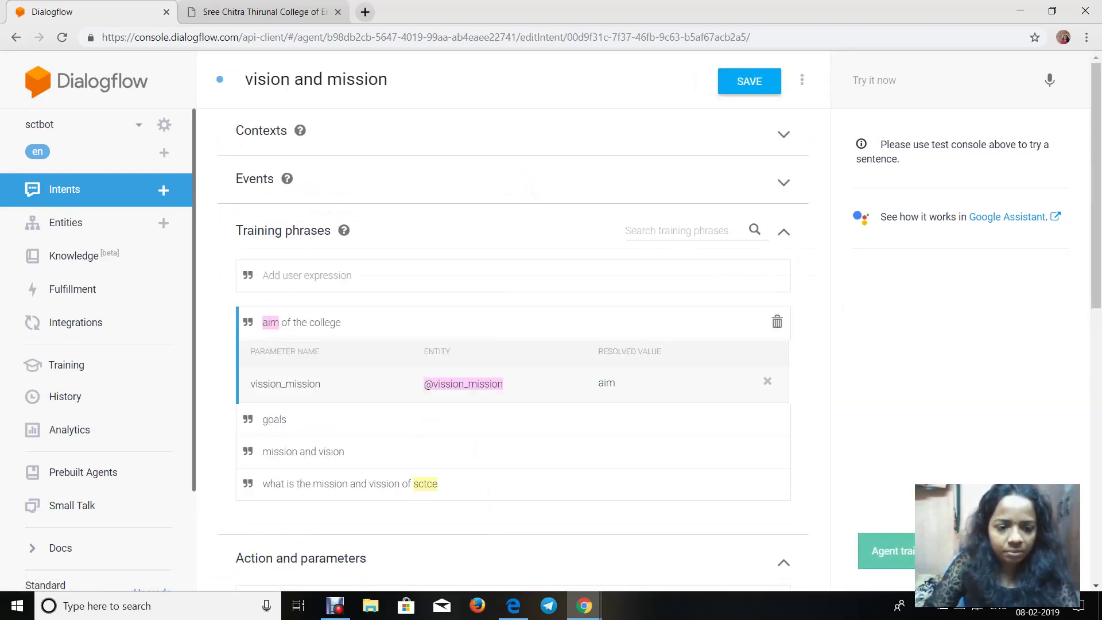
pyautogui.doubleClick(268, 482)
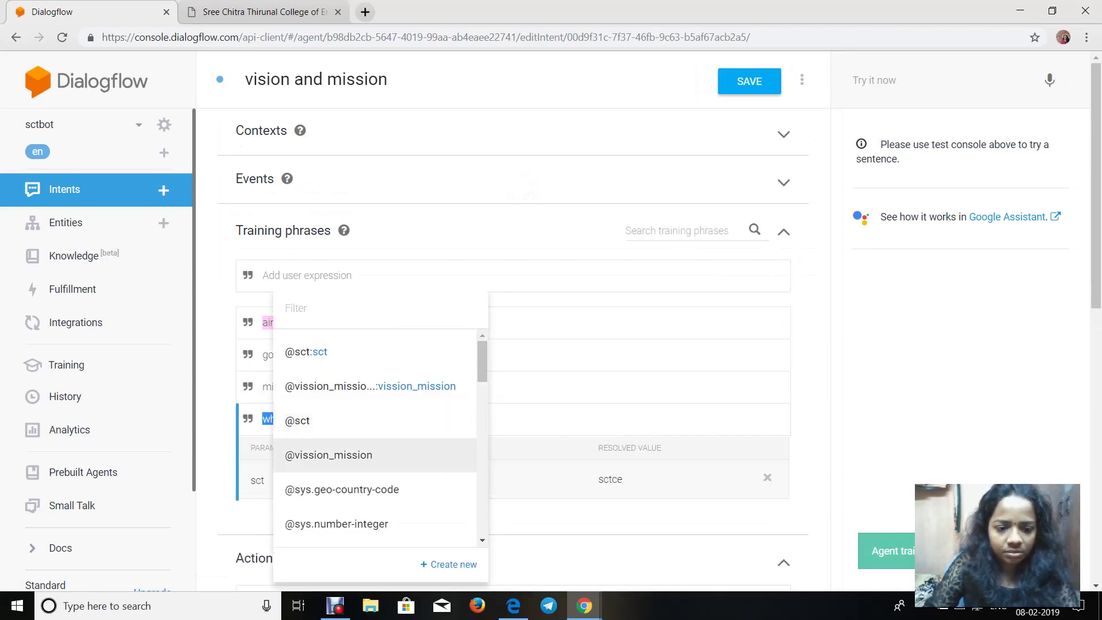
pyautogui.click(328, 455)
pyautogui.scroll(-3, 517, 384)
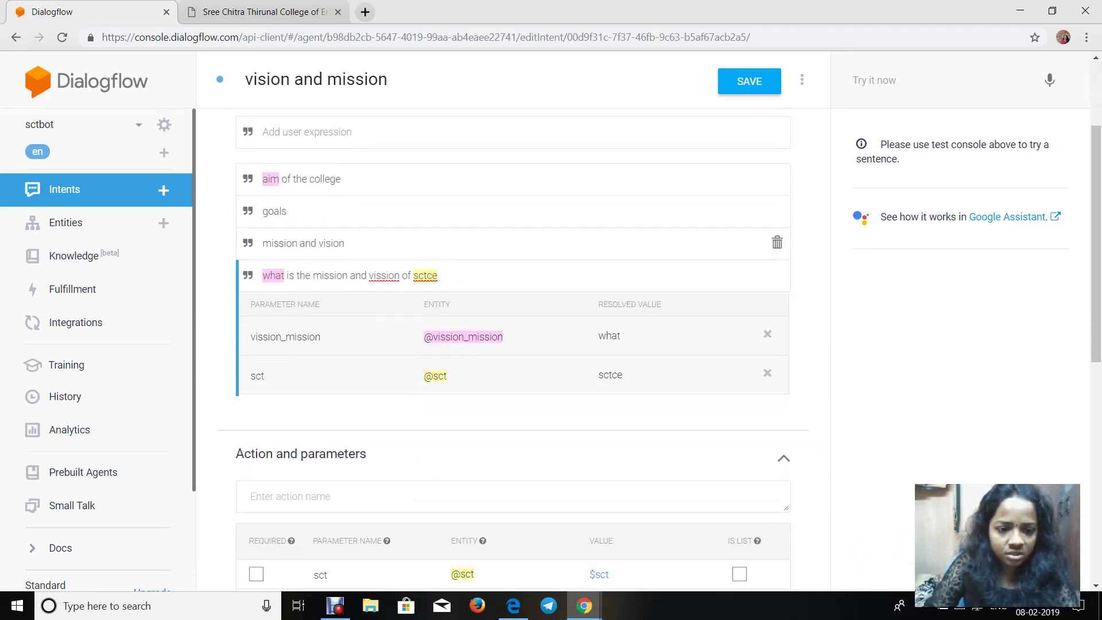
pyautogui.doubleClick(330, 275)
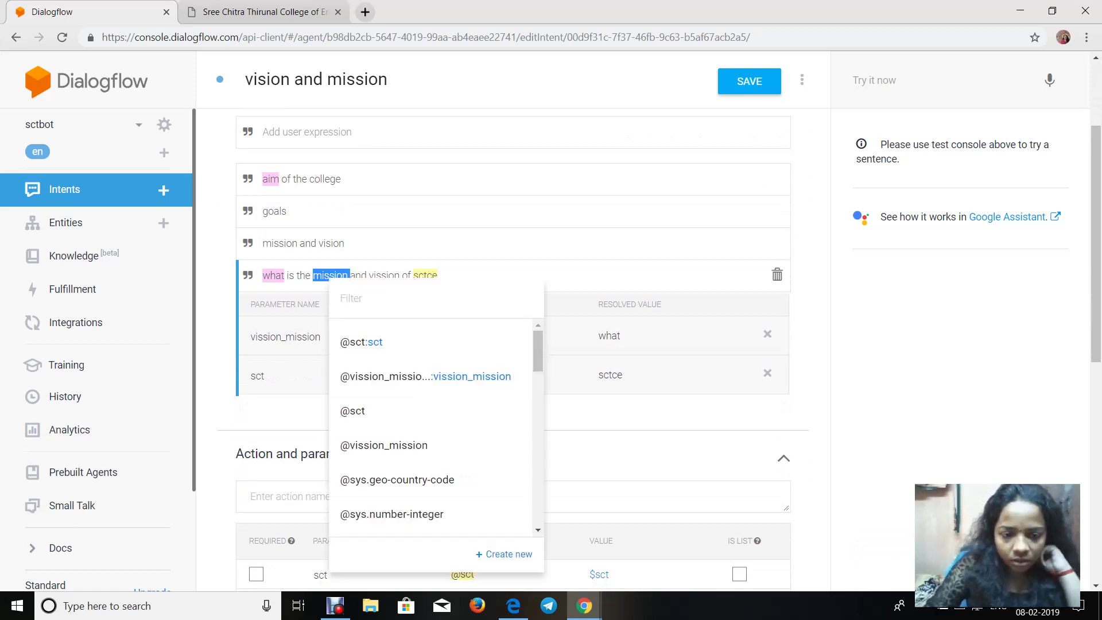
pyautogui.click(379, 446)
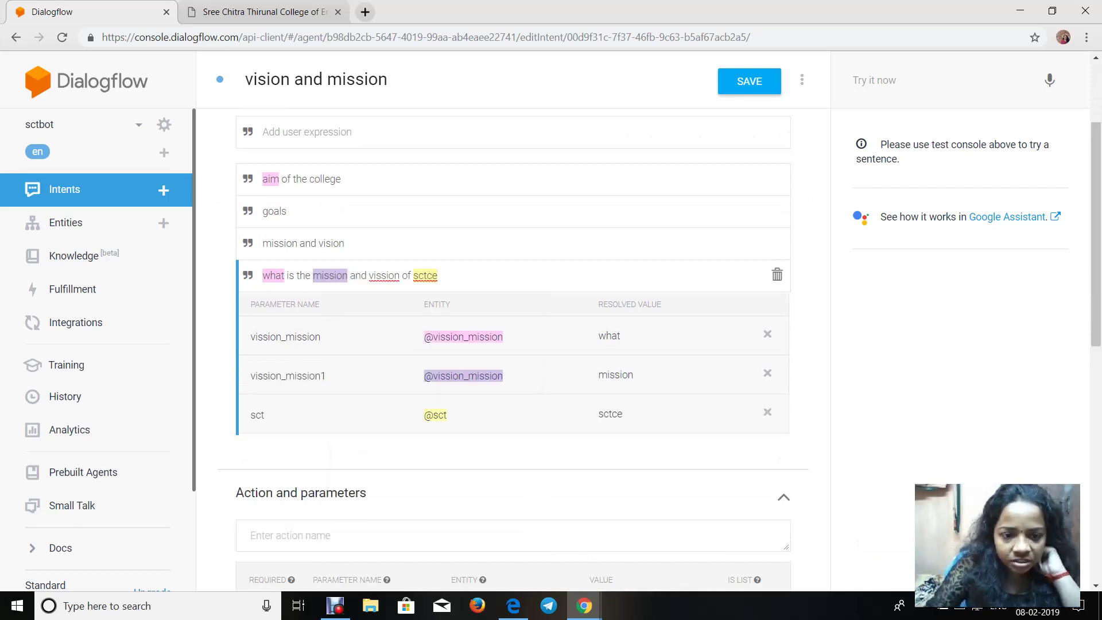
pyautogui.doubleClick(384, 275)
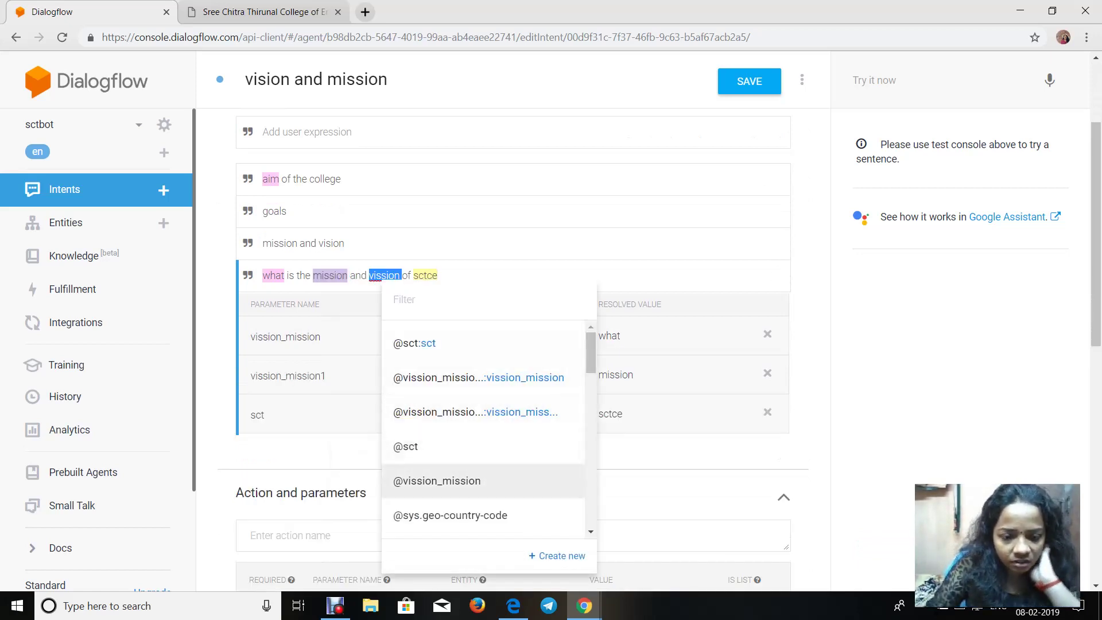
pyautogui.click(437, 481)
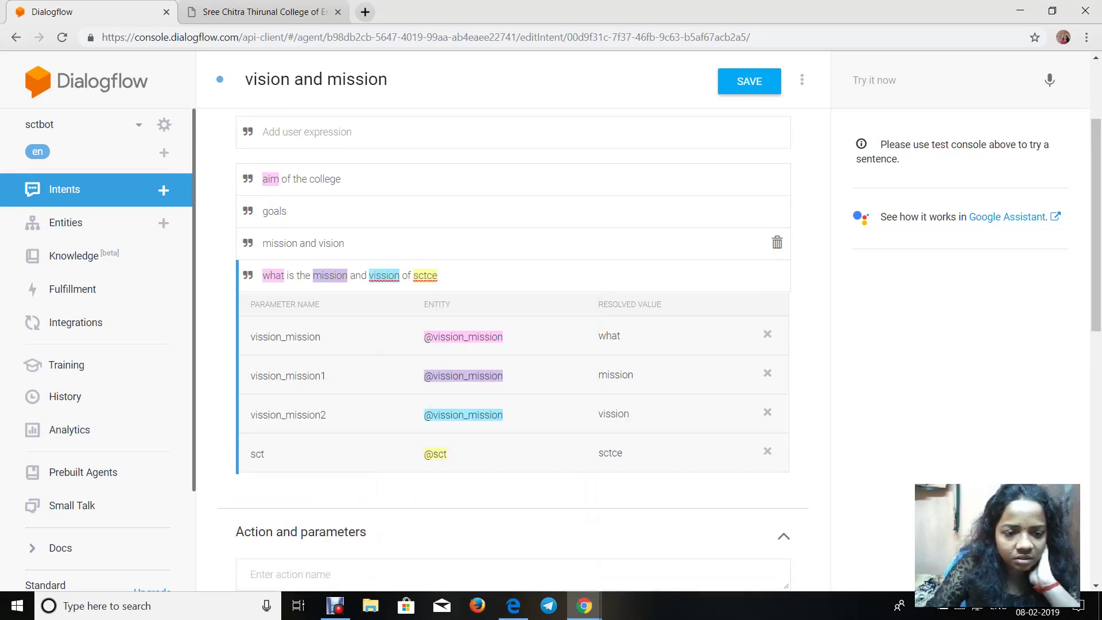
pyautogui.doubleClick(280, 243)
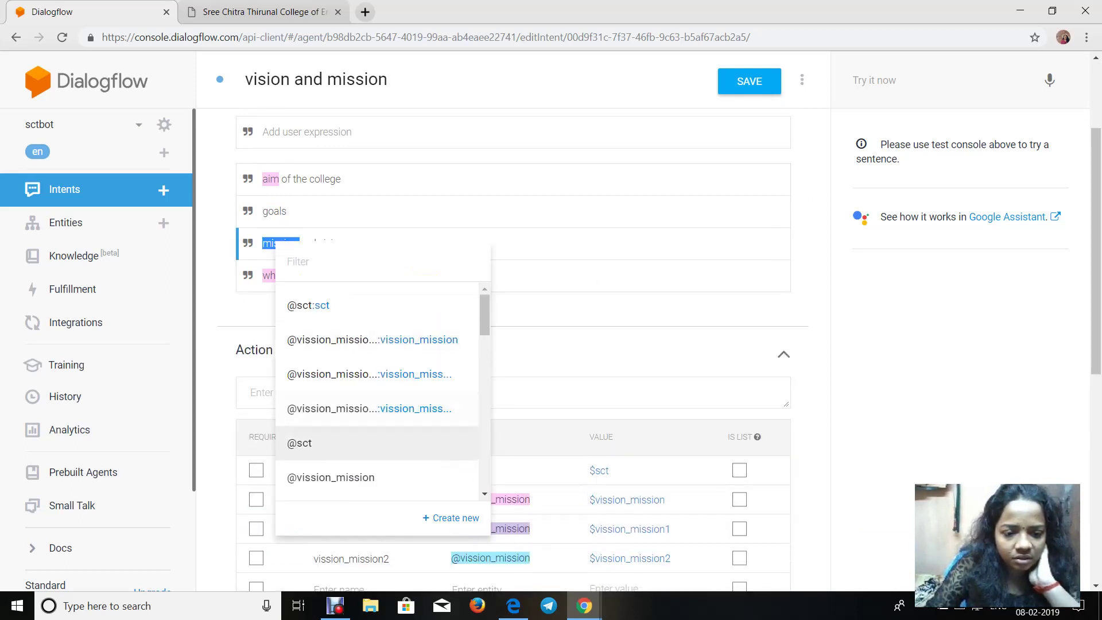
pyautogui.click(331, 477)
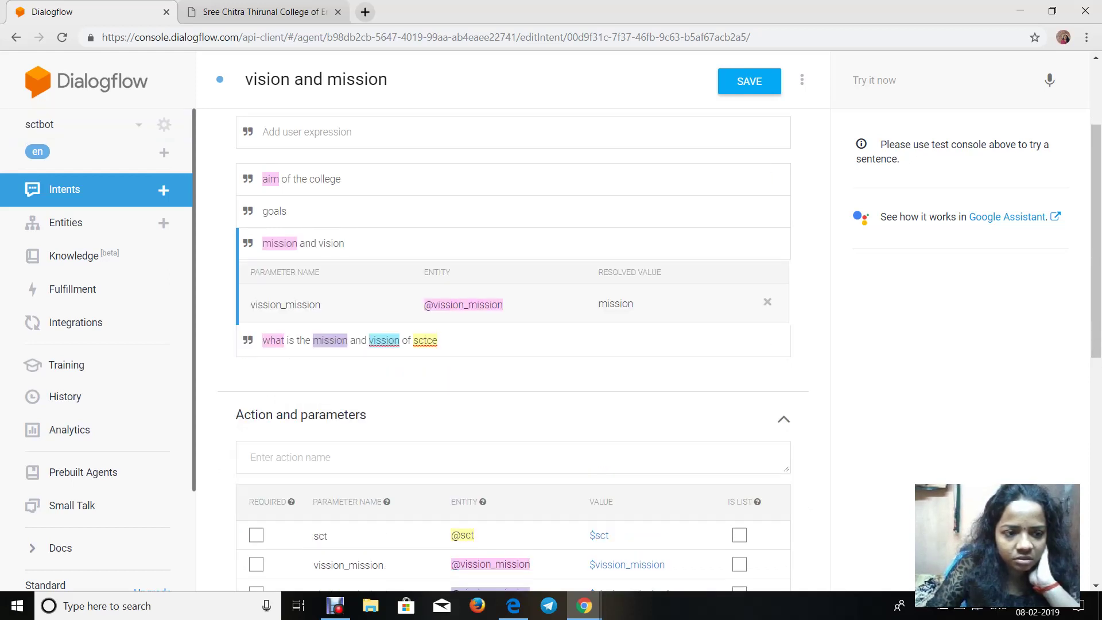
pyautogui.click(82, 227)
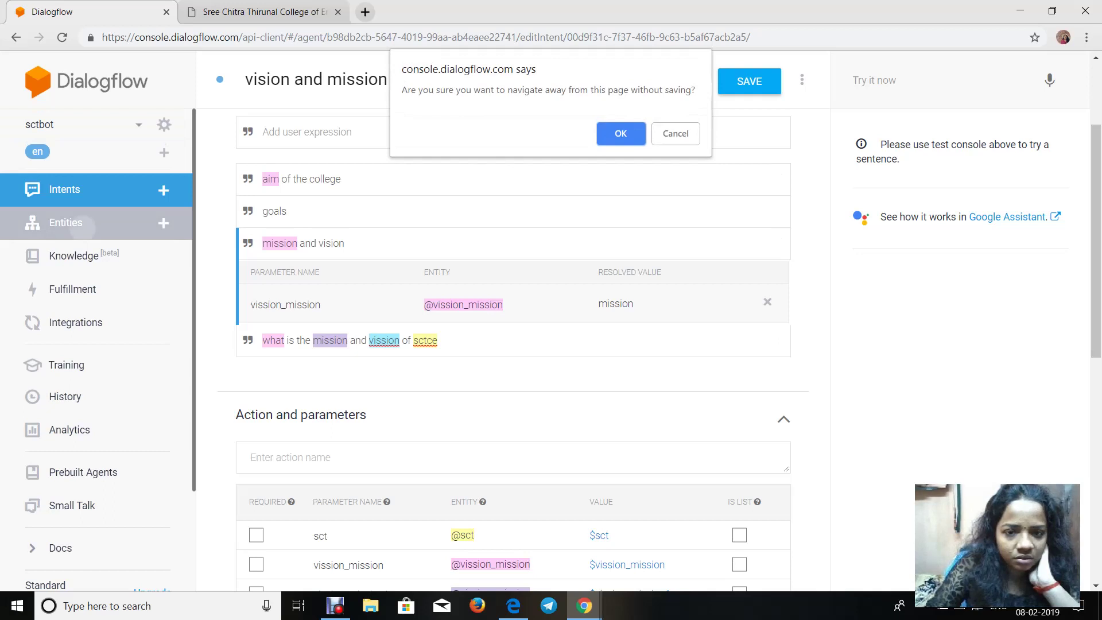
pyautogui.press('Escape')
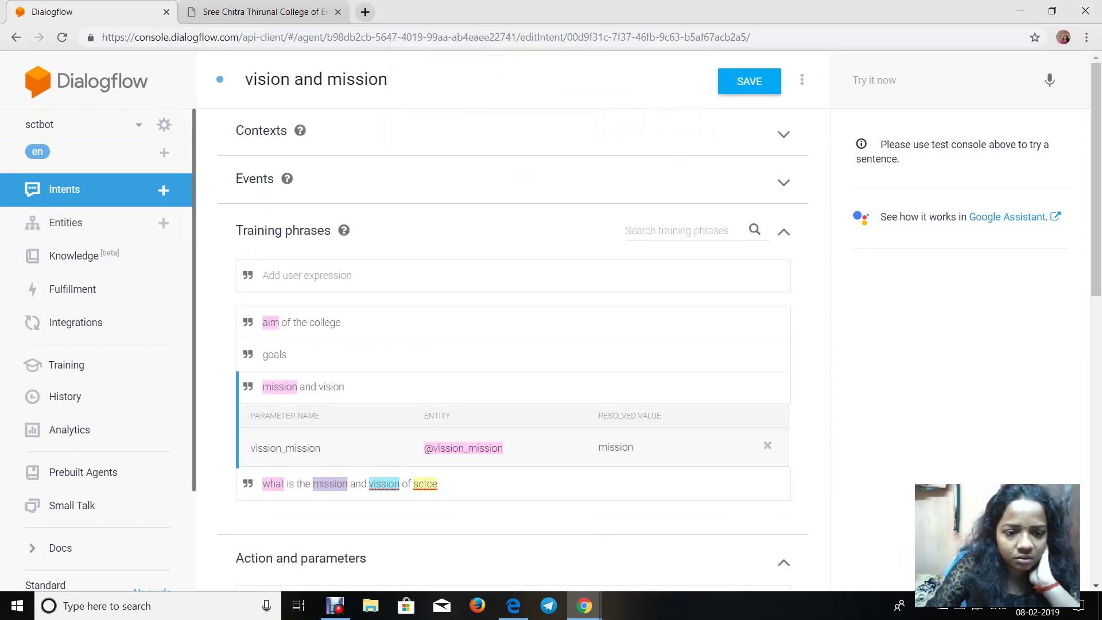
pyautogui.click(750, 81)
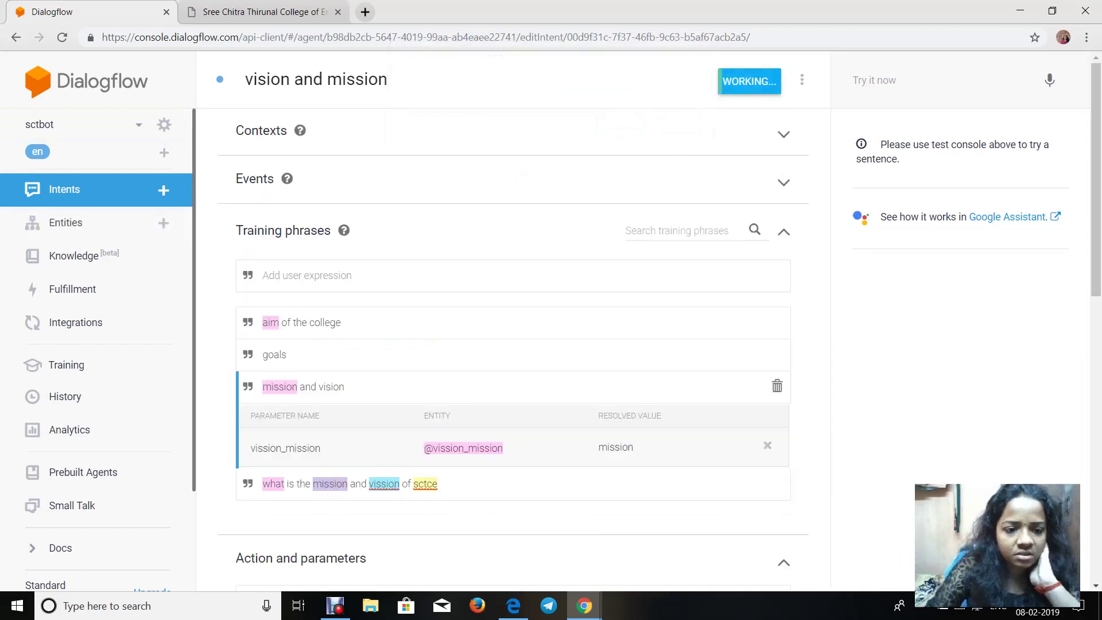
pyautogui.doubleClick(274, 354)
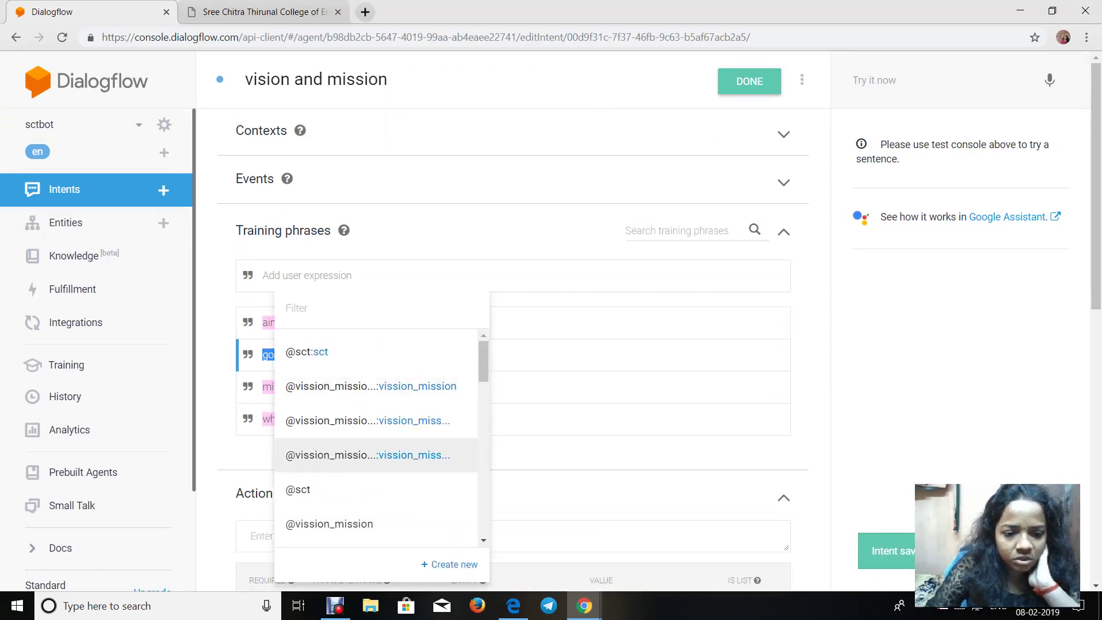
pyautogui.click(329, 524)
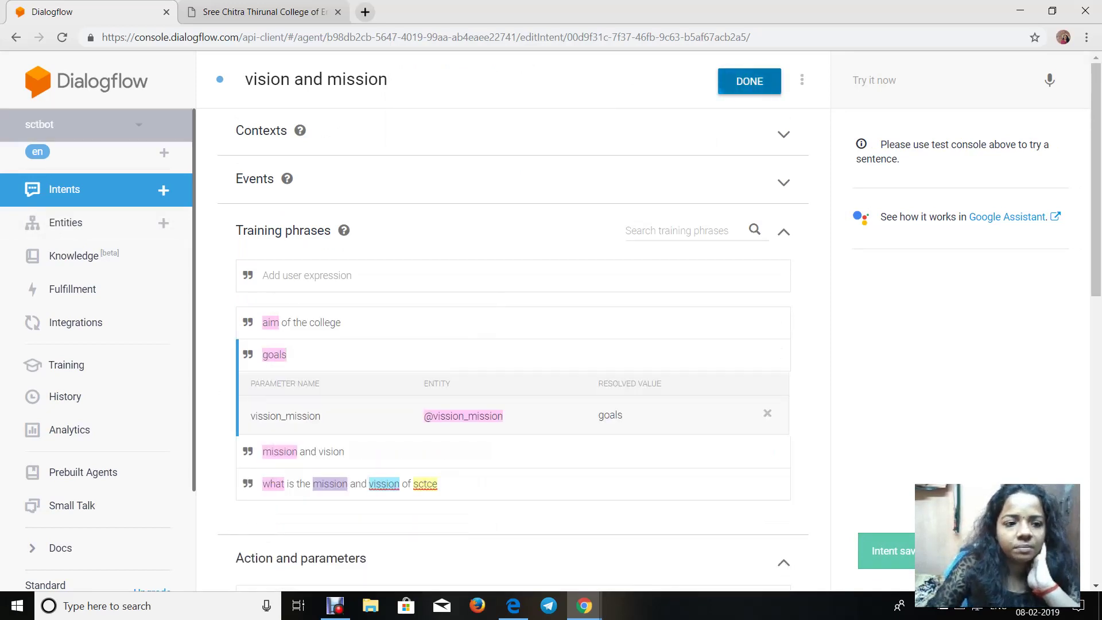
# Step: Try to rename the vission_mission entity to "vision_mission"
pyautogui.click(66, 223)
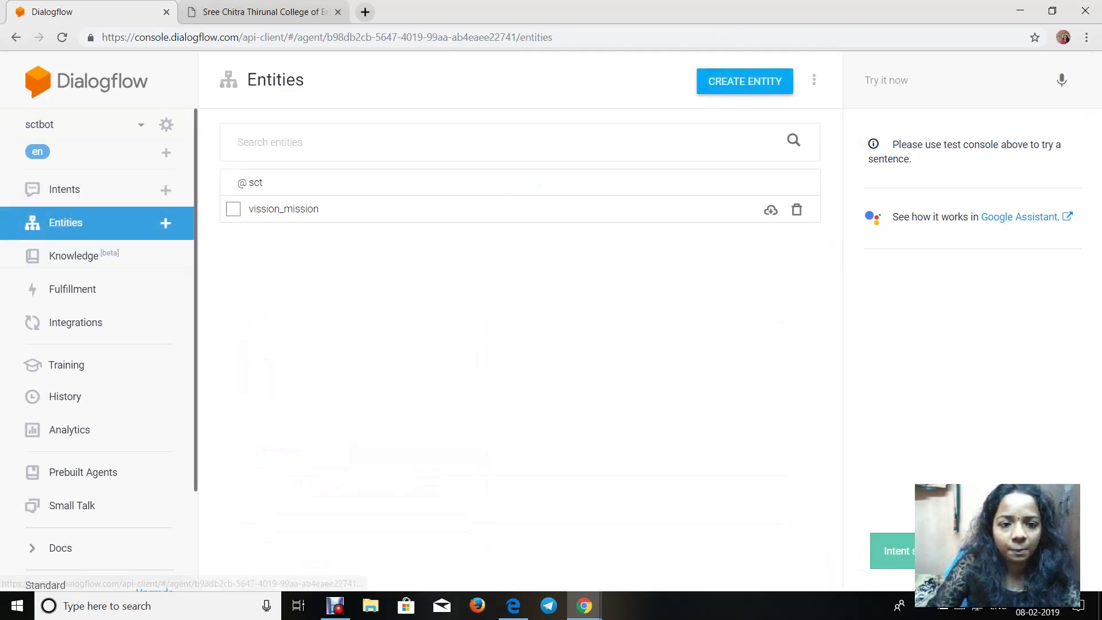
pyautogui.click(283, 209)
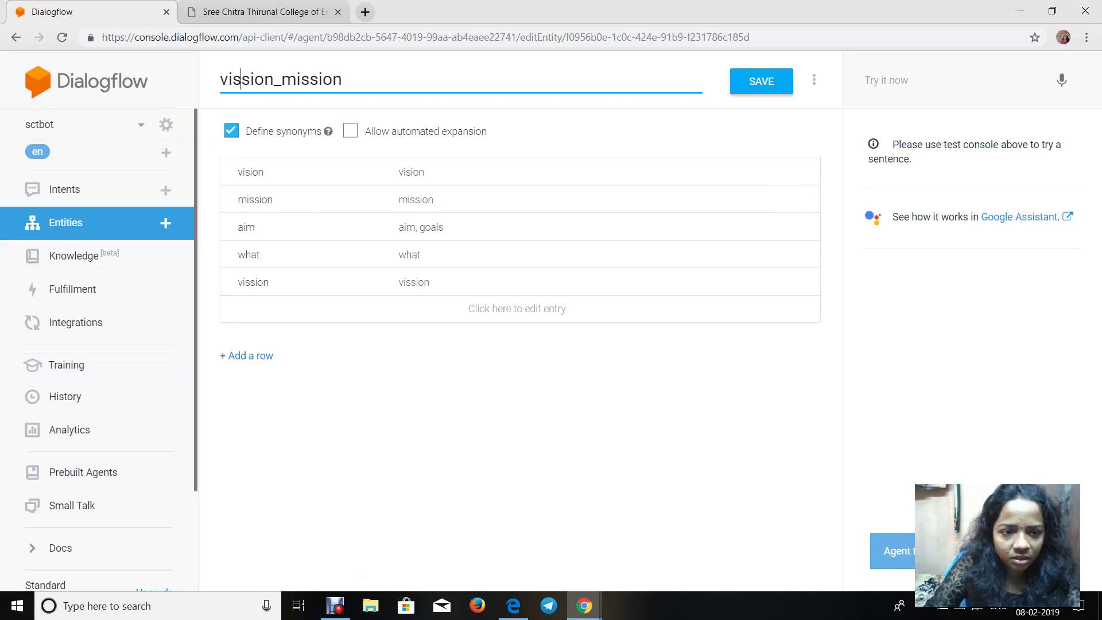
pyautogui.press('BackSpace')
pyautogui.press('Return')
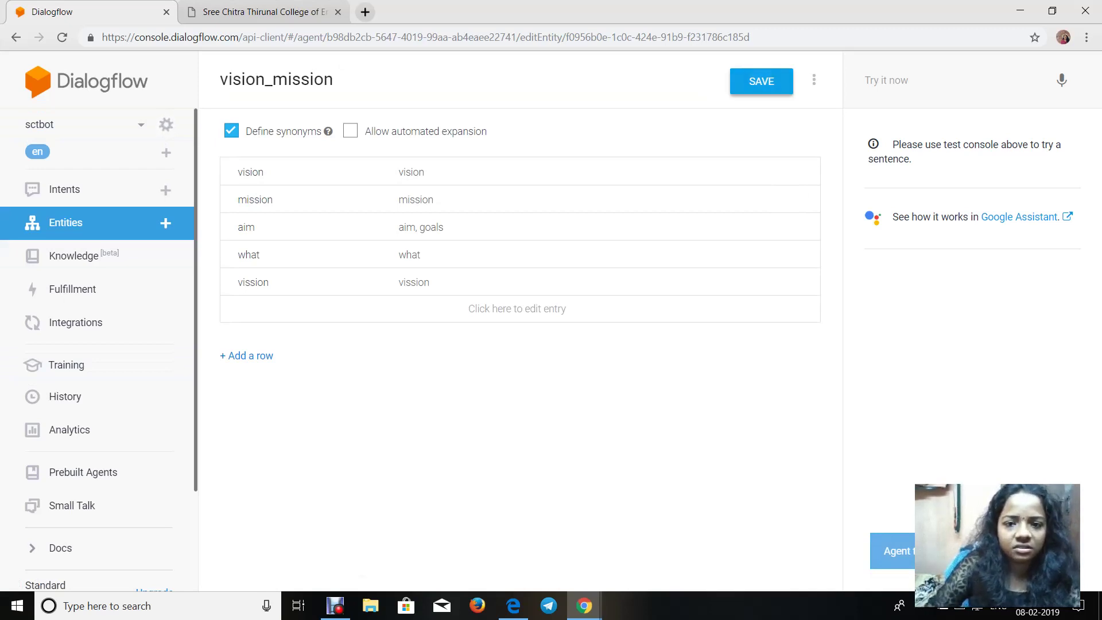
# Step: Reopen the vision and mission intent, review its training phrases and text response, and save it
pyautogui.click(64, 190)
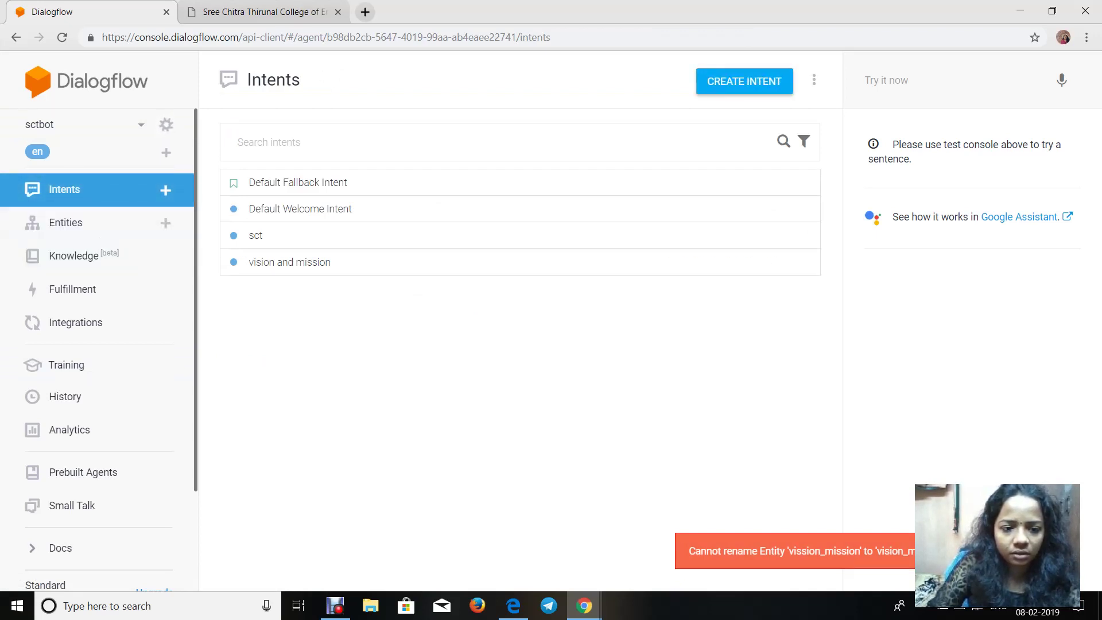
pyautogui.click(704, 262)
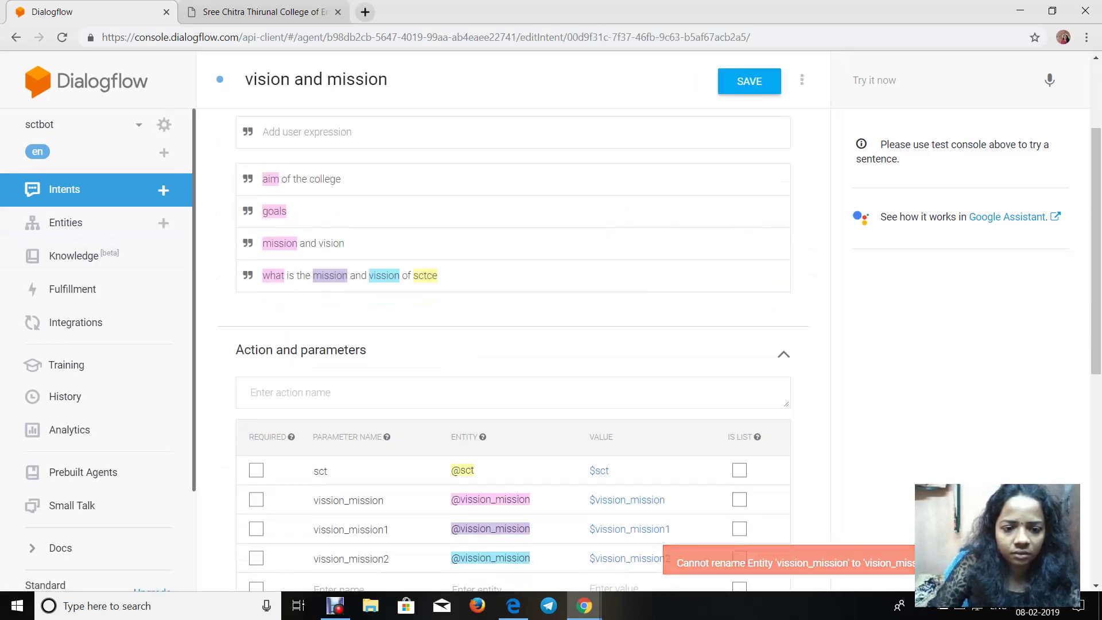
pyautogui.scroll(-8, 513, 344)
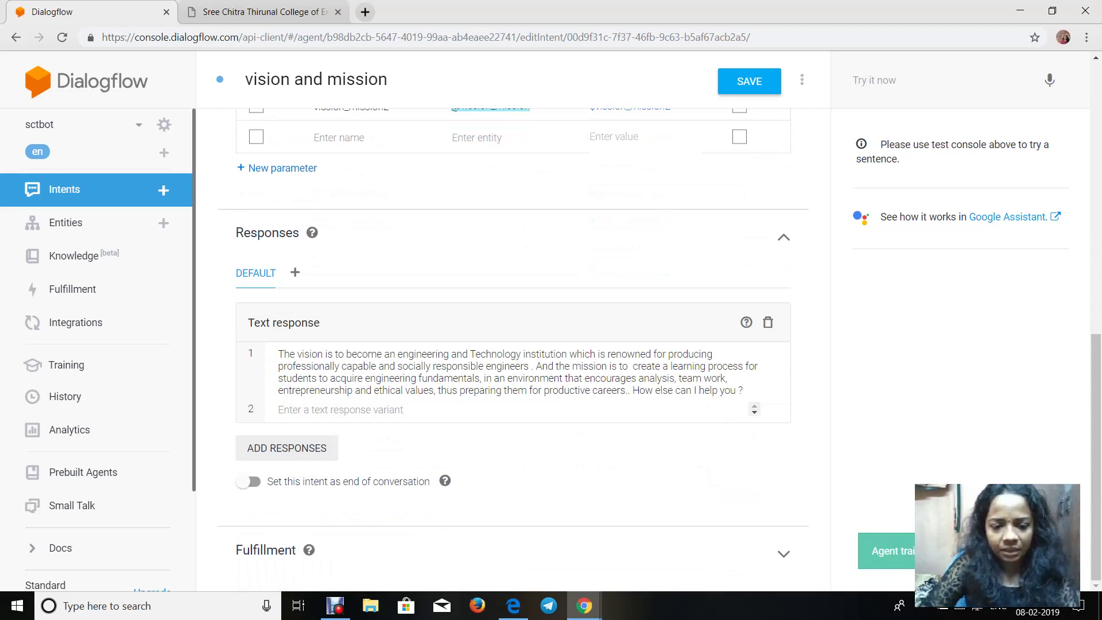
pyautogui.scroll(9, 514, 411)
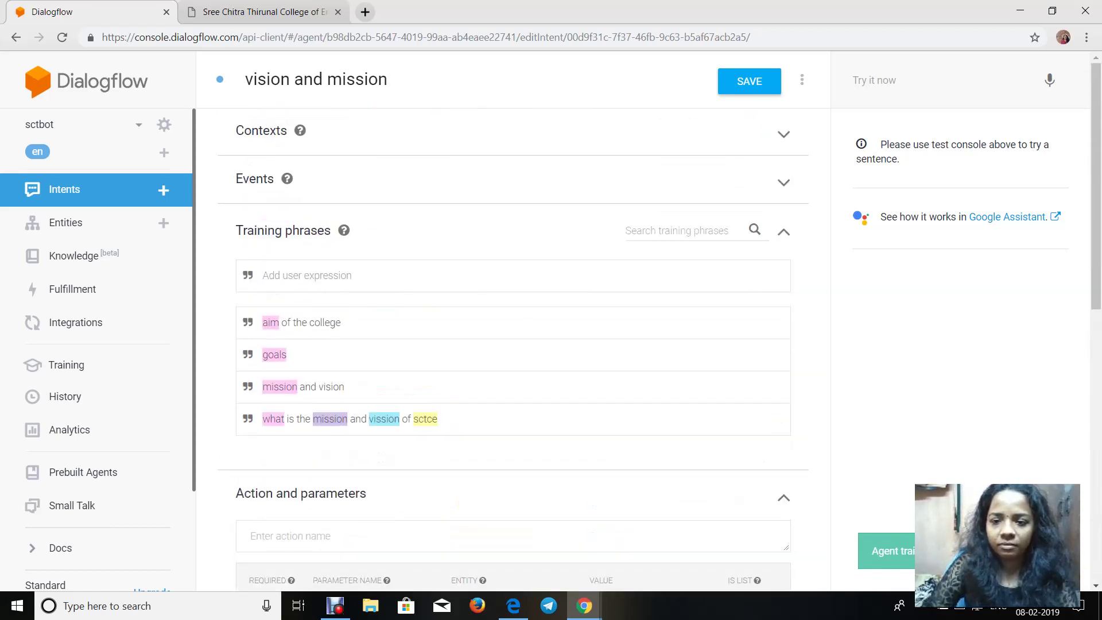
pyautogui.click(749, 80)
# Step: Enable Small Talk for the agent and look through its customization categories
pyautogui.scroll(-2, 86, 373)
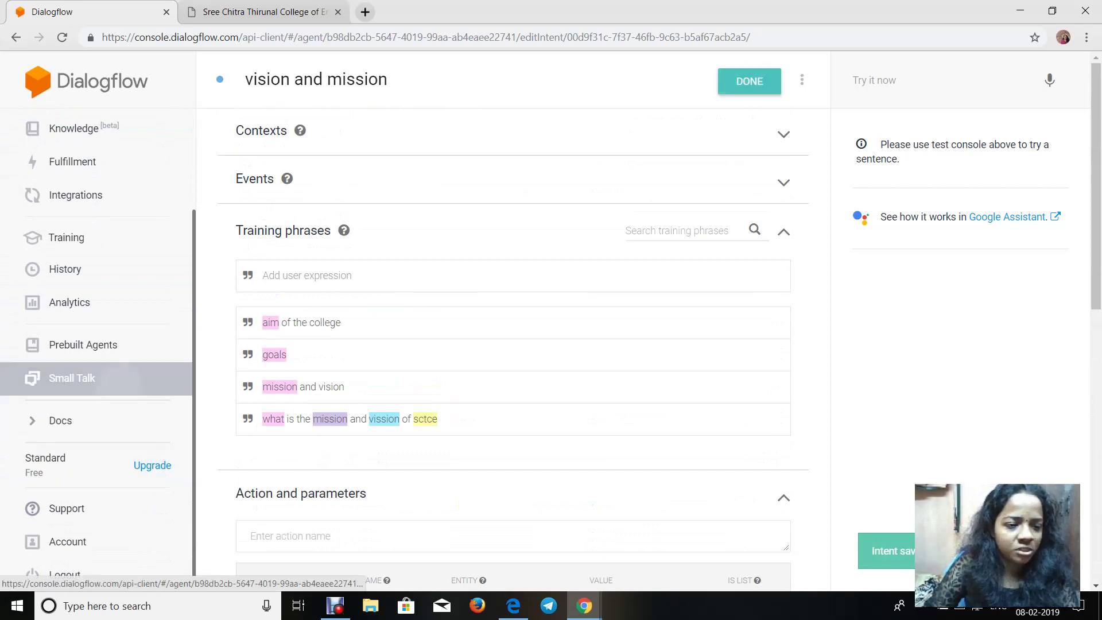
pyautogui.click(72, 377)
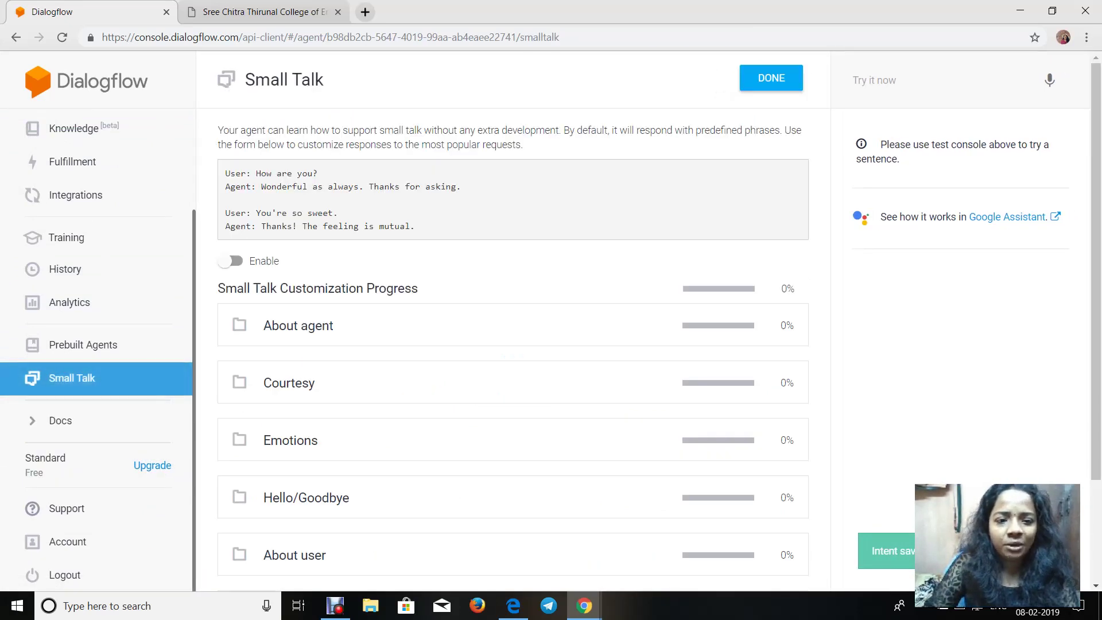
pyautogui.click(231, 261)
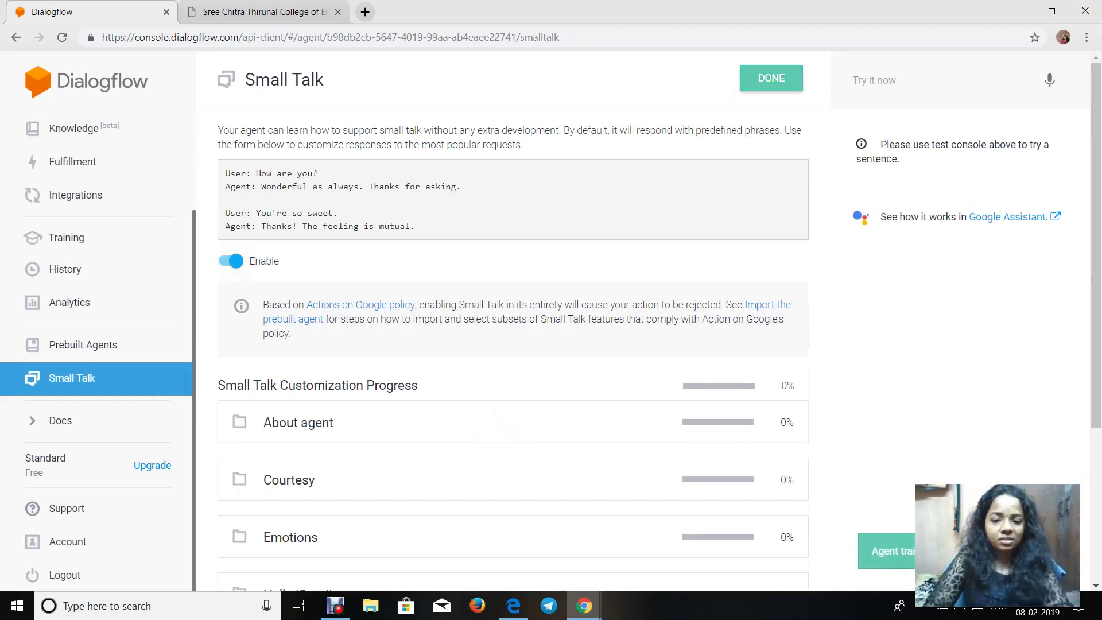
pyautogui.scroll(-4, 513, 344)
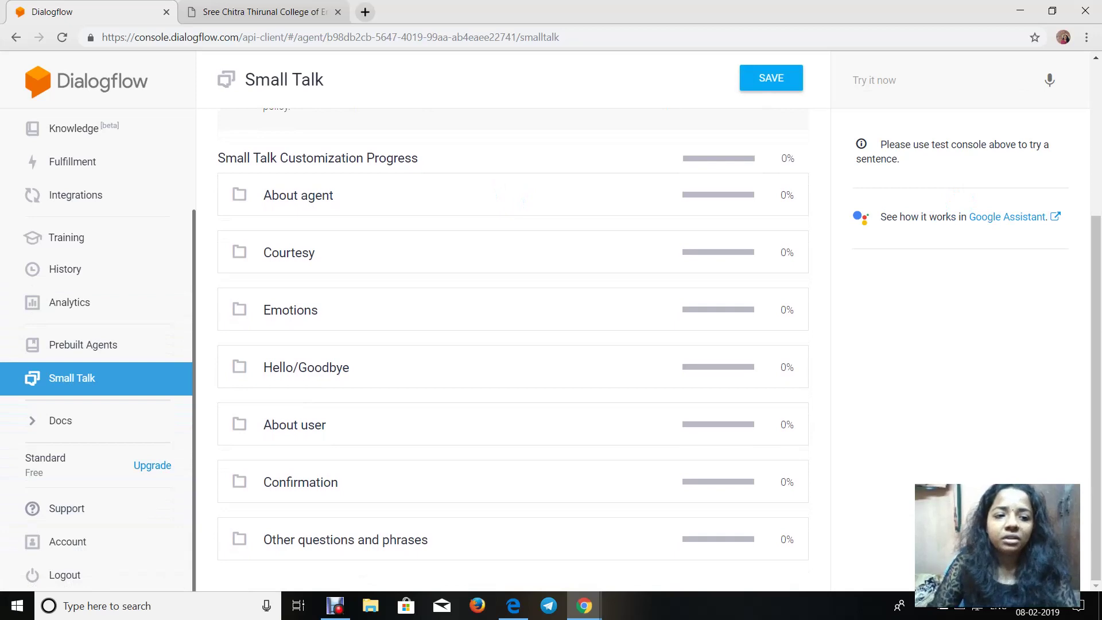
pyautogui.scroll(4, 513, 345)
pyautogui.scroll(2, 98, 287)
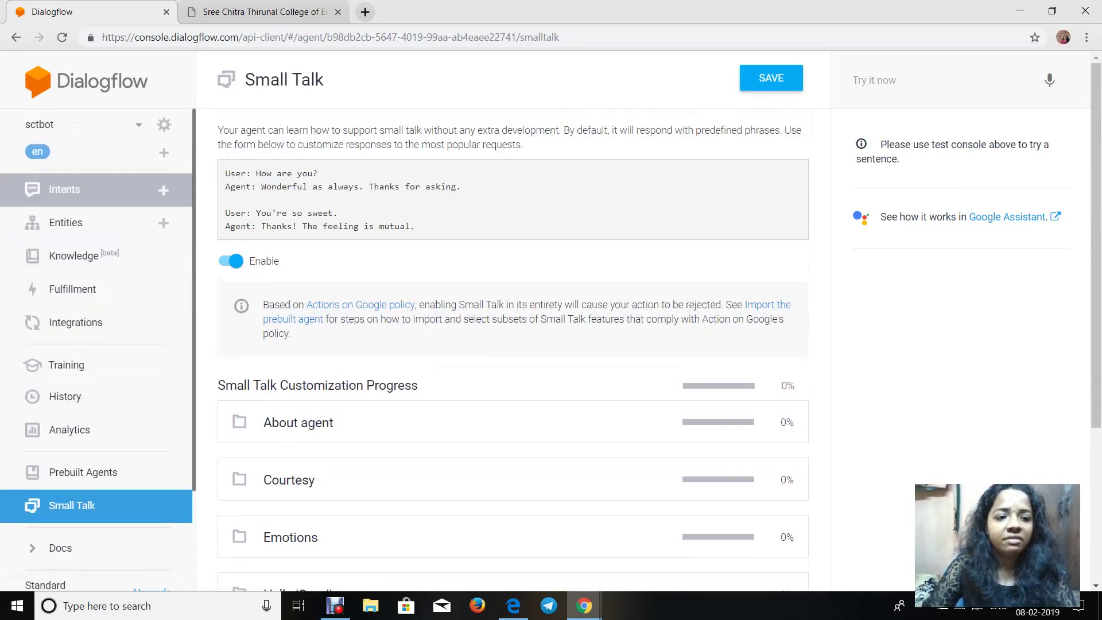
# Step: Return to the vision and mission intent and test the agent with the message "hi"
pyautogui.click(64, 190)
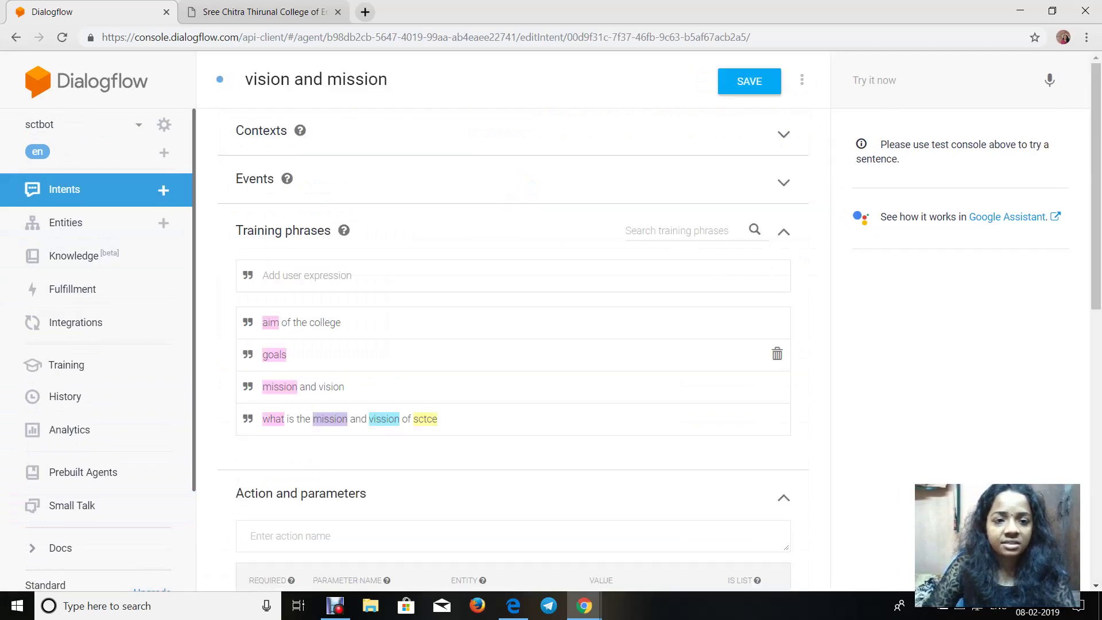
pyautogui.scroll(-9, 513, 345)
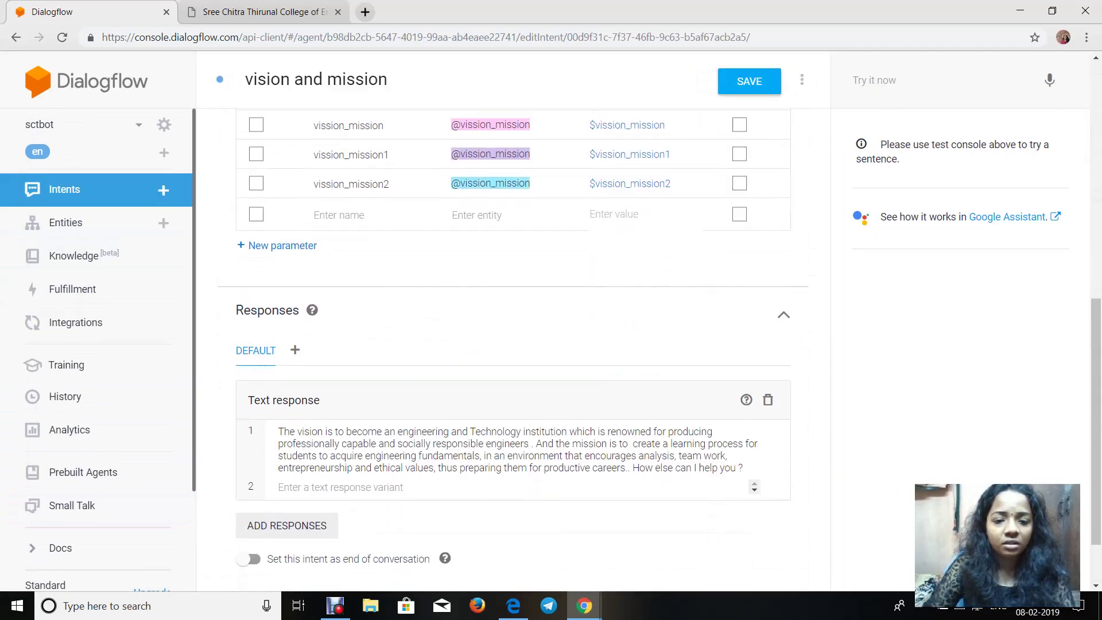
pyautogui.scroll(-1, 513, 373)
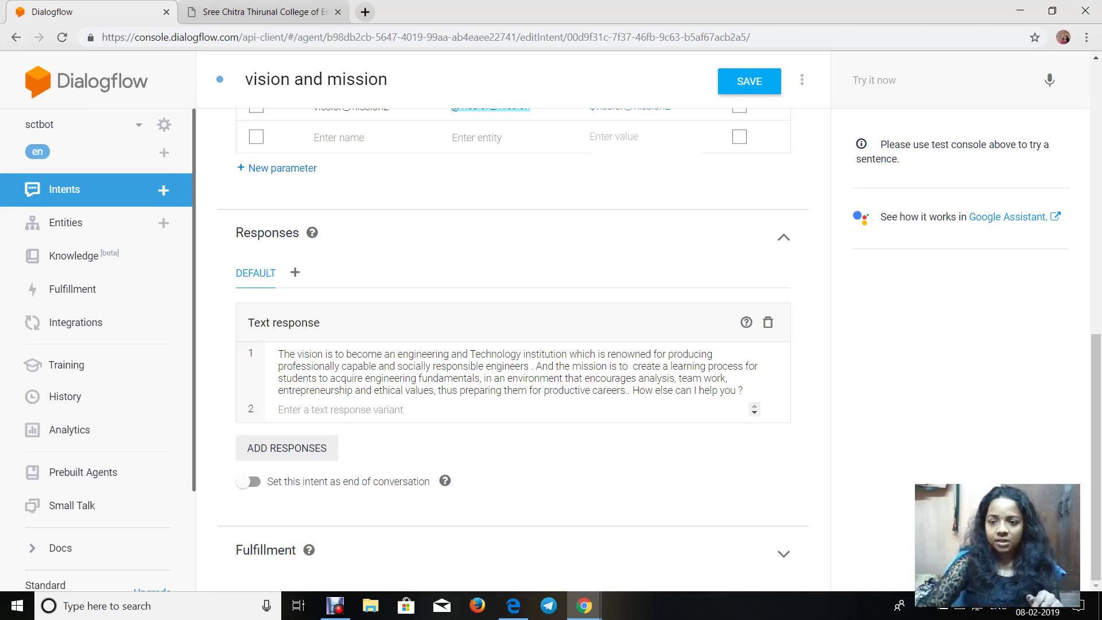
pyautogui.click(884, 80)
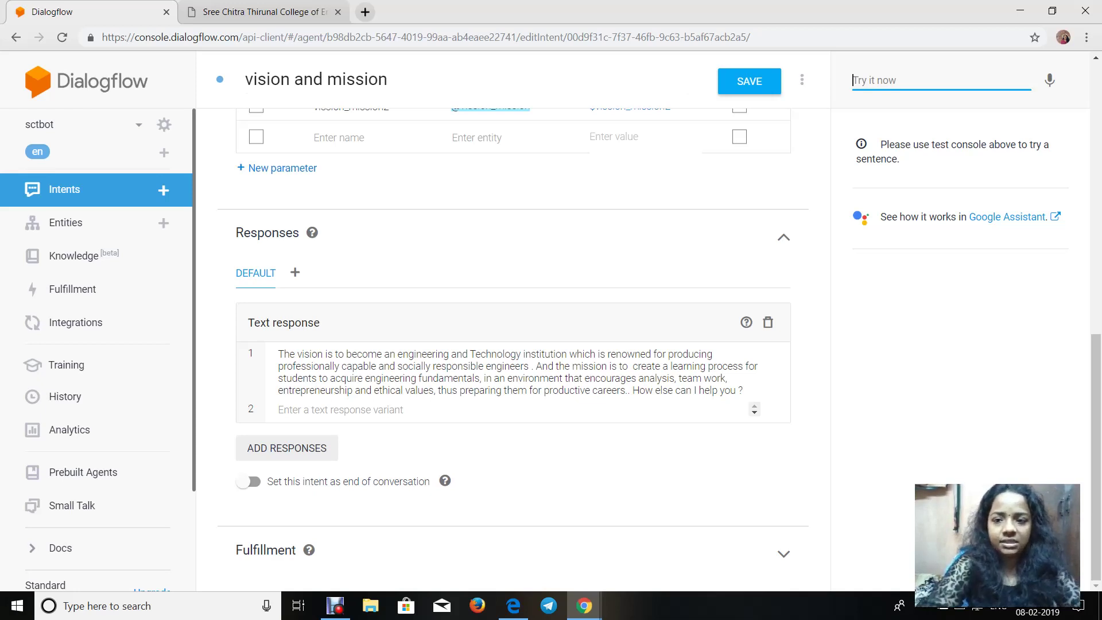
pyautogui.write('hi')
pyautogui.press('Return')
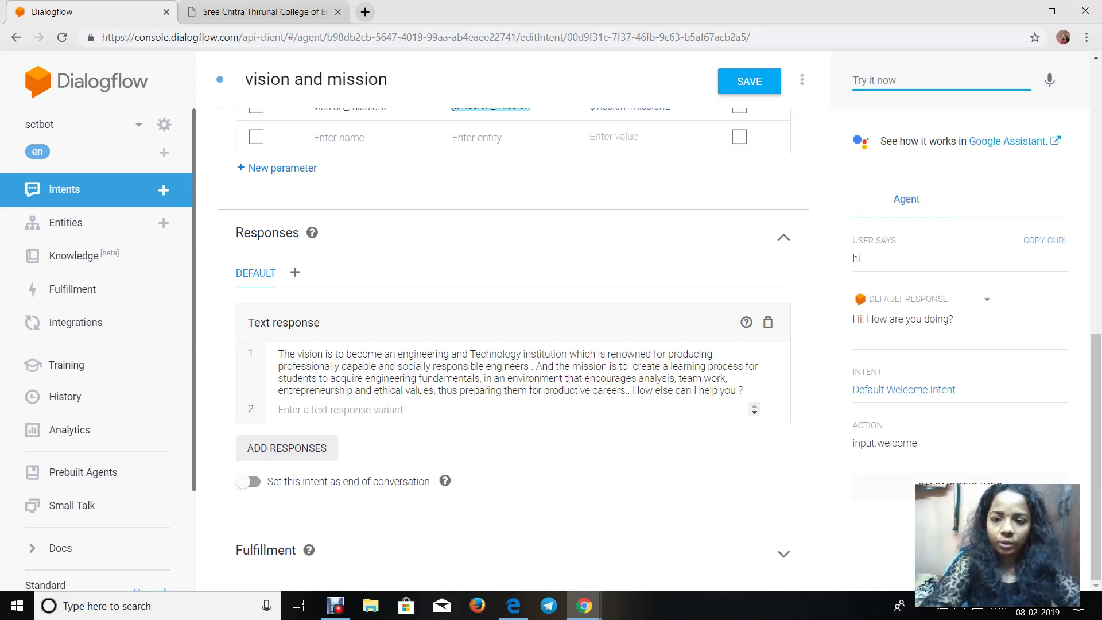
# Step: Test the agent's location answer with the question "where is sctce"
pyautogui.write('what')
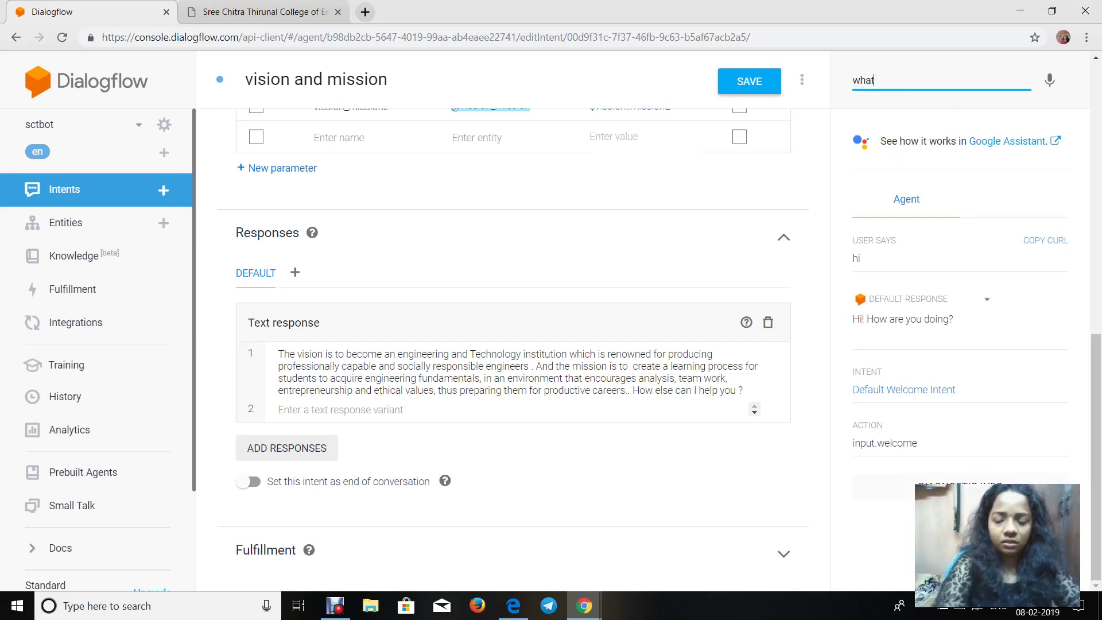
pyautogui.write('ere is sc')
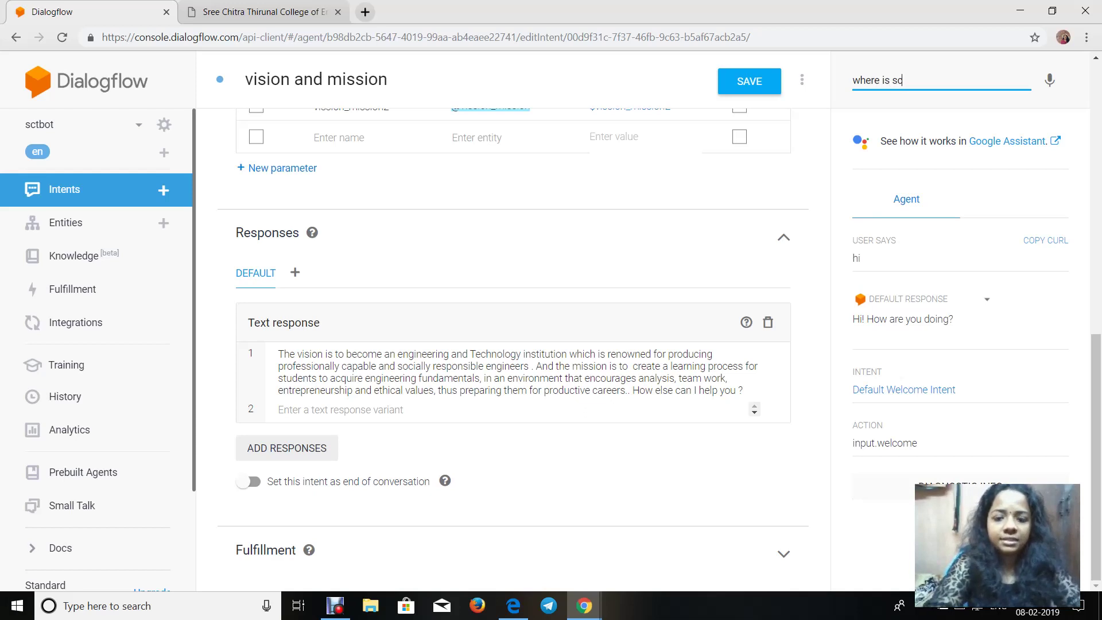
pyautogui.write('tce')
pyautogui.press('Return')
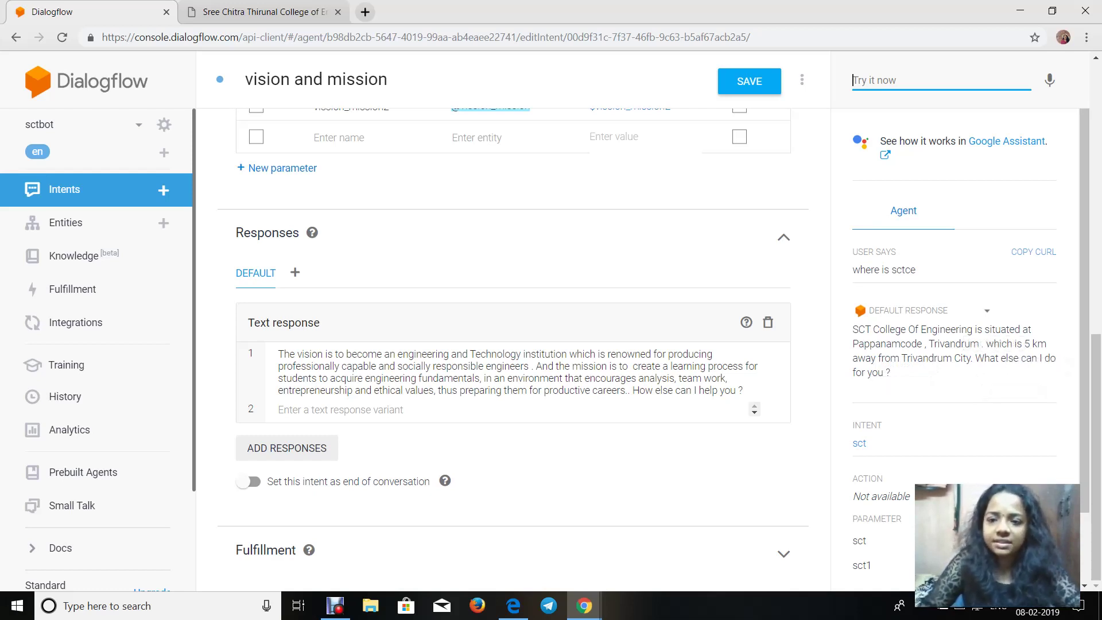
# Step: Test the agent with the question "what is the vision and mission"
pyautogui.write('what is the')
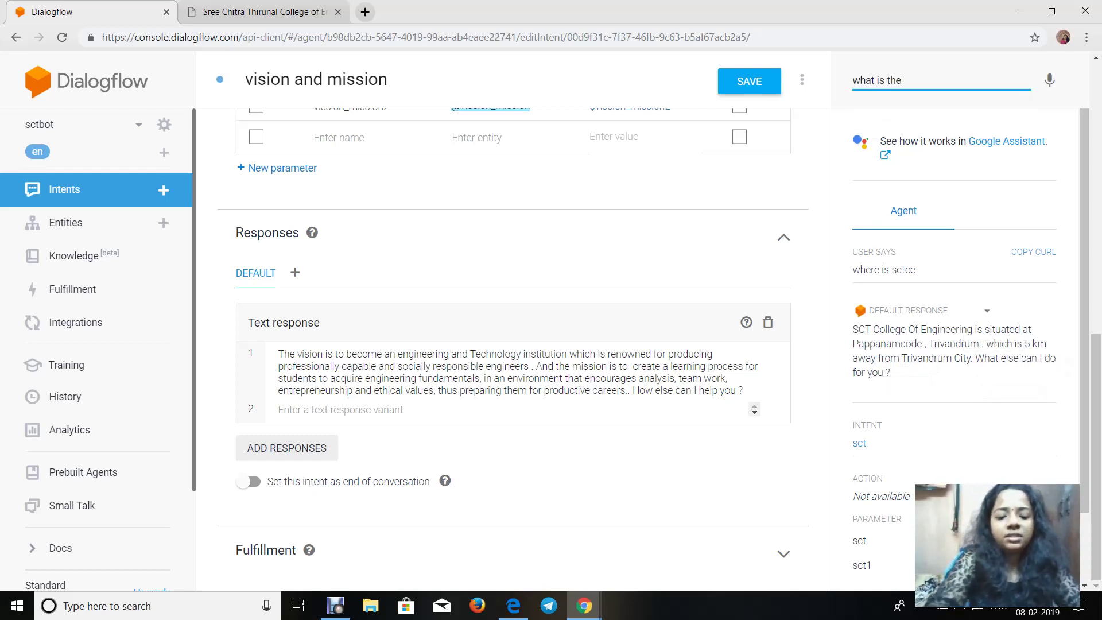
pyautogui.write(' vision and mission')
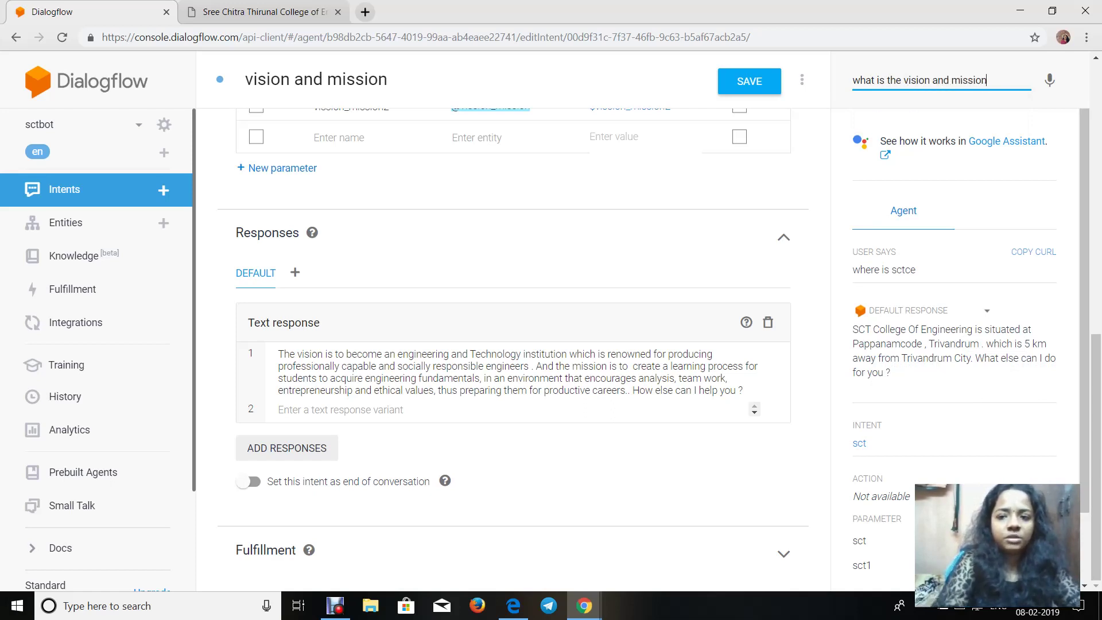
pyautogui.press('Return')
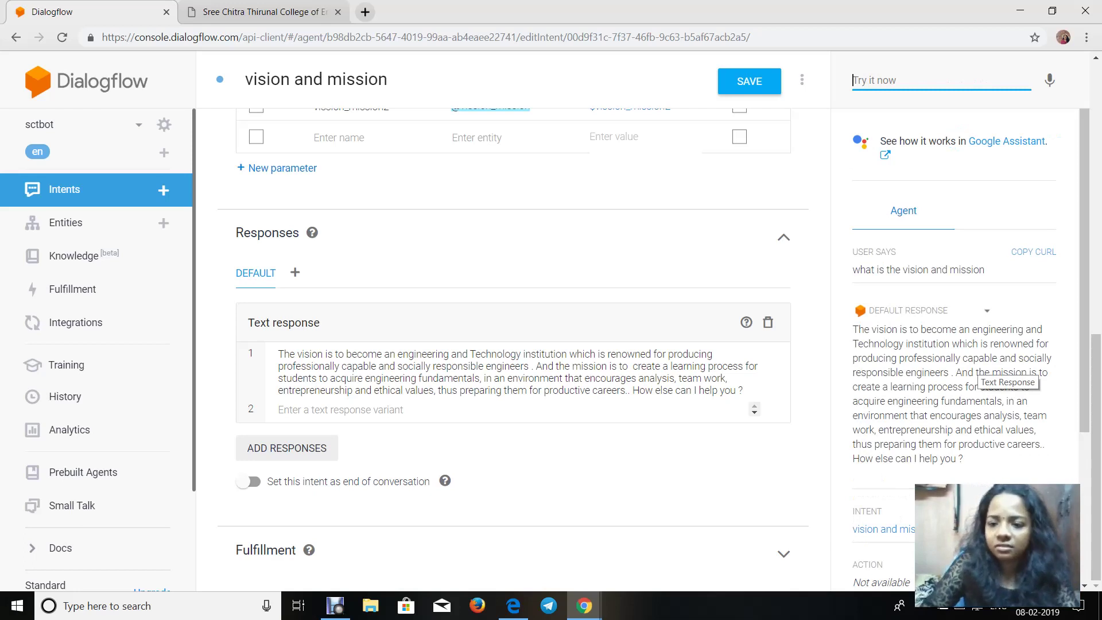
# Step: Open the agent in the Actions on Google simulator and close the Sree Chitra Thirunal College website
pyautogui.click(885, 155)
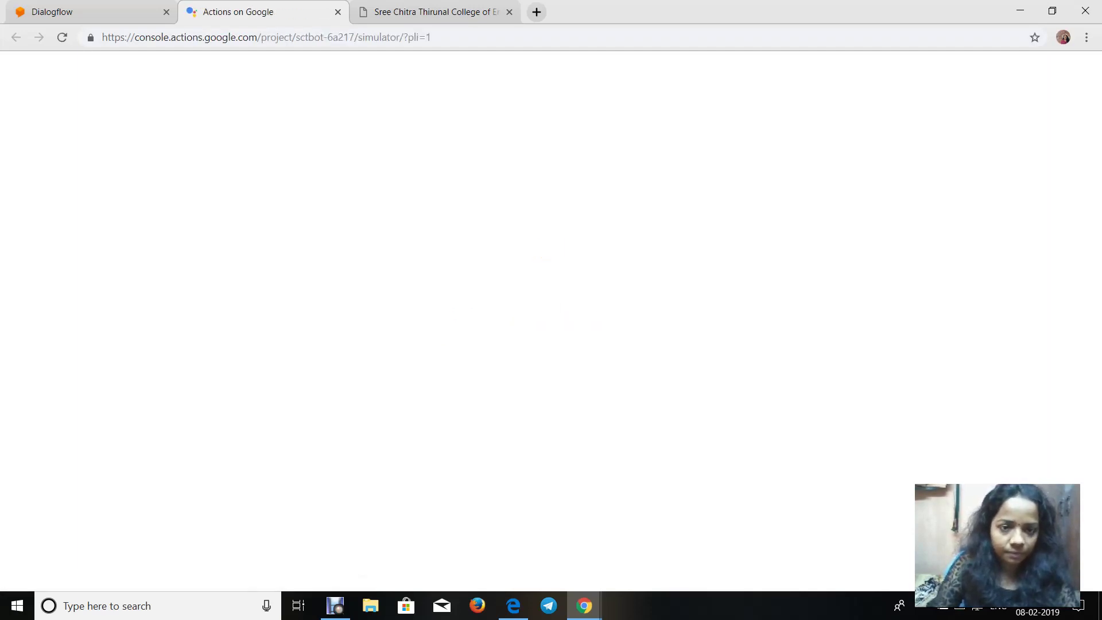
pyautogui.hotkey('ctrl', 'Tab')
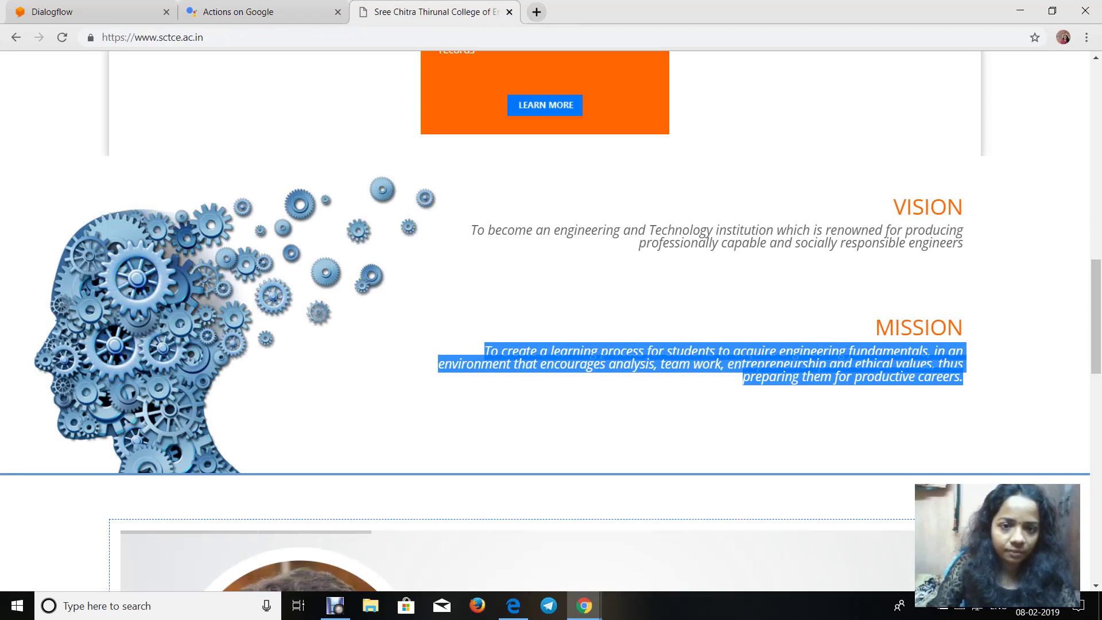
pyautogui.click(509, 12)
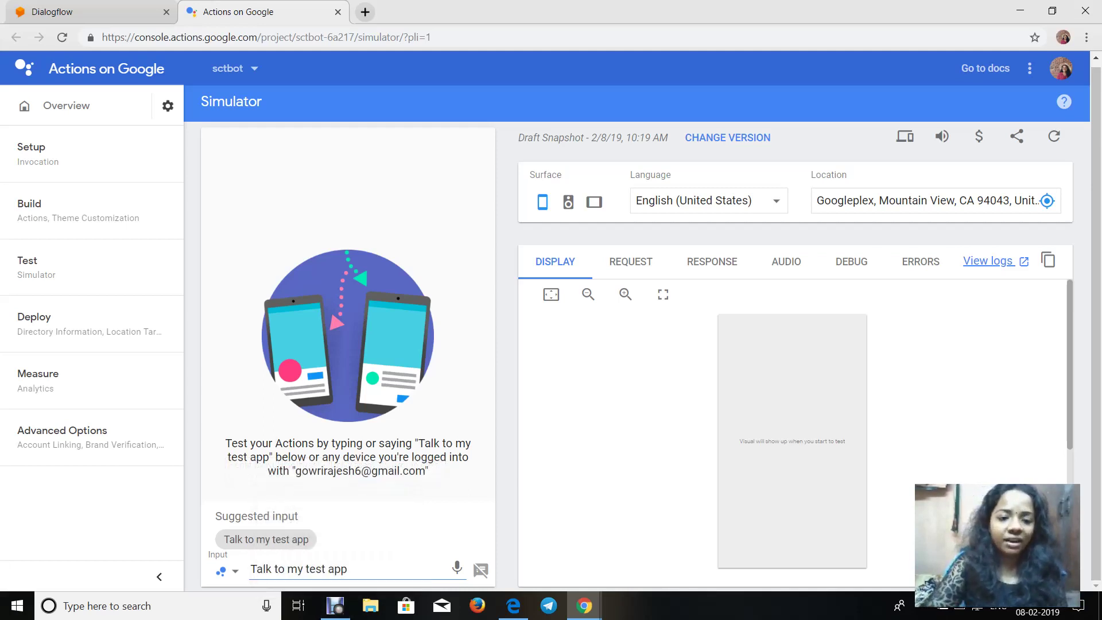
# Step: Start the simulator conversation with "Talk to my test app" and send the messages "i am good" and "sctce"
pyautogui.click(357, 569)
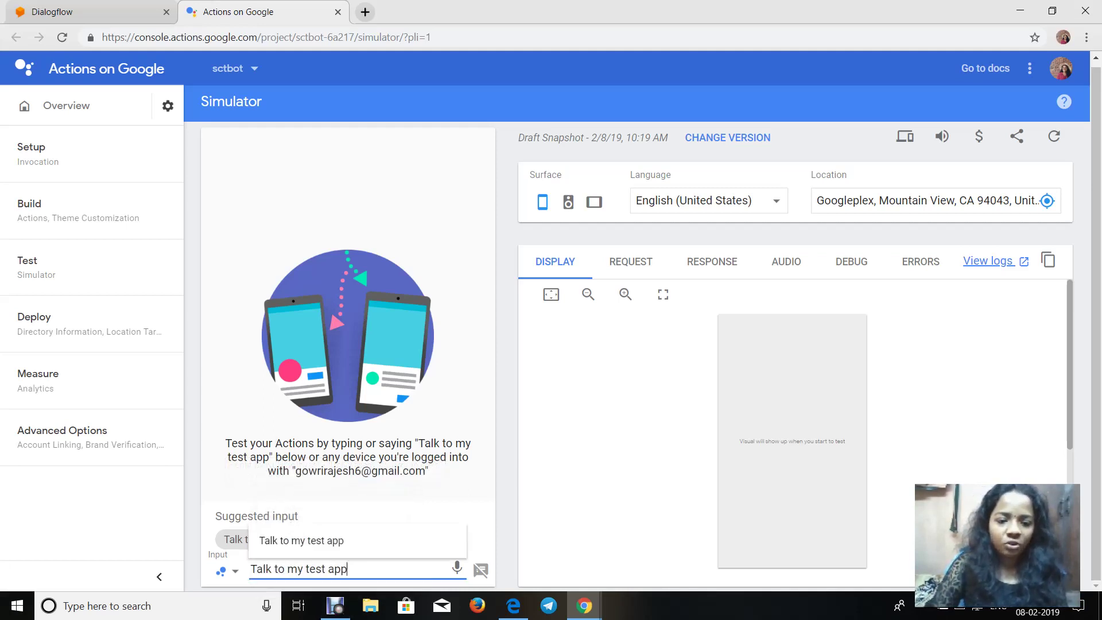
pyautogui.press('Return')
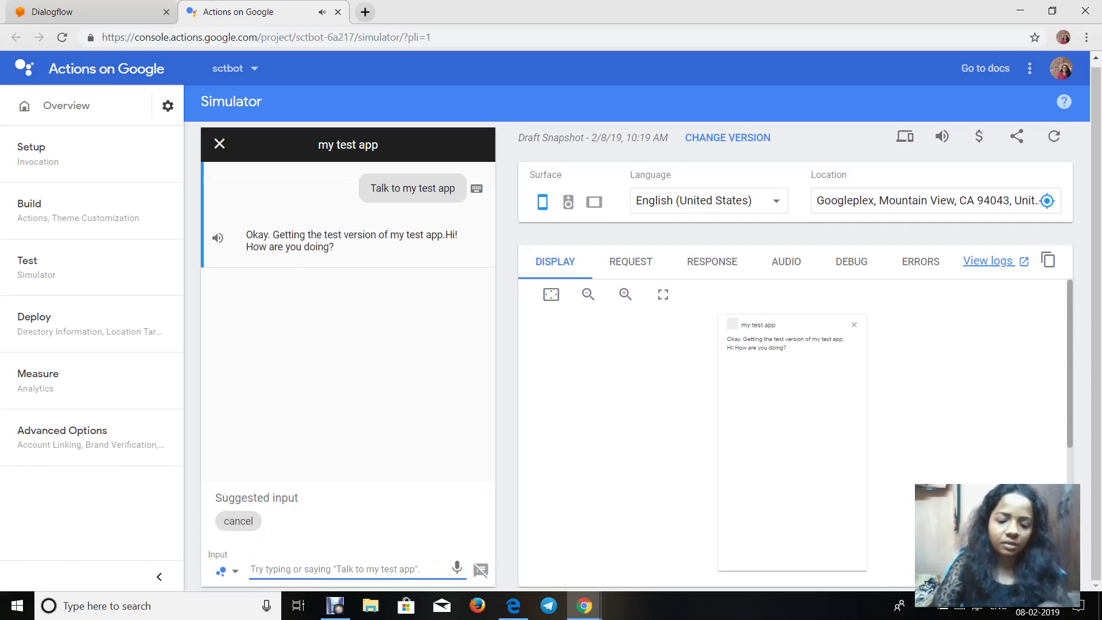
pyautogui.write('i am goo')
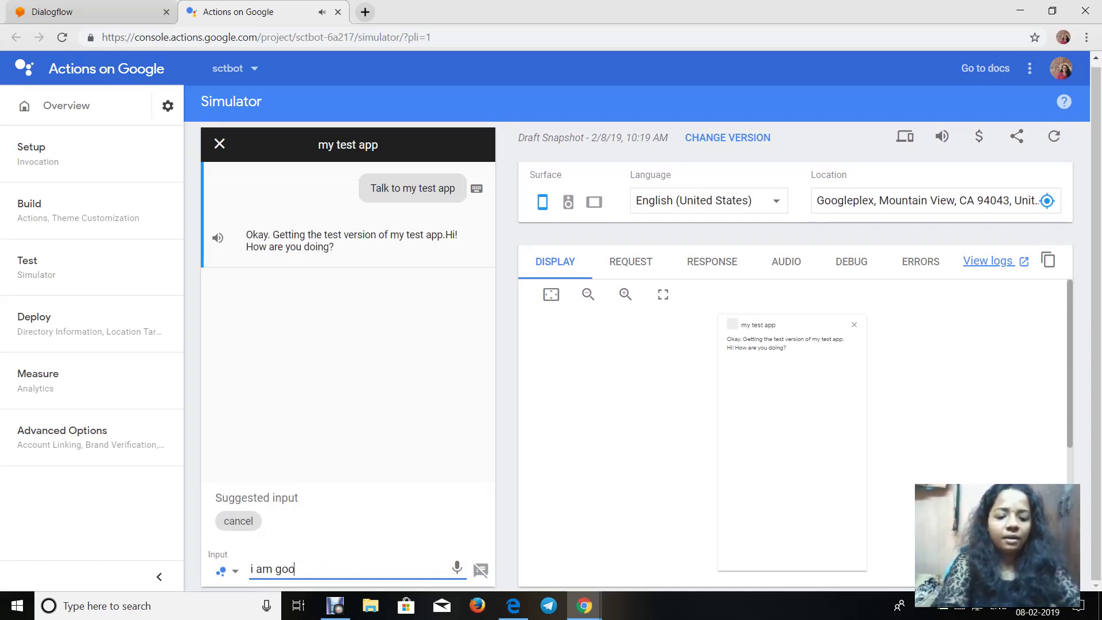
pyautogui.write('d')
pyautogui.press('Return')
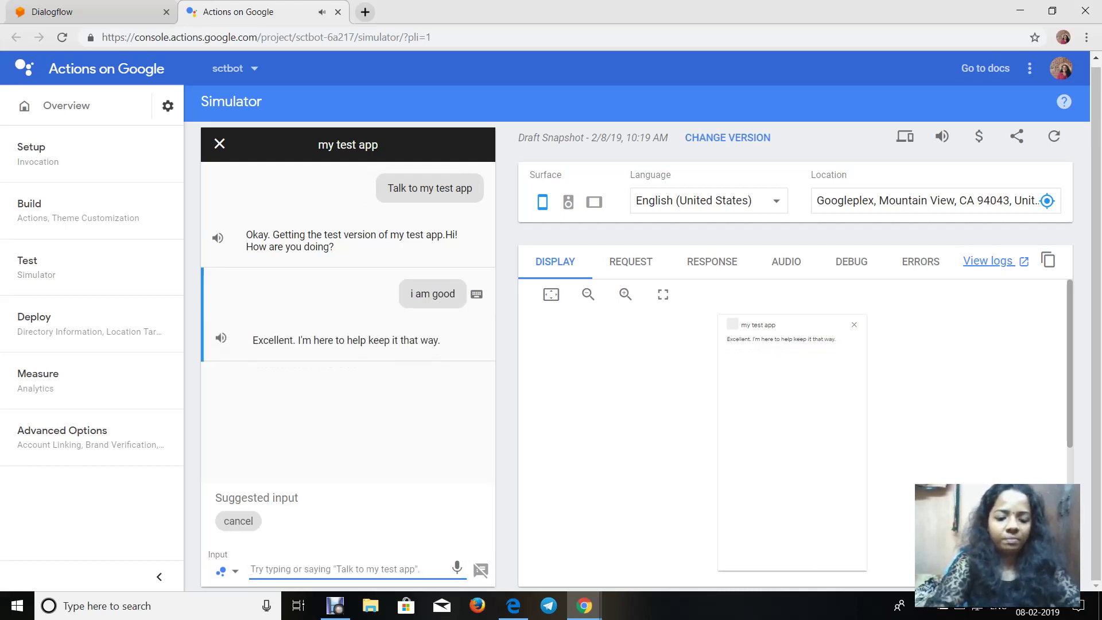
pyautogui.write('sctce')
pyautogui.press('Return')
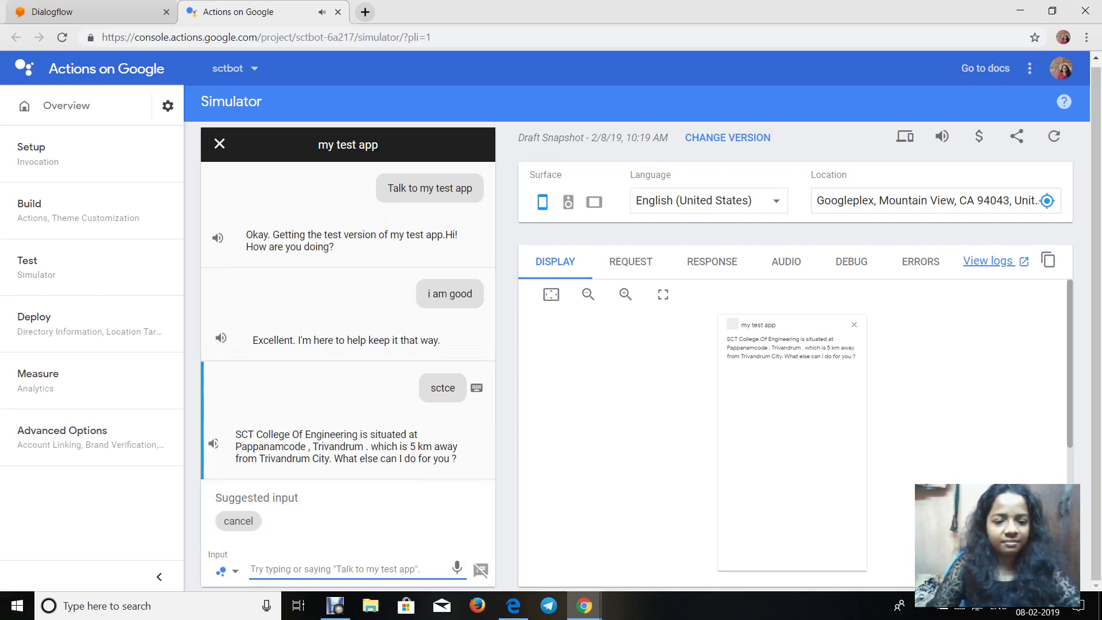
# Step: Ask the test app in the simulator "what is the vision and mission"
pyautogui.write('w')
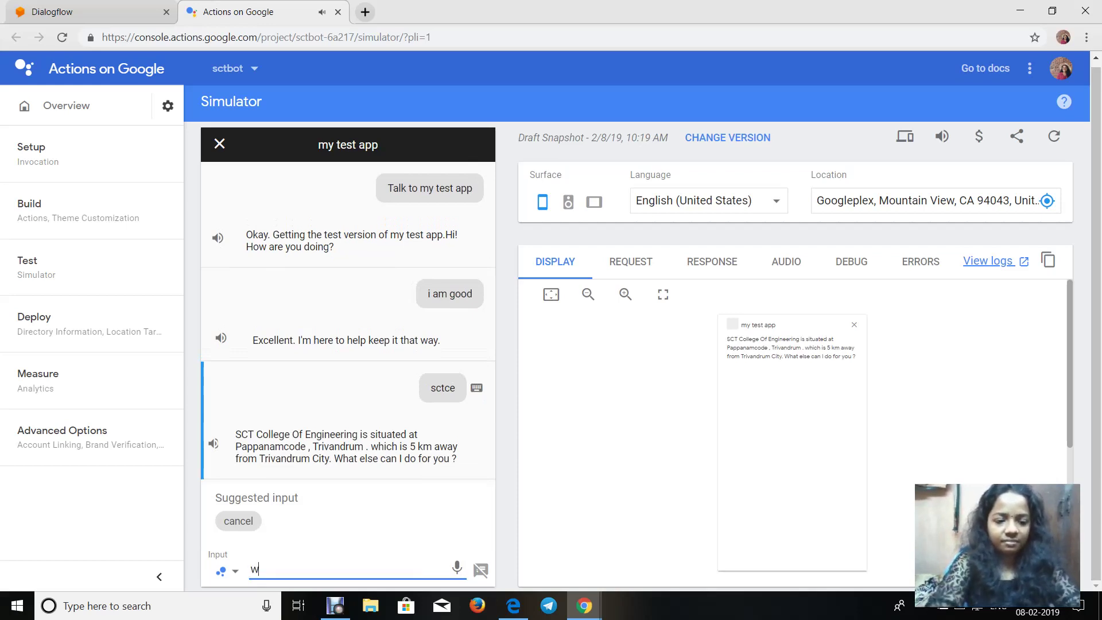
pyautogui.write('hat is th')
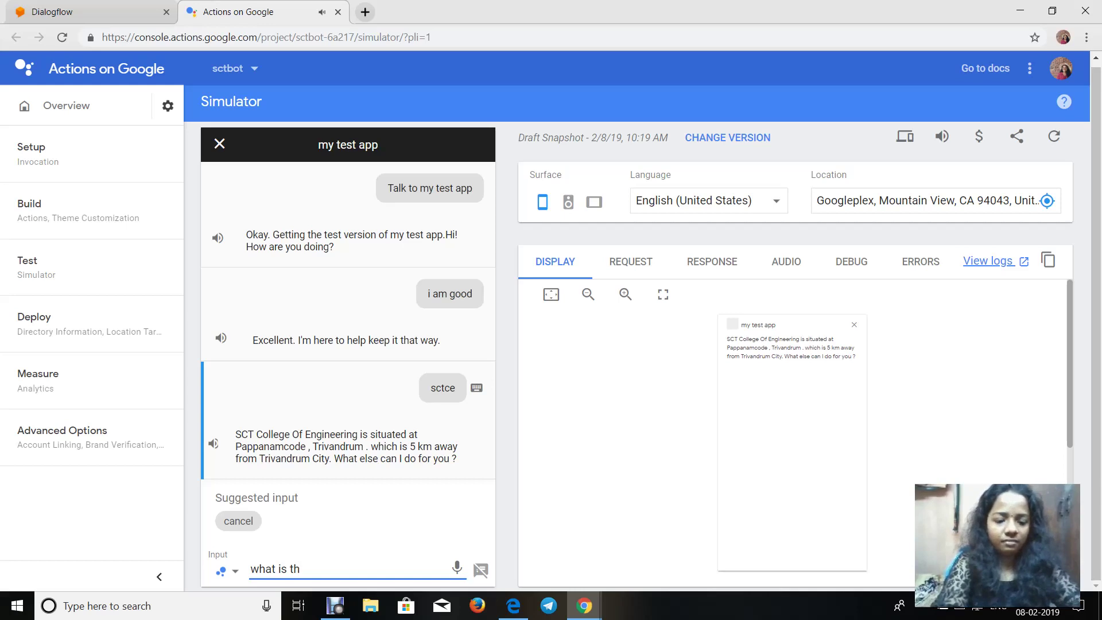
pyautogui.write('e visso')
pyautogui.press('BackSpace')
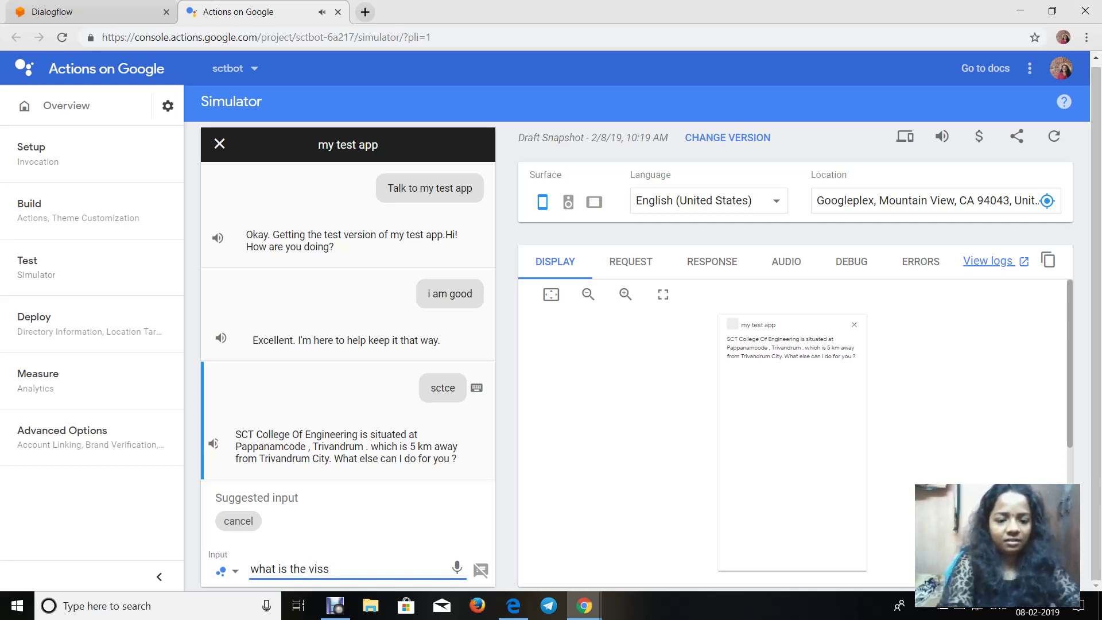
pyautogui.press('BackSpace')
pyautogui.write('iona')
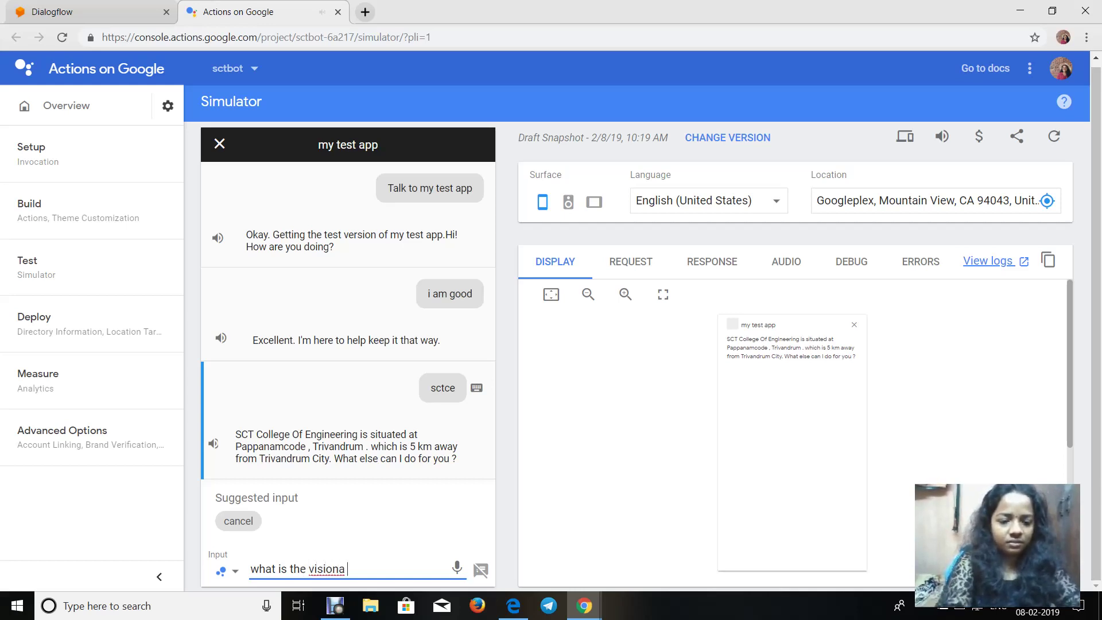
pyautogui.press('BackSpace')
pyautogui.press('BackSpace')
pyautogui.write('and mission')
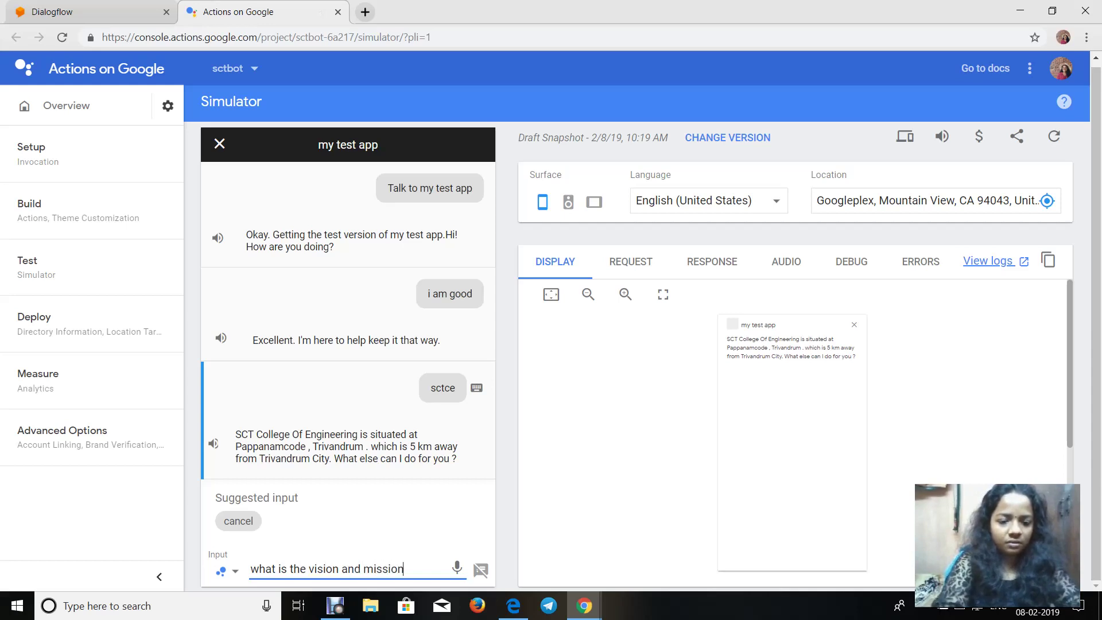
pyautogui.press('Return')
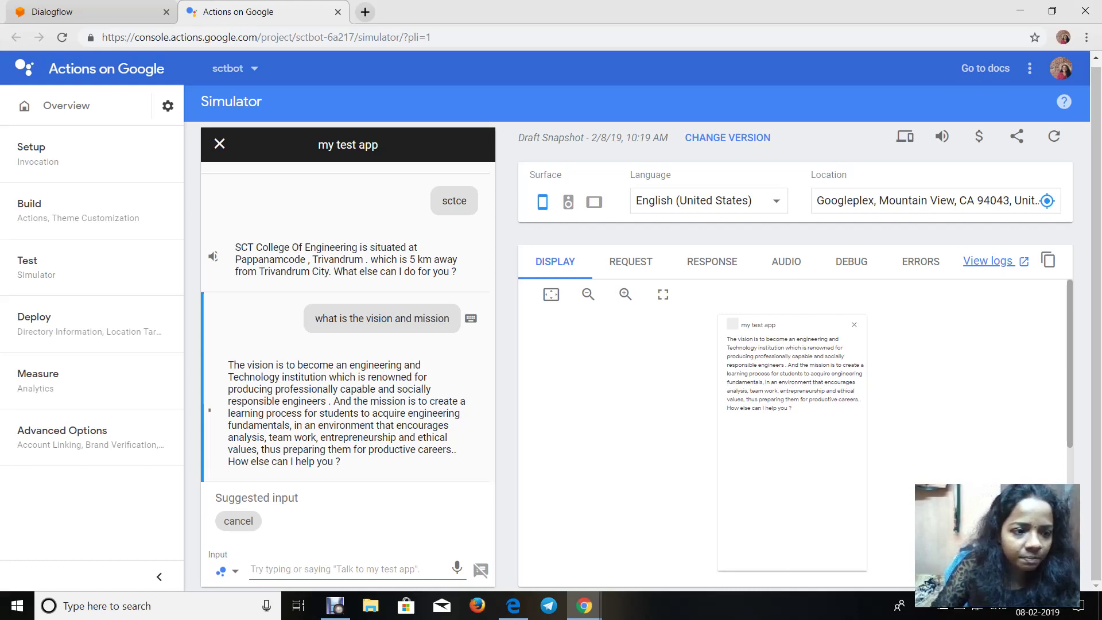
pyautogui.click(168, 106)
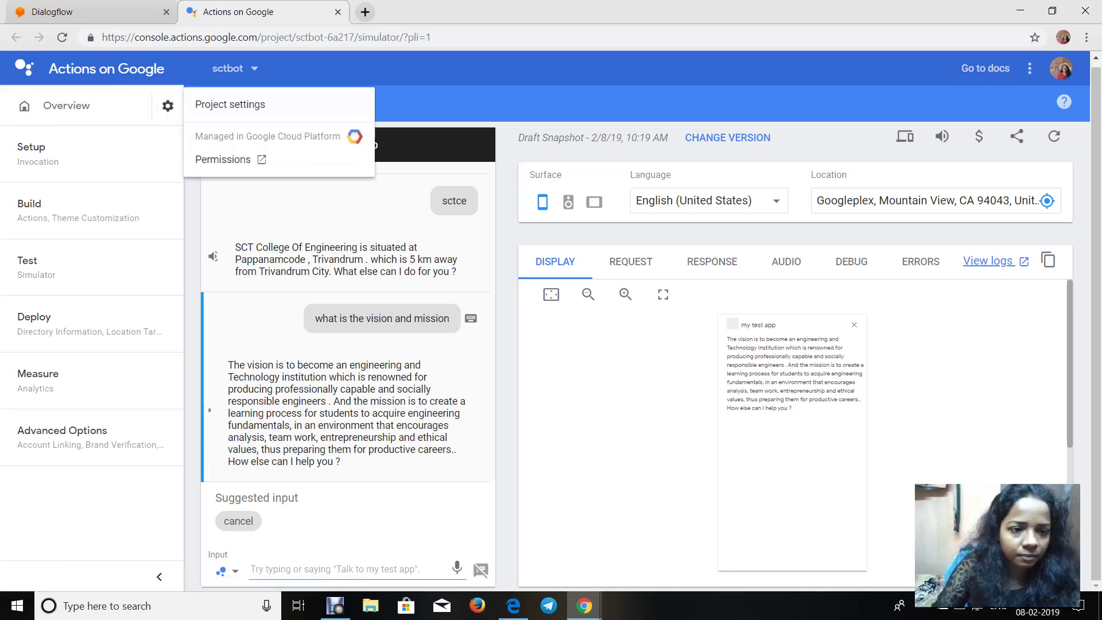
pyautogui.click(90, 338)
pyautogui.click(90, 339)
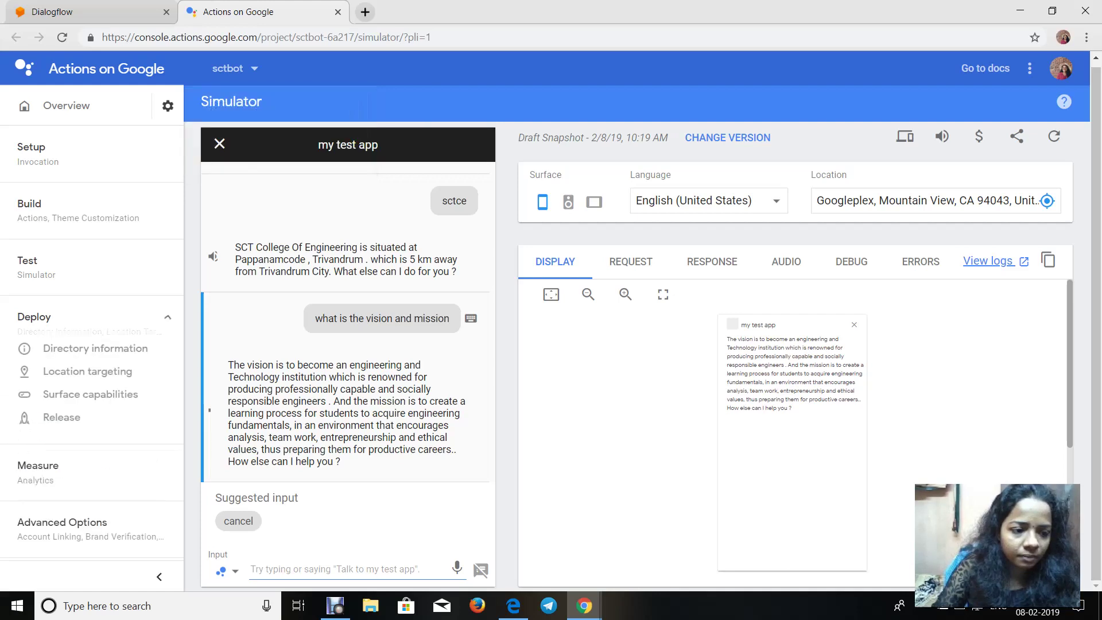
pyautogui.click(90, 472)
pyautogui.click(91, 472)
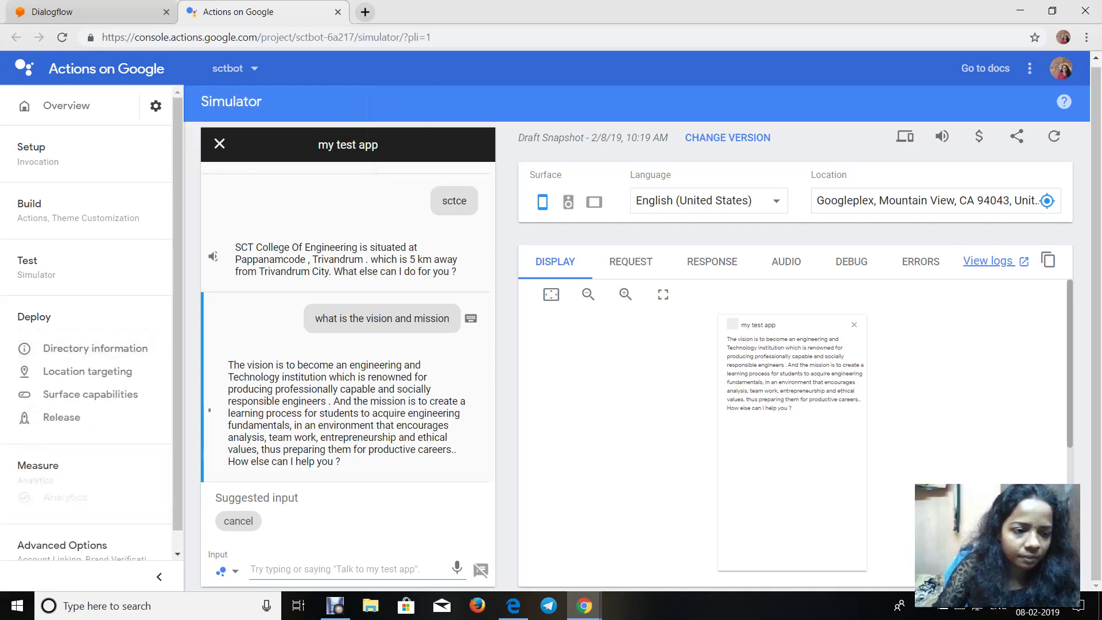
pyautogui.click(91, 211)
pyautogui.click(60, 234)
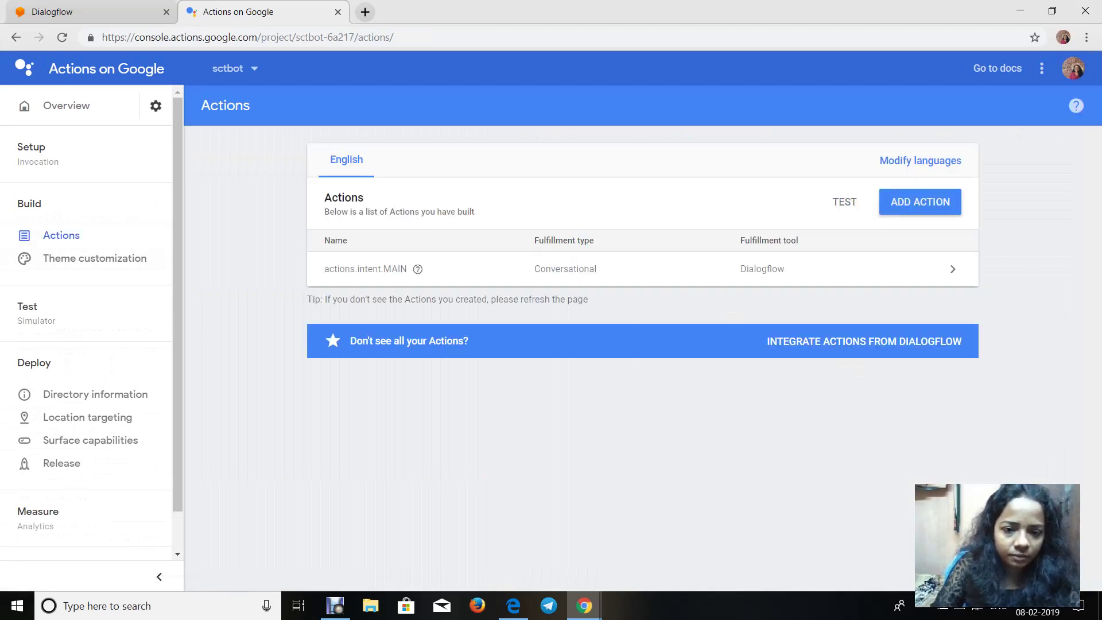
# Step: In the invocation setup, set the display name to "sct" and the Google Assistant voice to Male 1, and save
pyautogui.click(34, 154)
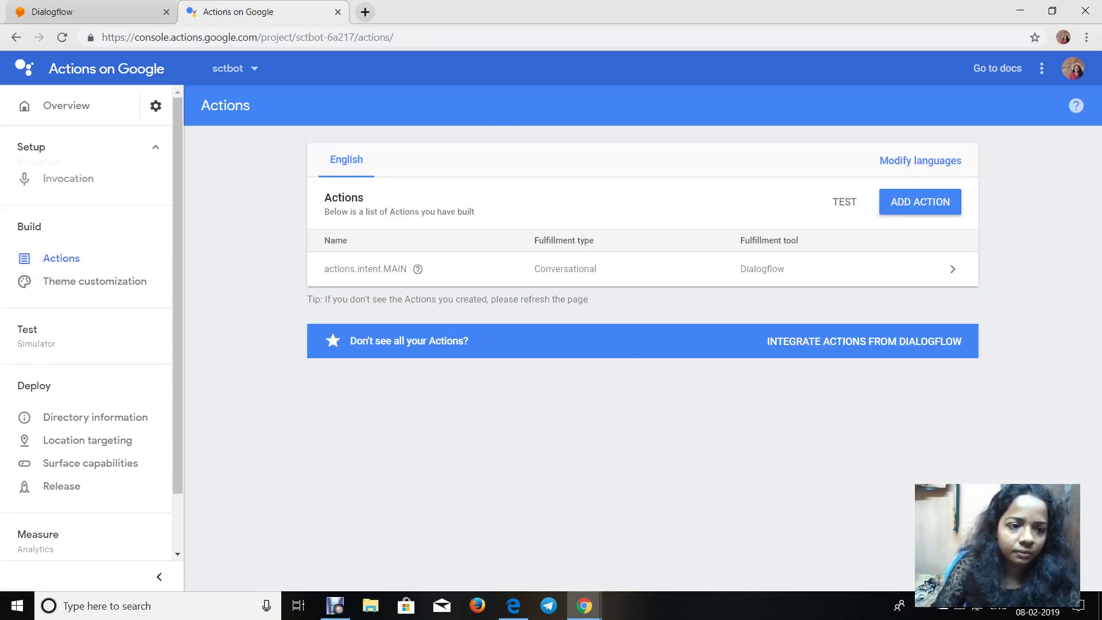
pyautogui.click(68, 178)
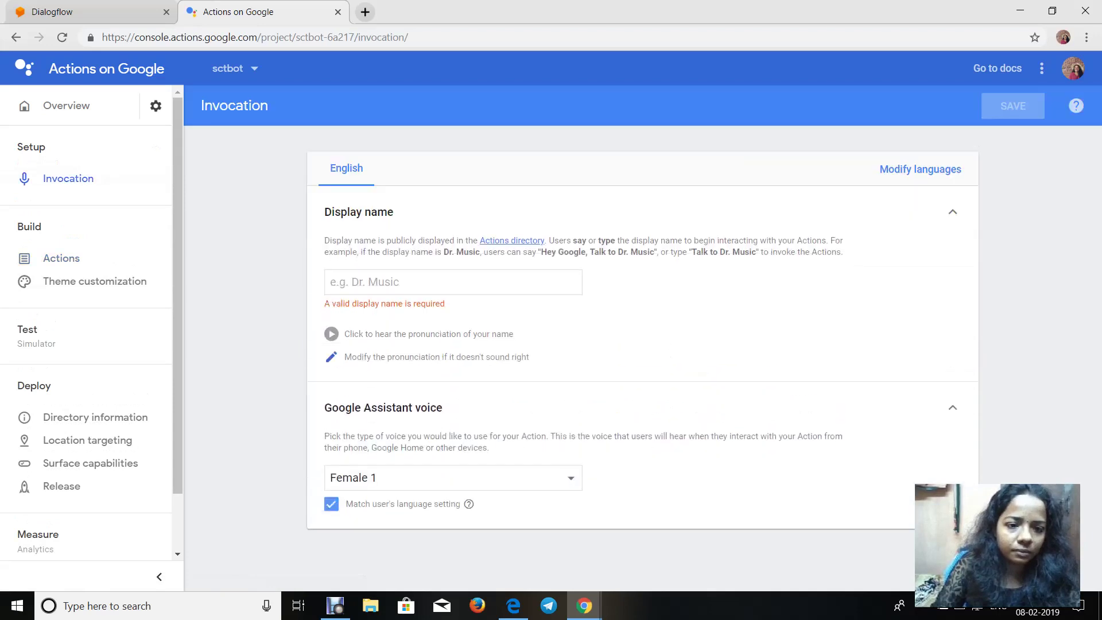
pyautogui.click(453, 282)
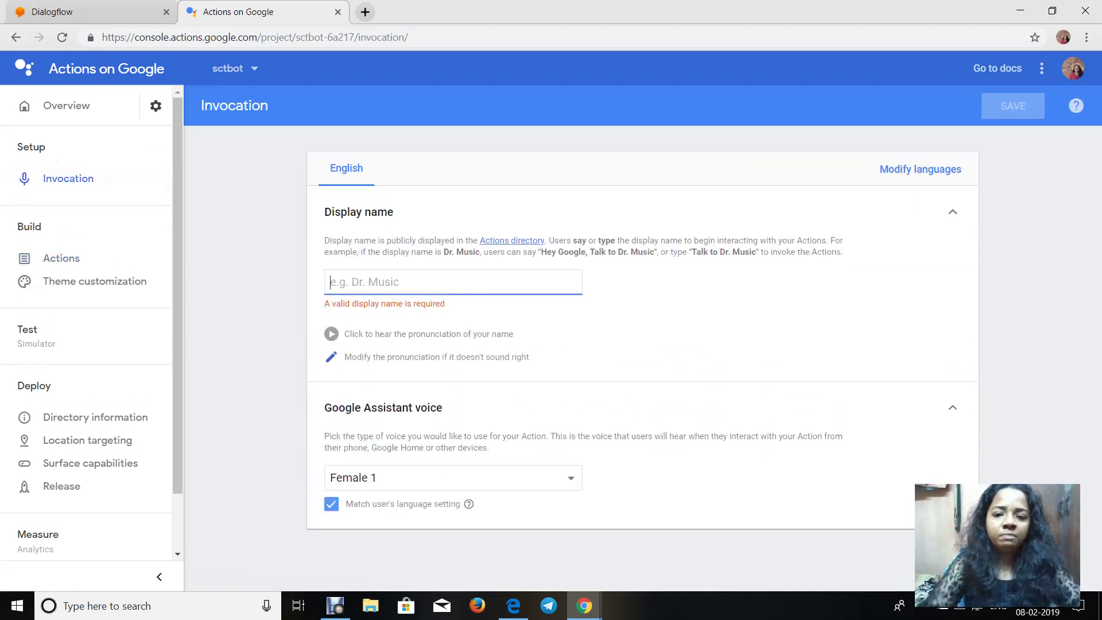
pyautogui.write('sct')
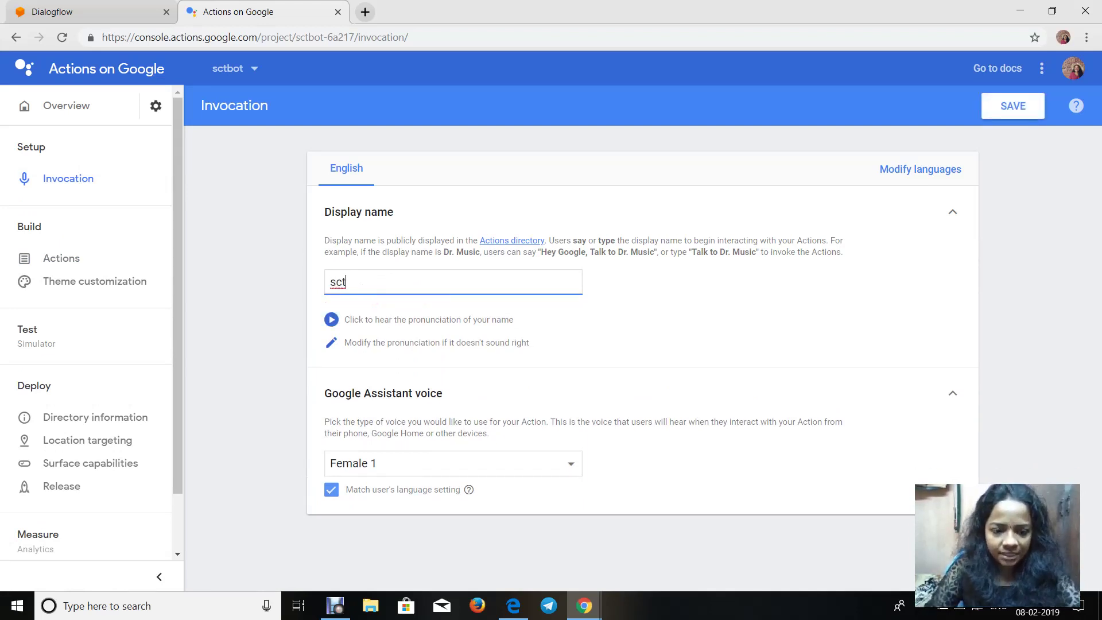
pyautogui.click(453, 464)
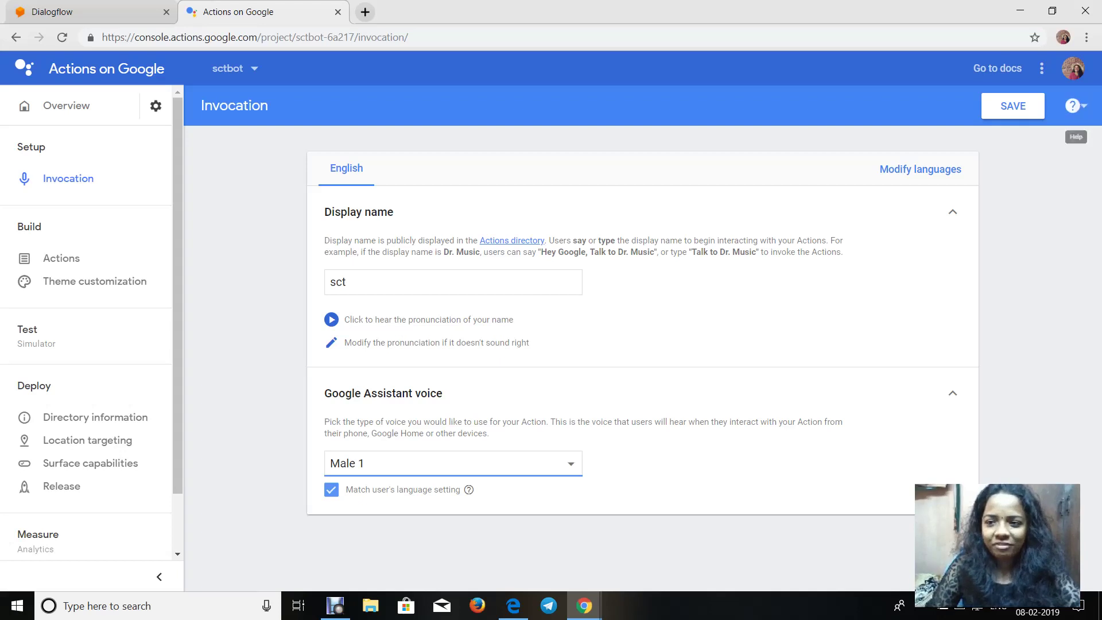
pyautogui.click(1014, 106)
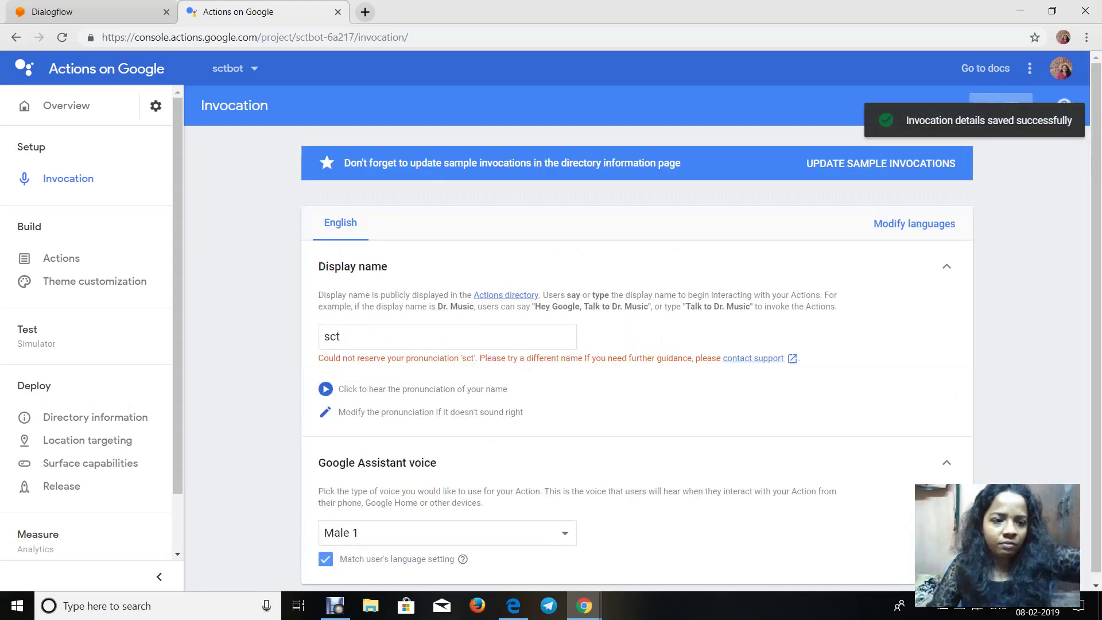
# Step: Reopen the simulator for the action with its new invocation name
pyautogui.scroll(-2, 86, 353)
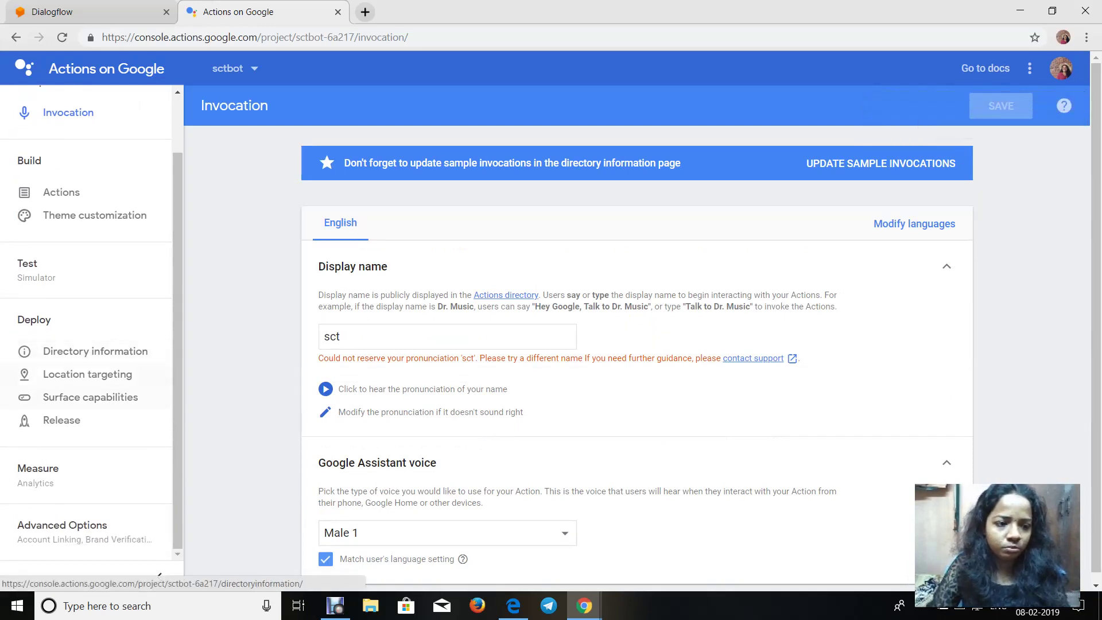
pyautogui.scroll(2, 86, 344)
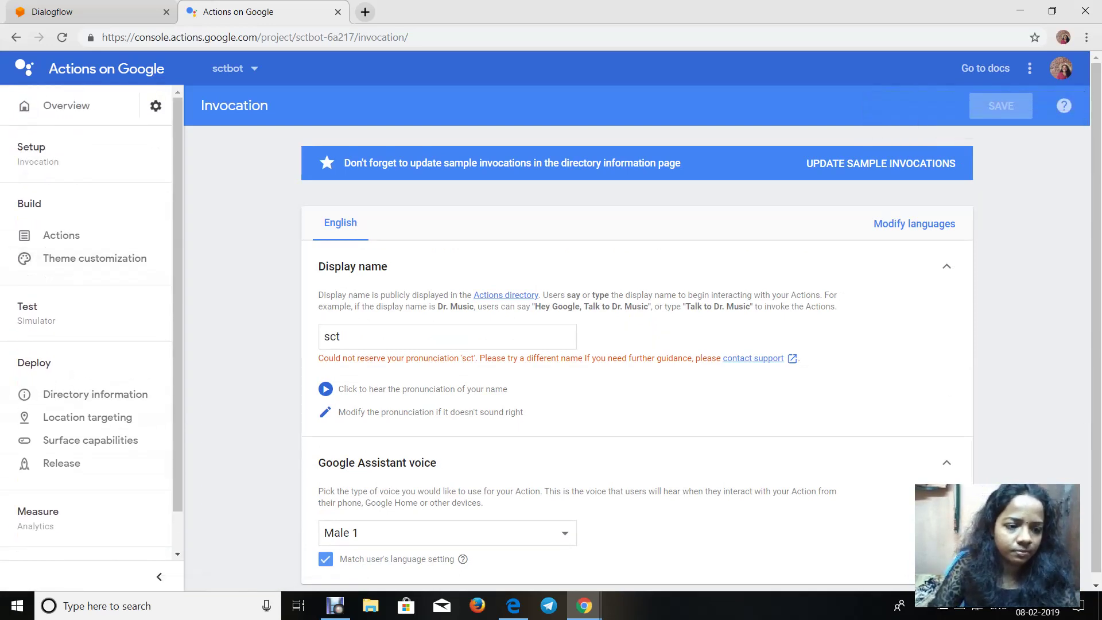
pyautogui.click(63, 337)
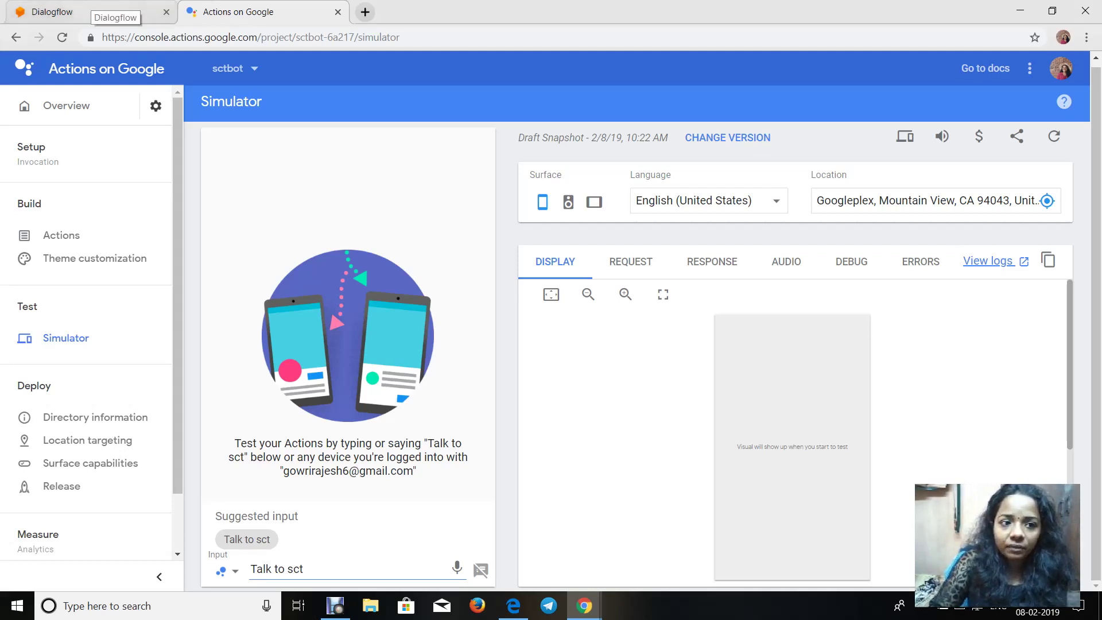
# Step: Switch to Dialogflow, create a new intent named "website" and save it
pyautogui.click(86, 12)
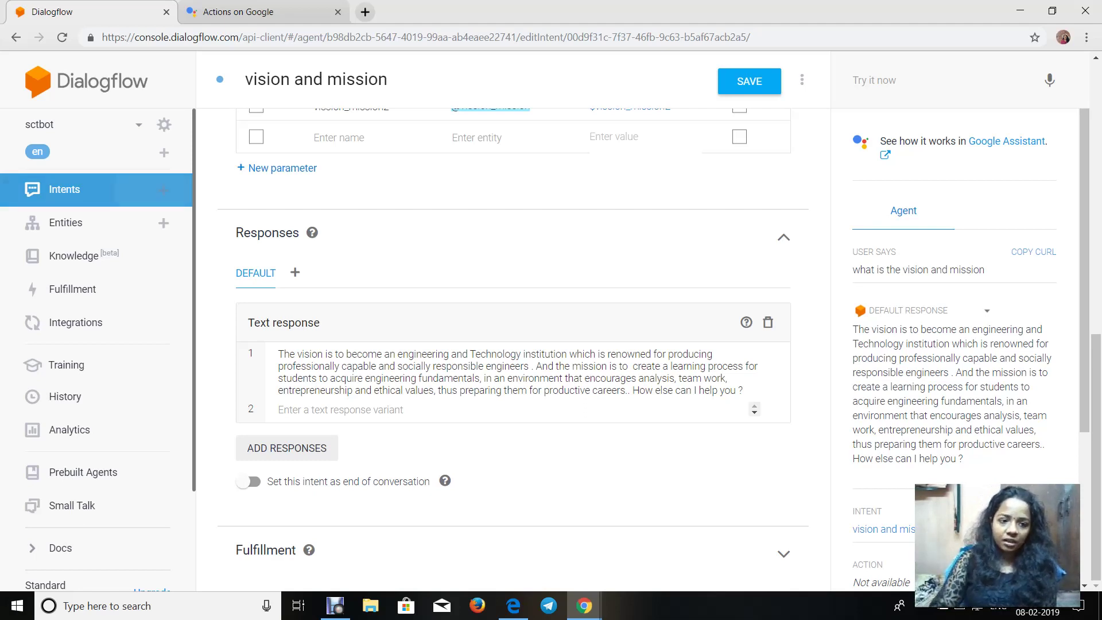
pyautogui.click(163, 190)
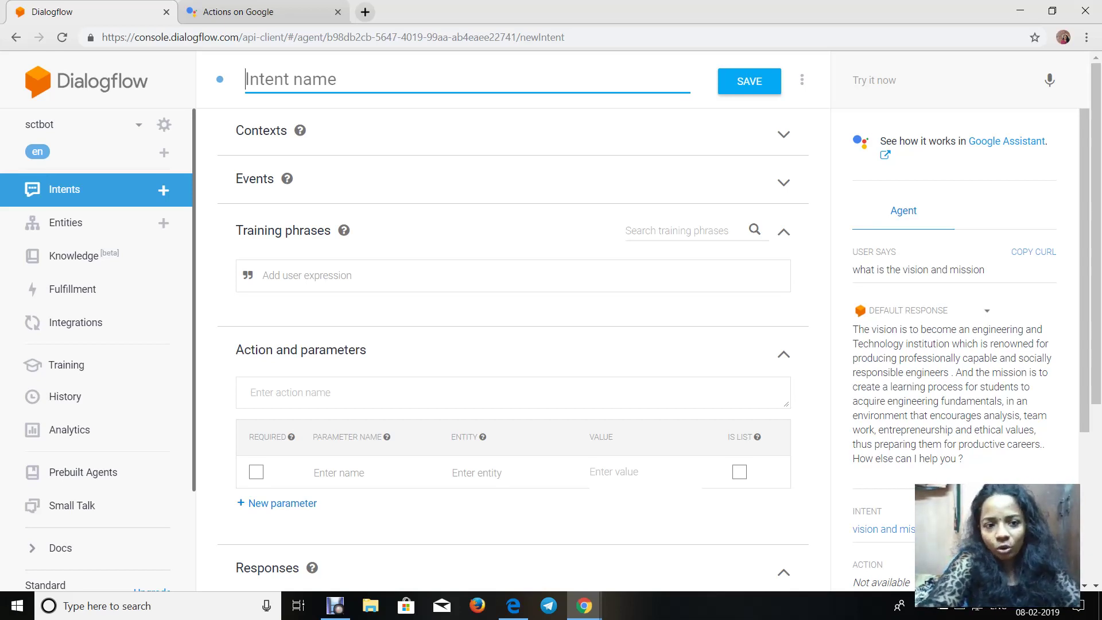
pyautogui.write('webi')
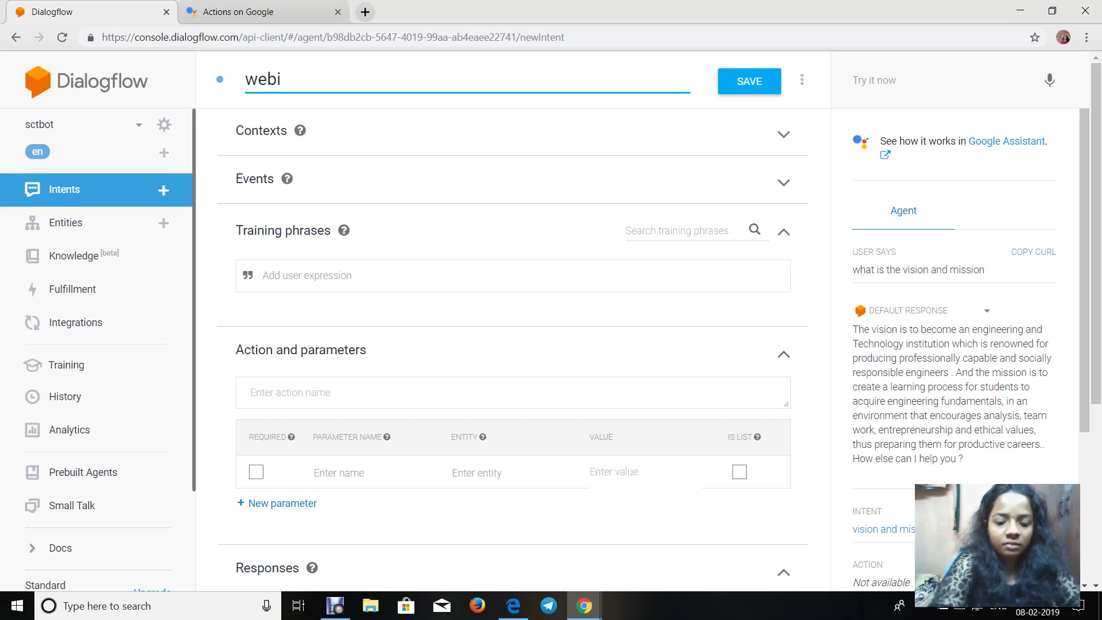
pyautogui.press('BackSpace')
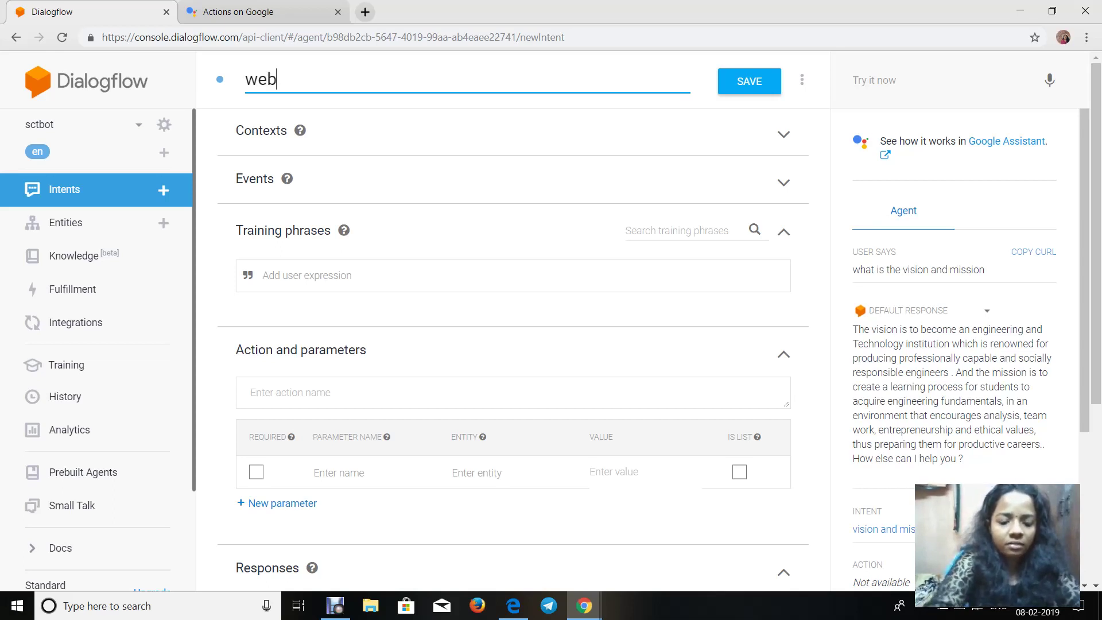
pyautogui.write('site')
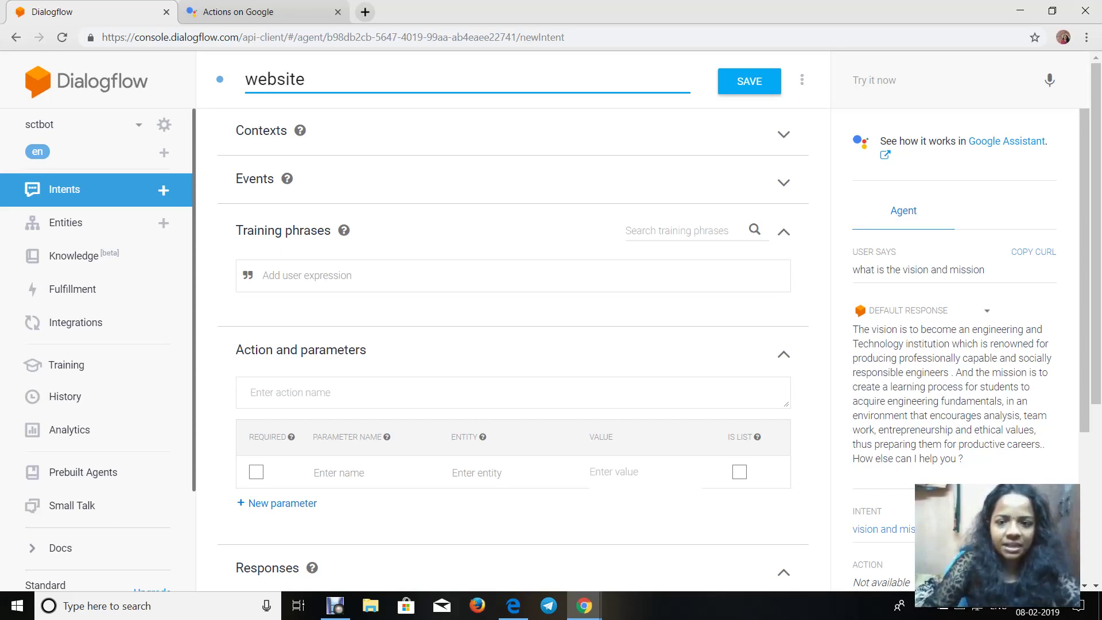
pyautogui.press('Return')
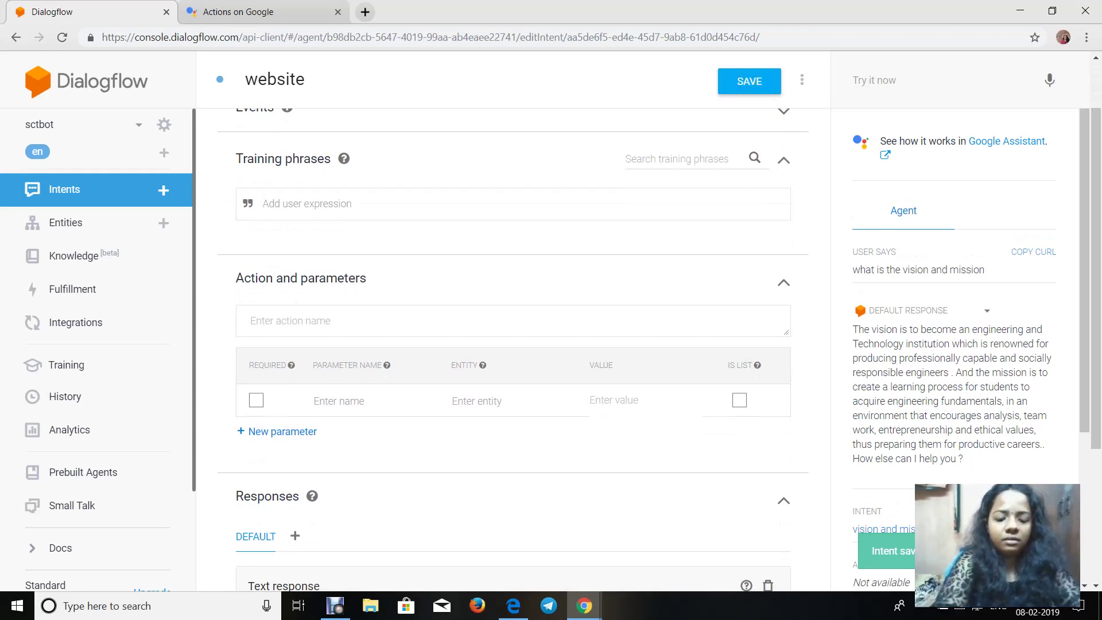
# Step: Add the training phrase "get me the website of the college" to the website intent
pyautogui.write('get me the')
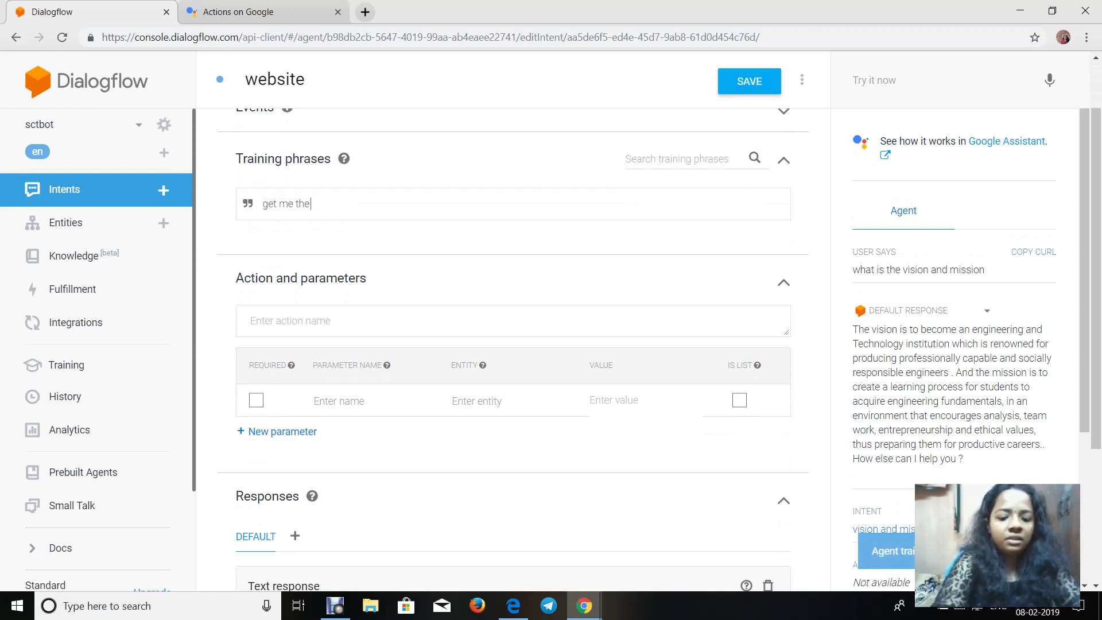
pyautogui.write(' websie')
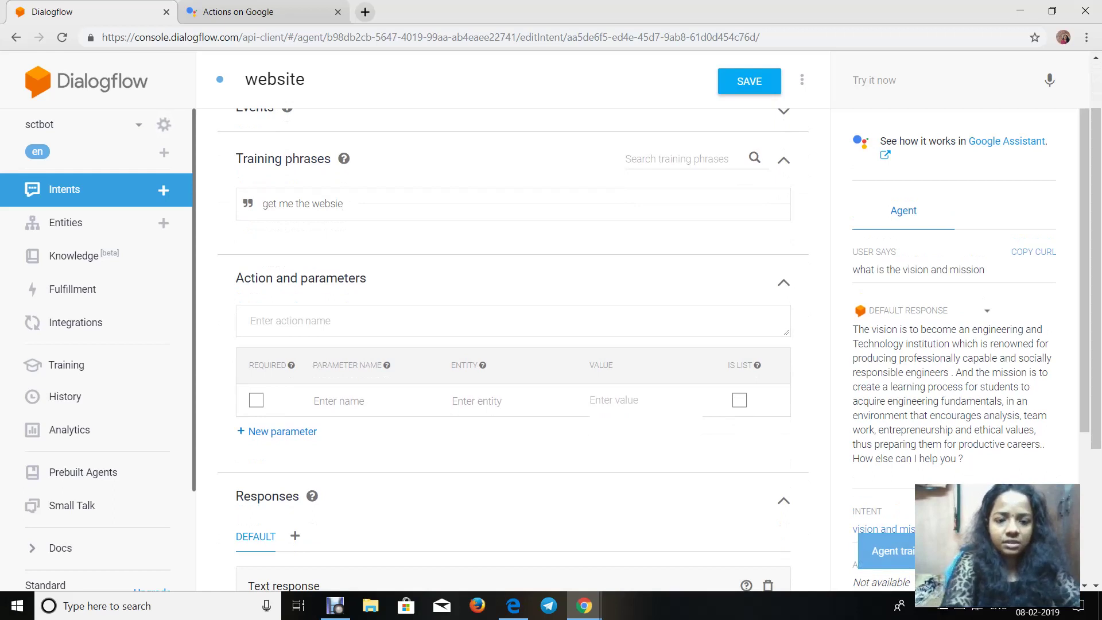
pyautogui.press('BackSpace')
pyautogui.write('te of th')
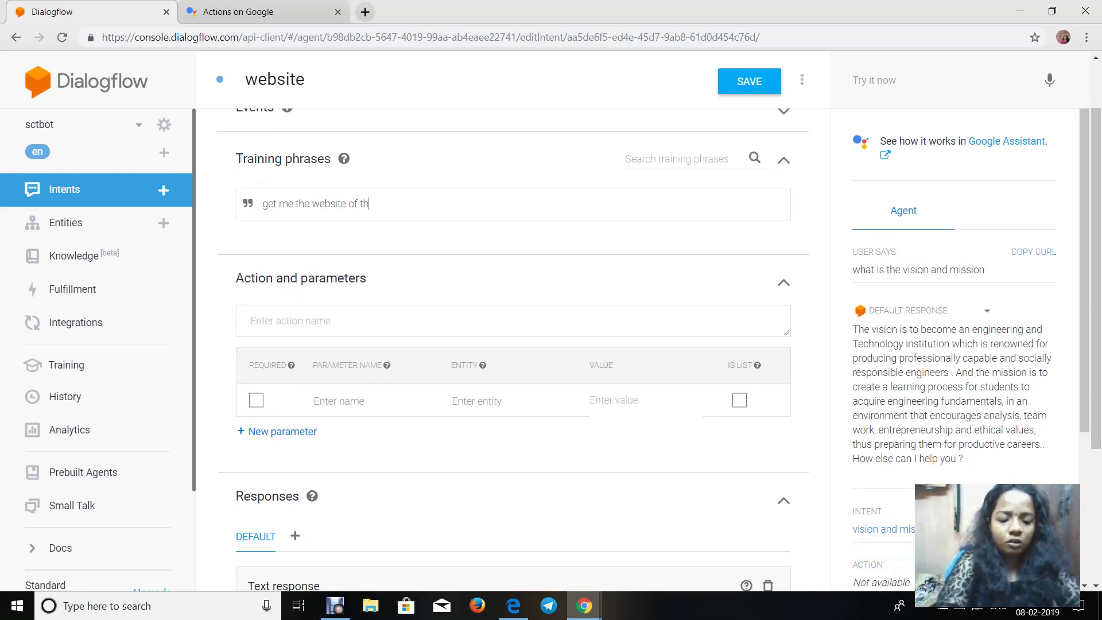
pyautogui.write('e college')
pyautogui.press('Return')
# Step: Add the training phrase "take me to the website of the college" to the website intent
pyautogui.write('ta')
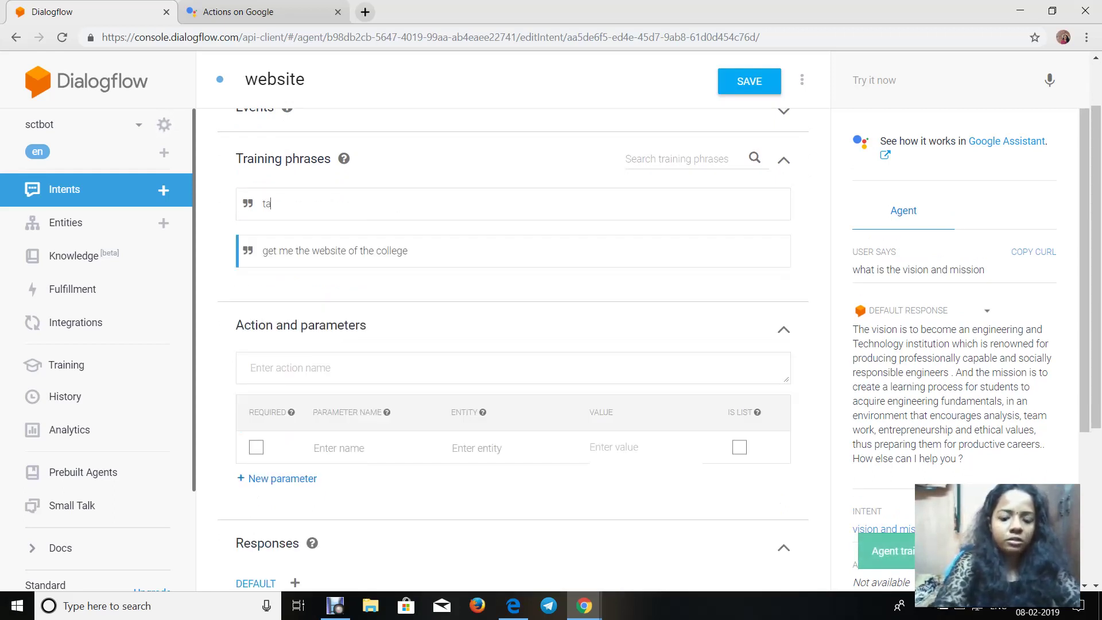
pyautogui.write('ke me to the w')
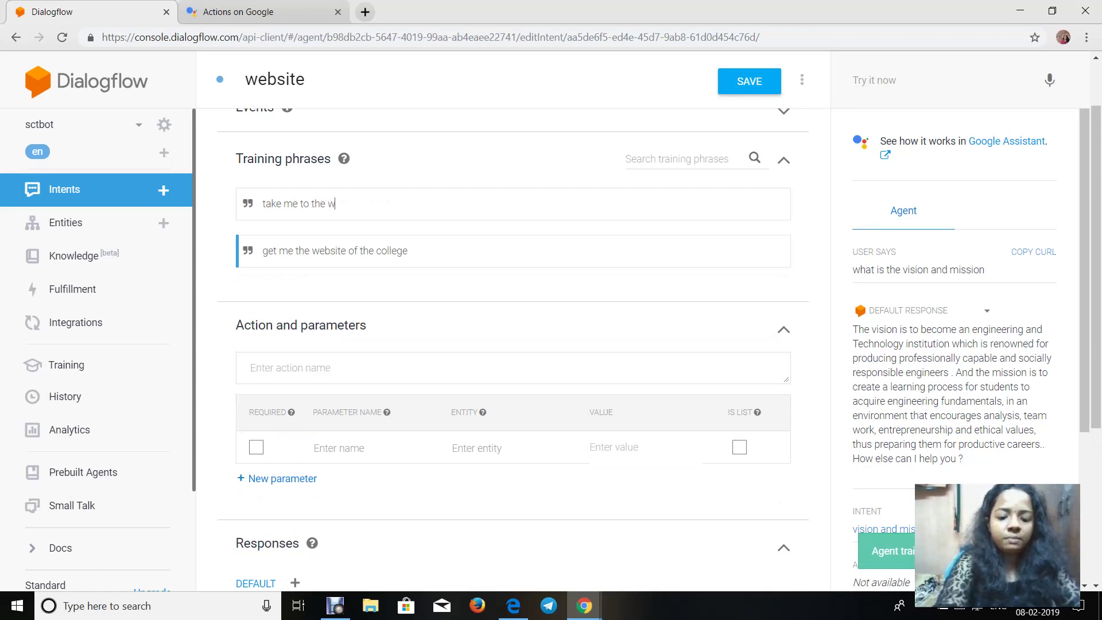
pyautogui.write('ebsite of the')
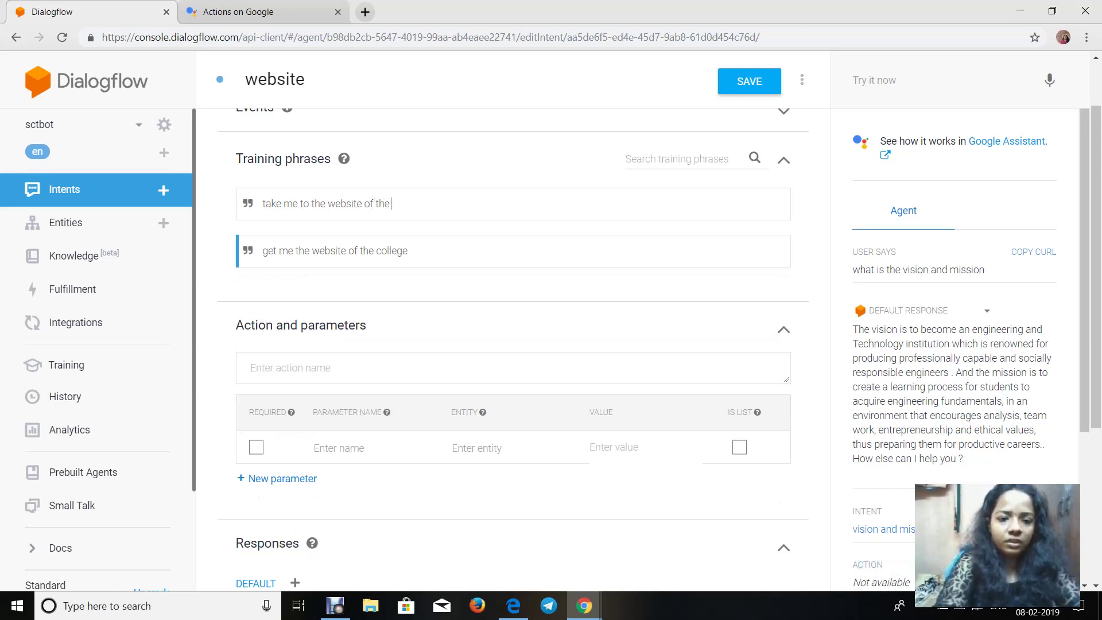
pyautogui.write(' college')
pyautogui.press('Return')
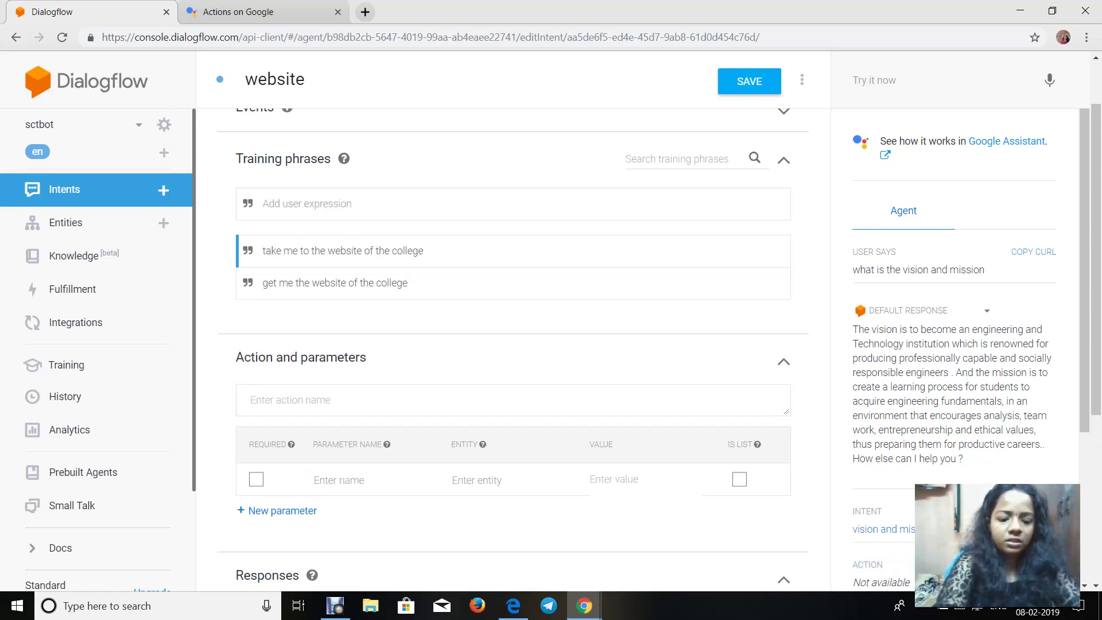
# Step: Add the training phrases "website of the college" and "sctce website" to the website intent
pyautogui.write('website of th')
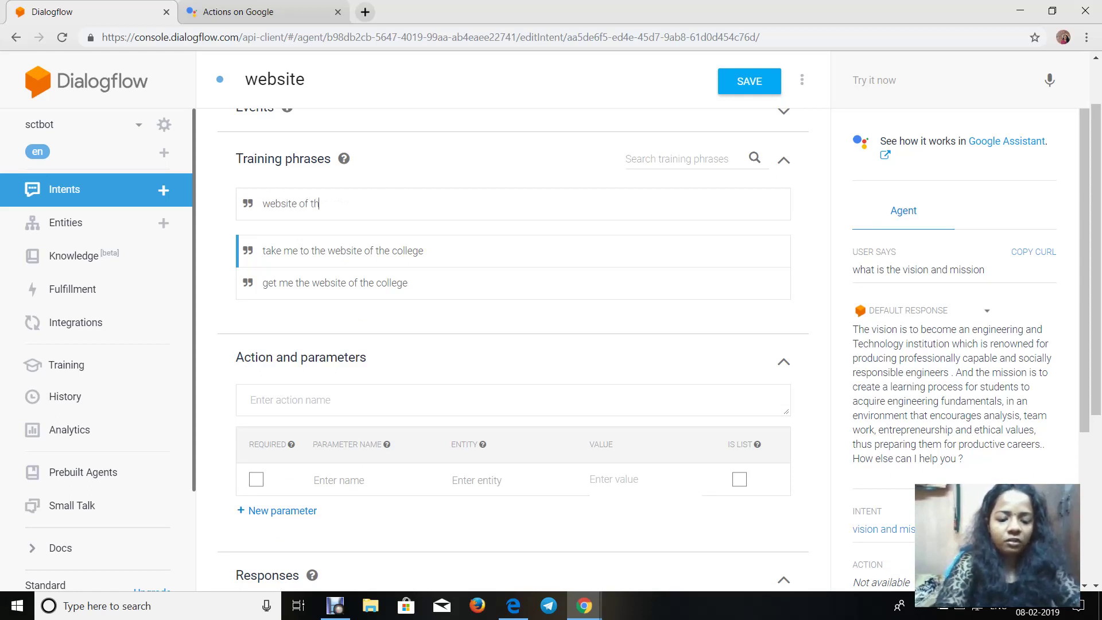
pyautogui.write('e college')
pyautogui.press('Return')
pyautogui.write('sct')
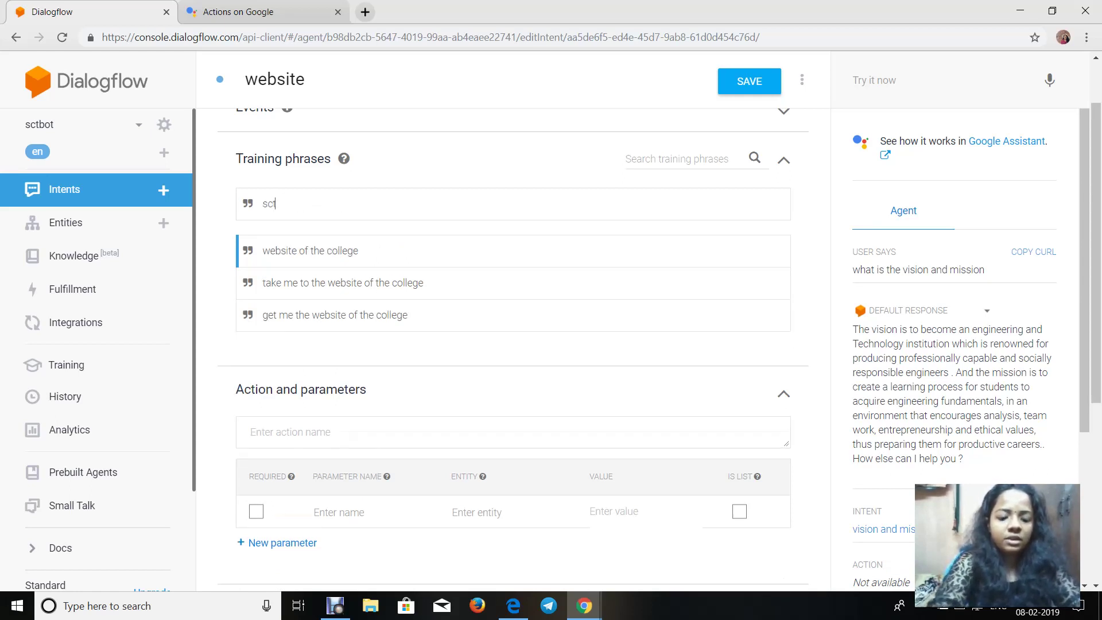
pyautogui.write('ce website')
pyautogui.press('Return')
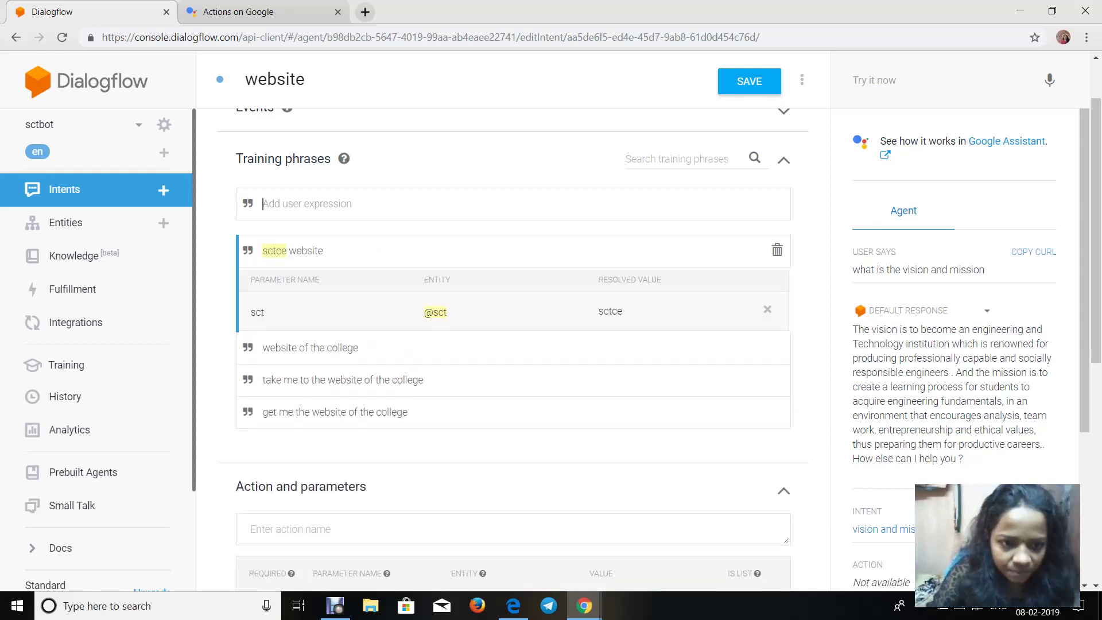
pyautogui.scroll(-8, 514, 350)
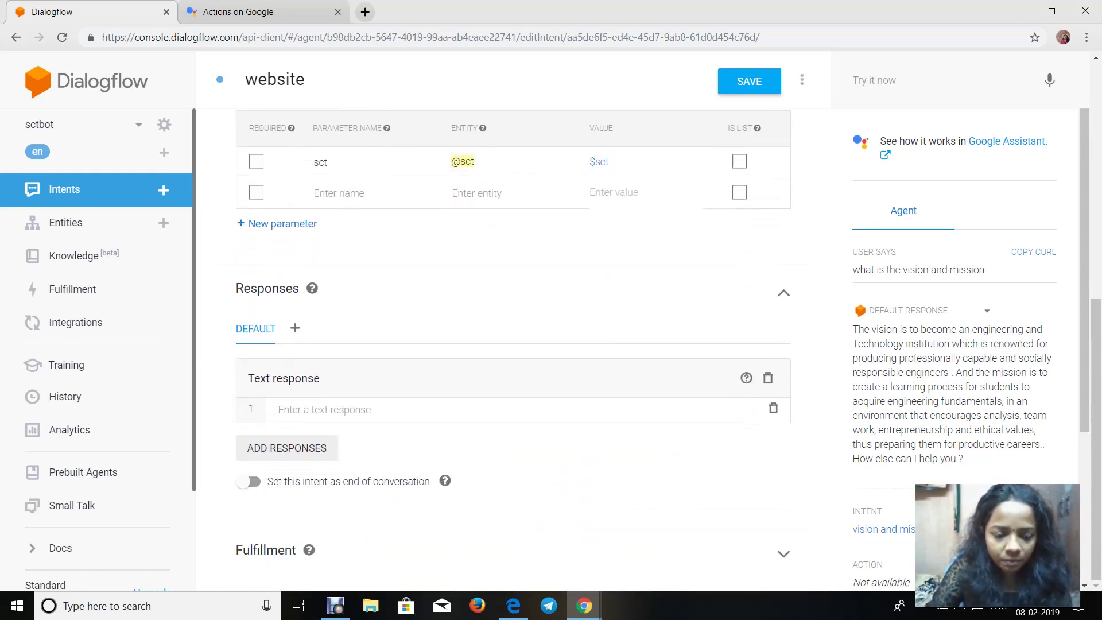
pyautogui.click(295, 328)
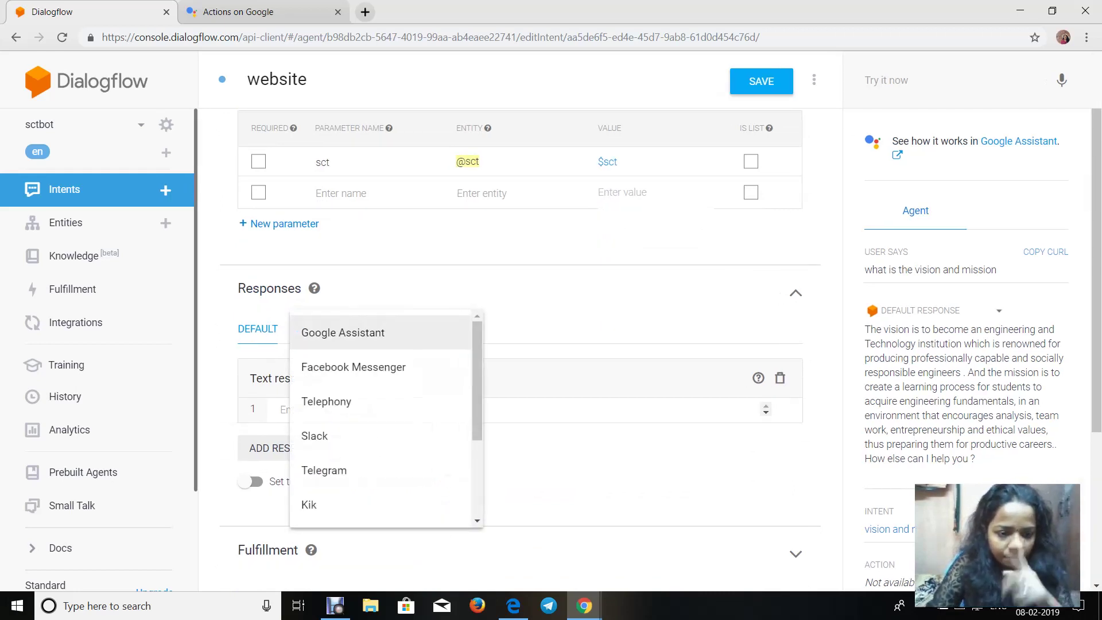
pyautogui.scroll(-3, 379, 368)
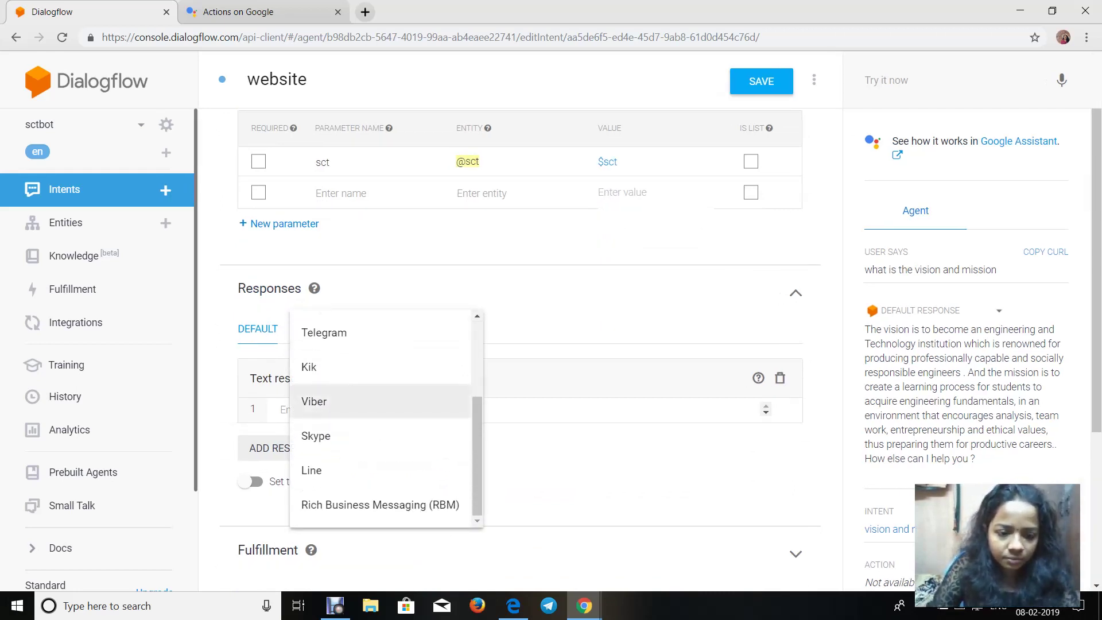
pyautogui.press('Escape')
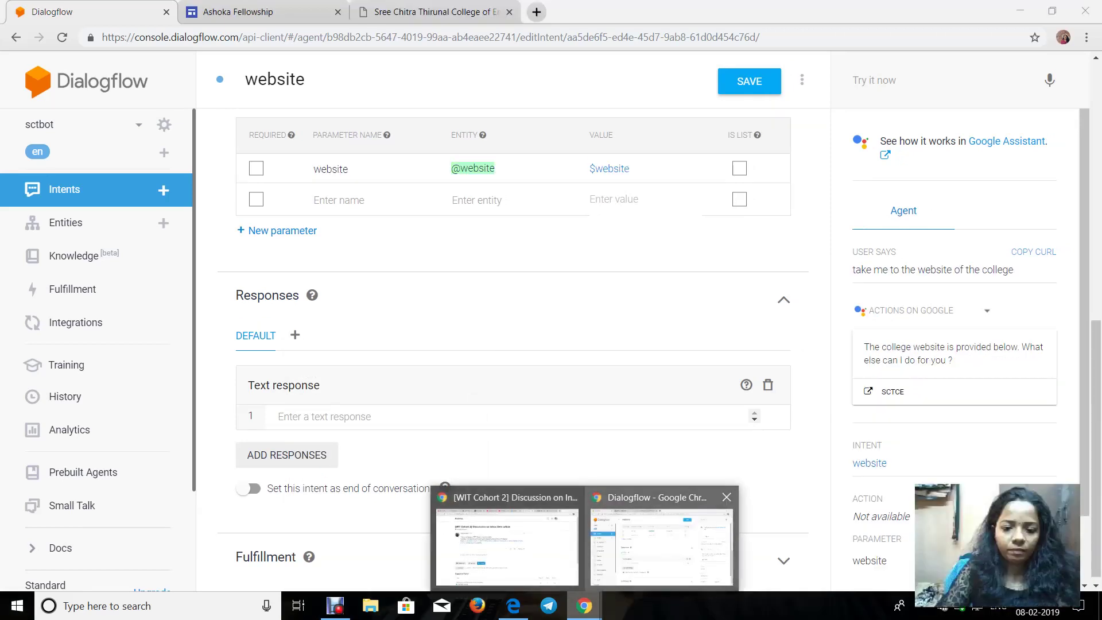
# Step: Add Google Assistant as a response platform for the website intent and insert a Basic Card response
pyautogui.click(294, 335)
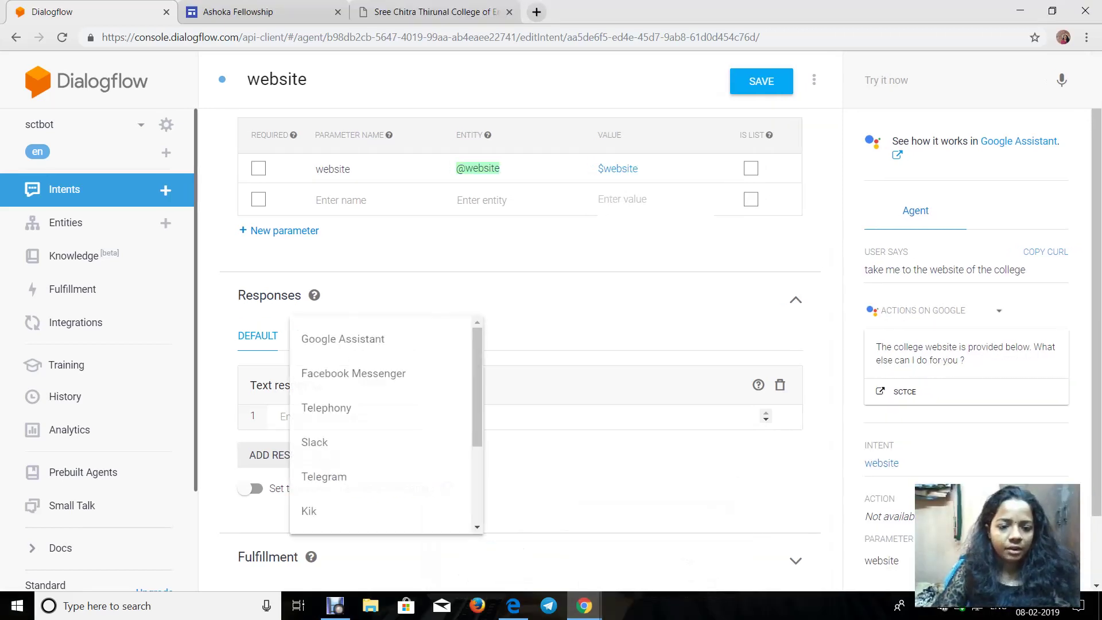
pyautogui.click(339, 337)
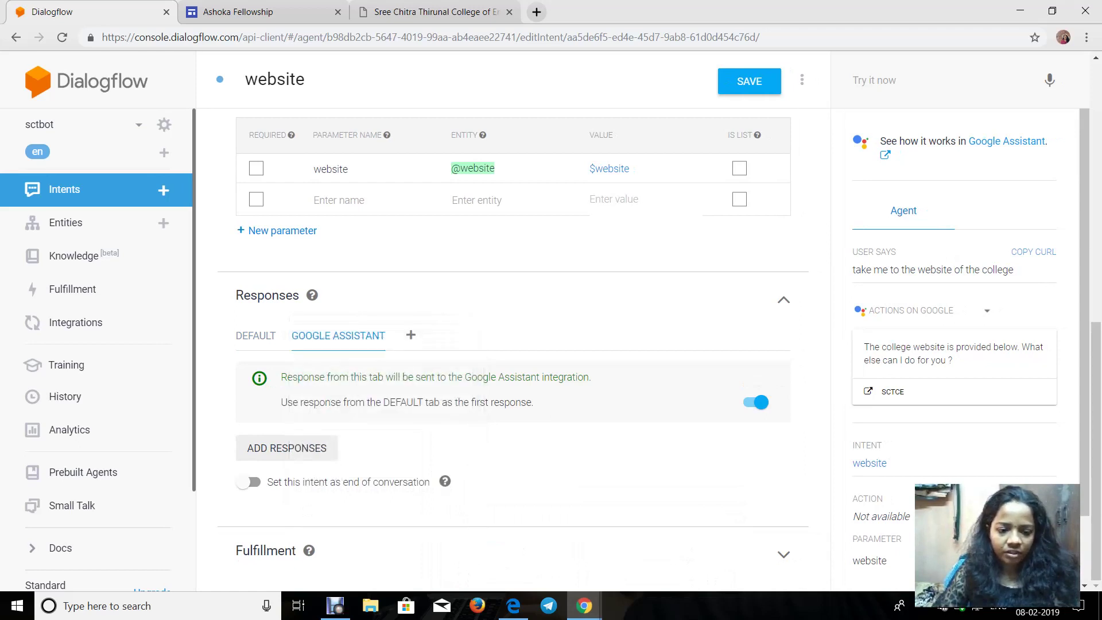
pyautogui.click(286, 448)
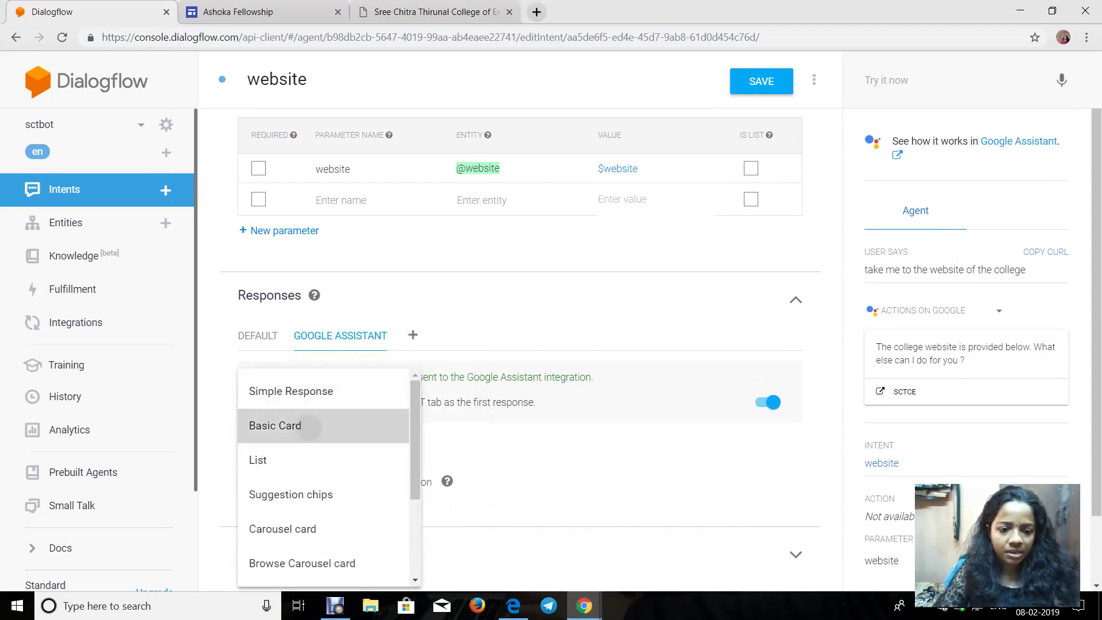
pyautogui.click(308, 427)
pyautogui.scroll(-5, 513, 345)
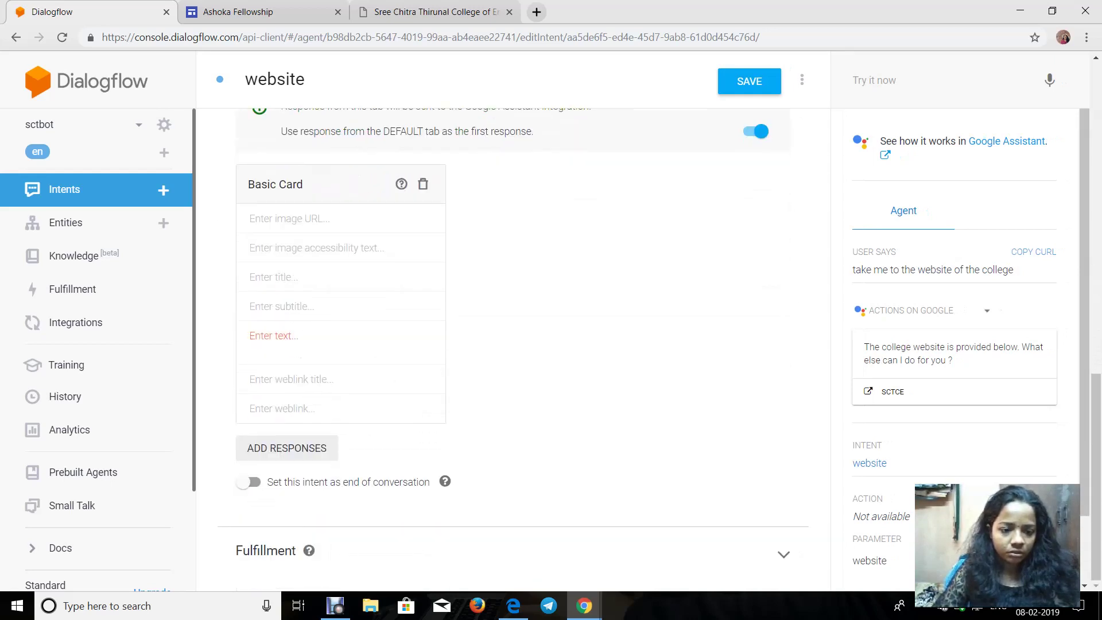
# Step: Set the Basic Card's text to "The official website of the college is as provided below. how else can I help you ?"
pyautogui.click(251, 336)
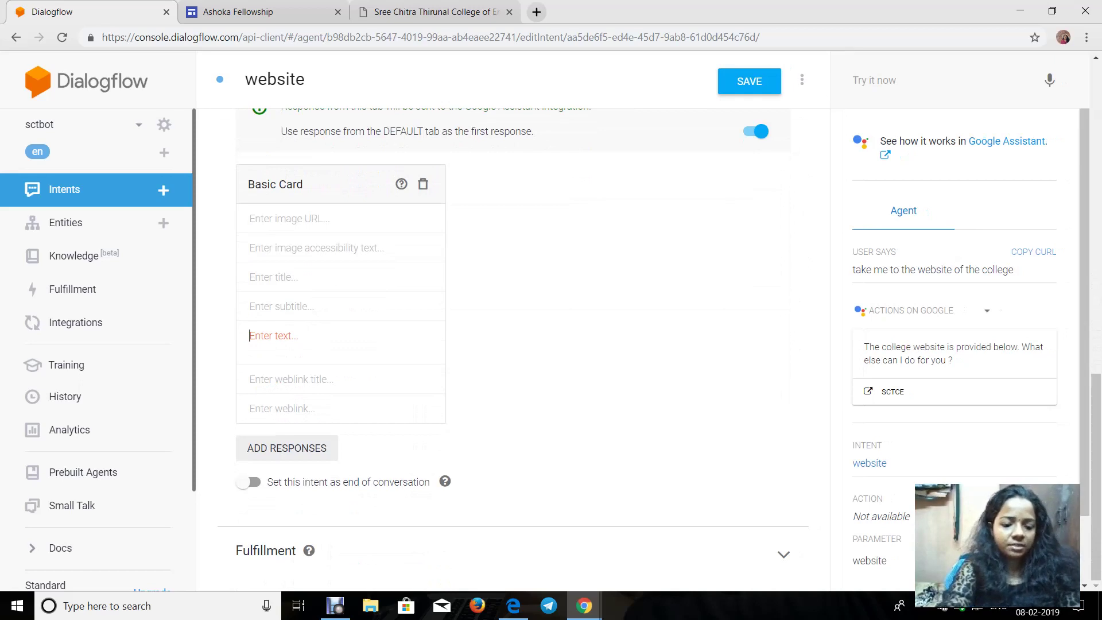
pyautogui.write('The of')
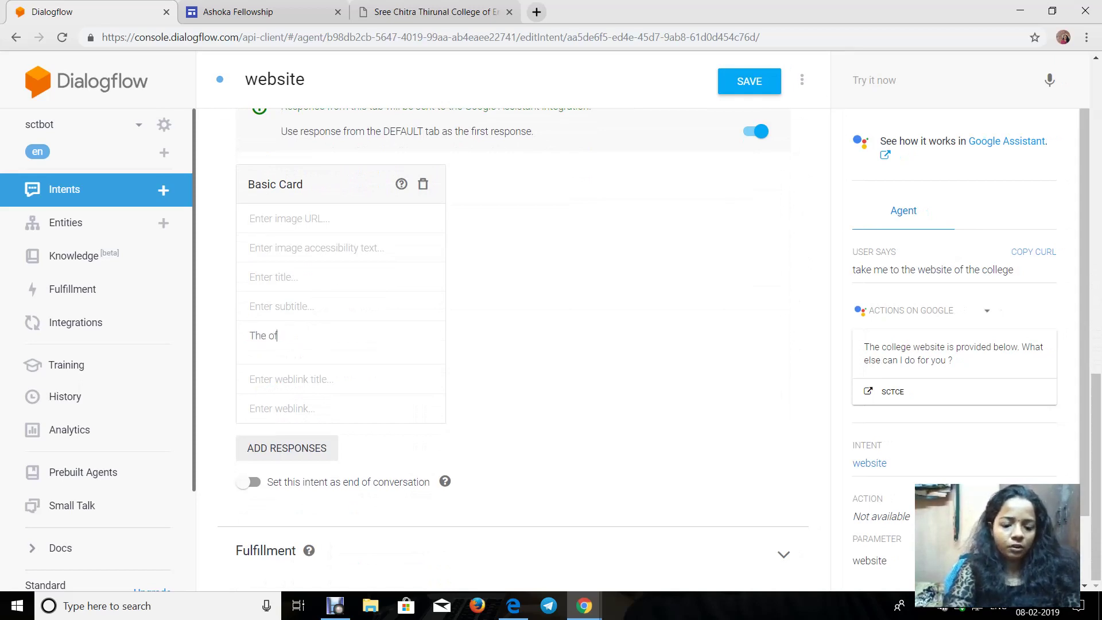
pyautogui.write('ficial website')
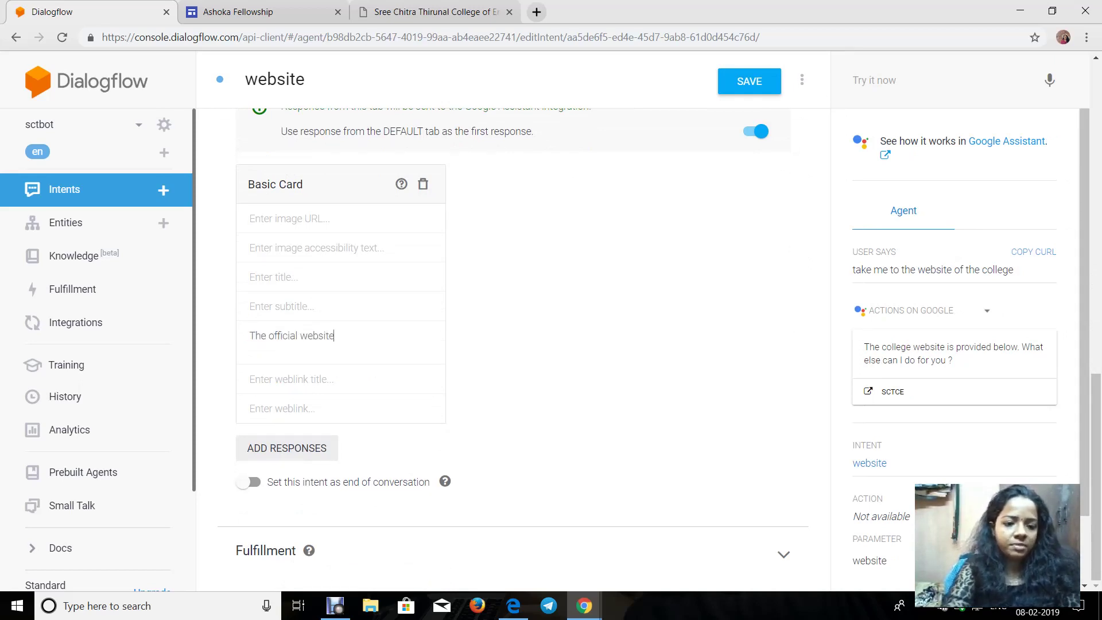
pyautogui.write(' c')
pyautogui.press('BackSpace')
pyautogui.write('of th')
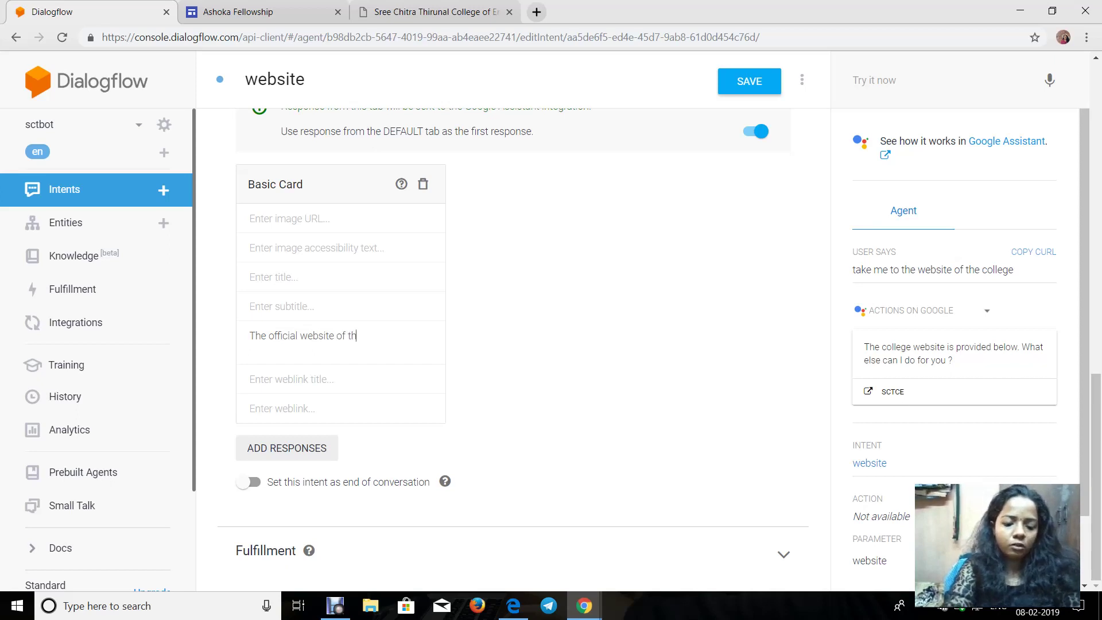
pyautogui.write('e college is as')
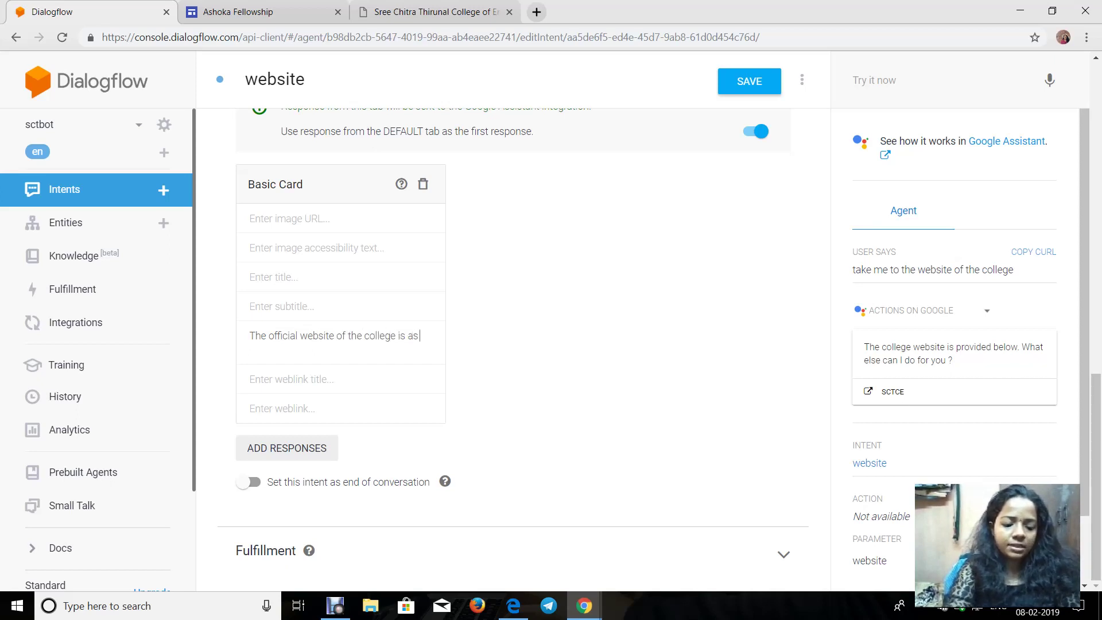
pyautogui.write(' provided be')
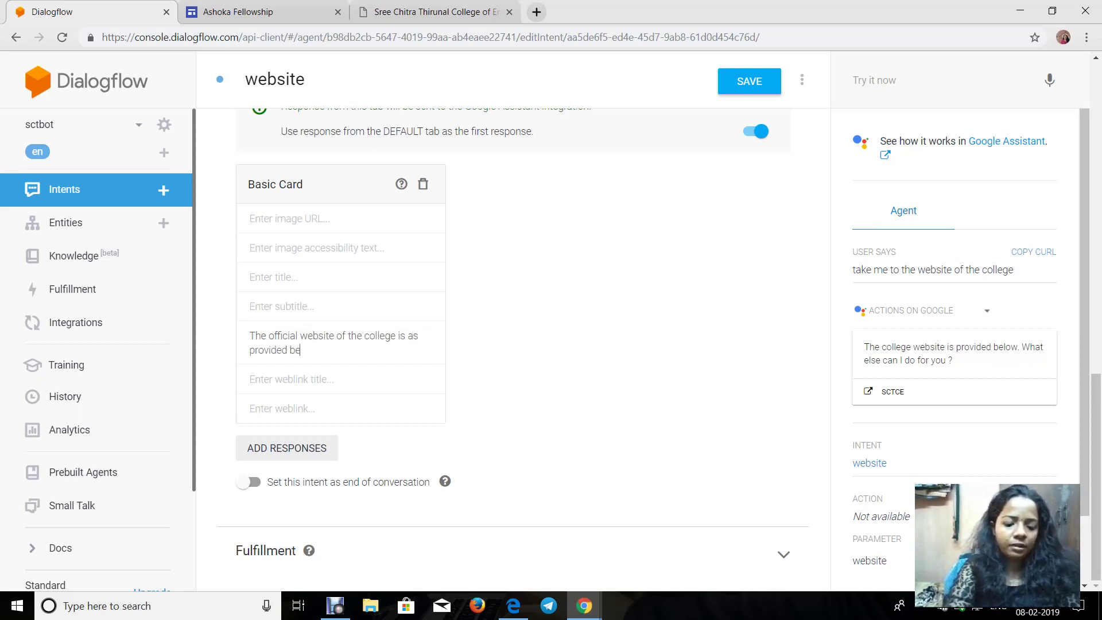
pyautogui.write('low. how e')
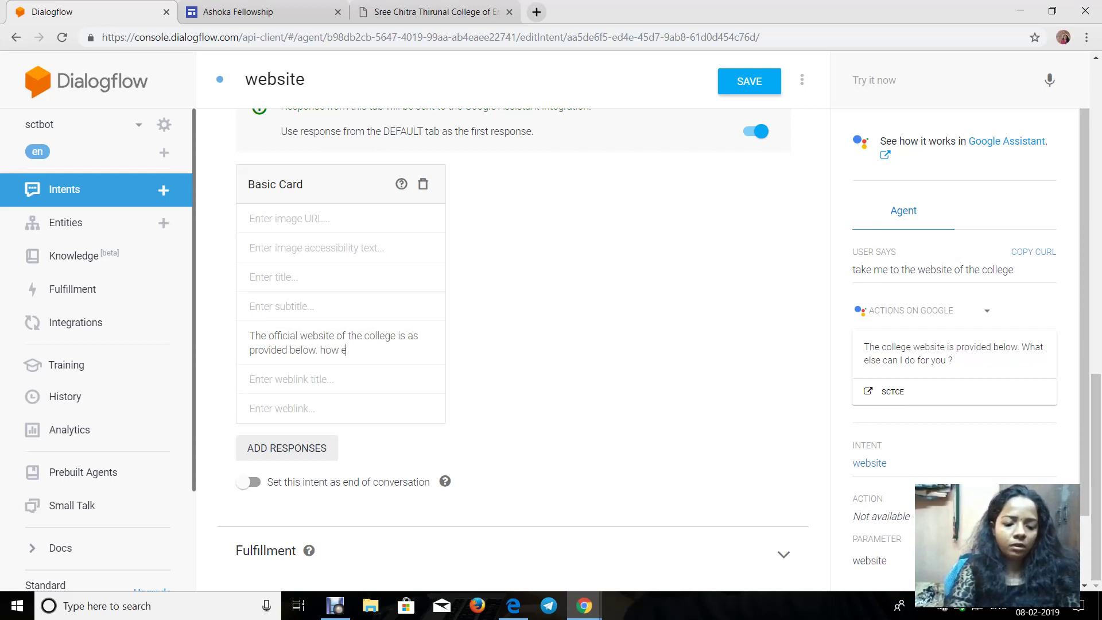
pyautogui.write('lse can I')
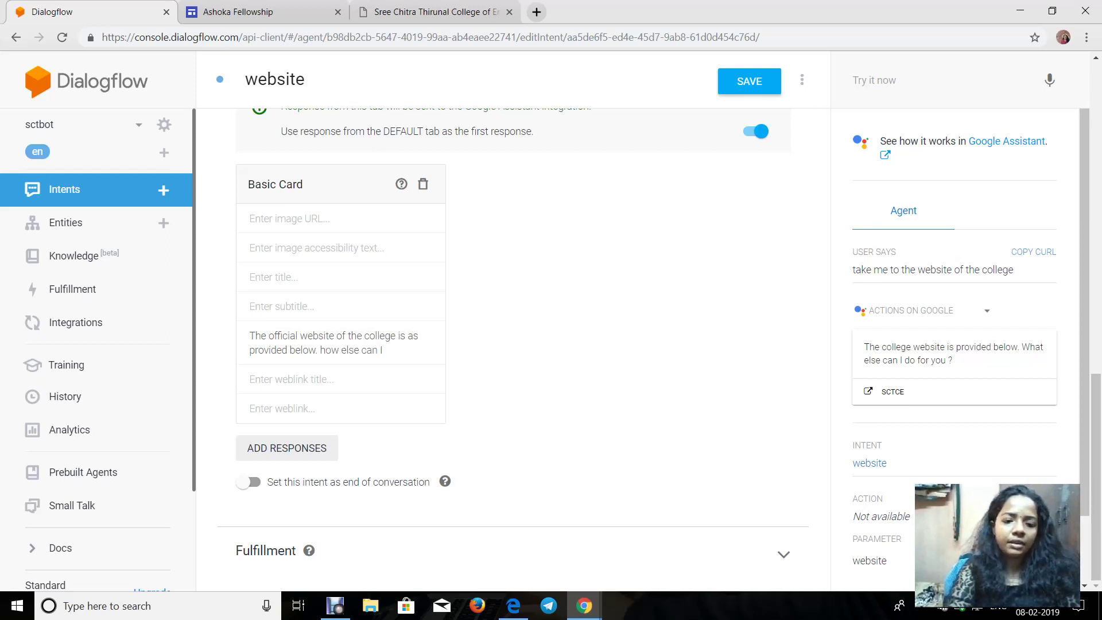
pyautogui.write(' H')
pyautogui.press('BackSpace')
pyautogui.write('hekp')
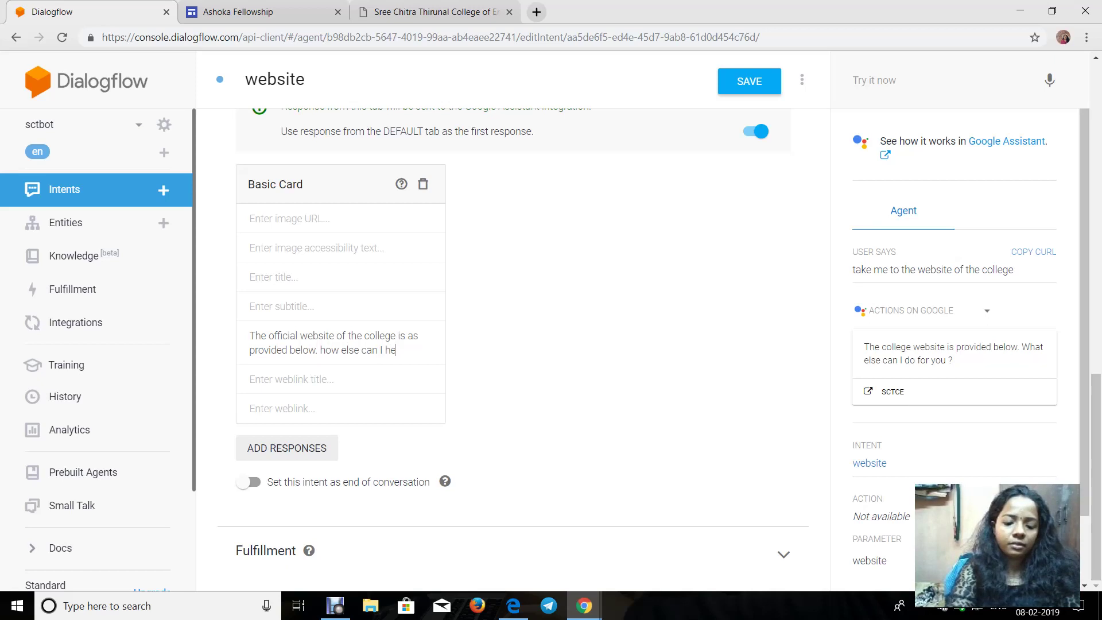
pyautogui.press('BackSpace')
pyautogui.press('BackSpace')
pyautogui.write('lp')
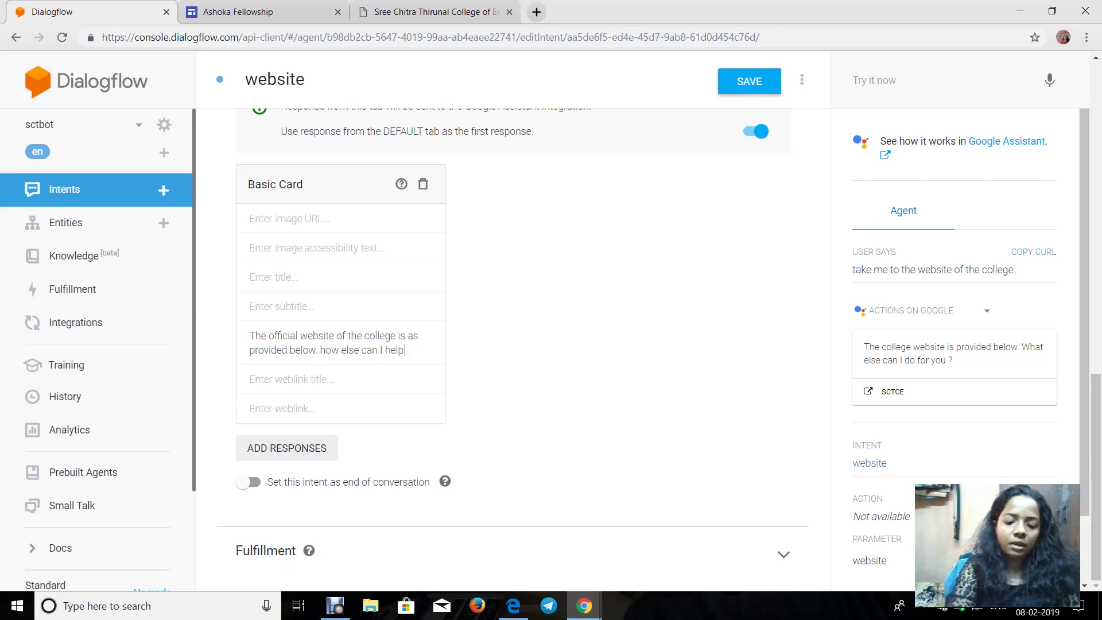
pyautogui.write(' you ?')
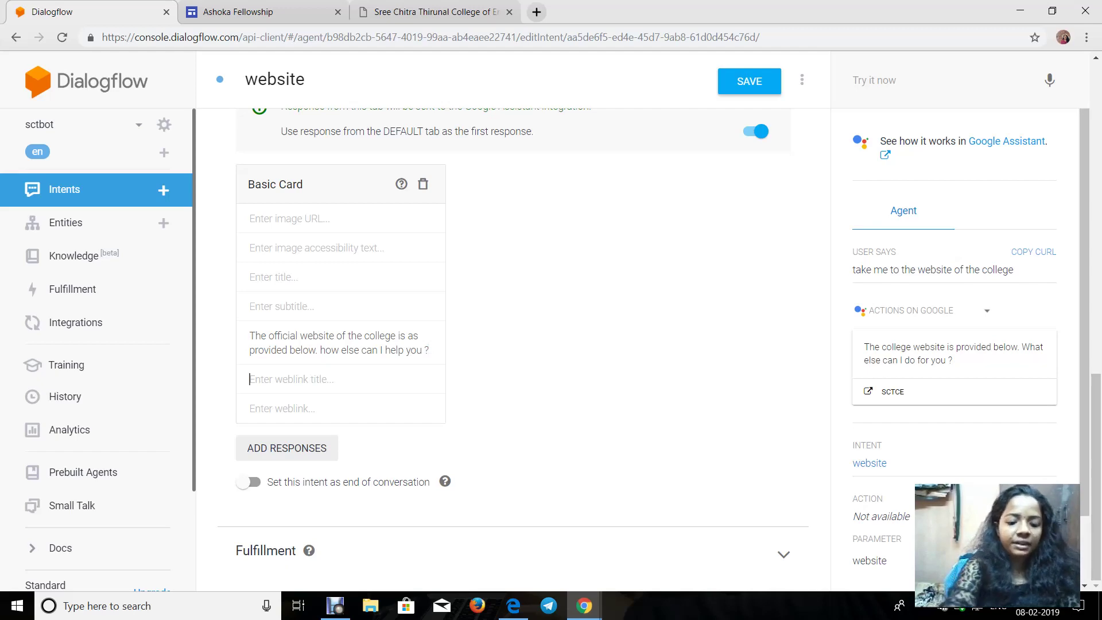
pyautogui.write('SCTCE')
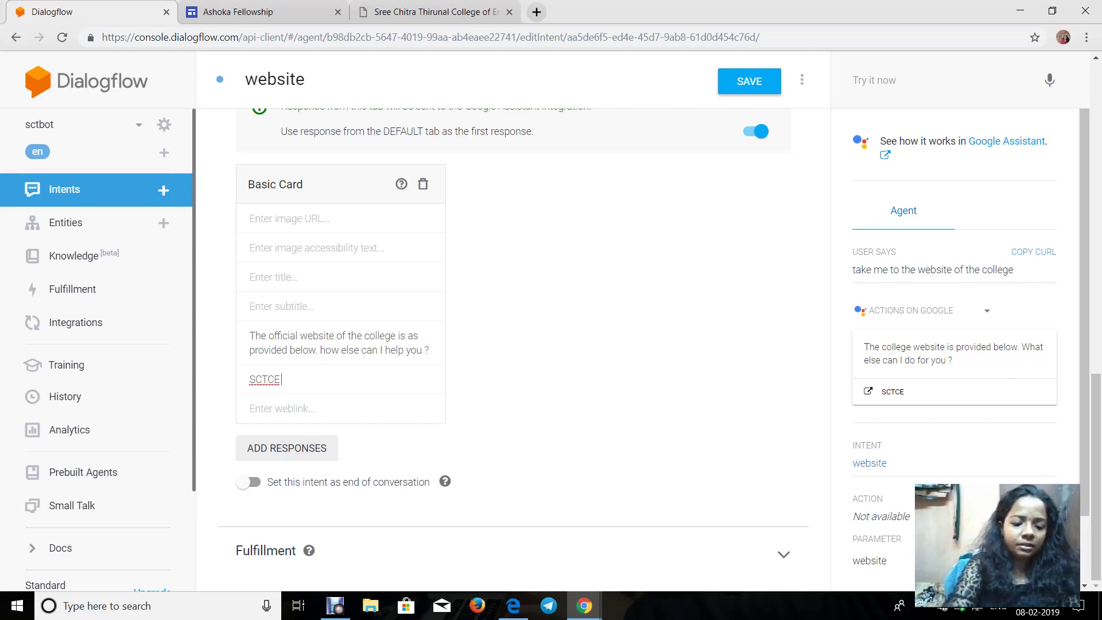
pyautogui.click(282, 409)
pyautogui.click(439, 11)
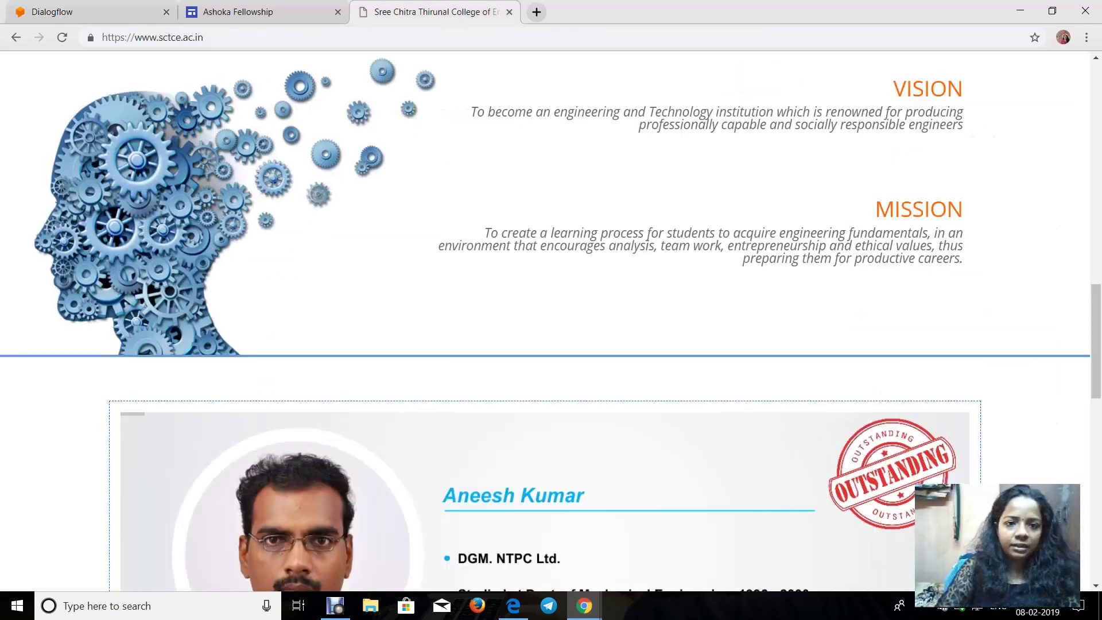
pyautogui.click(152, 38)
pyautogui.hotkey('ctrl', 'c')
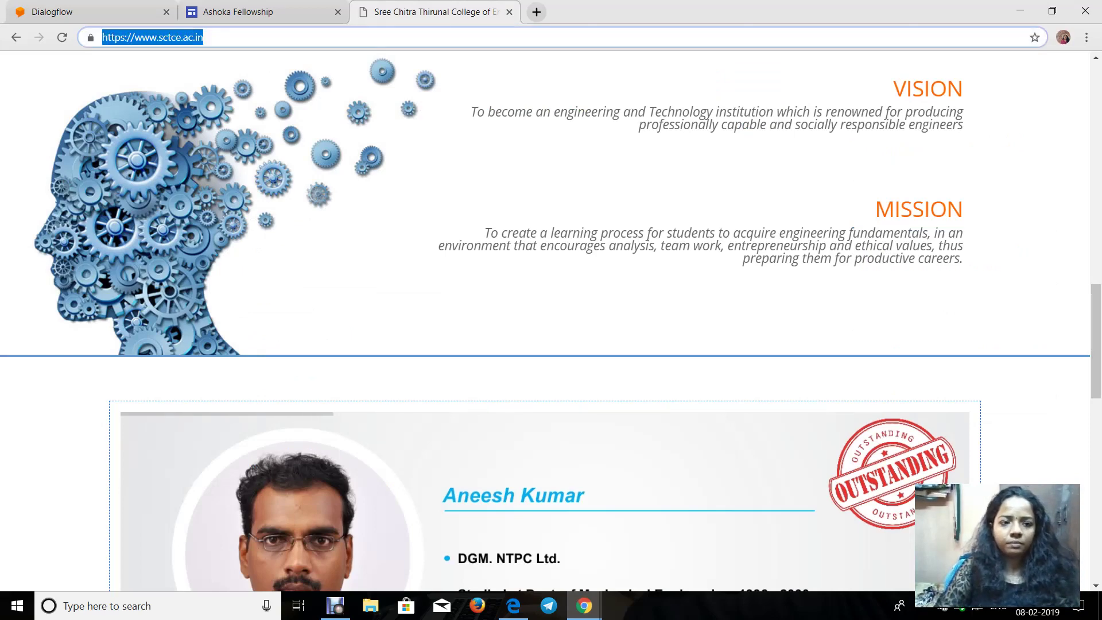
pyautogui.hotkey('ctrl', '1')
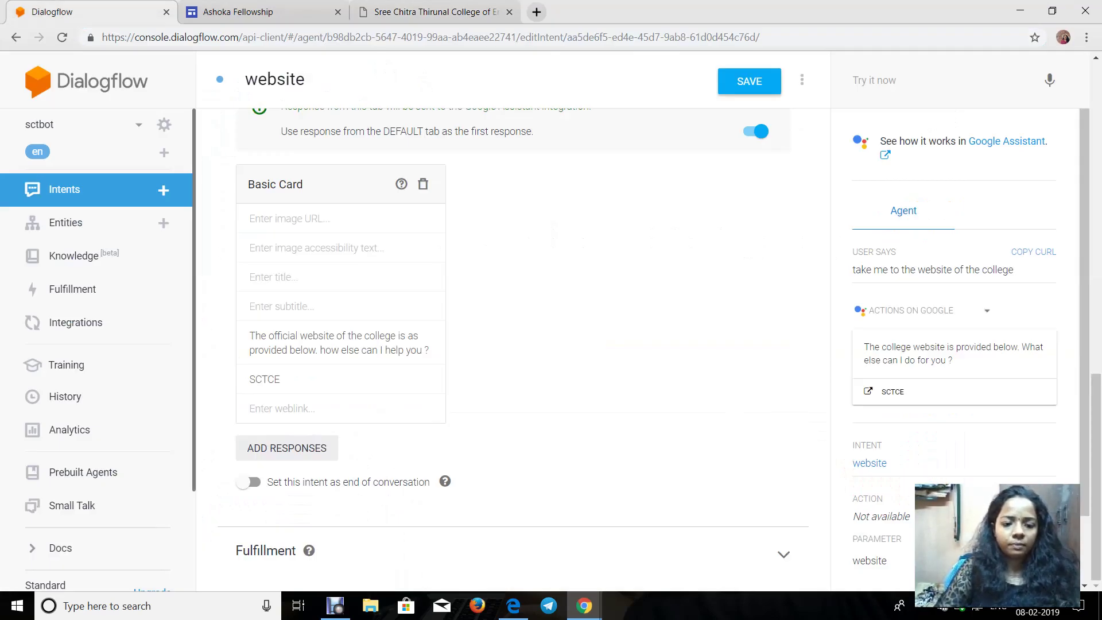
pyautogui.rightClick(362, 176)
pyautogui.click(390, 289)
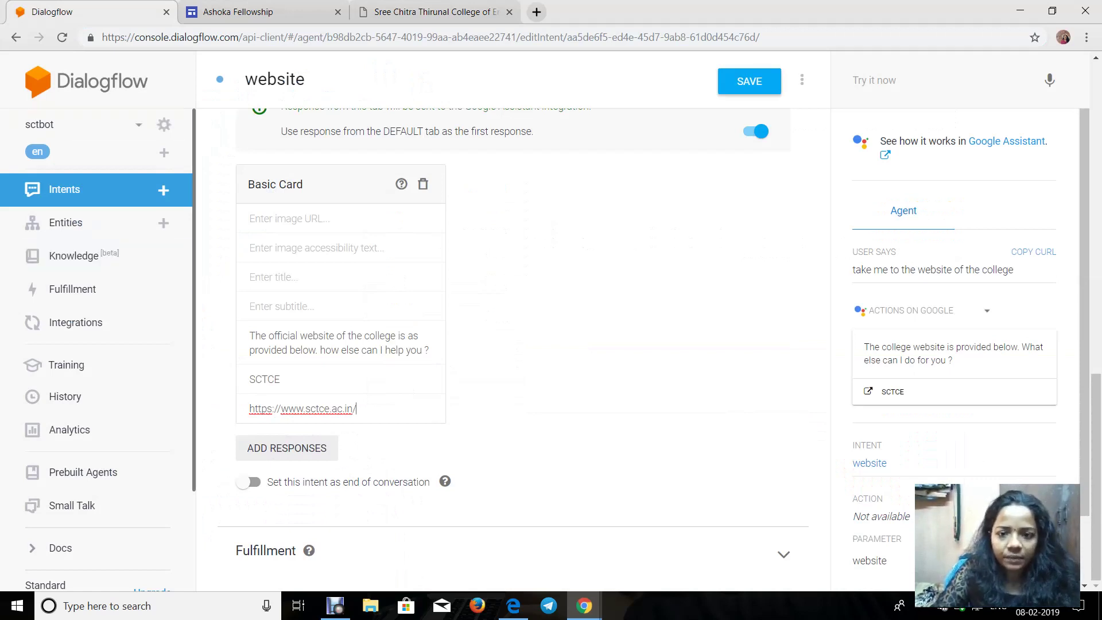
pyautogui.hotkey('ctrl', 's')
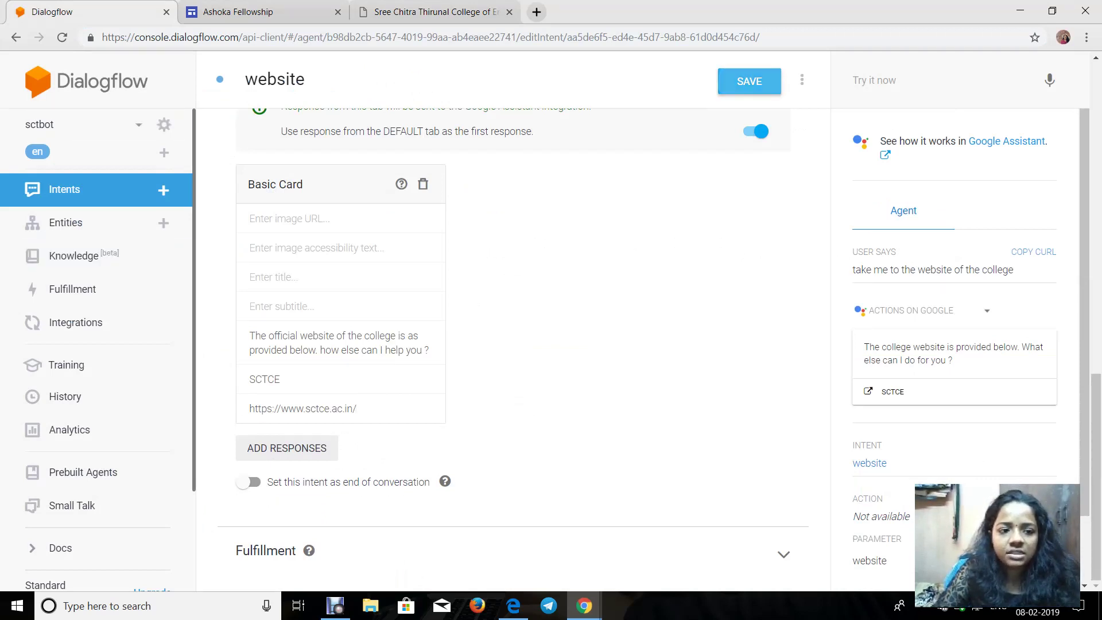
# Step: Test the agent with "take me to the website of the college", check the card's SCTCE link, and close the college site it opens
pyautogui.scroll(9, 514, 345)
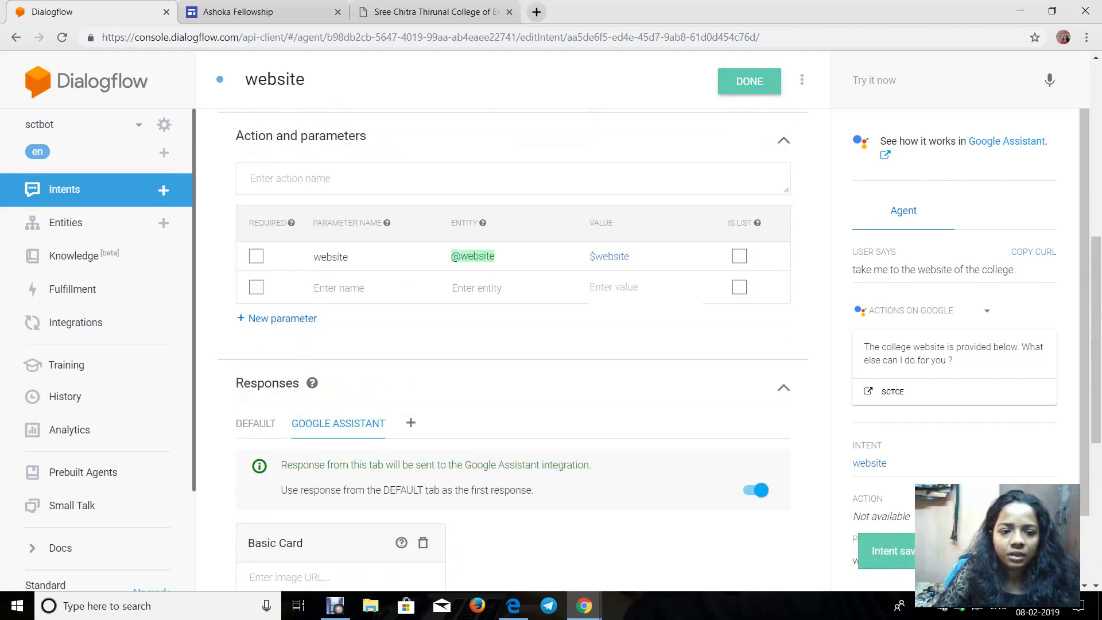
pyautogui.scroll(4, 513, 344)
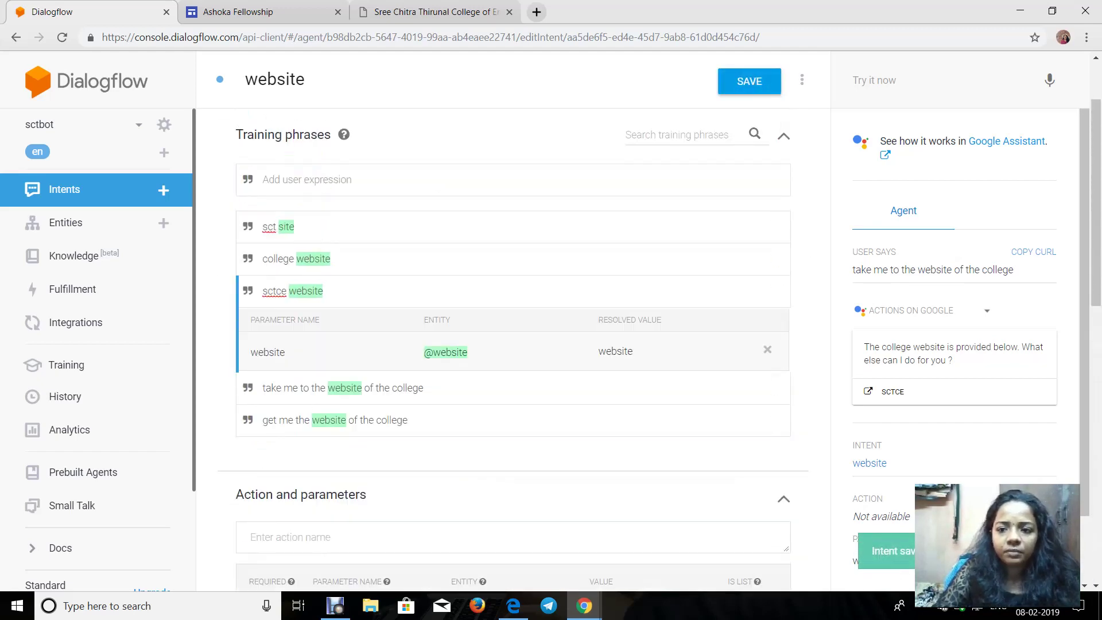
pyautogui.click(919, 80)
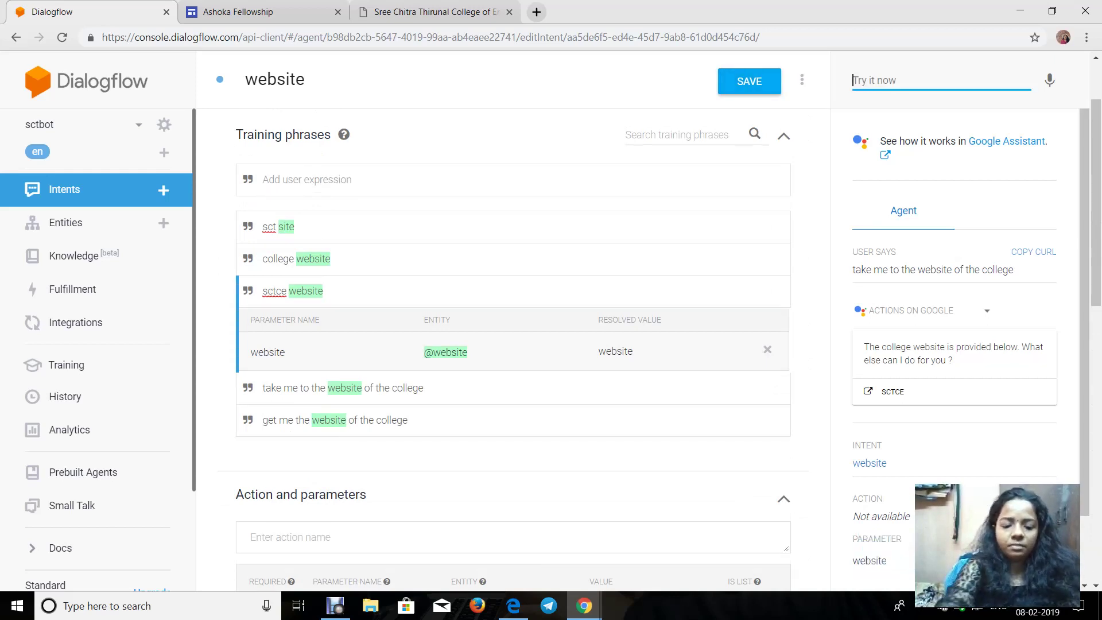
pyautogui.write('take m')
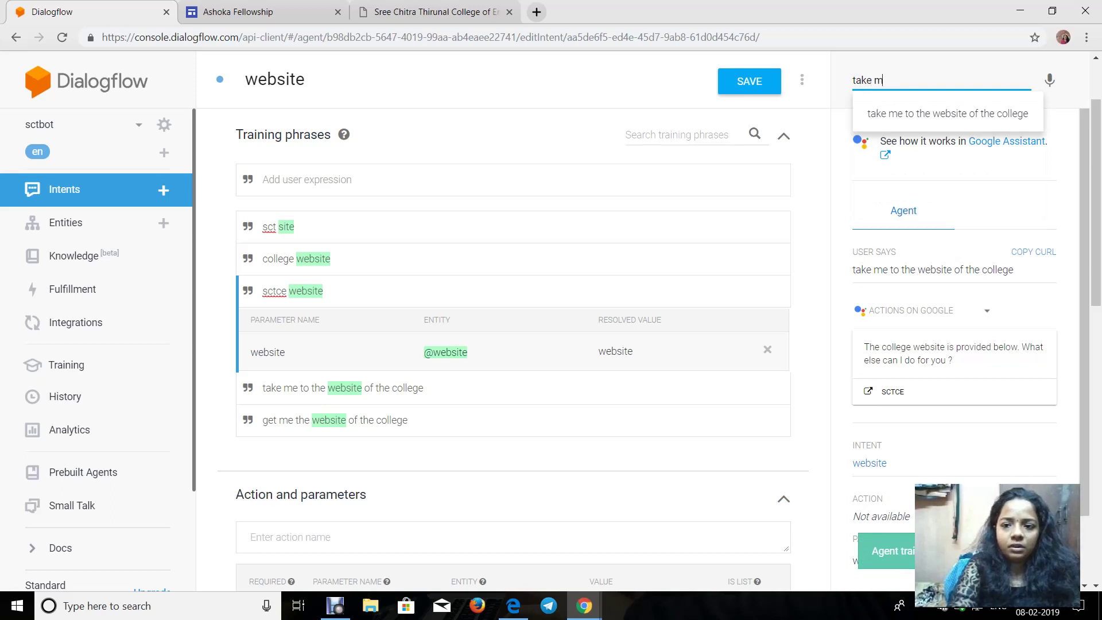
pyautogui.press('Down')
pyautogui.press('Return')
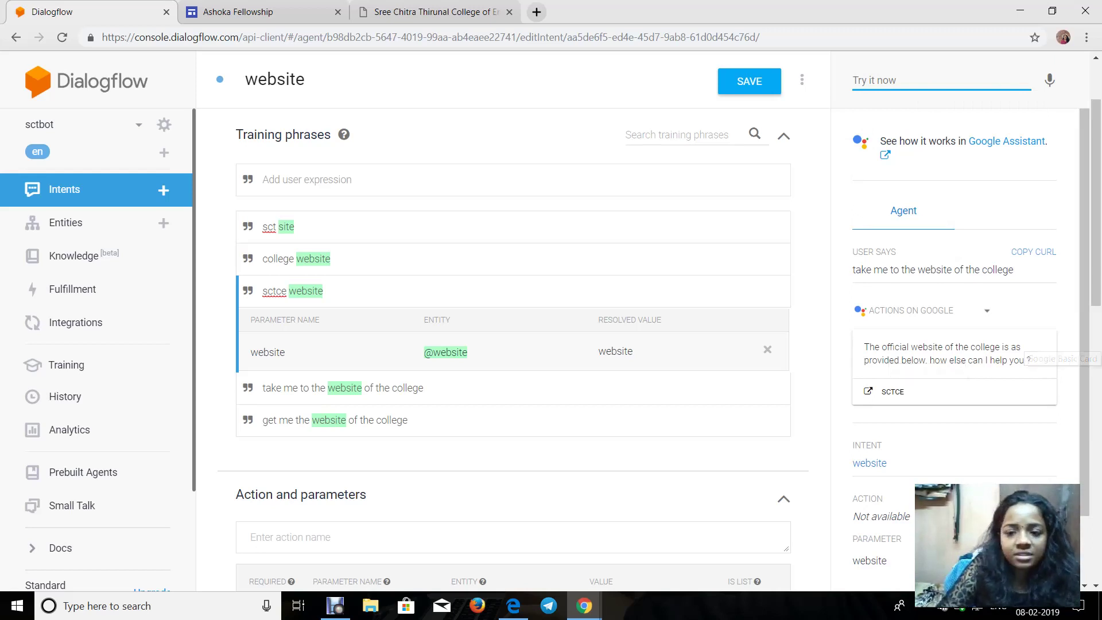
pyautogui.click(895, 391)
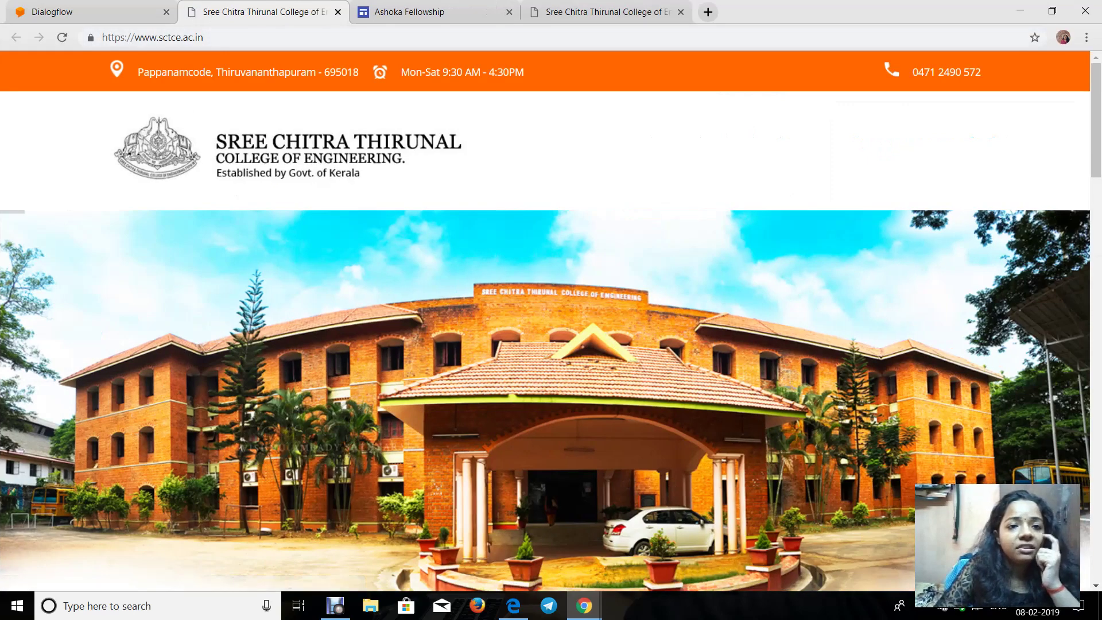
pyautogui.click(338, 11)
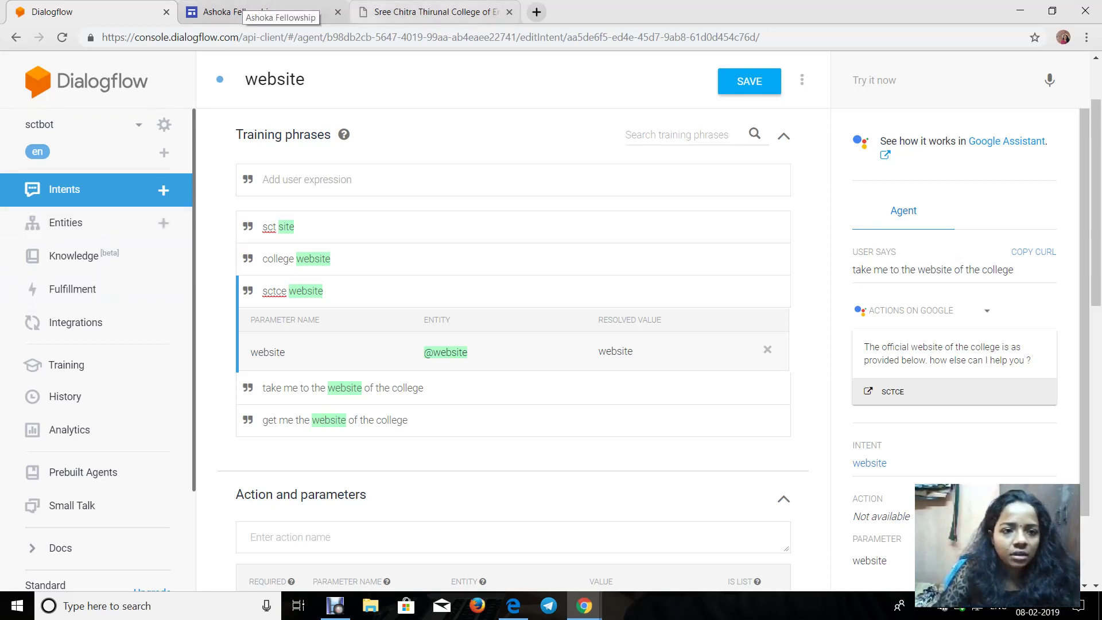
# Step: Launch the Google Assistant preview of sctbot and bring up its Actions on Google simulator
pyautogui.click(1006, 141)
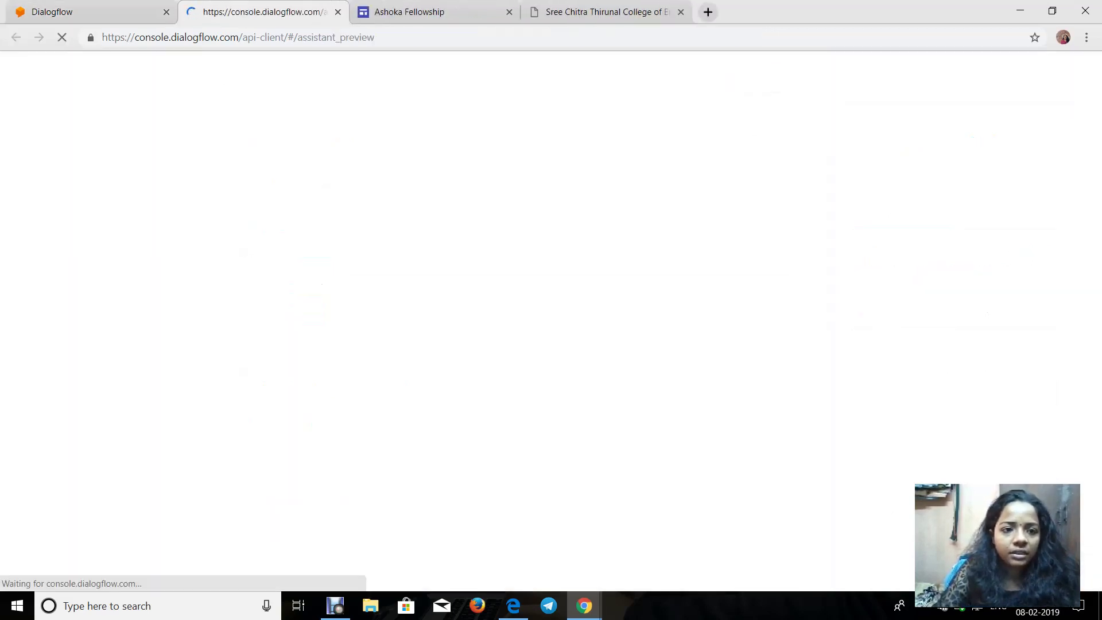
pyautogui.click(80, 11)
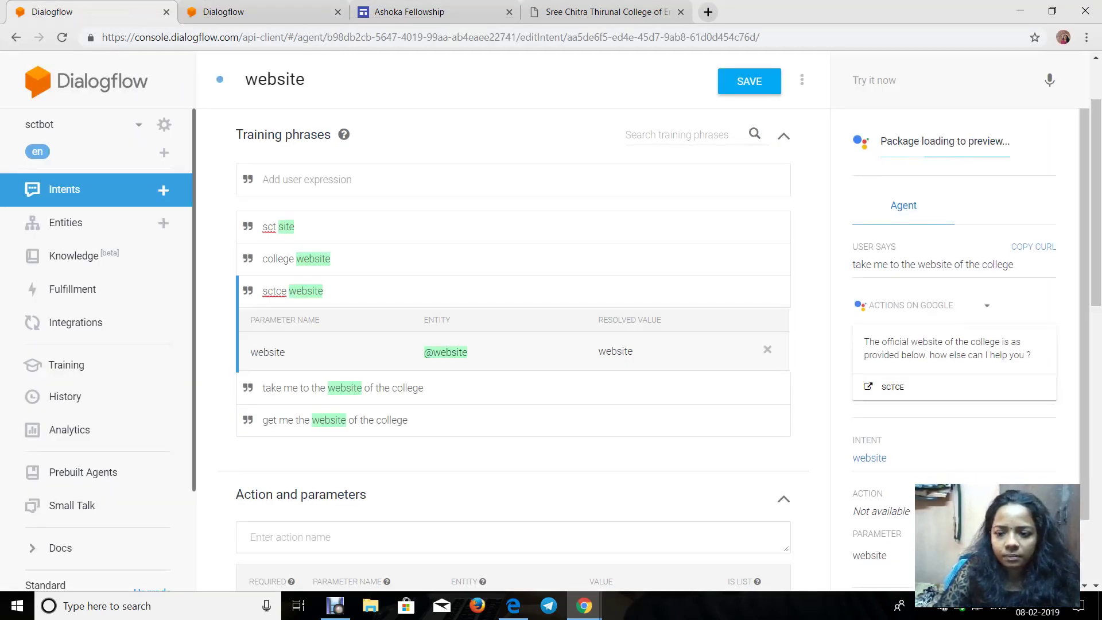
pyautogui.click(264, 11)
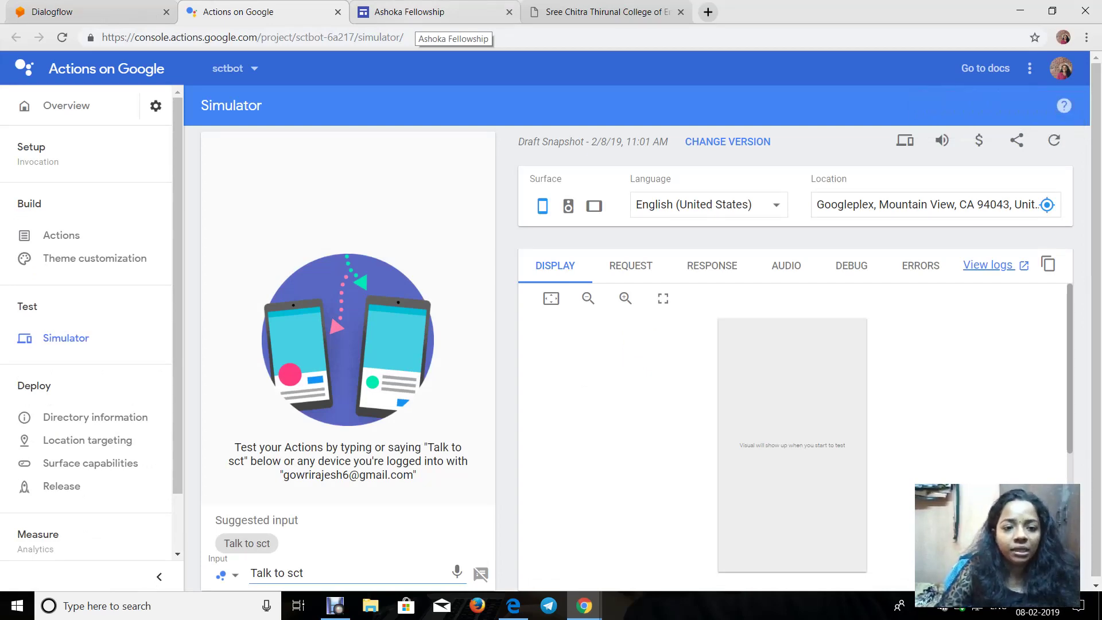
# Step: Preview the Ashoka Fellowship site in Google Sites, look through its home page, and open the Ashoka Fellowship Bot link
pyautogui.click(409, 11)
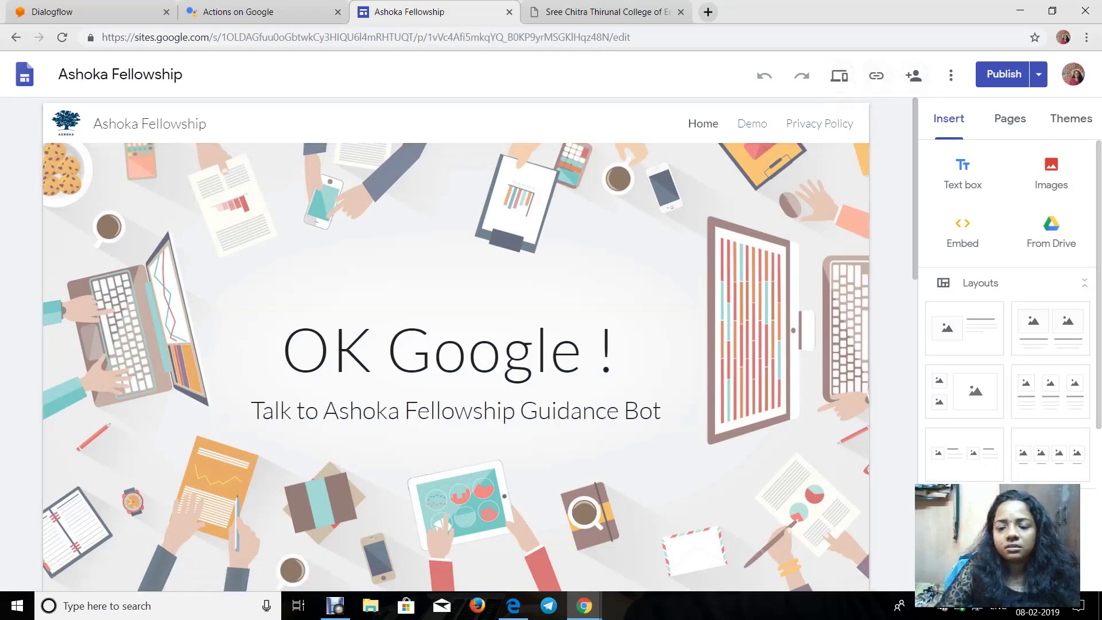
pyautogui.click(840, 75)
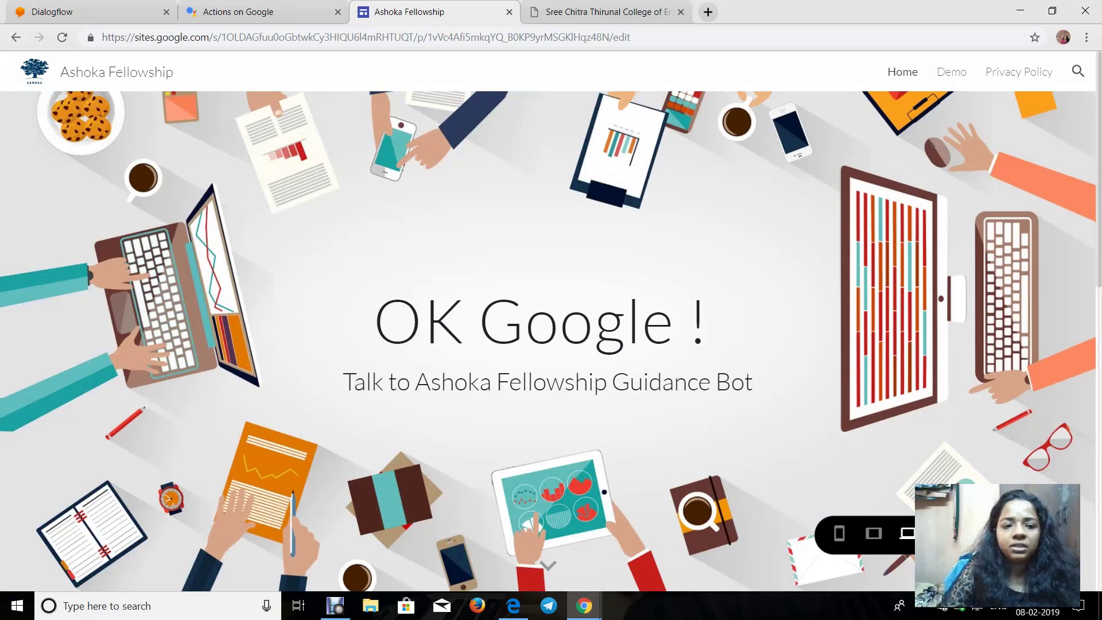
pyautogui.scroll(-9, 548, 341)
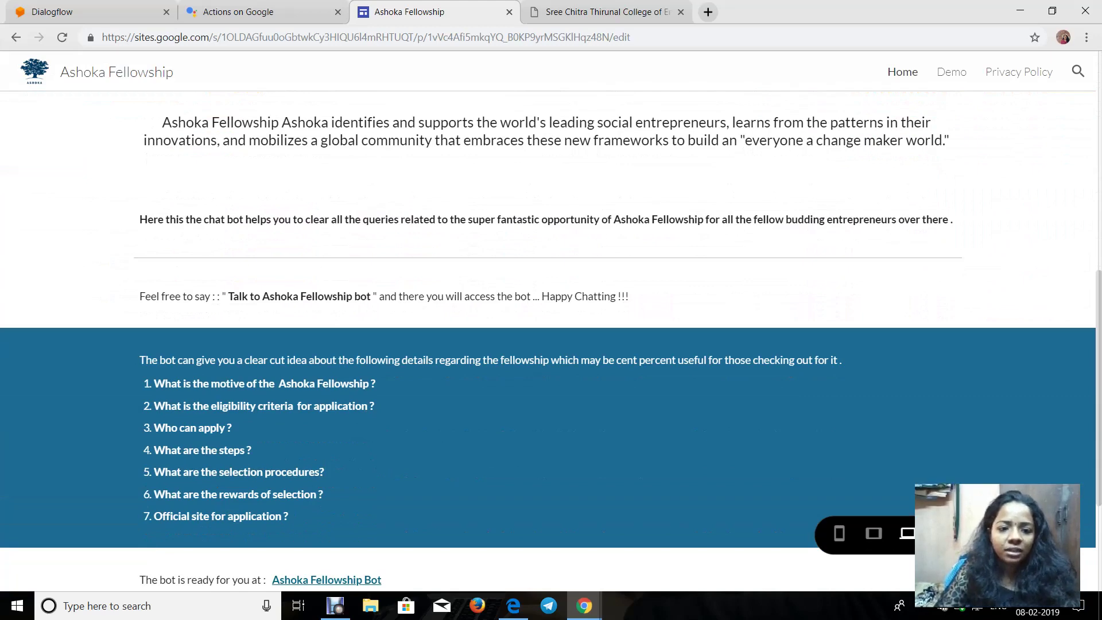
pyautogui.scroll(-3, 548, 342)
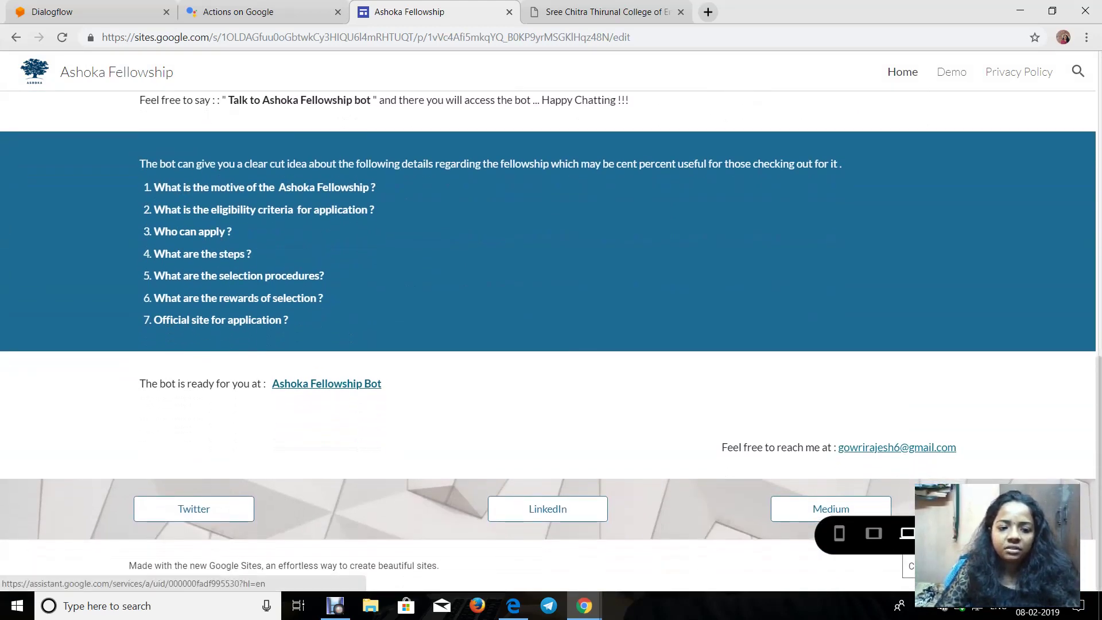
pyautogui.click(327, 384)
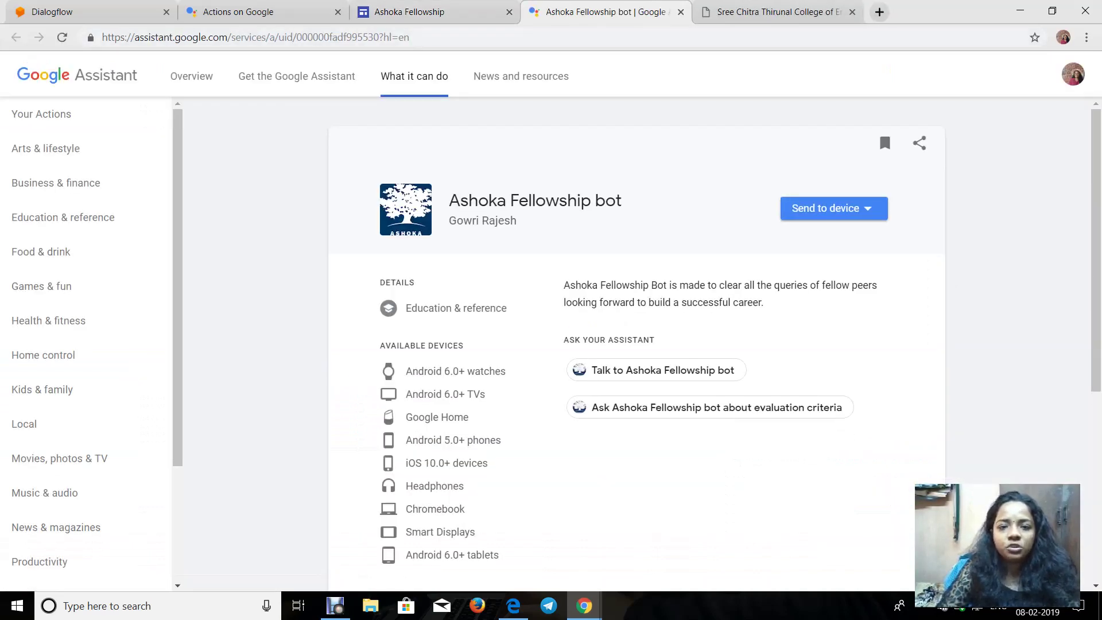
# Step: Return to the Ashoka Fellowship site preview and look through its Privacy Policy page
pyautogui.hotkey('ctrl', 'shift', 'Tab')
pyautogui.scroll(10, 551, 321)
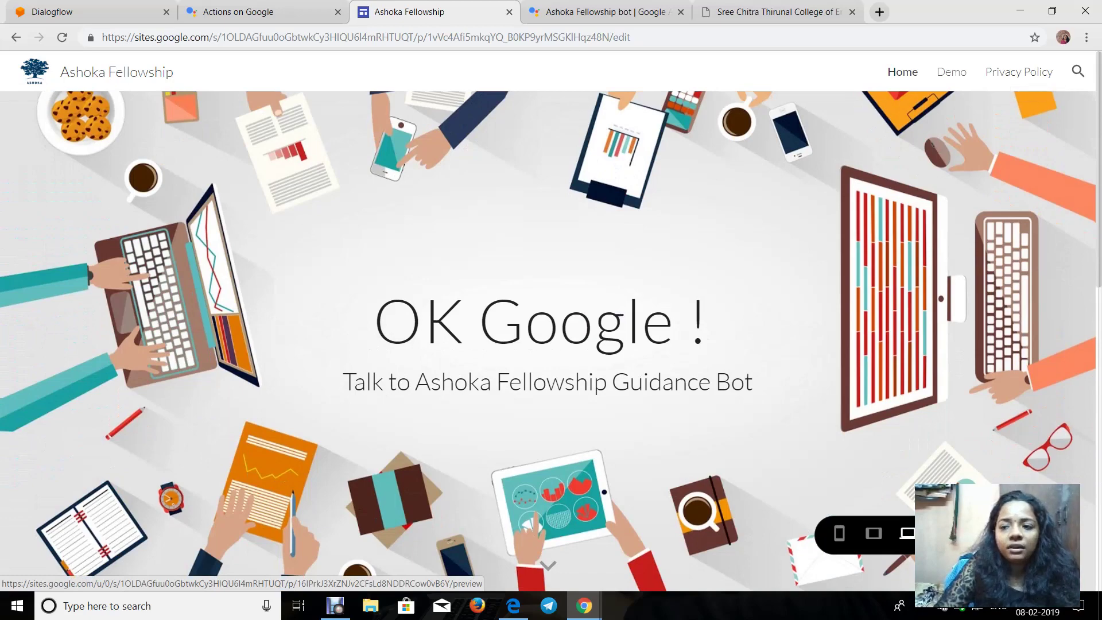
pyautogui.click(1019, 72)
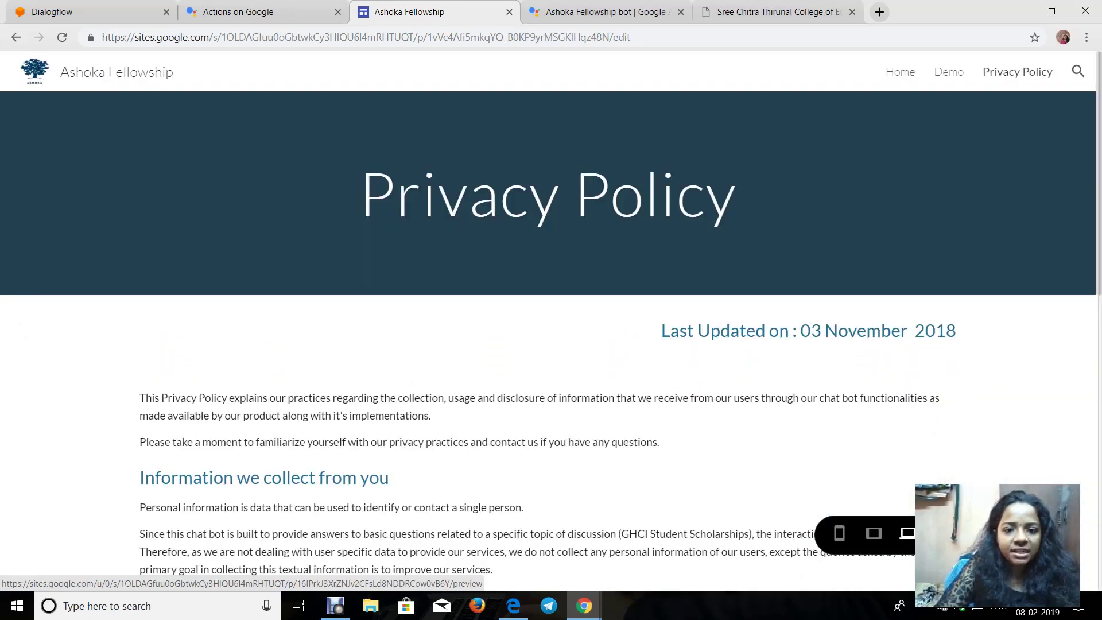
pyautogui.scroll(-8, 1019, 72)
pyautogui.scroll(-5, 551, 345)
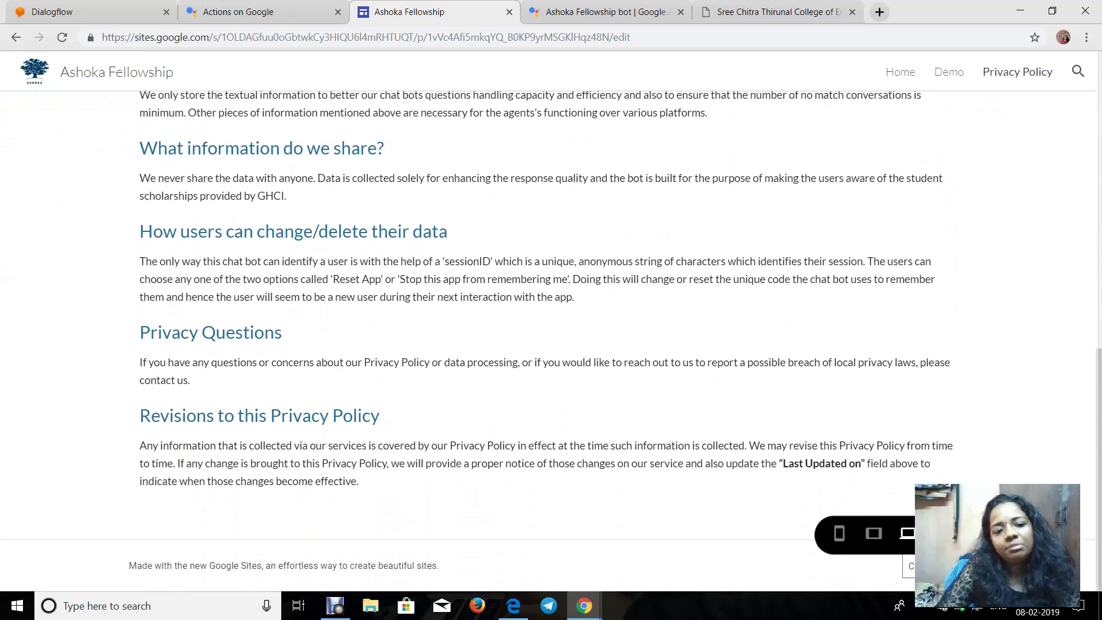
pyautogui.scroll(12, 552, 345)
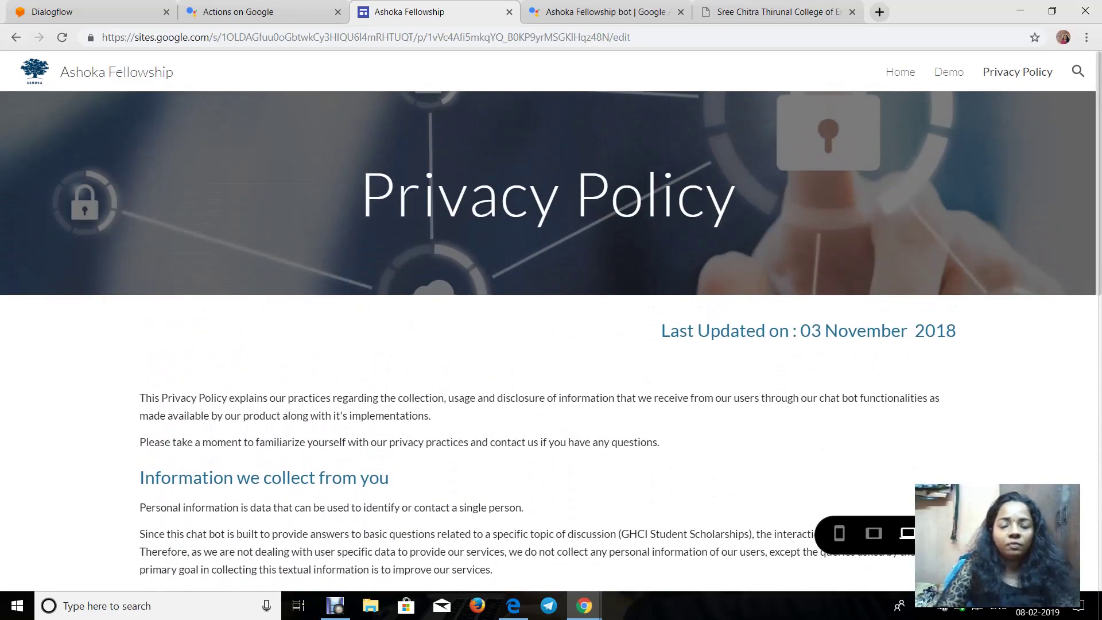
pyautogui.scroll(-12, 551, 345)
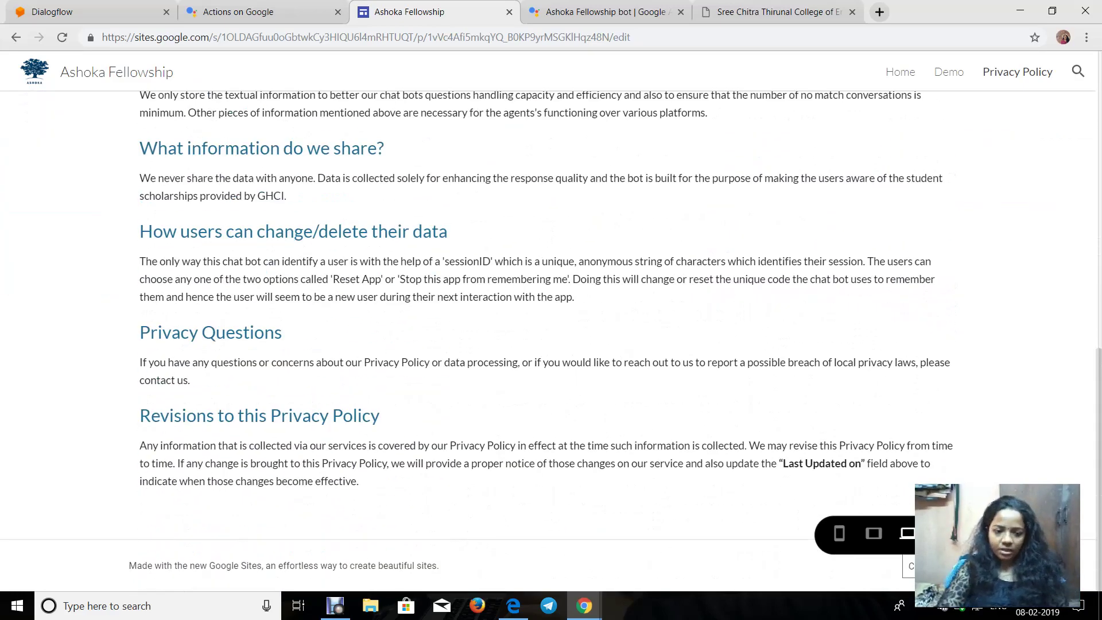
pyautogui.scroll(12, 551, 345)
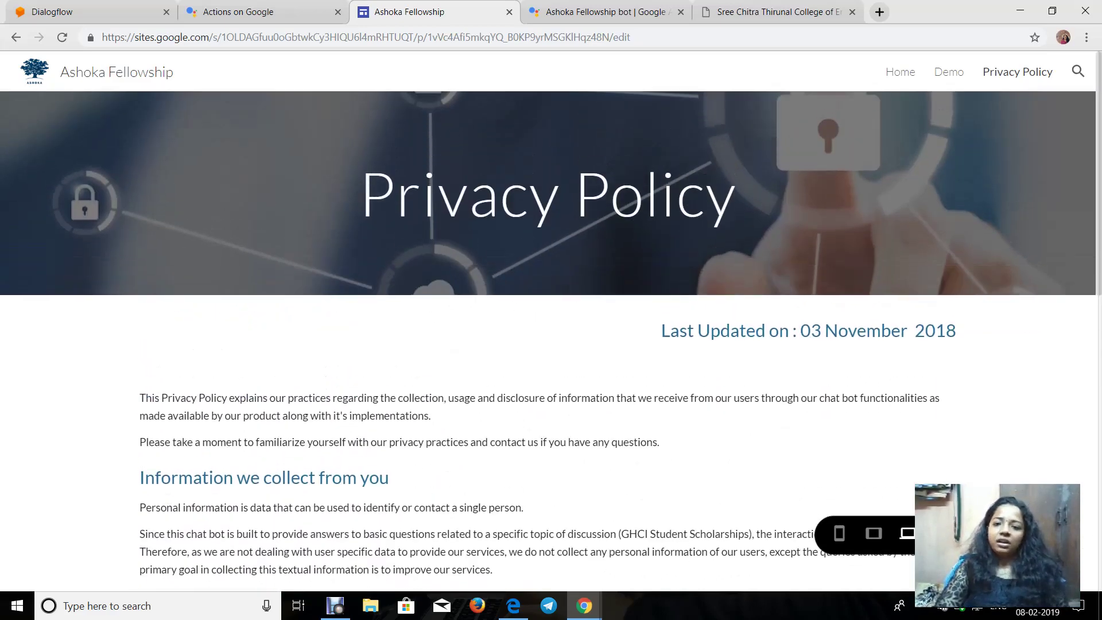
pyautogui.click(258, 11)
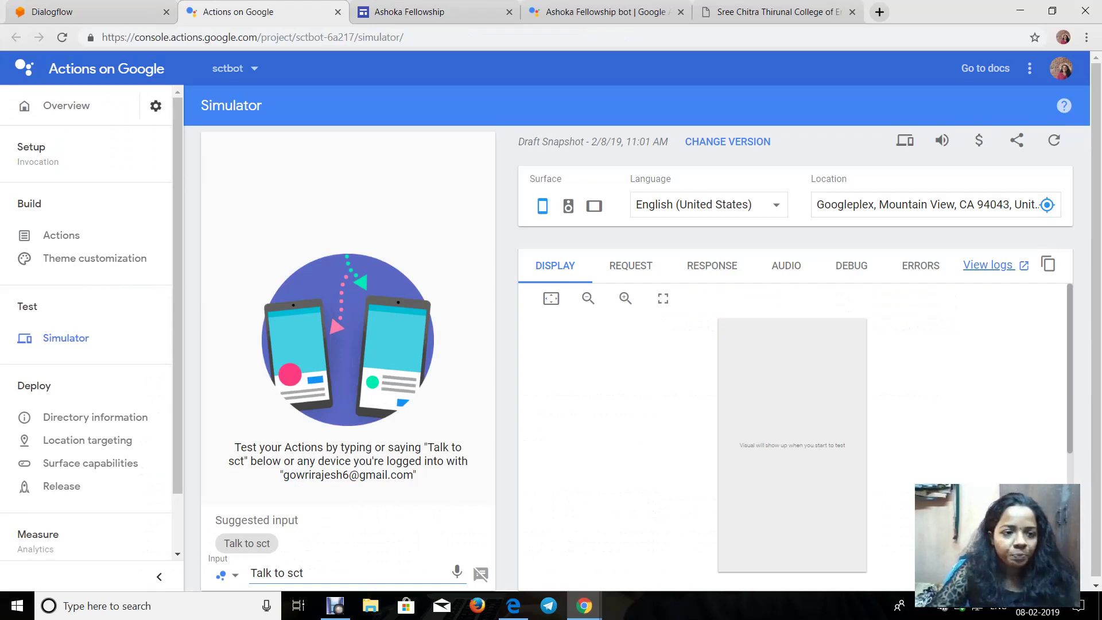
pyautogui.click(86, 12)
pyautogui.hotkey('ctrl', 'Tab')
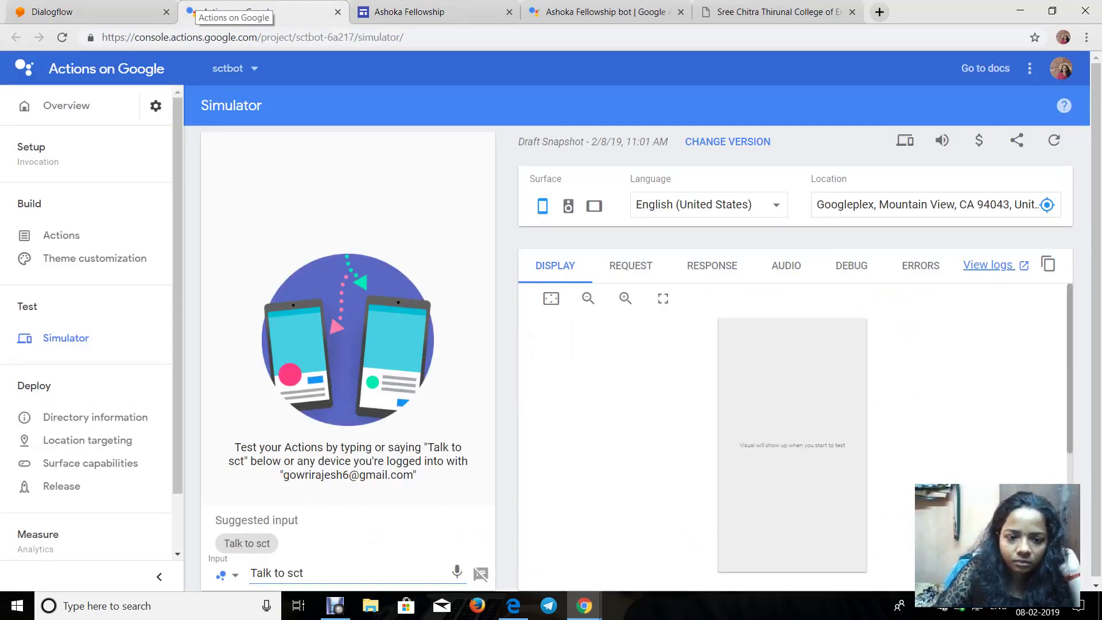
pyautogui.hotkey('ctrl', 'shift', 'Tab')
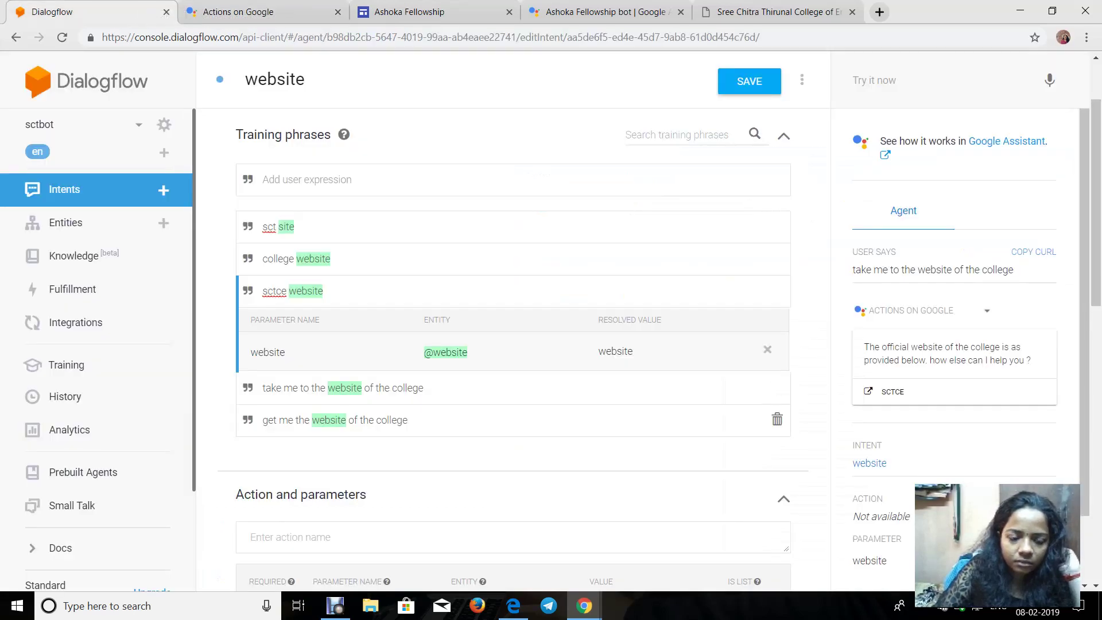
pyautogui.scroll(-2, 775, 419)
pyautogui.scroll(3, 514, 345)
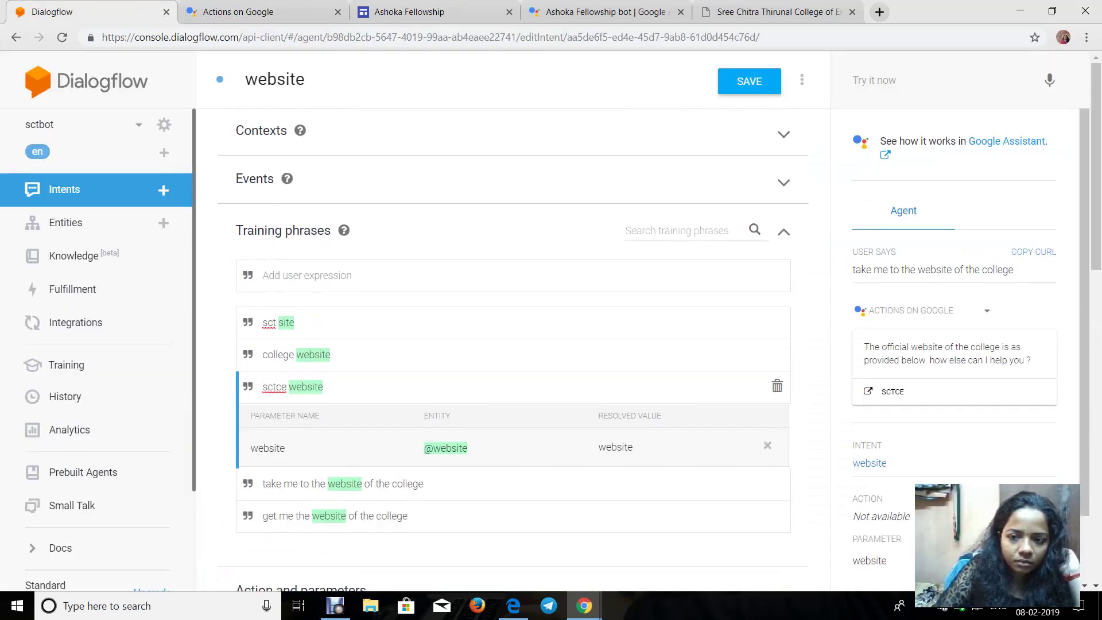
# Step: Switch to the Actions on Google console and view sctbot's list of Actions and its release options
pyautogui.hotkey('ctrl', 'Tab')
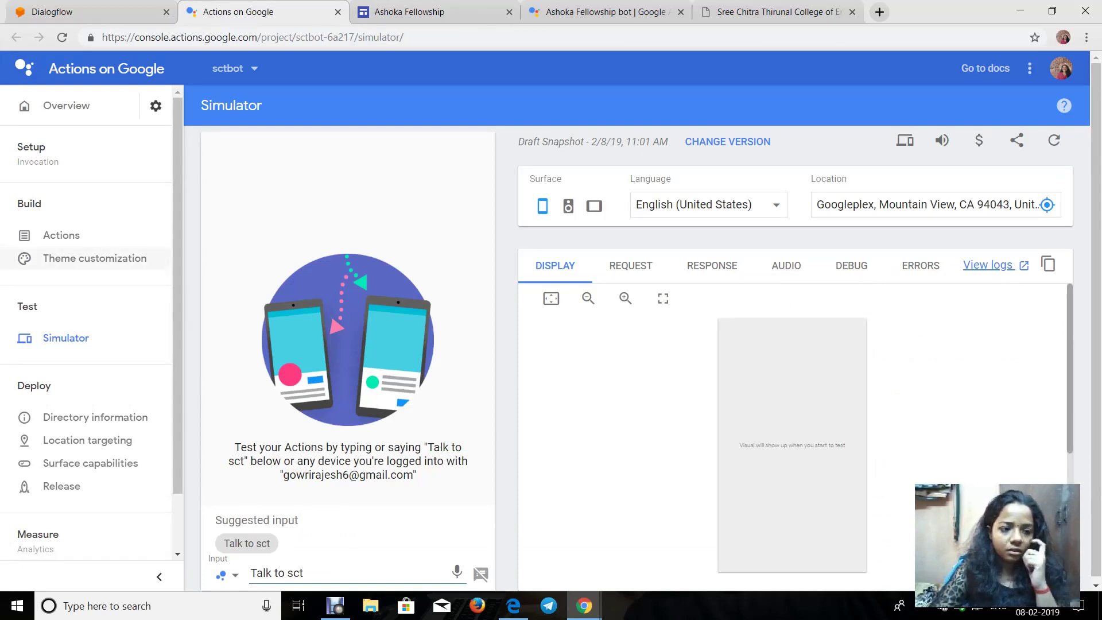
pyautogui.click(60, 235)
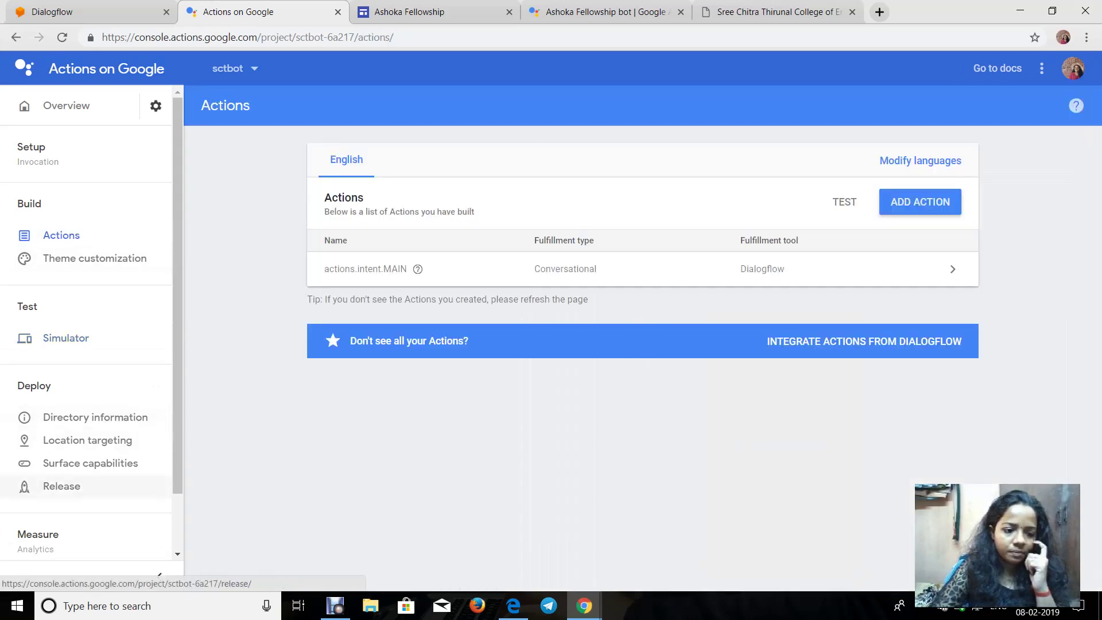
pyautogui.click(61, 486)
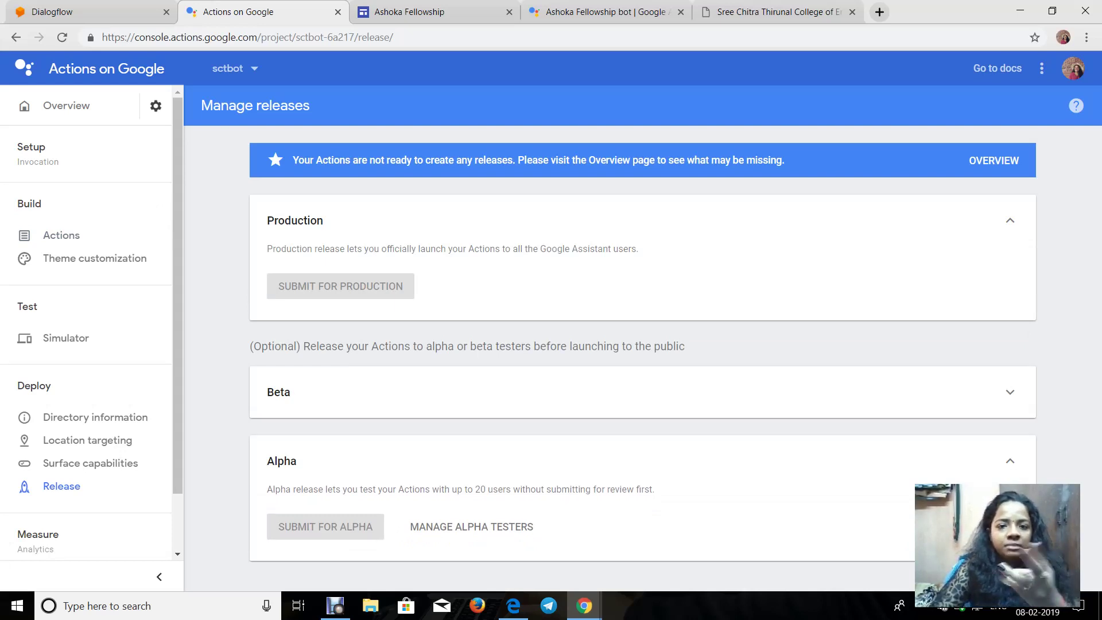
pyautogui.click(429, 13)
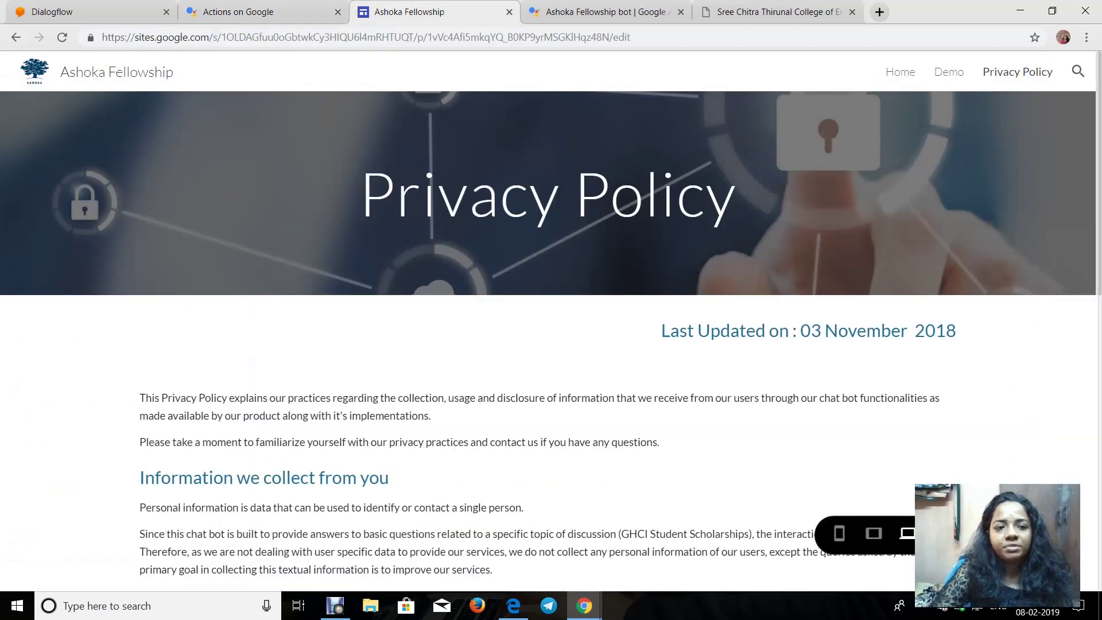
pyautogui.click(238, 12)
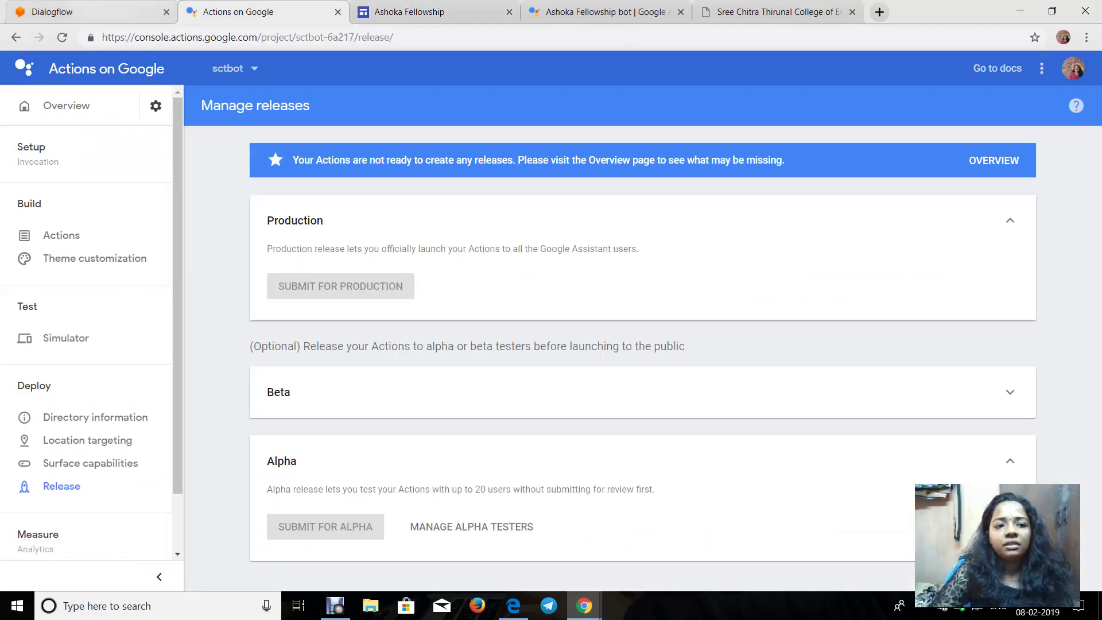
pyautogui.click(104, 12)
pyautogui.click(238, 12)
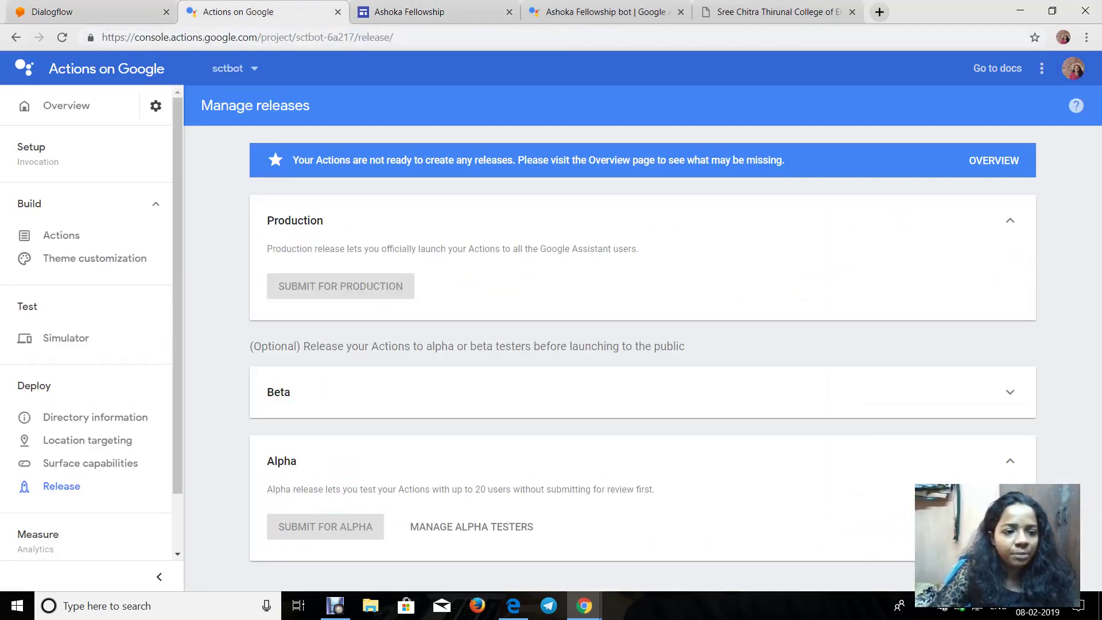
# Step: Open sctbot's theme customization and look through the color, typography, shape and background image settings
pyautogui.click(92, 258)
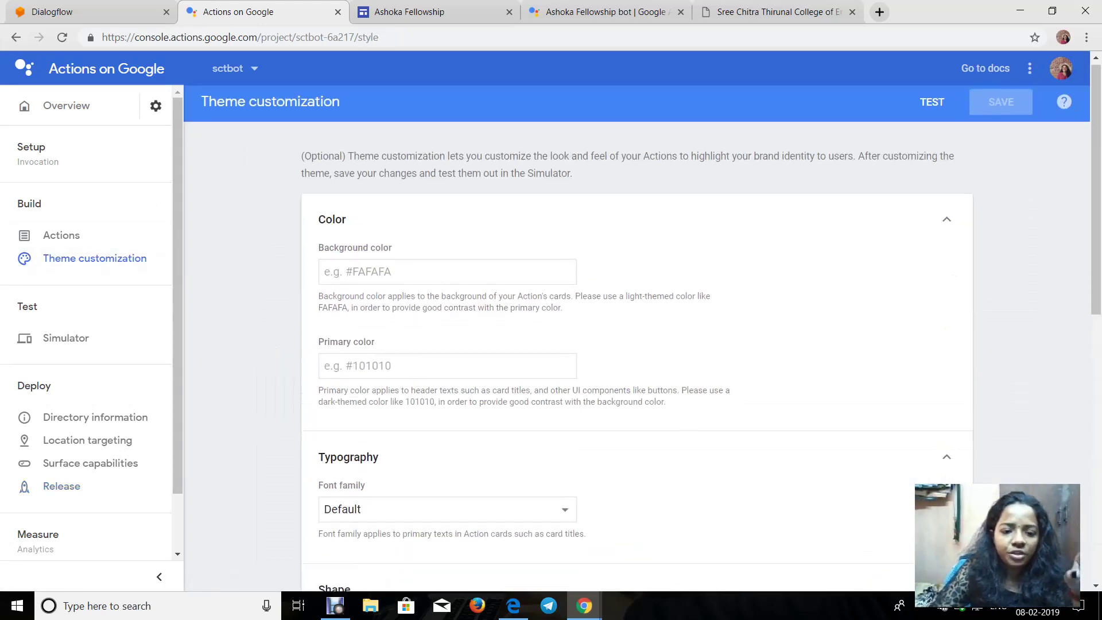
pyautogui.scroll(-6, 631, 344)
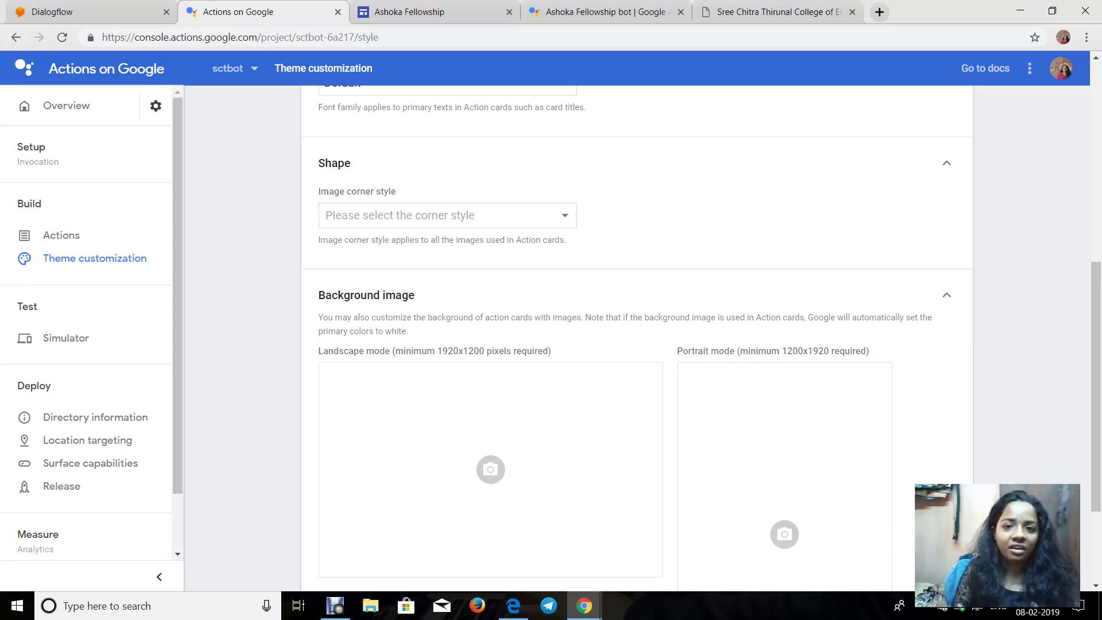
pyautogui.scroll(8, 637, 339)
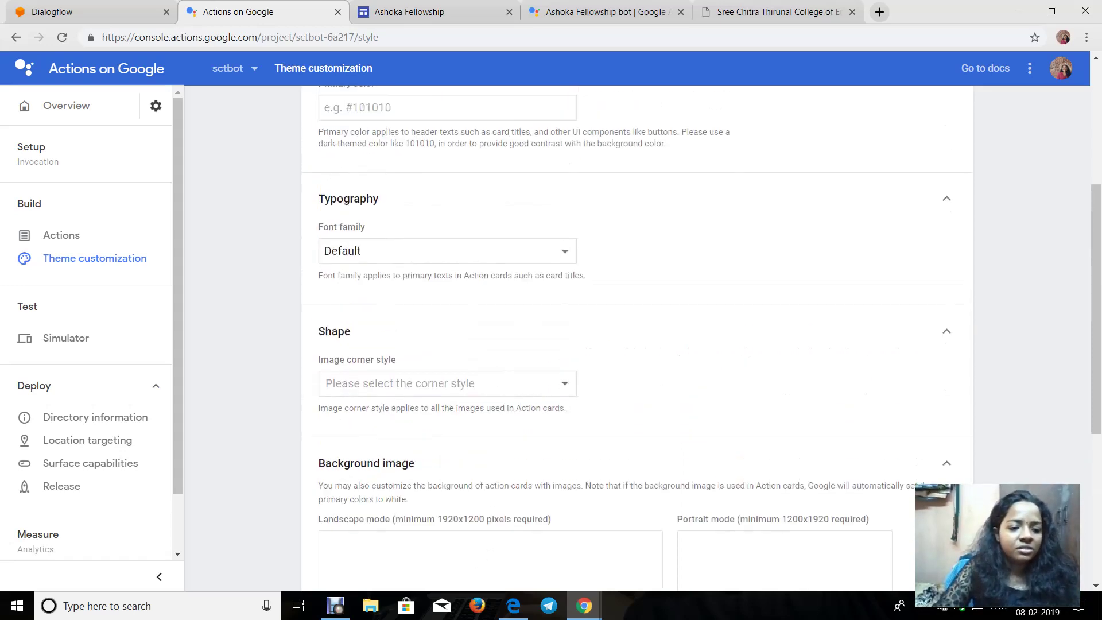
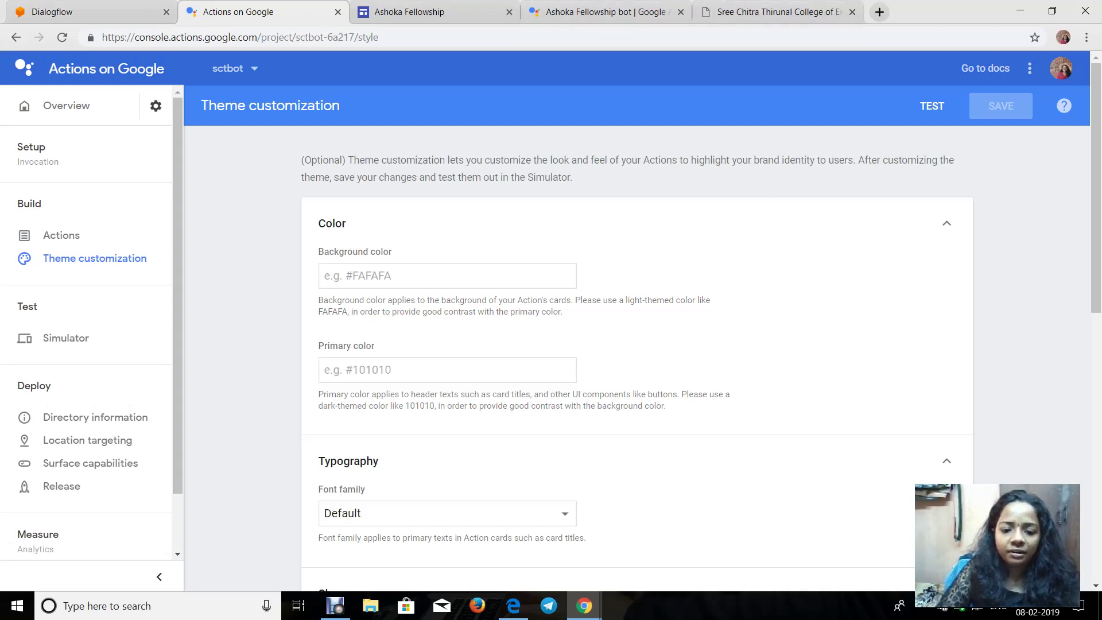
# Step: Search the web for gmail in a new browser tab and open the Gmail inbox
pyautogui.moveTo(585, 606)
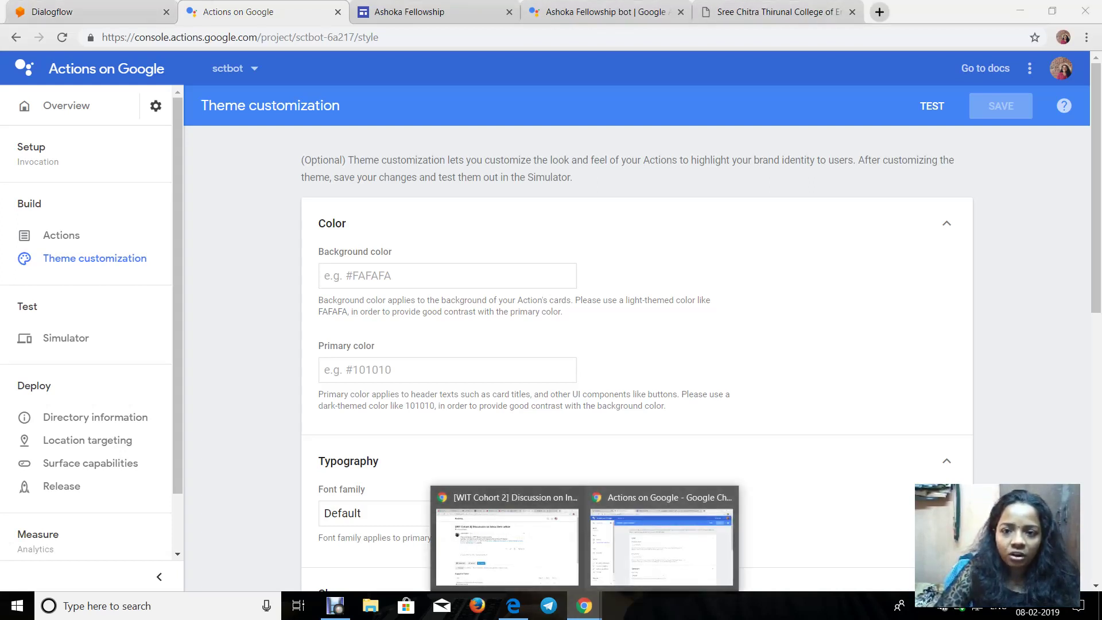
pyautogui.hotkey('ctrl', 't')
pyautogui.write('gm')
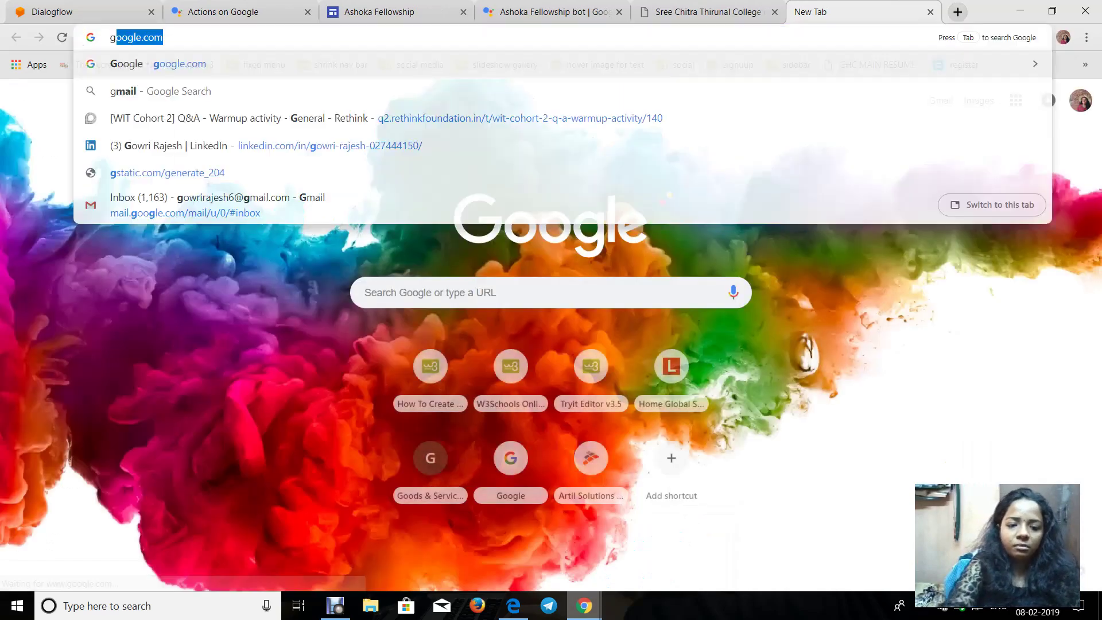
pyautogui.press('Down')
pyautogui.press('Return')
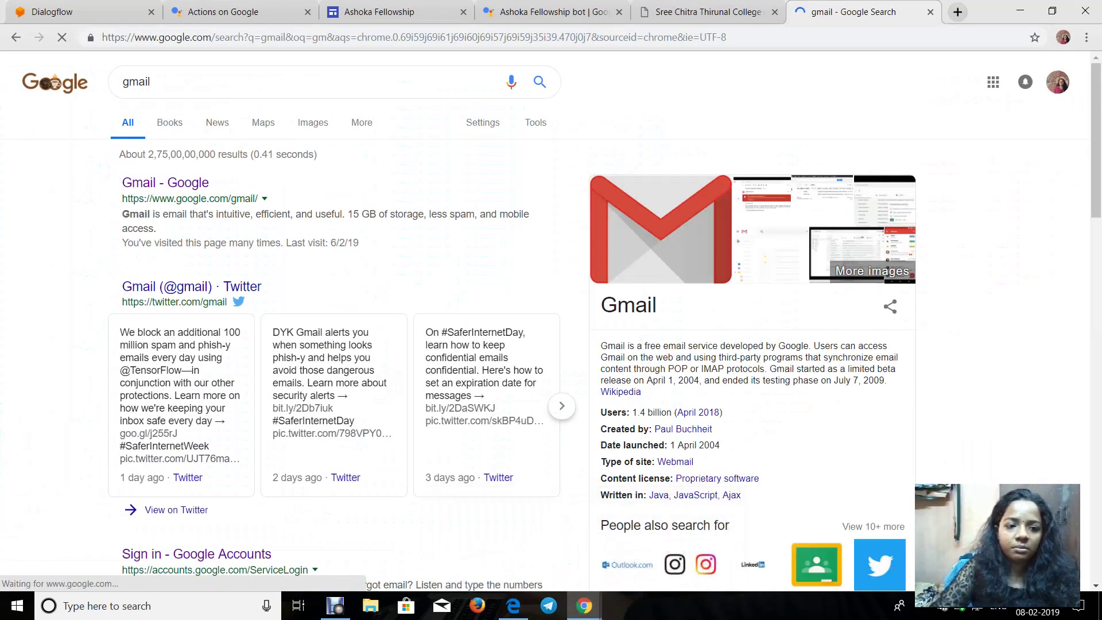
pyautogui.click(166, 182)
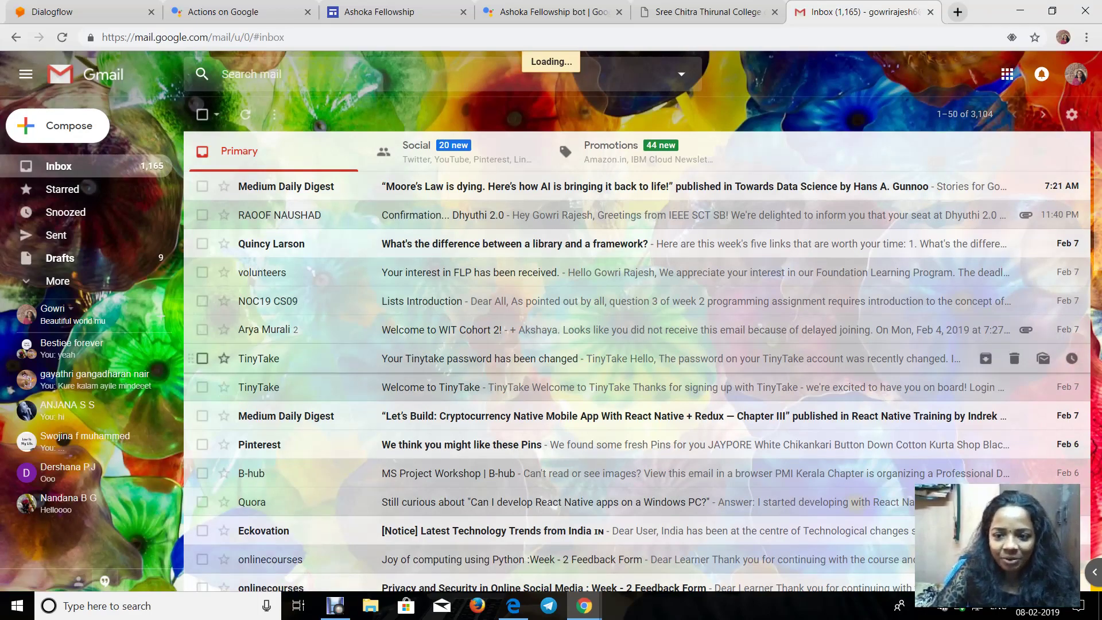
# Step: Find the Actions on Google message "Ashoka Fellowship bot was approved" among the starred emails and read it through
pyautogui.scroll(-5, 632, 338)
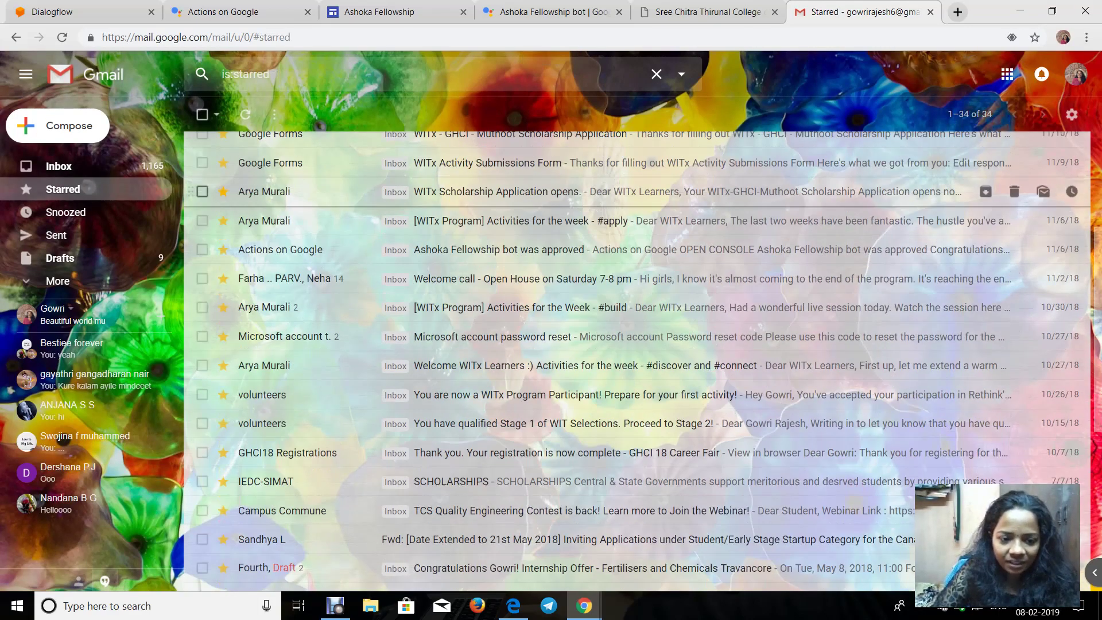
pyautogui.scroll(-6, 632, 368)
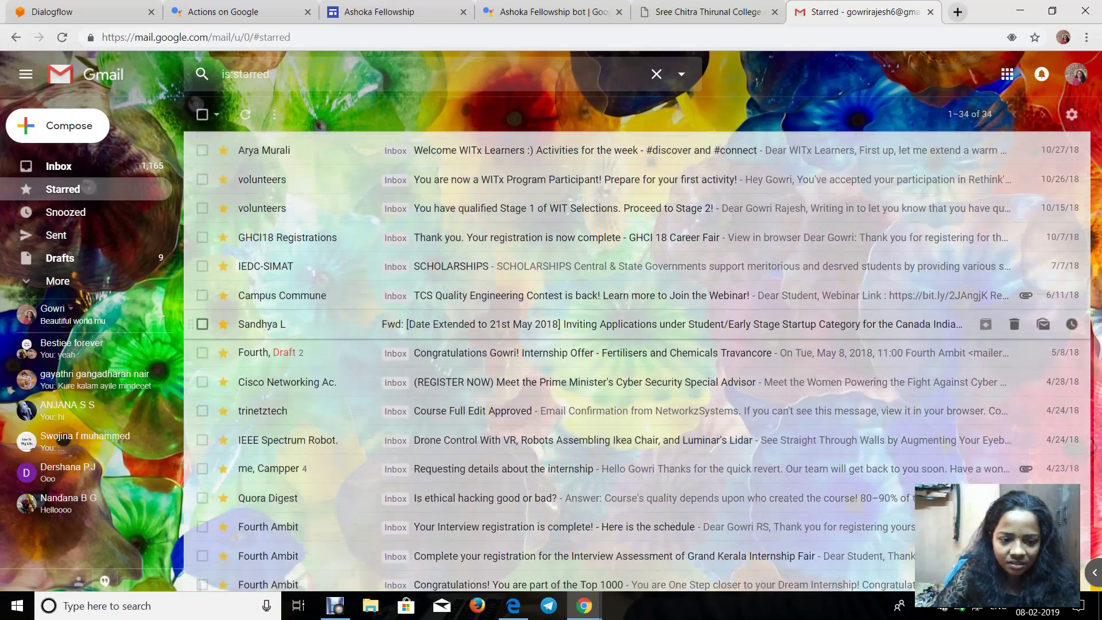
pyautogui.scroll(5, 632, 411)
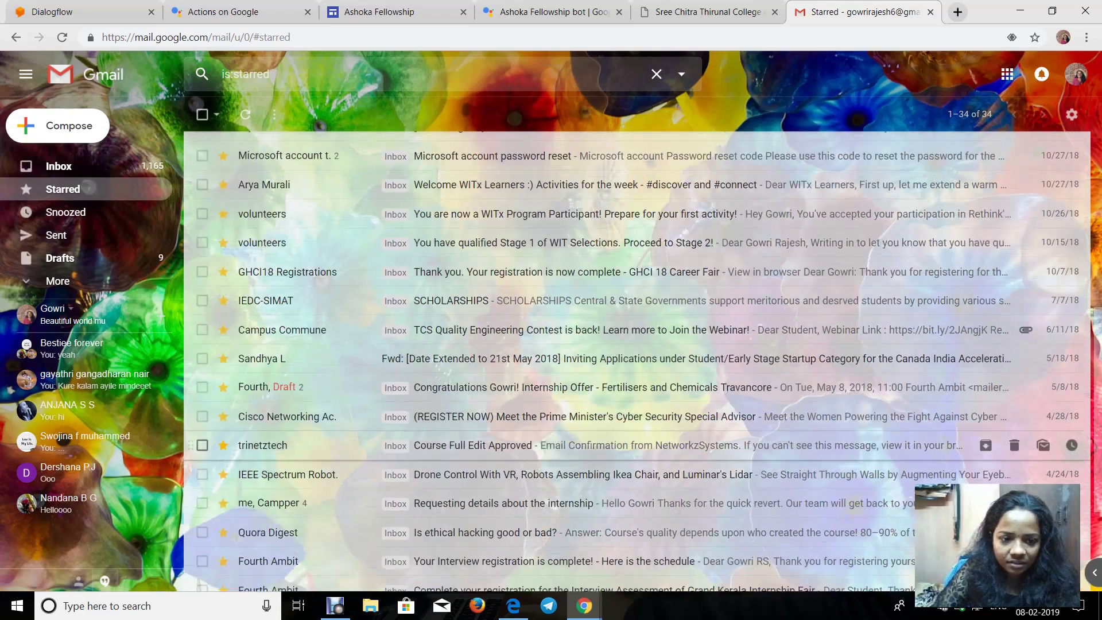
pyautogui.scroll(1, 575, 408)
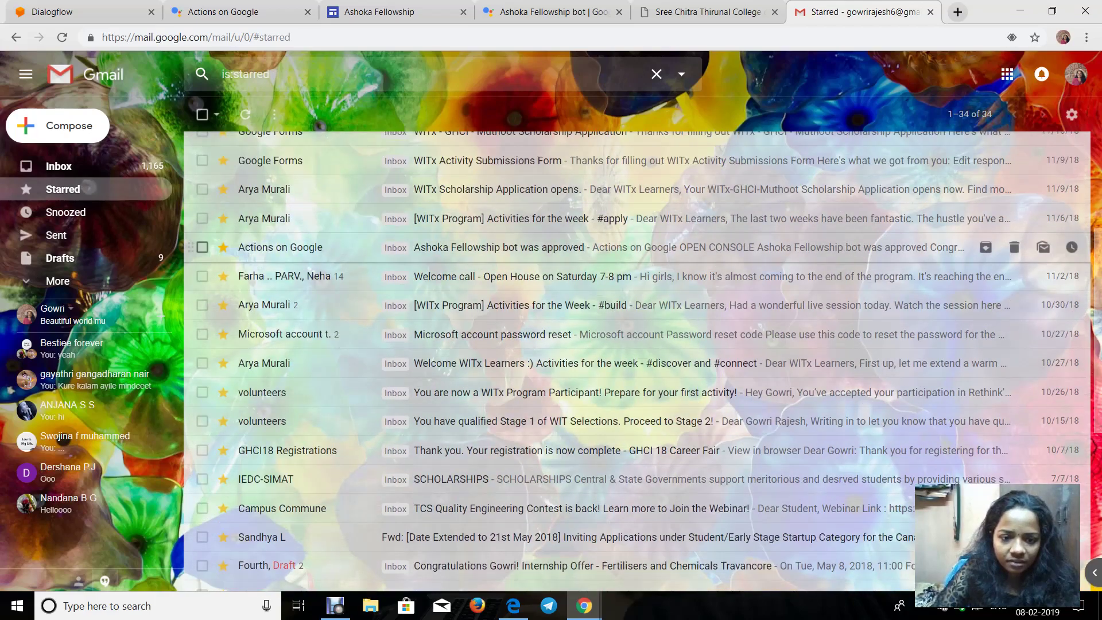
pyautogui.click(575, 247)
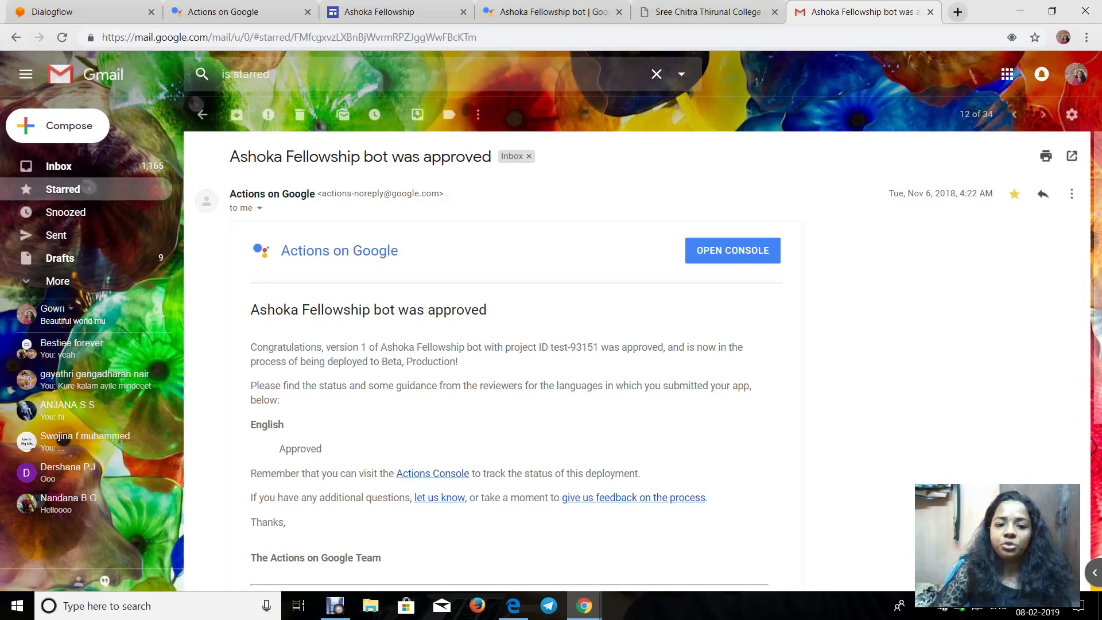
pyautogui.scroll(-2, 517, 362)
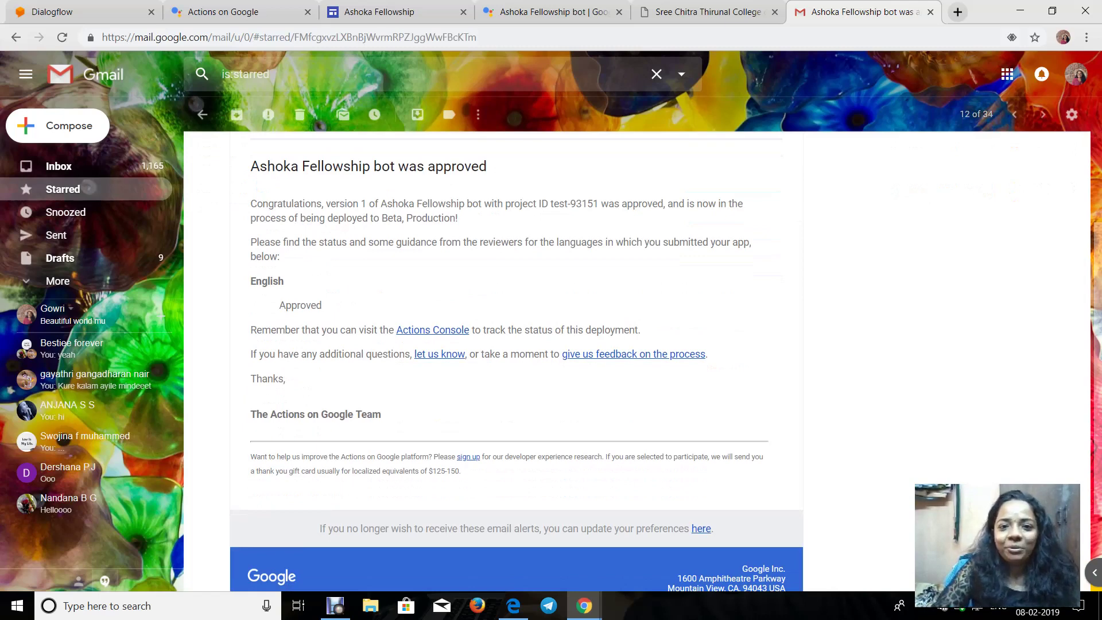
# Step: Return to Dialogflow and leave the website intent to view sctbot's list of intents
pyautogui.click(552, 12)
pyautogui.hotkey('ctrl', 'shift', 'Tab')
pyautogui.hotkey('ctrl', 'shift', 'Tab')
pyautogui.hotkey('ctrl', 'shift', 'Tab')
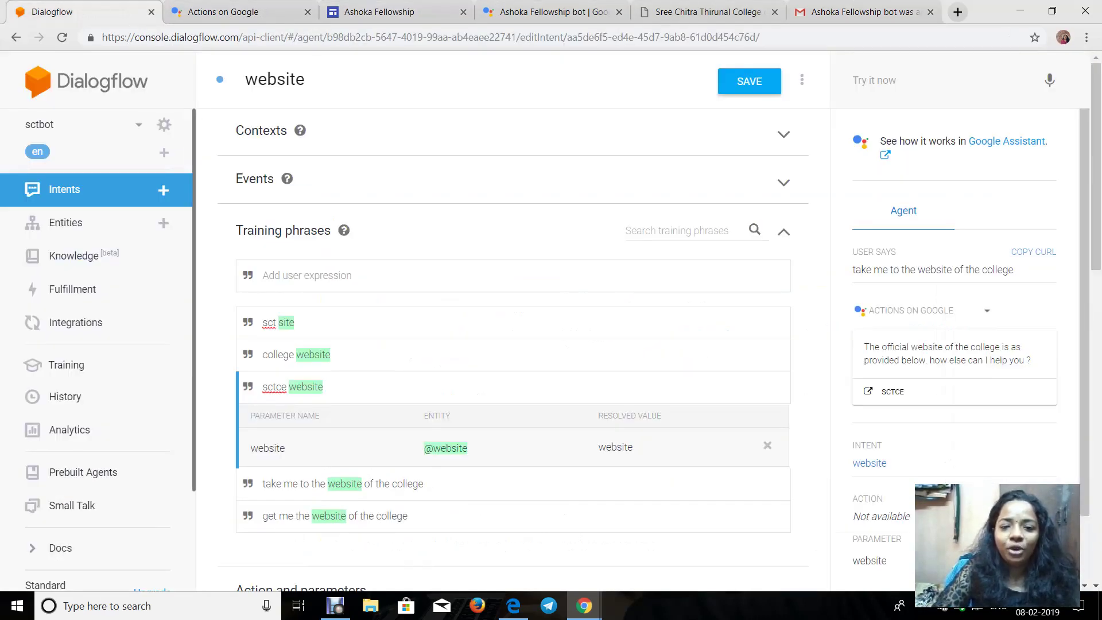
pyautogui.click(64, 190)
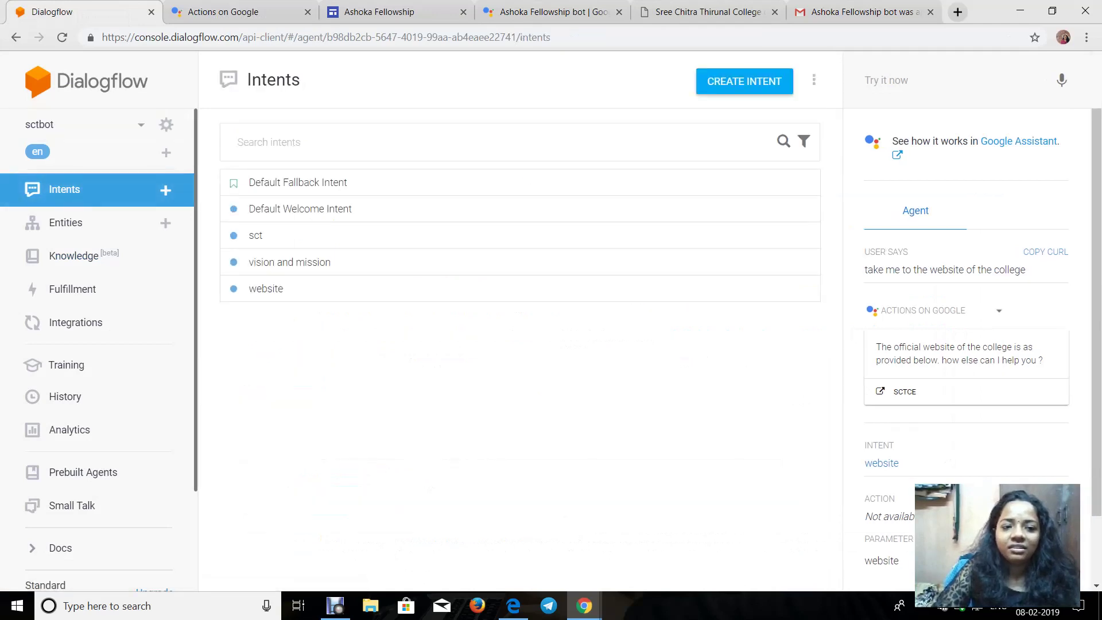